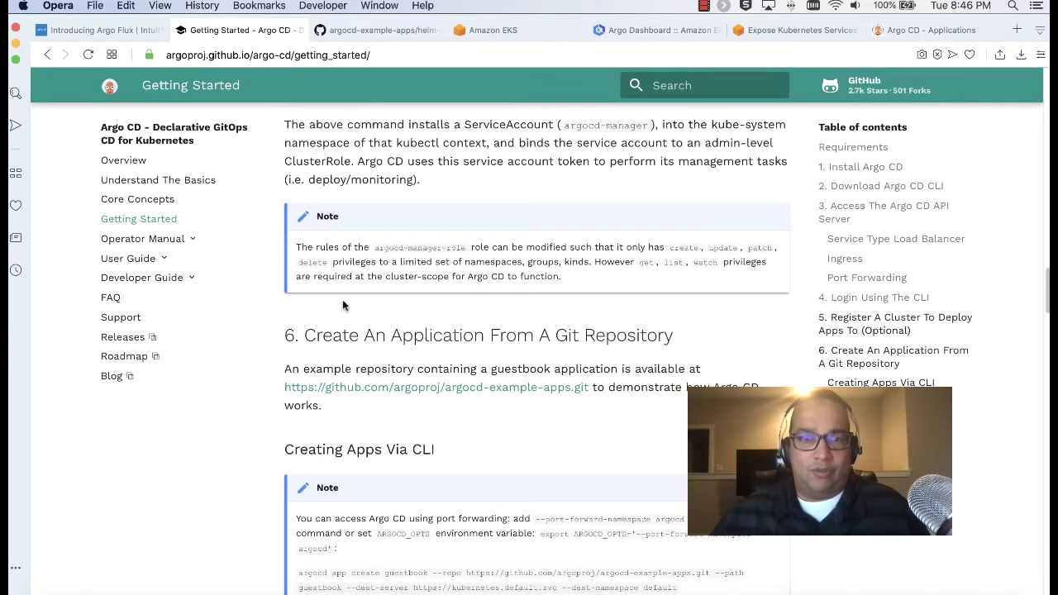
Close the GitHub example-apps tab and return to the Getting Started guide
{"action": "scroll", "coordinate": [353, 289], "scroll_direction": "down", "scroll_amount": 3}
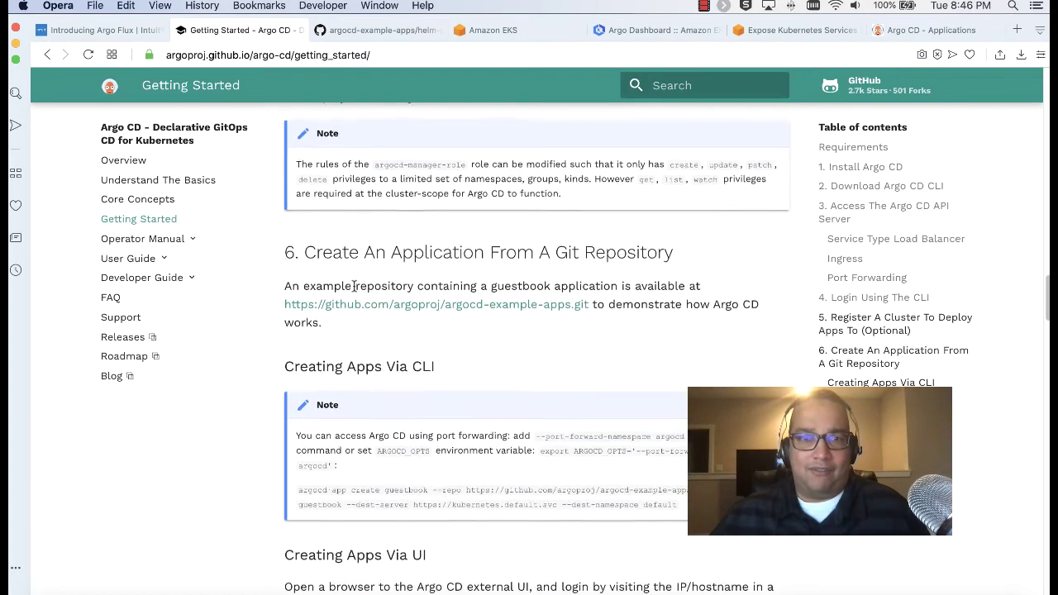
{"action": "left_click", "coordinate": [353, 32]}
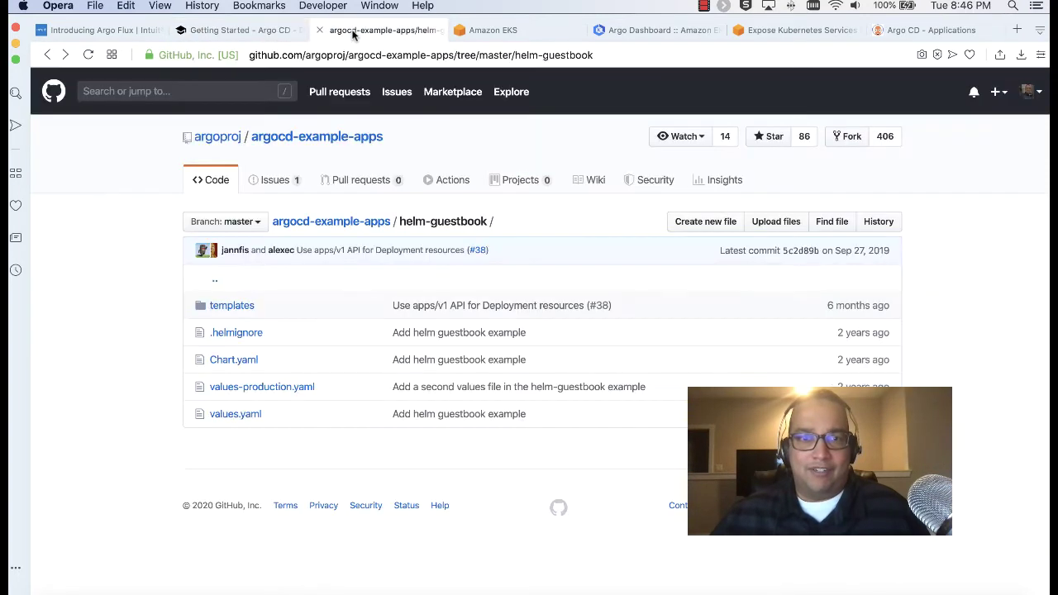
{"action": "left_click", "coordinate": [319, 31]}
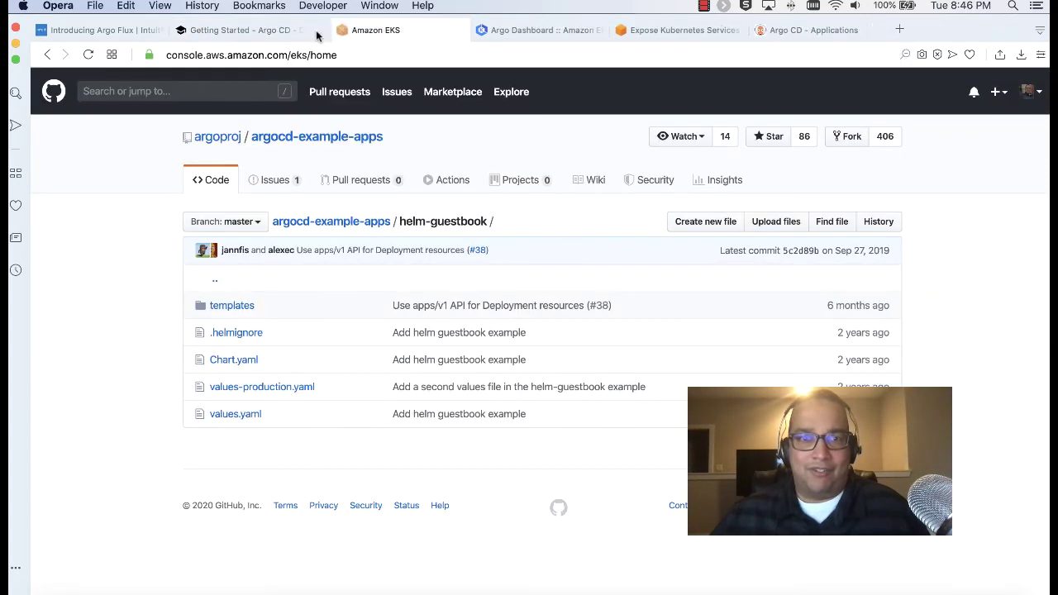
{"action": "left_click", "coordinate": [253, 32]}
Read the guide's 'Creating Apps Via UI' section, then bring up the empty Argo CD Applications list
{"action": "scroll", "coordinate": [467, 331], "scroll_direction": "up", "scroll_amount": 3}
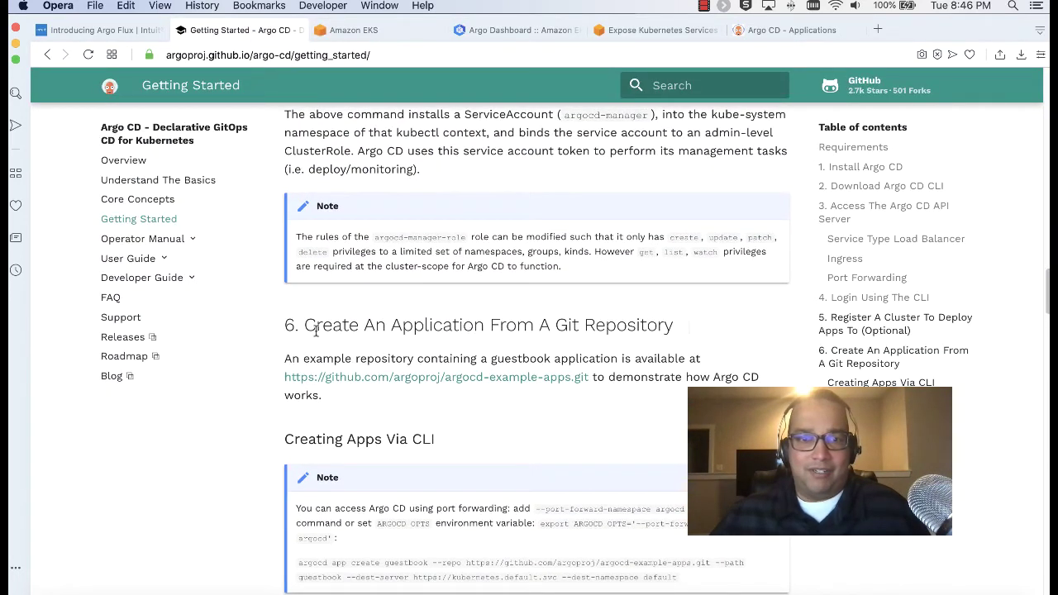
{"action": "left_click_drag", "start_coordinate": [304, 325], "coordinate": [618, 324]}
{"action": "left_click", "coordinate": [615, 324]}
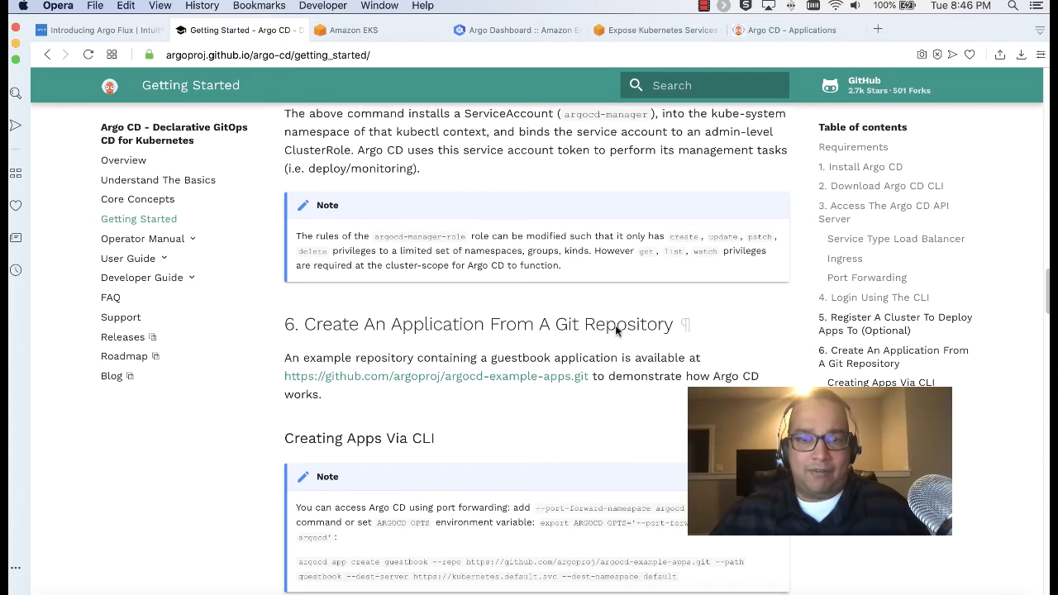
{"action": "scroll", "coordinate": [615, 324], "scroll_direction": "down", "scroll_amount": 5}
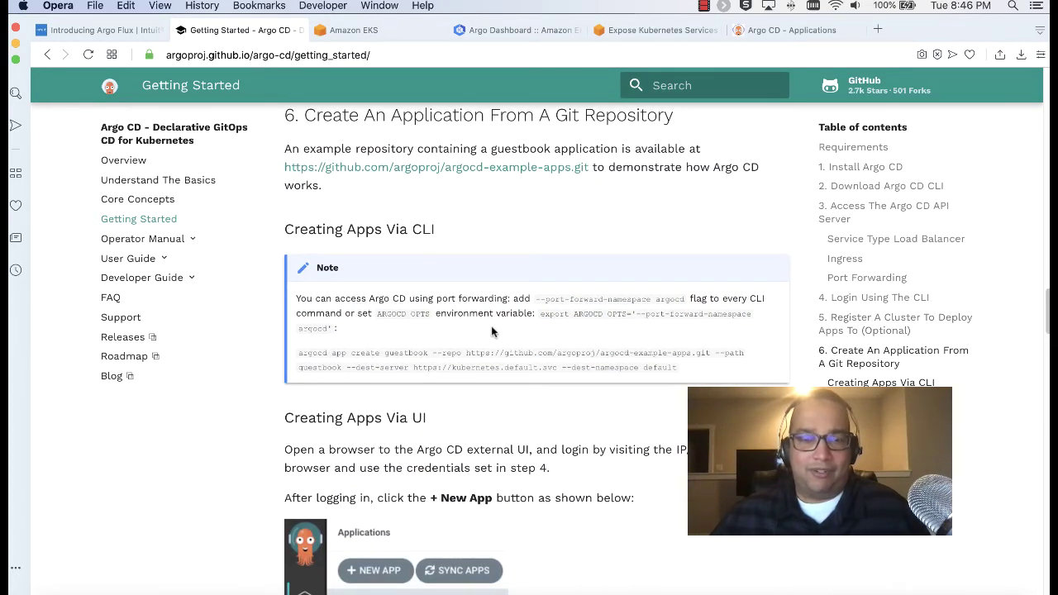
{"action": "scroll", "coordinate": [491, 330], "scroll_direction": "down", "scroll_amount": 8}
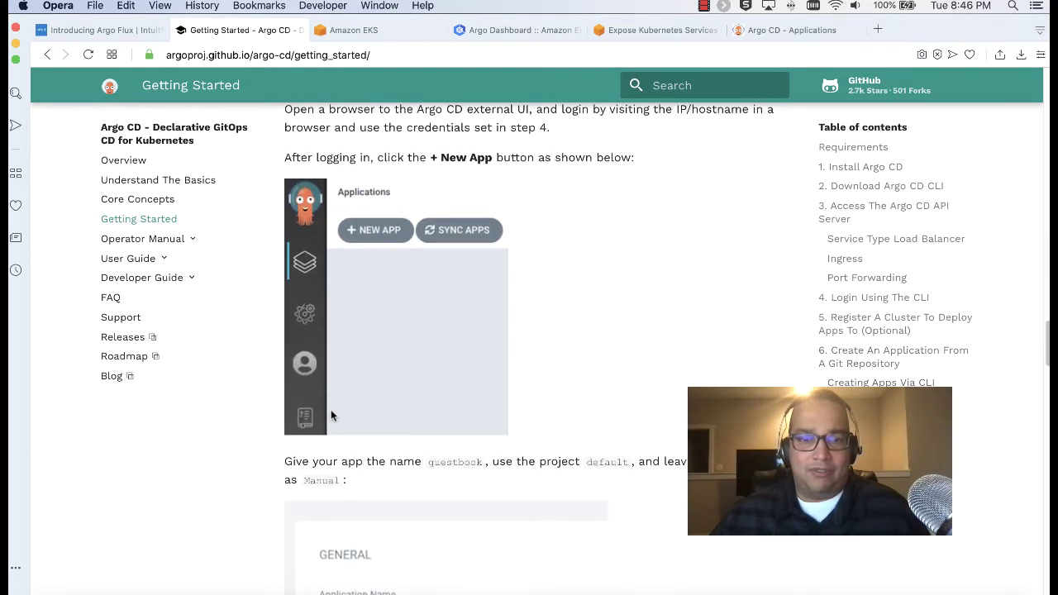
{"action": "scroll", "coordinate": [330, 414], "scroll_direction": "up", "scroll_amount": 1}
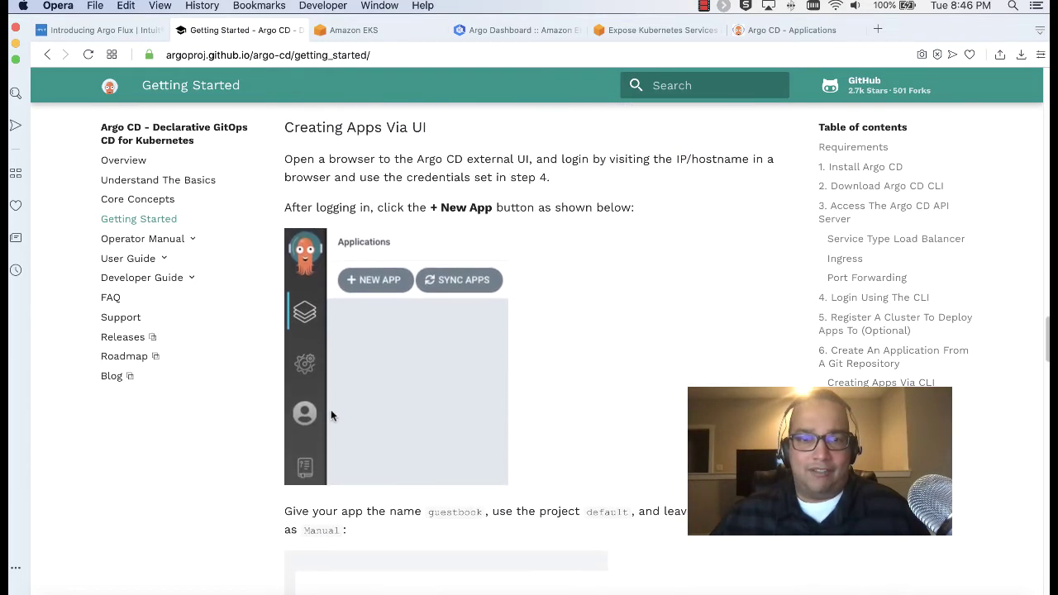
{"action": "scroll", "coordinate": [402, 381], "scroll_direction": "up", "scroll_amount": 5}
{"action": "scroll", "coordinate": [401, 381], "scroll_direction": "down", "scroll_amount": 2}
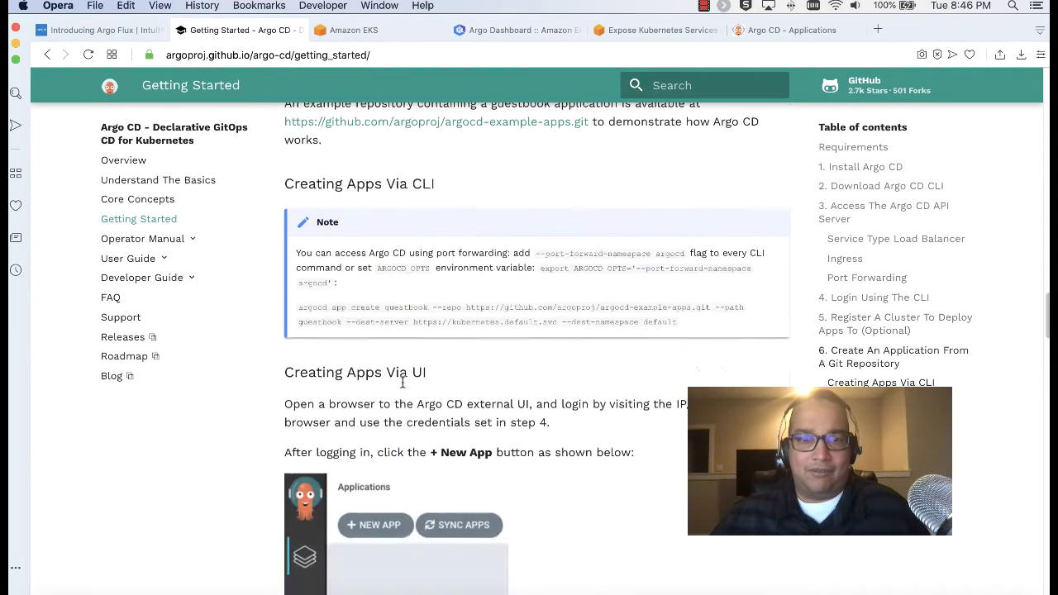
{"action": "scroll", "coordinate": [403, 382], "scroll_direction": "up", "scroll_amount": 1}
{"action": "scroll", "coordinate": [402, 381], "scroll_direction": "down", "scroll_amount": 3}
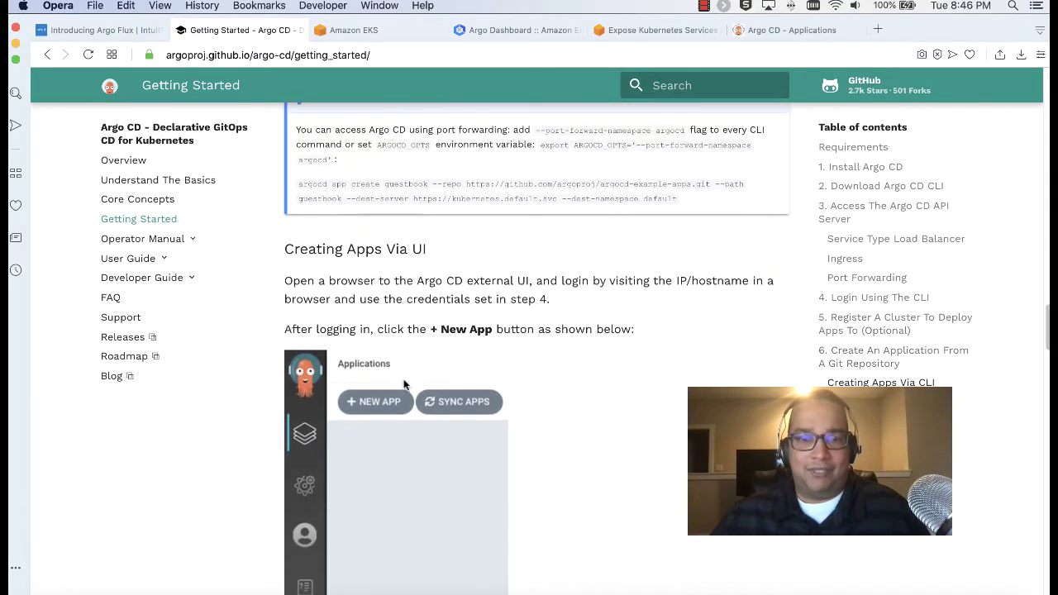
{"action": "left_click", "coordinate": [781, 30]}
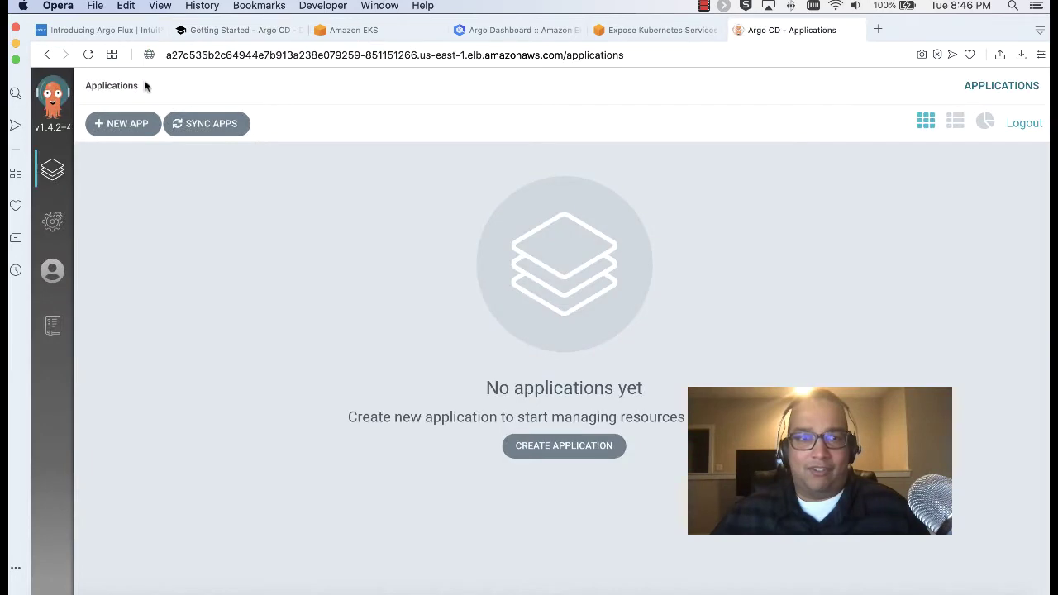
Open the new-app form and look up the guide's example app name 'guestbook'
{"action": "left_click", "coordinate": [124, 124]}
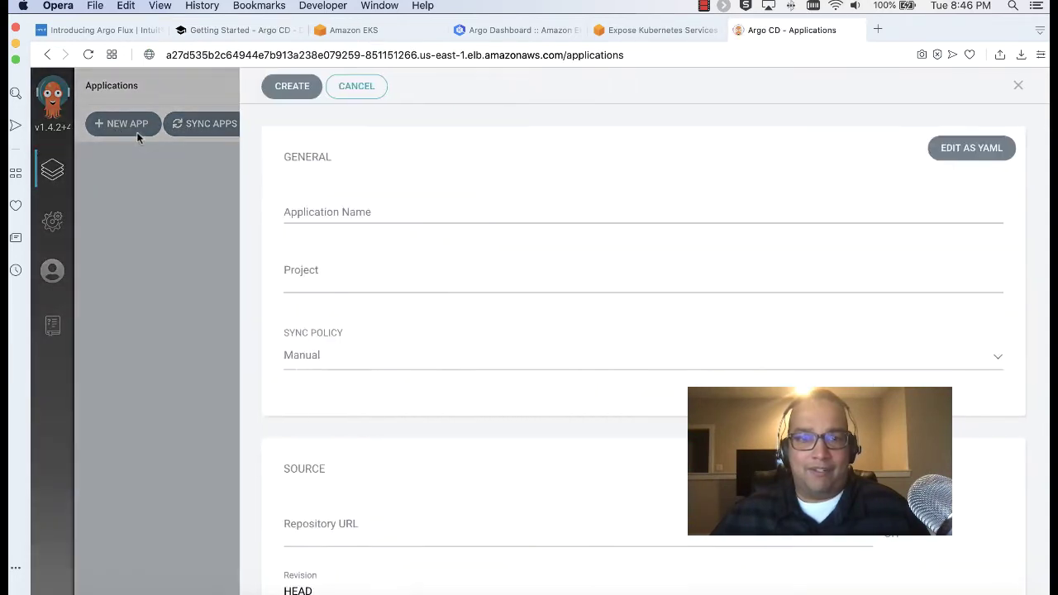
{"action": "left_click", "coordinate": [210, 31]}
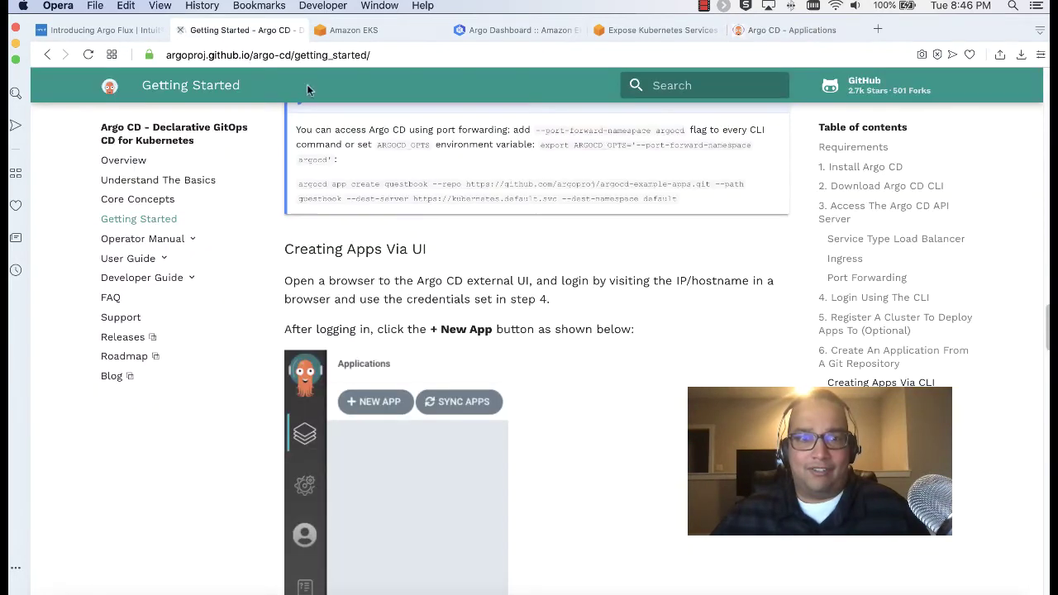
{"action": "scroll", "coordinate": [555, 339], "scroll_direction": "down", "scroll_amount": 3}
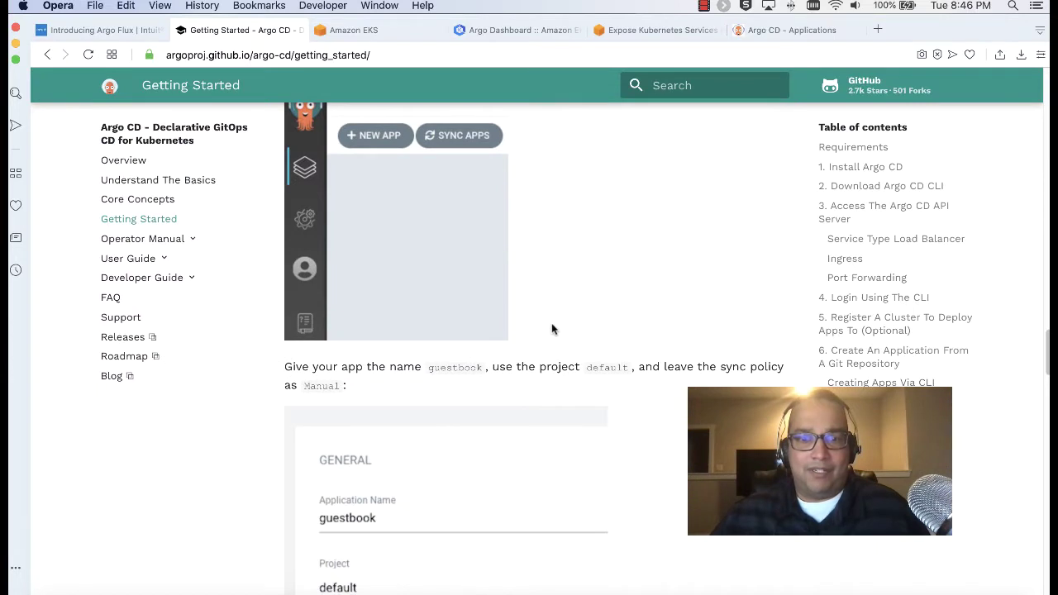
{"action": "scroll", "coordinate": [452, 335], "scroll_direction": "down", "scroll_amount": 2}
{"action": "double_click", "coordinate": [455, 304]}
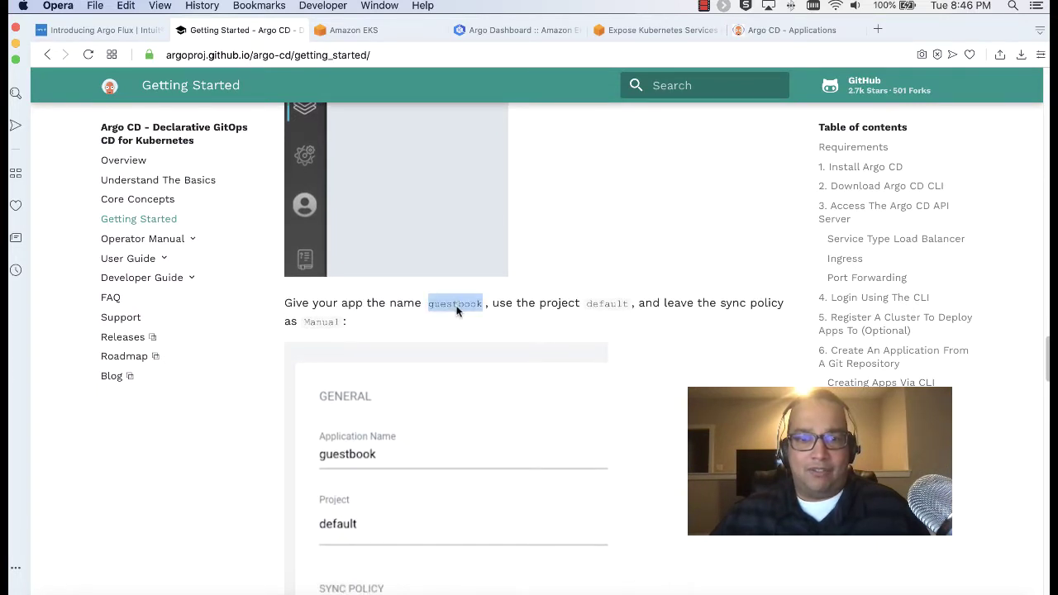
{"action": "left_click", "coordinate": [571, 327]}
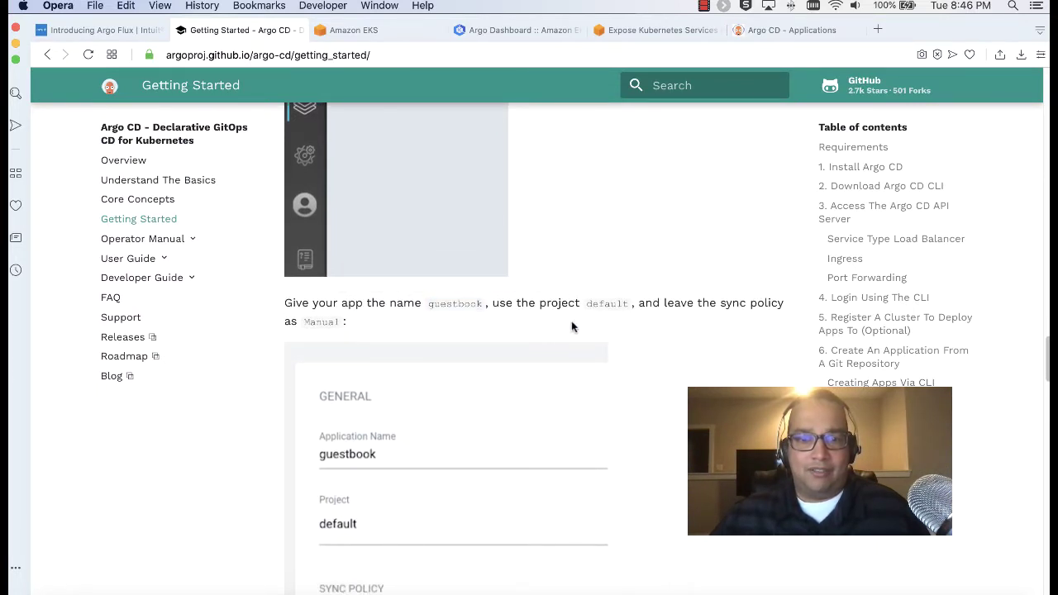
Review the guide's remaining example fields, then focus the form's Application Name field
{"action": "scroll", "coordinate": [565, 340], "scroll_direction": "down", "scroll_amount": 5}
{"action": "scroll", "coordinate": [565, 341], "scroll_direction": "up", "scroll_amount": 4}
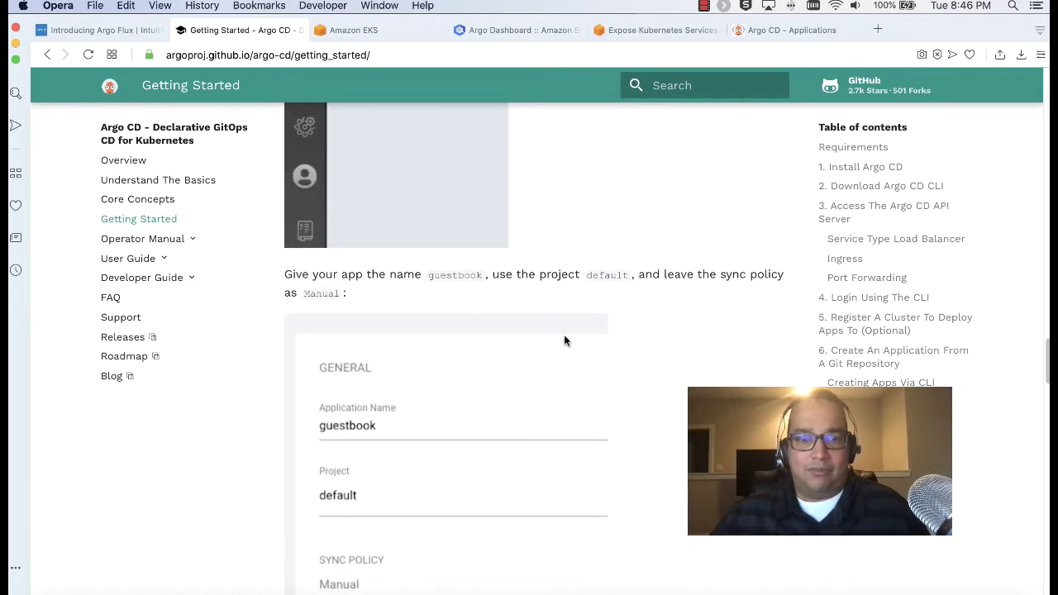
{"action": "scroll", "coordinate": [566, 340], "scroll_direction": "down", "scroll_amount": 5}
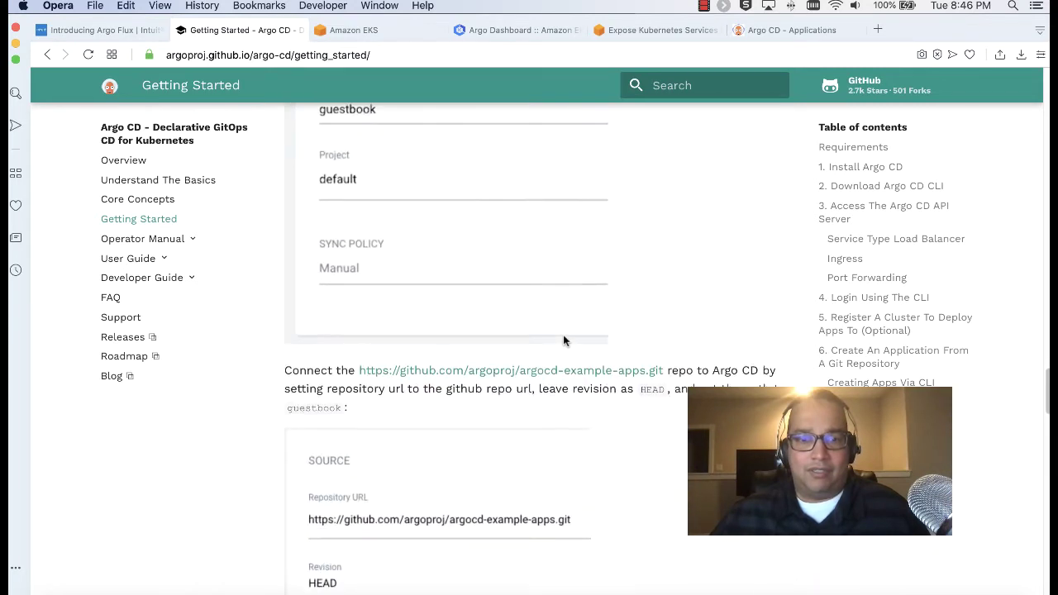
{"action": "scroll", "coordinate": [564, 340], "scroll_direction": "up", "scroll_amount": 4}
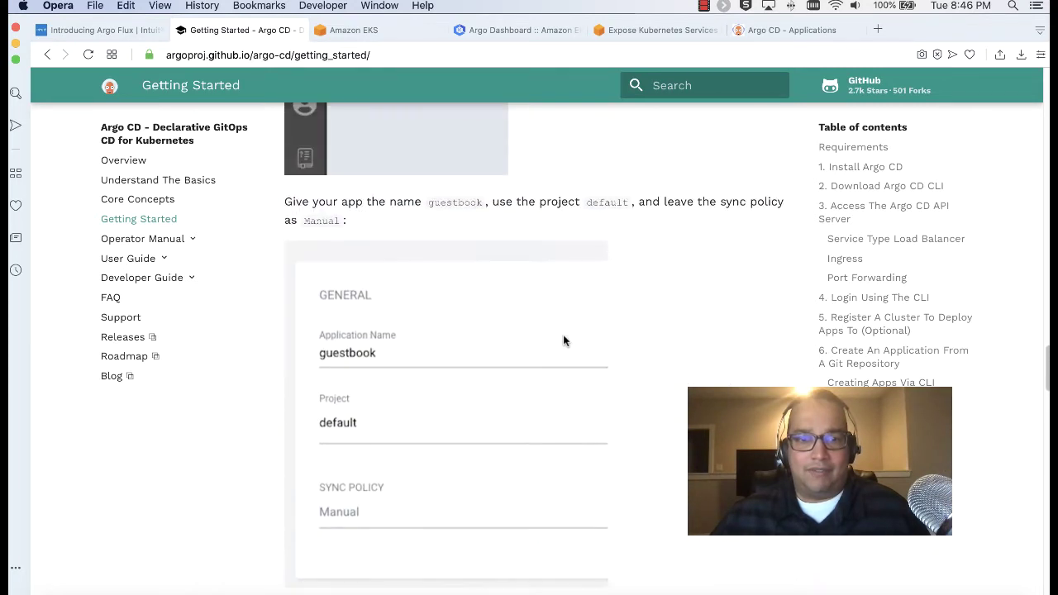
{"action": "left_click", "coordinate": [775, 32]}
{"action": "left_click", "coordinate": [421, 209]}
Name the application 'Argo Test Deploy' and assign it to the default project
{"action": "type", "text": "Argo Test Deploy"}
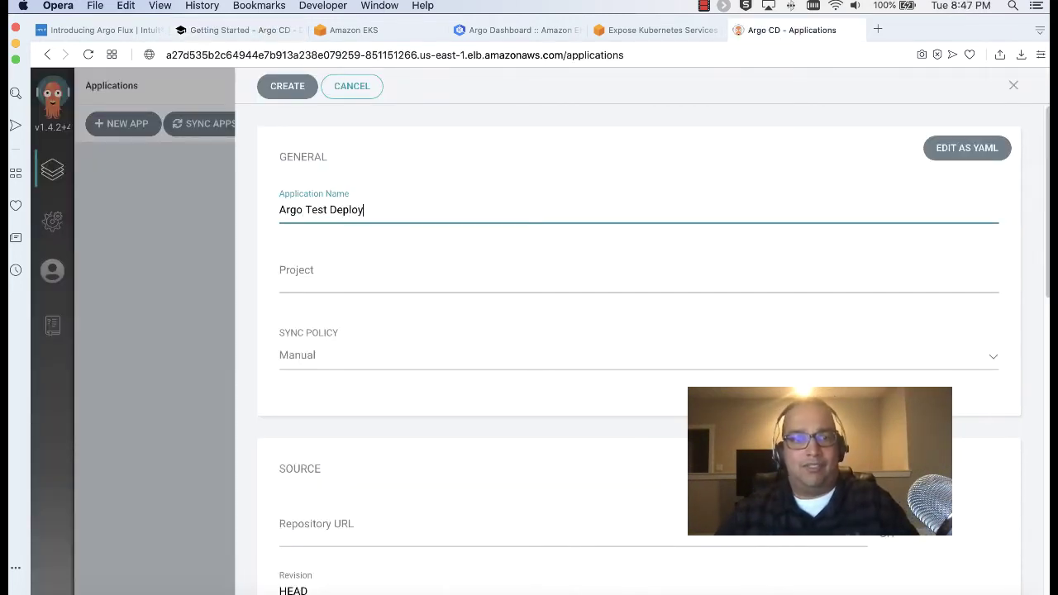
{"action": "left_click", "coordinate": [235, 30]}
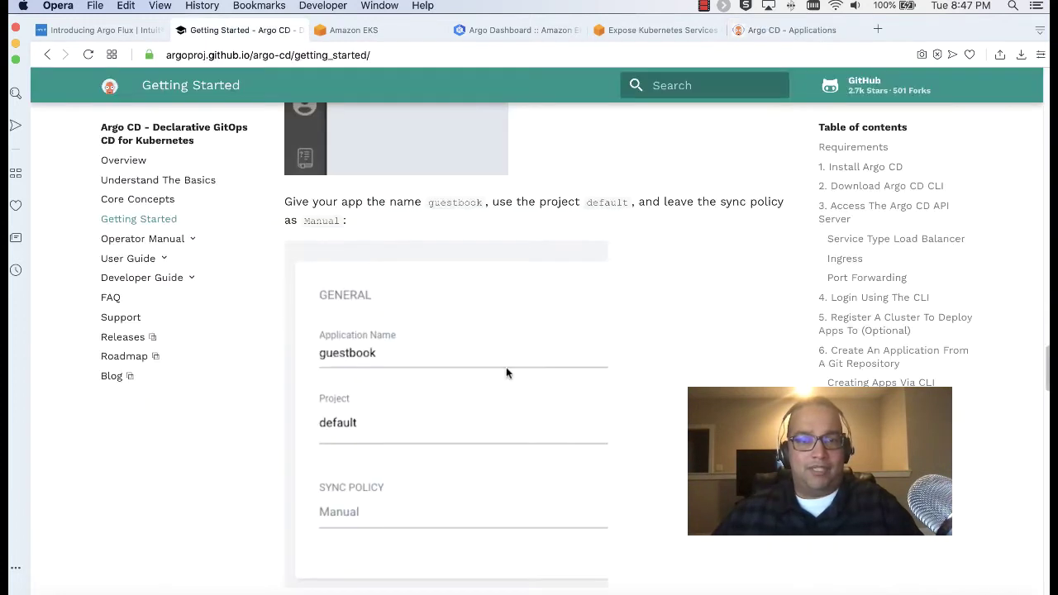
{"action": "left_click", "coordinate": [785, 29]}
{"action": "left_click", "coordinate": [352, 265]}
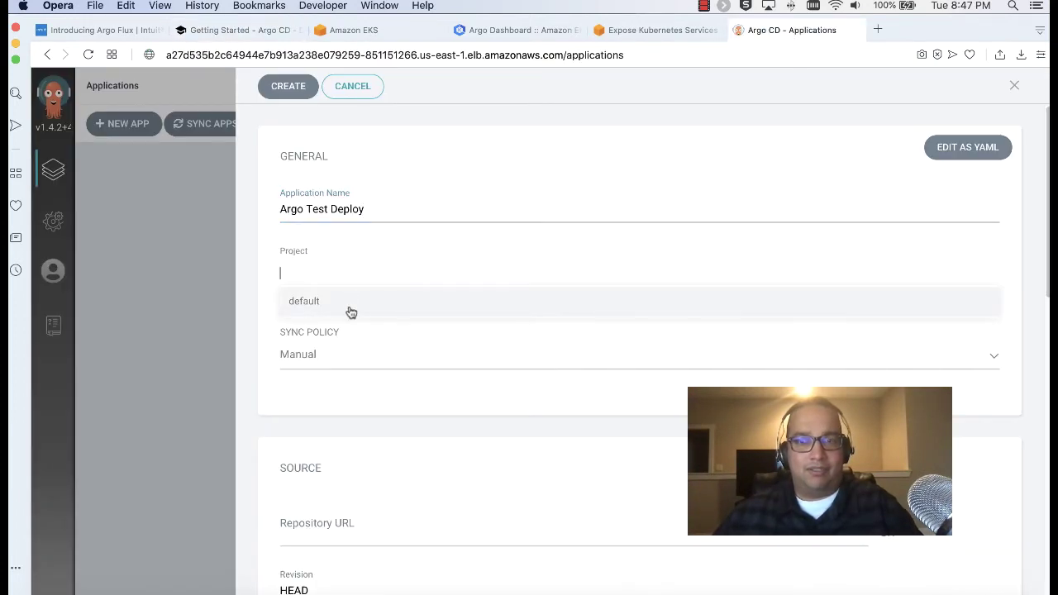
{"action": "type", "text": "defaukt"}
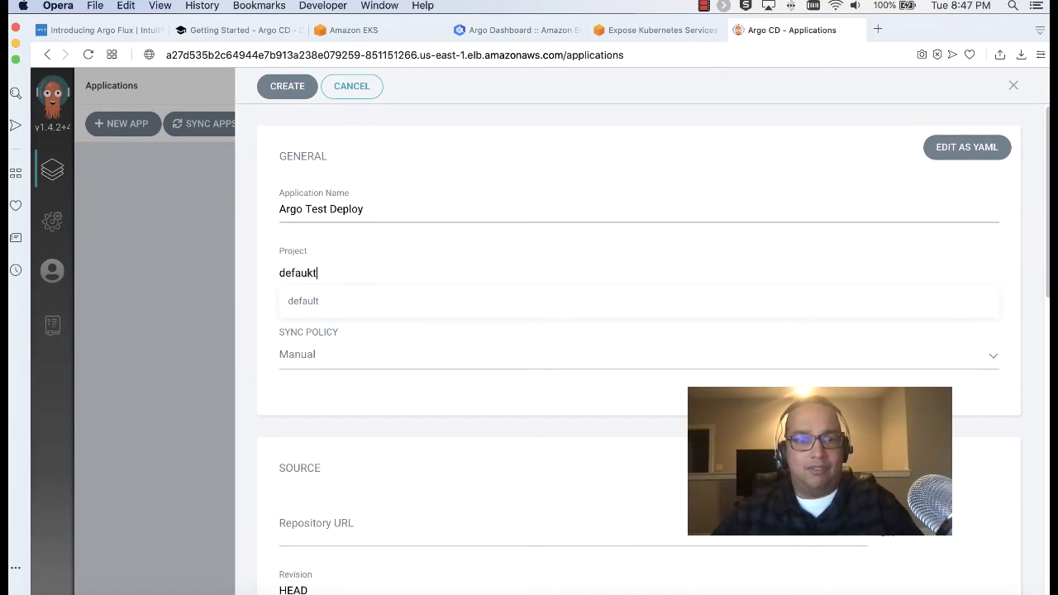
{"action": "key", "text": "BackSpace"}
{"action": "key", "text": "BackSpace"}
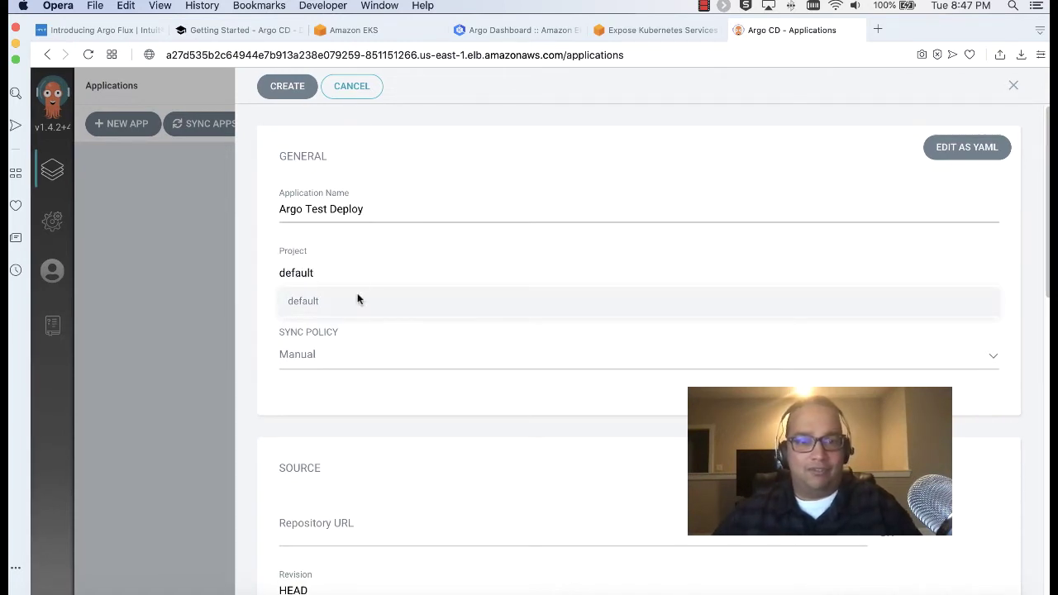
{"action": "left_click", "coordinate": [388, 404]}
Copy the example repository URL from the Getting Started guide
{"action": "left_click", "coordinate": [228, 33]}
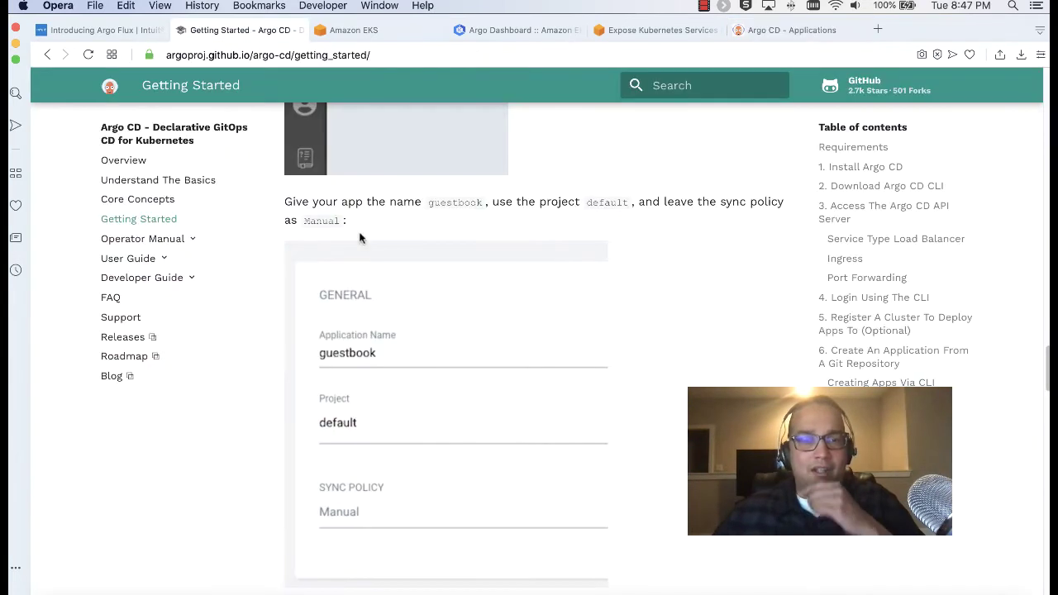
{"action": "scroll", "coordinate": [372, 347], "scroll_direction": "up", "scroll_amount": 2}
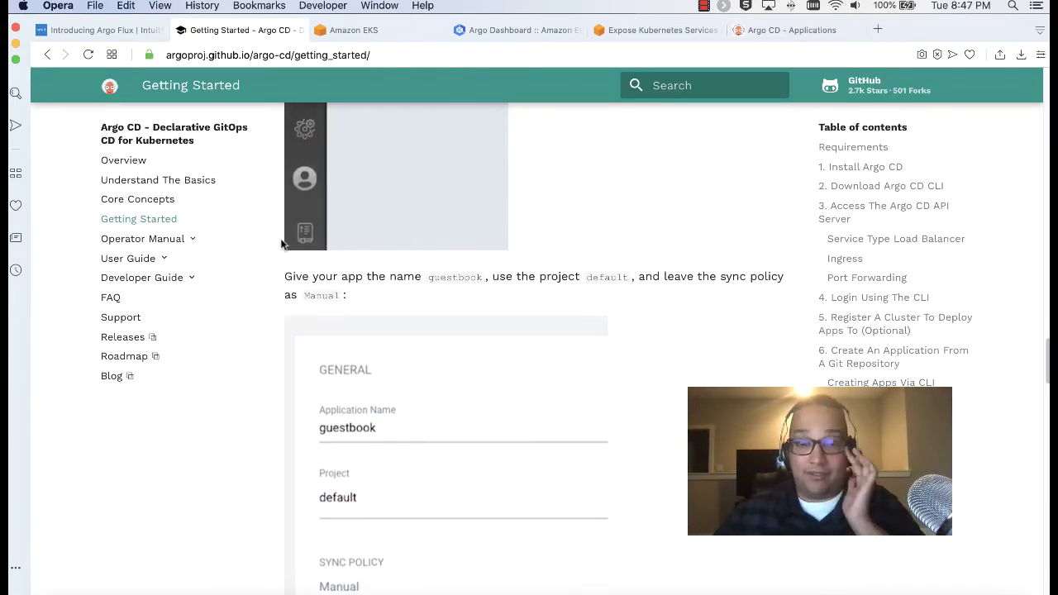
{"action": "scroll", "coordinate": [281, 244], "scroll_direction": "down", "scroll_amount": 5}
{"action": "scroll", "coordinate": [280, 244], "scroll_direction": "down", "scroll_amount": 4}
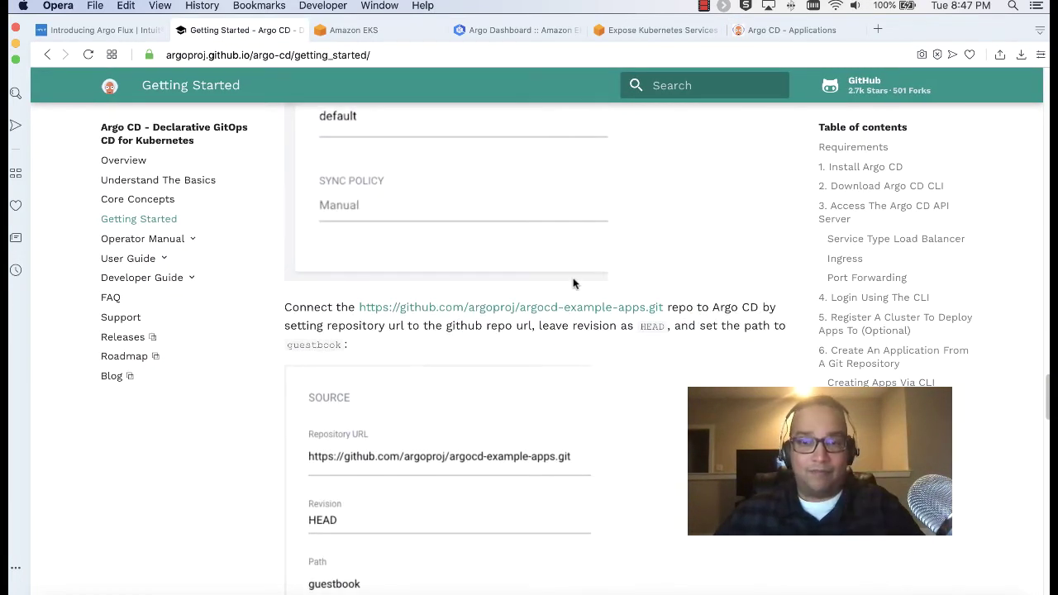
{"action": "left_click_drag", "start_coordinate": [665, 306], "coordinate": [359, 306]}
{"action": "key", "text": "cmd+c"}
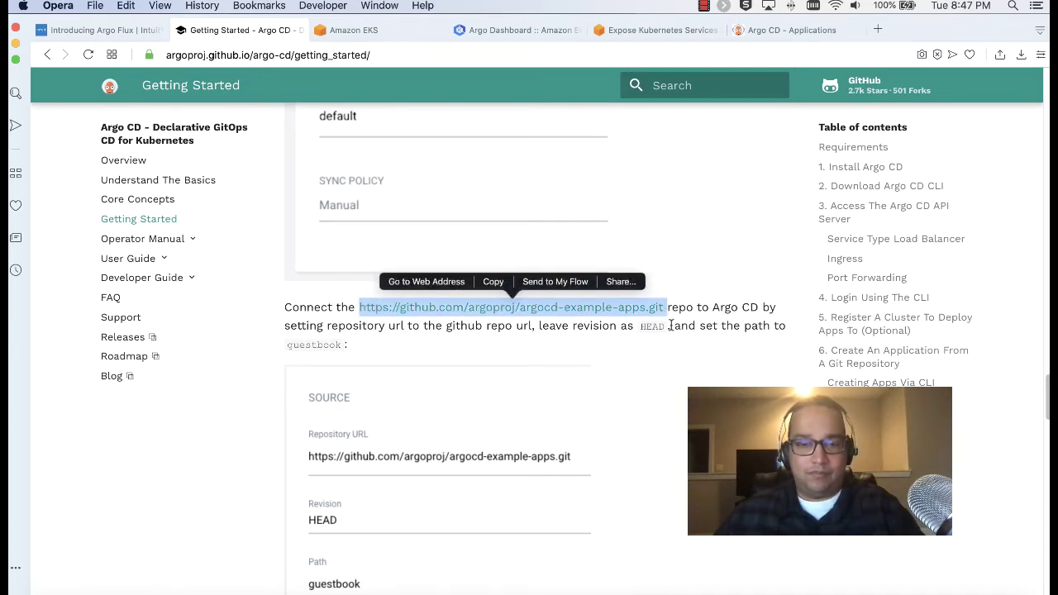
{"action": "left_click", "coordinate": [767, 33]}
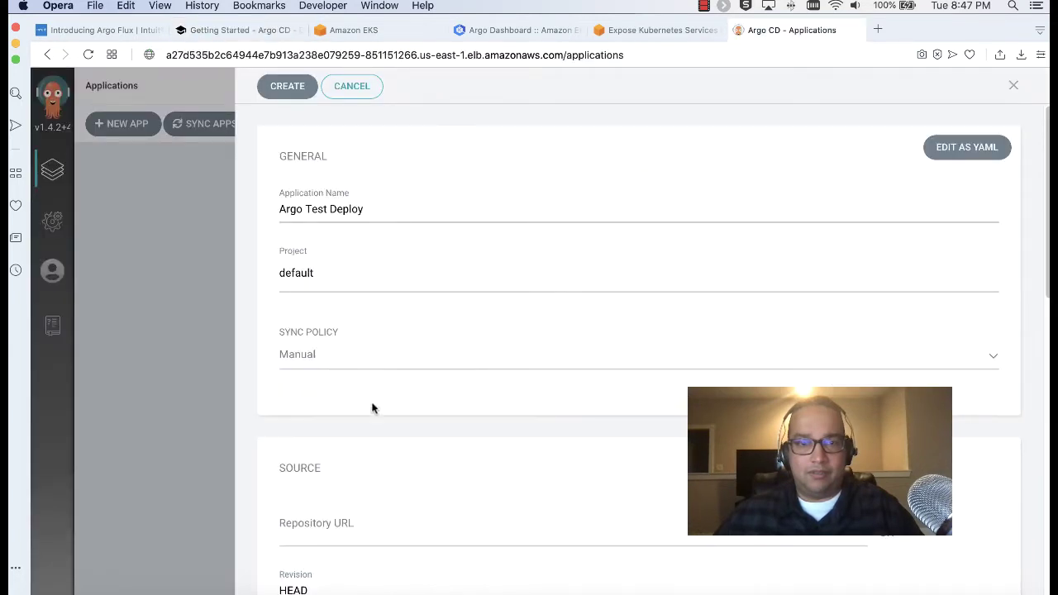
Paste the example repository URL into the Repository URL field
{"action": "scroll", "coordinate": [388, 426], "scroll_direction": "down", "scroll_amount": 2}
{"action": "left_click", "coordinate": [416, 447]}
{"action": "key", "text": "cmd+v"}
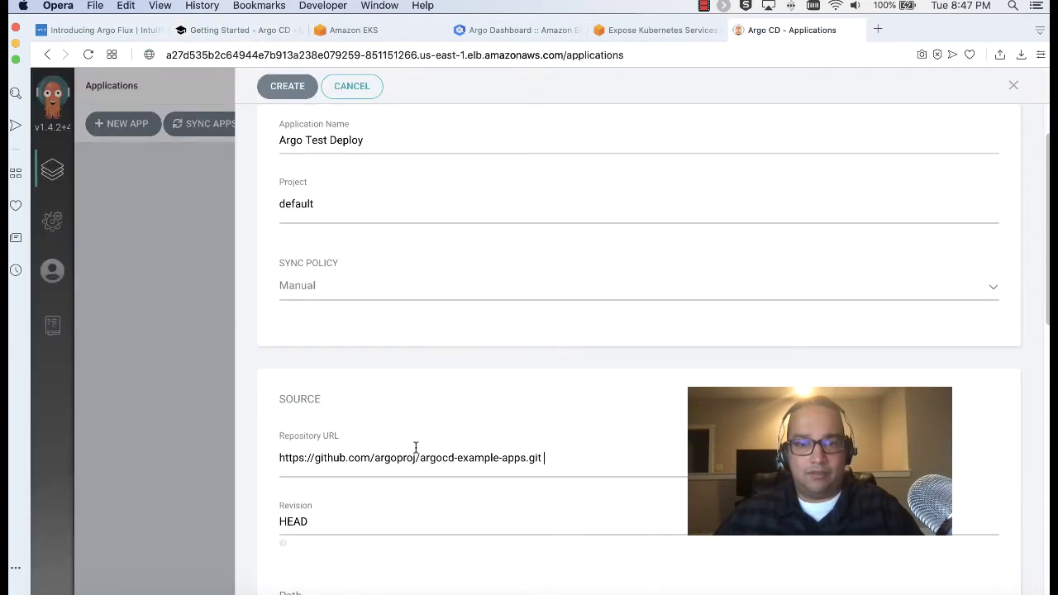
{"action": "scroll", "coordinate": [628, 411], "scroll_direction": "down", "scroll_amount": 4}
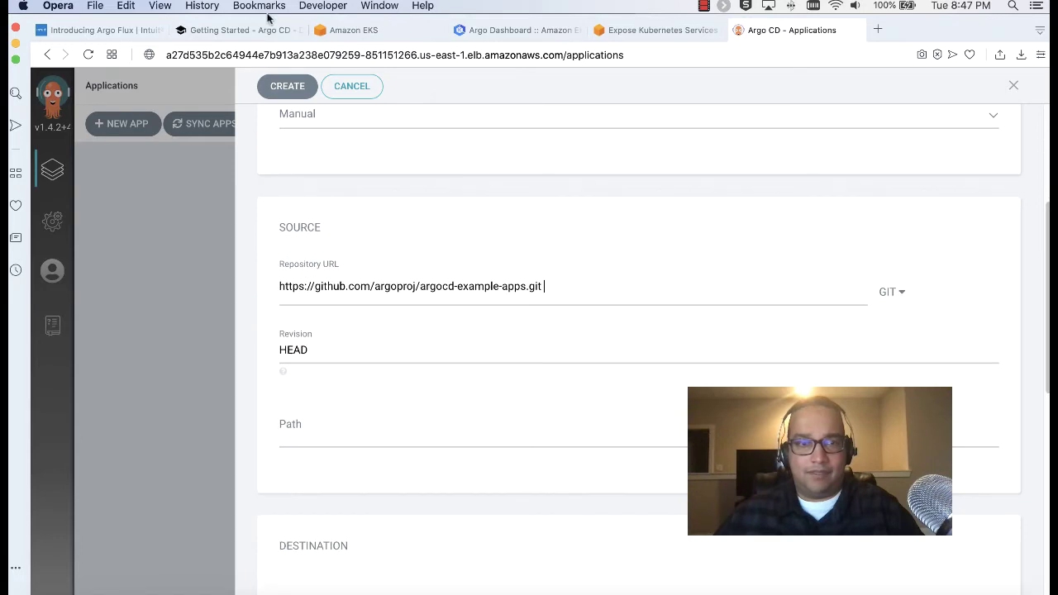
Display the example repository's suggested folders in the Path field
{"action": "left_click", "coordinate": [252, 32]}
{"action": "scroll", "coordinate": [478, 396], "scroll_direction": "down", "scroll_amount": 3}
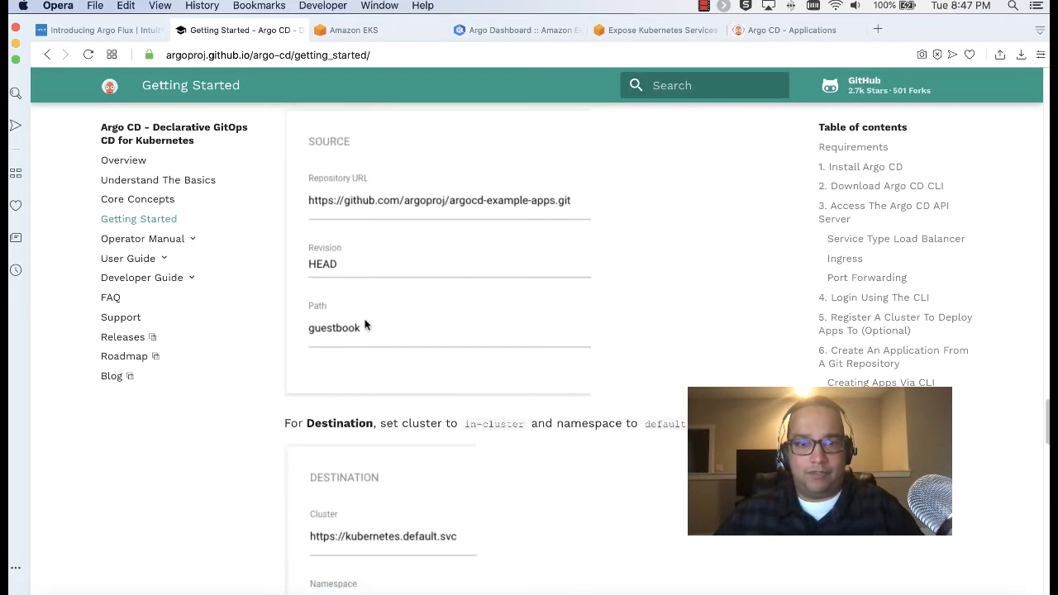
{"action": "left_click", "coordinate": [810, 30]}
{"action": "left_click", "coordinate": [330, 417]}
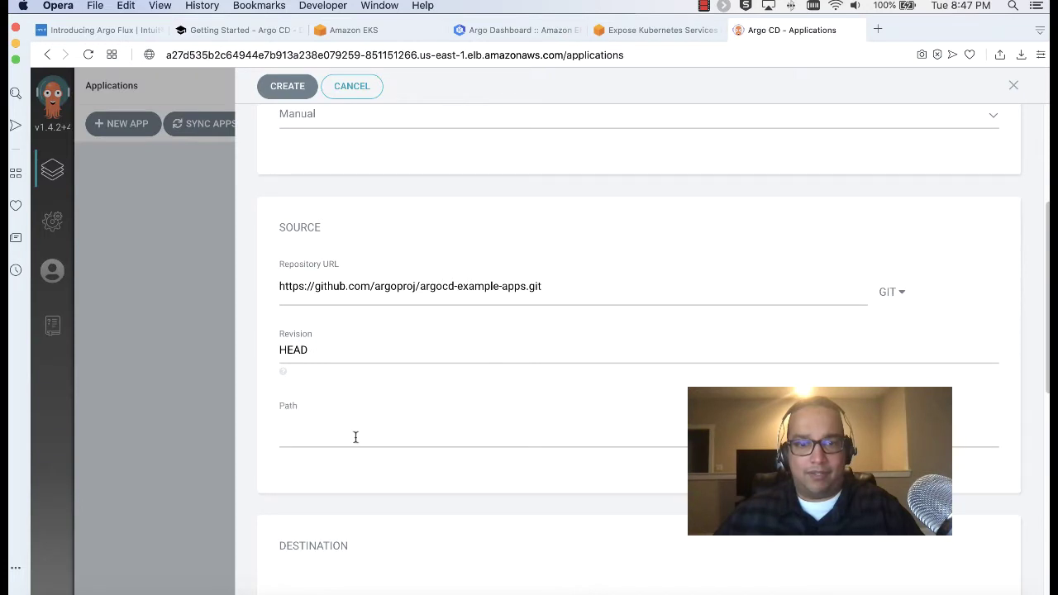
{"action": "left_click", "coordinate": [587, 289]}
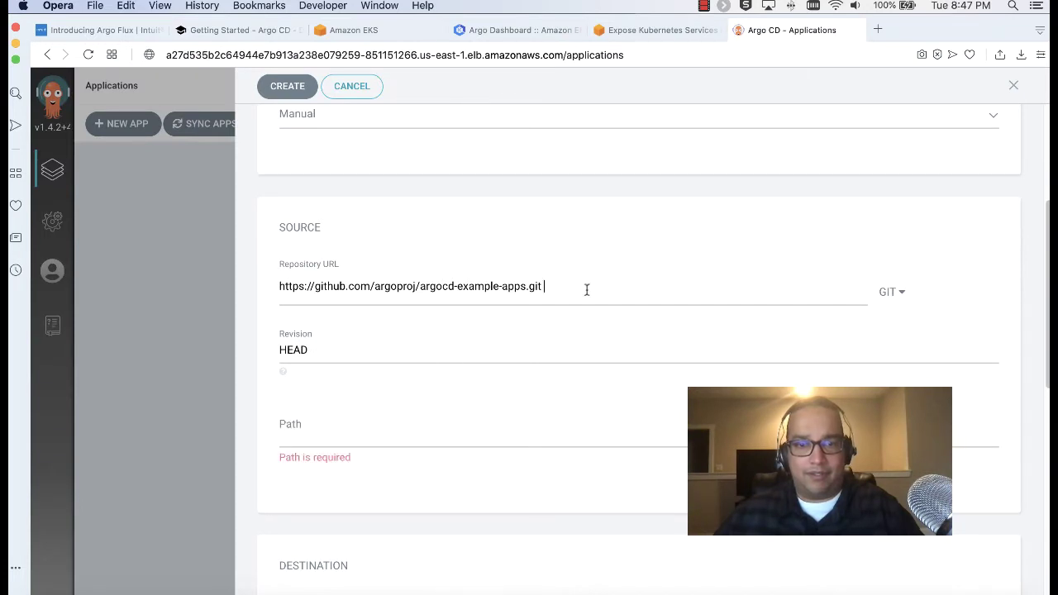
{"action": "left_click", "coordinate": [430, 431]}
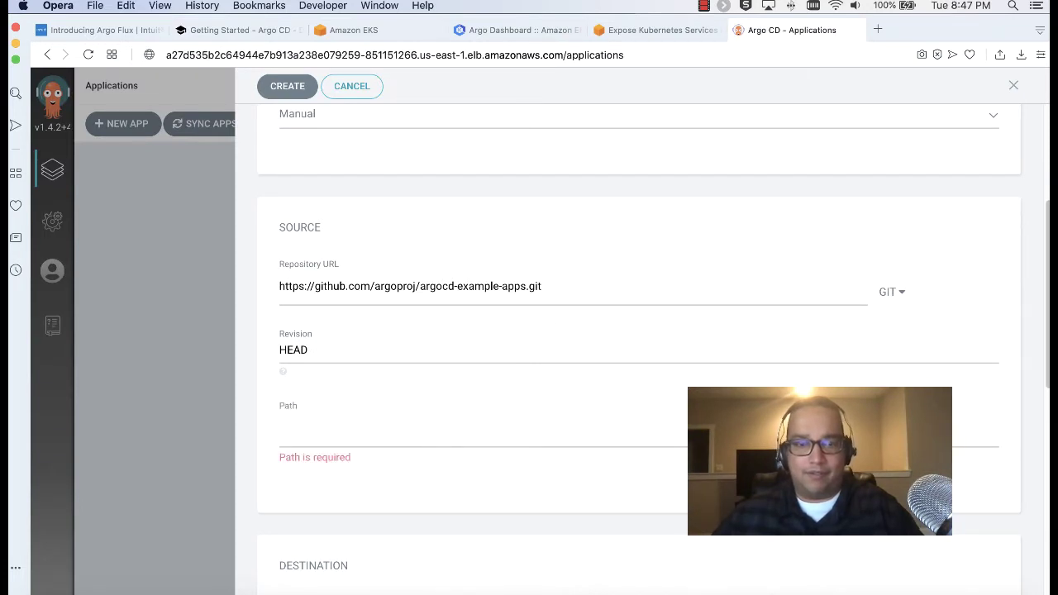
{"action": "left_click", "coordinate": [588, 293]}
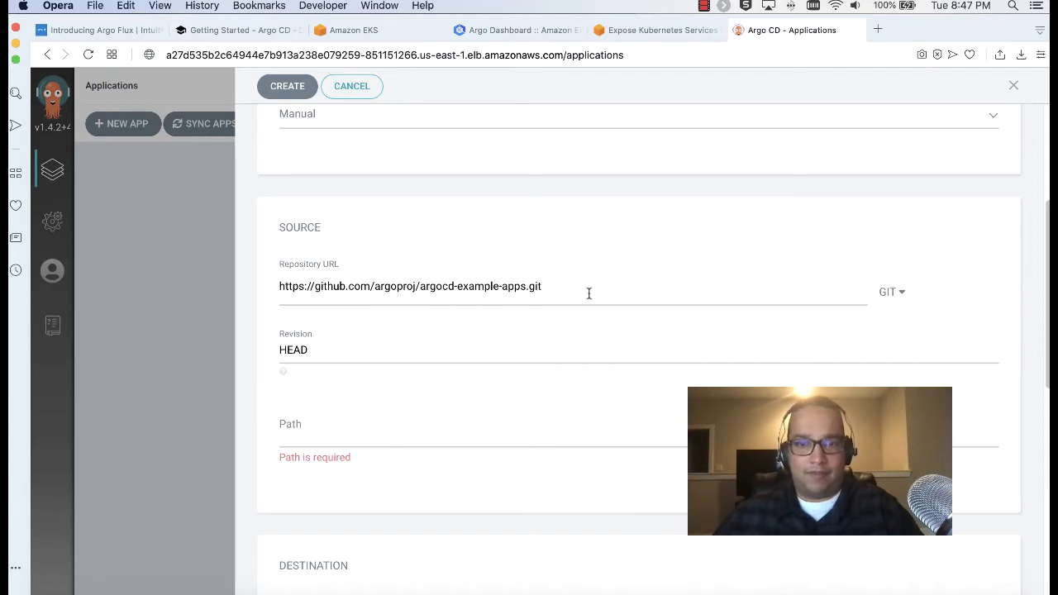
{"action": "left_click", "coordinate": [418, 422]}
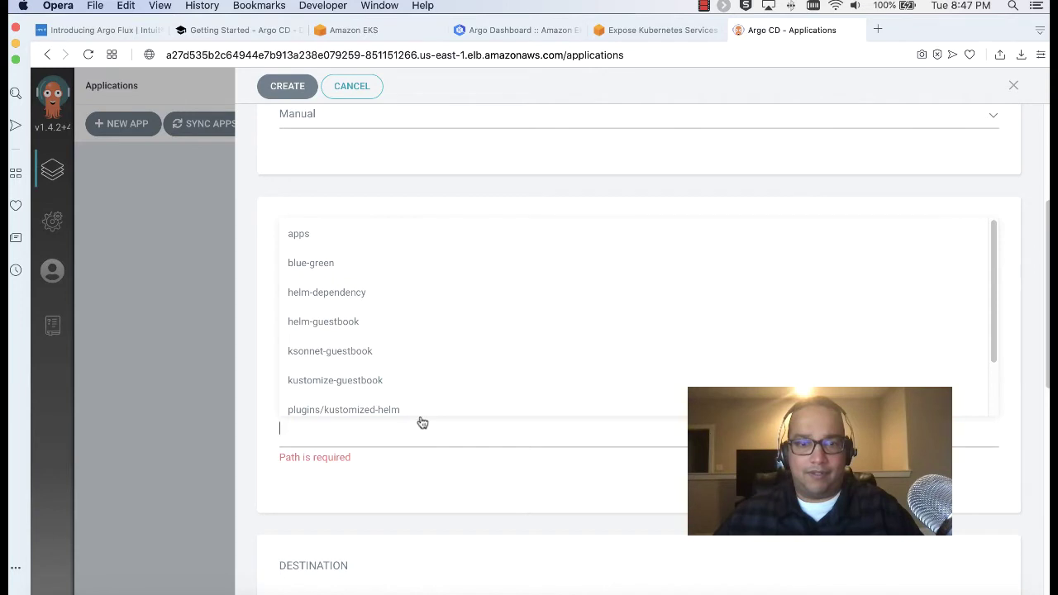
{"action": "left_click", "coordinate": [258, 381]}
{"action": "left_click", "coordinate": [342, 427]}
{"action": "scroll", "coordinate": [404, 333], "scroll_direction": "down", "scroll_amount": 1}
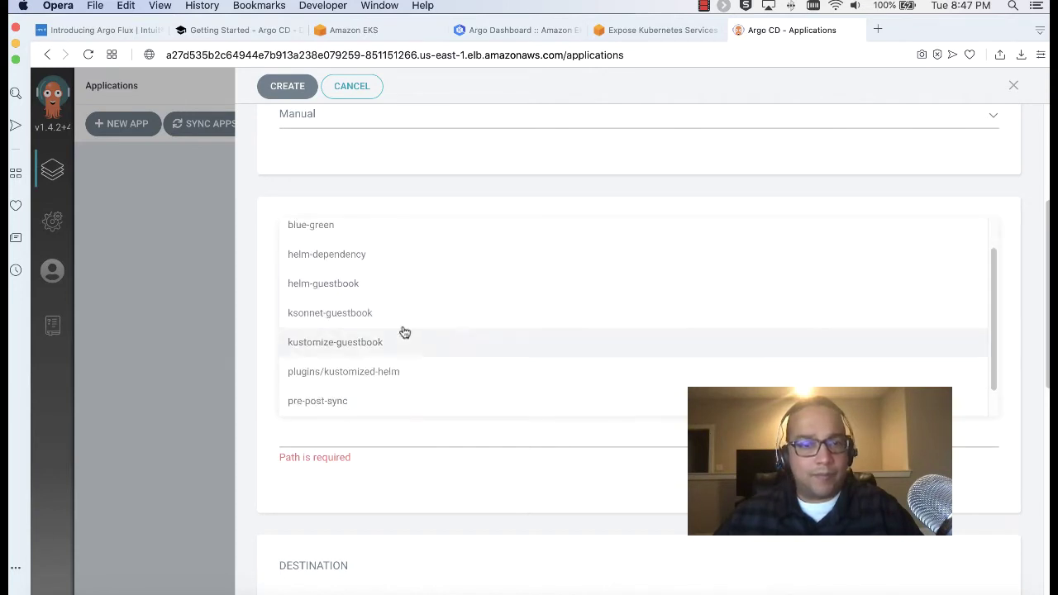
Close the path suggestions and bring up the context menu for the guide's argocd-example-apps.git link
{"action": "left_click", "coordinate": [248, 31]}
{"action": "scroll", "coordinate": [644, 313], "scroll_direction": "down", "scroll_amount": 2}
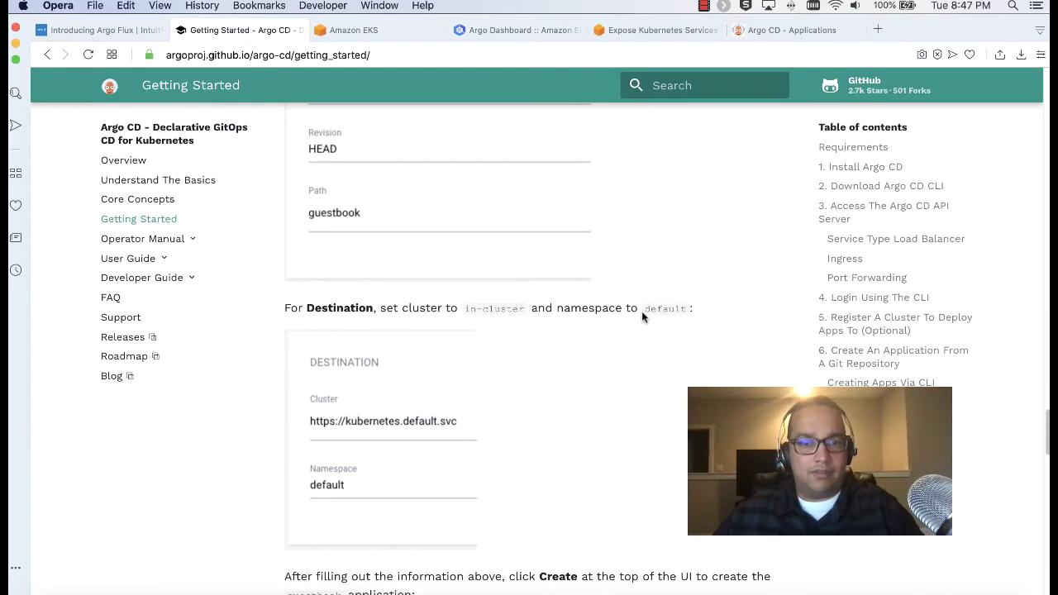
{"action": "scroll", "coordinate": [642, 314], "scroll_direction": "up", "scroll_amount": 2}
{"action": "left_click", "coordinate": [809, 36]}
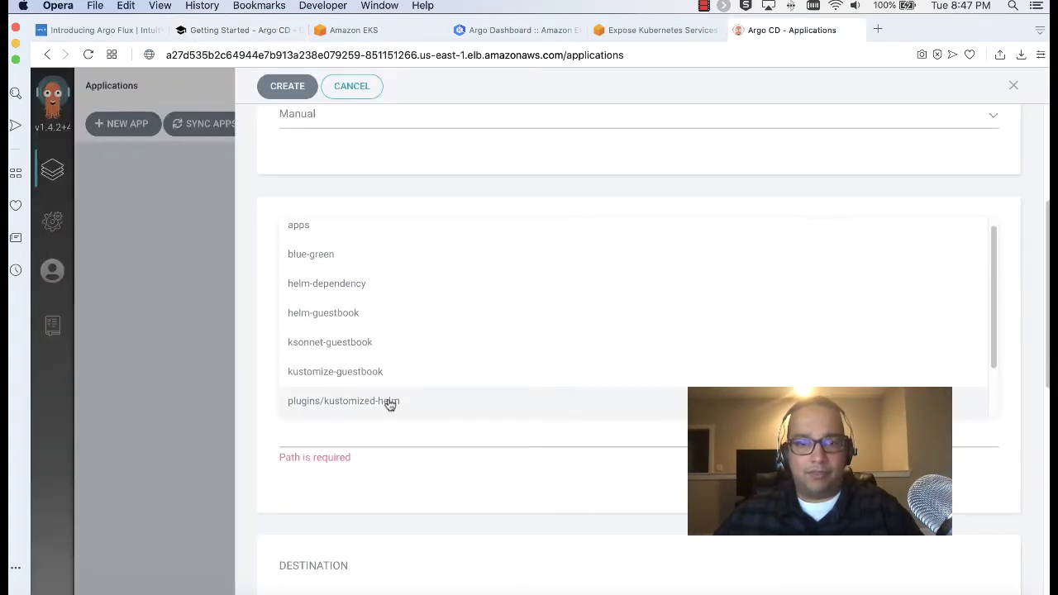
{"action": "scroll", "coordinate": [468, 331], "scroll_direction": "down", "scroll_amount": 2}
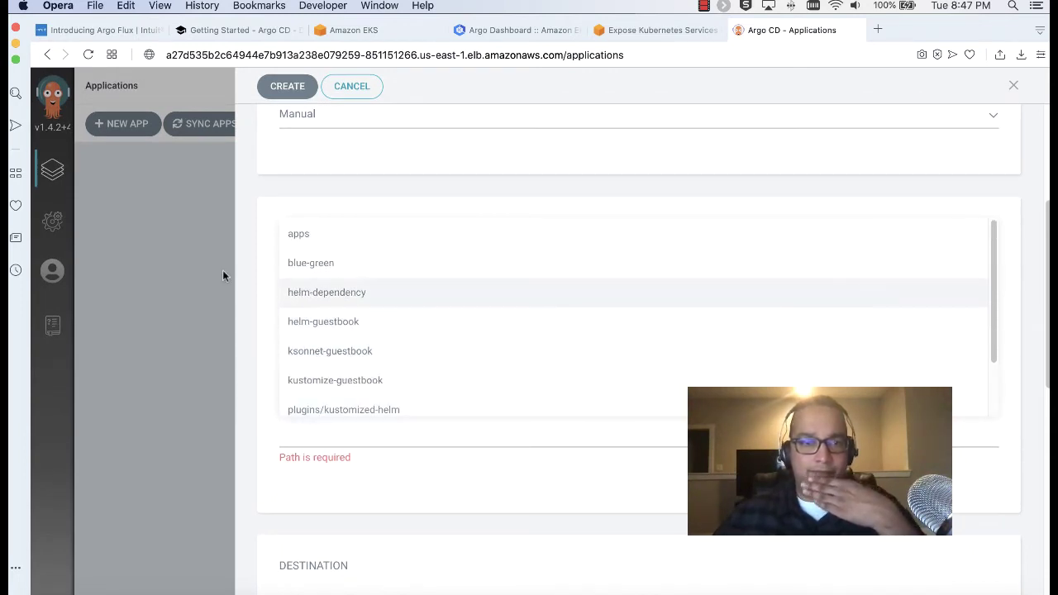
{"action": "left_click", "coordinate": [239, 276]}
{"action": "left_click", "coordinate": [240, 30]}
{"action": "scroll", "coordinate": [444, 452], "scroll_direction": "up", "scroll_amount": 5}
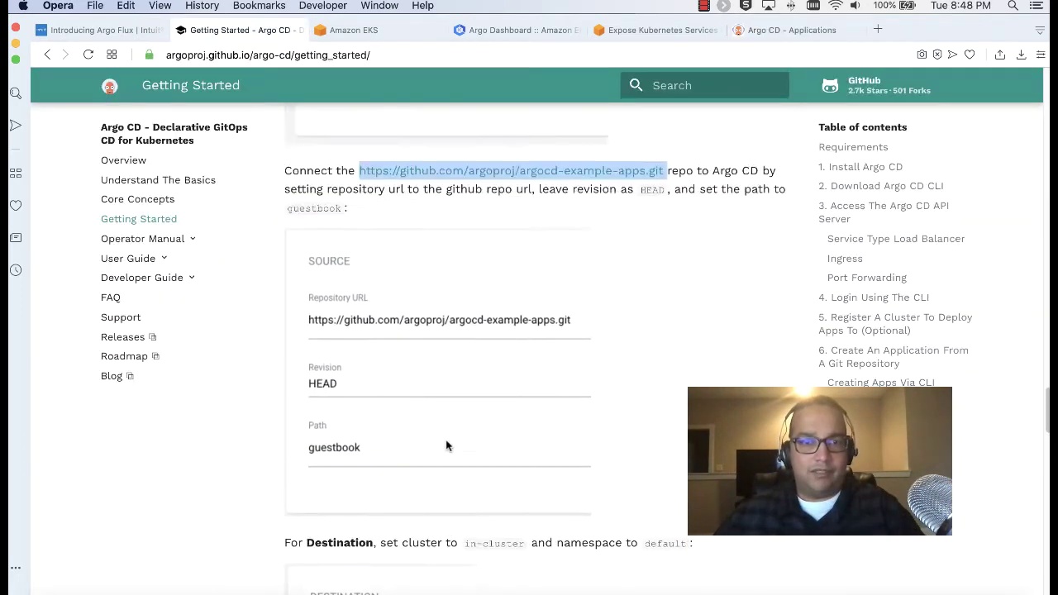
{"action": "right_click", "coordinate": [526, 274]}
Open the argocd-example-apps repository in a new tab and browse its listing
{"action": "left_click", "coordinate": [578, 273]}
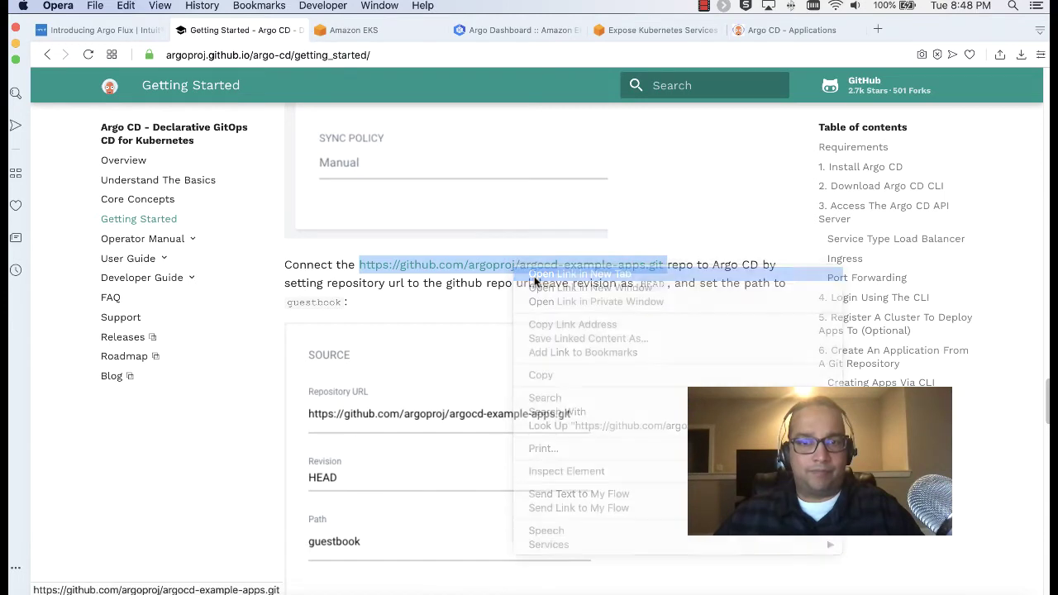
{"action": "left_click", "coordinate": [361, 30]}
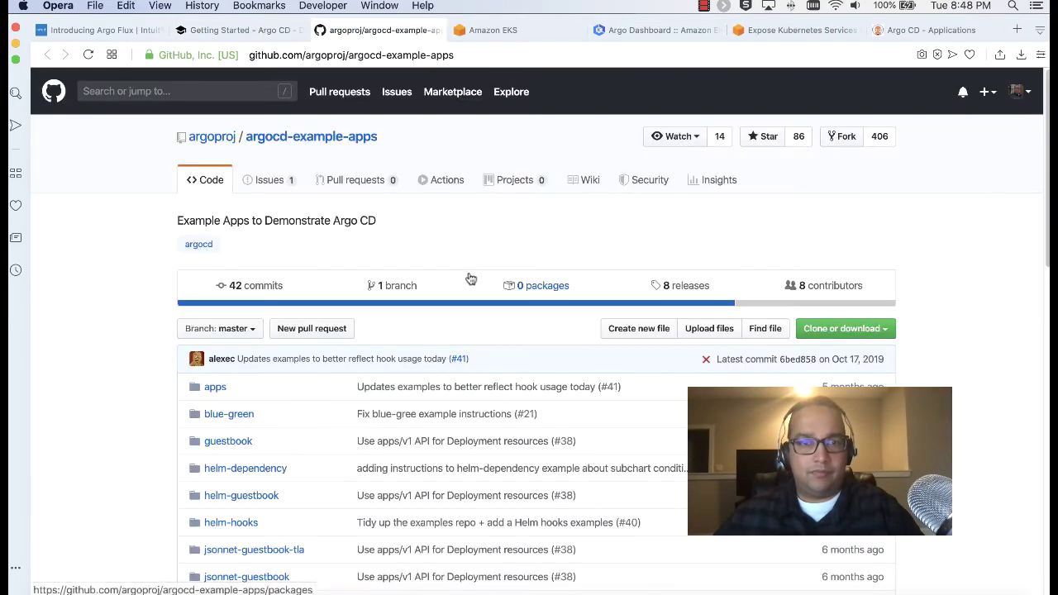
{"action": "scroll", "coordinate": [471, 278], "scroll_direction": "down", "scroll_amount": 3}
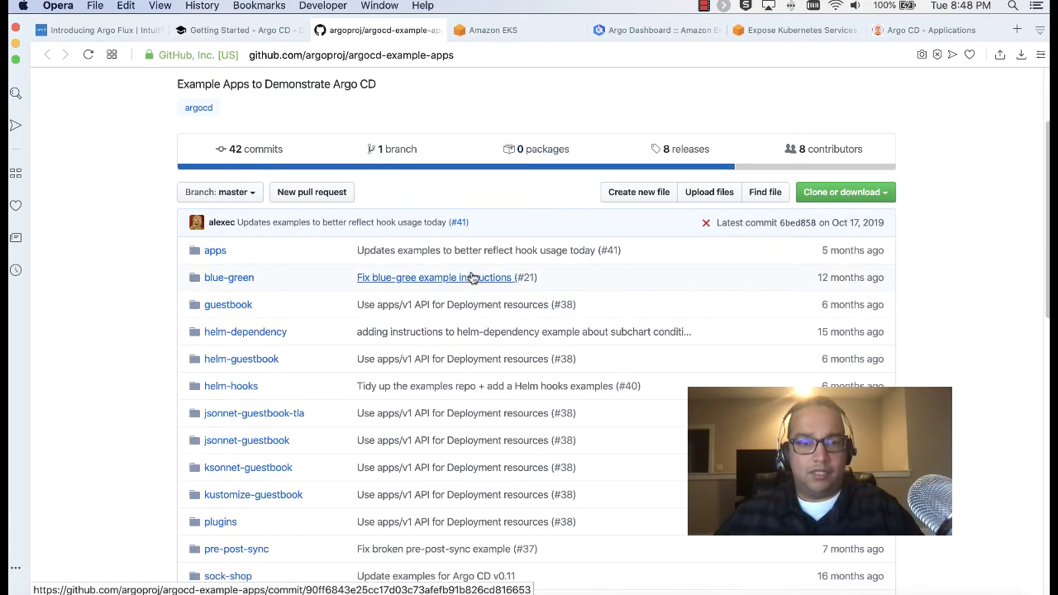
{"action": "scroll", "coordinate": [471, 278], "scroll_direction": "down", "scroll_amount": 2}
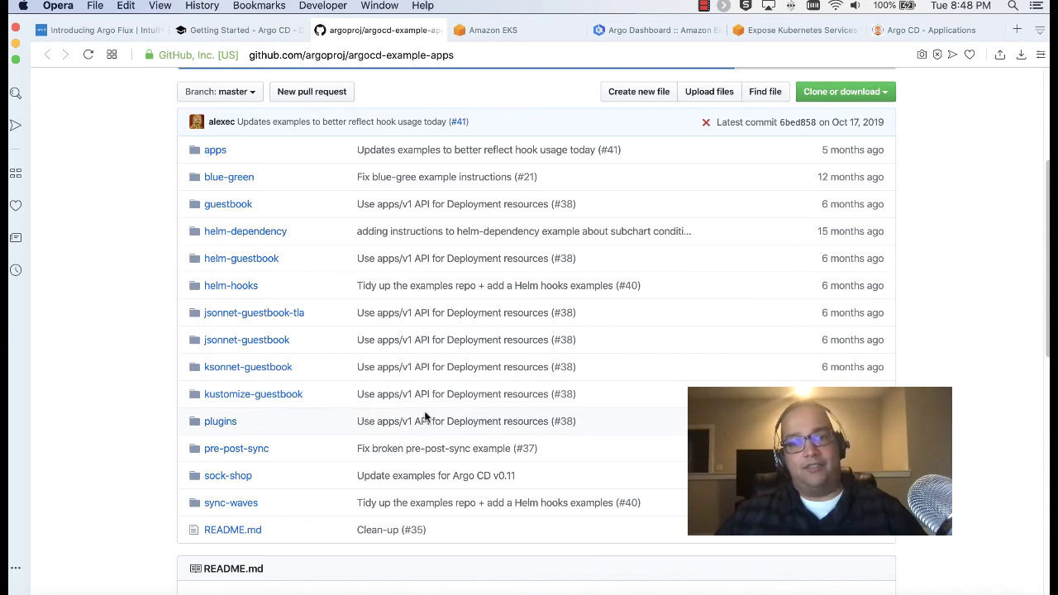
Inspect helm-guestbook's Chart.yaml, then return to the Argo CD new-app form
{"action": "left_click", "coordinate": [271, 261]}
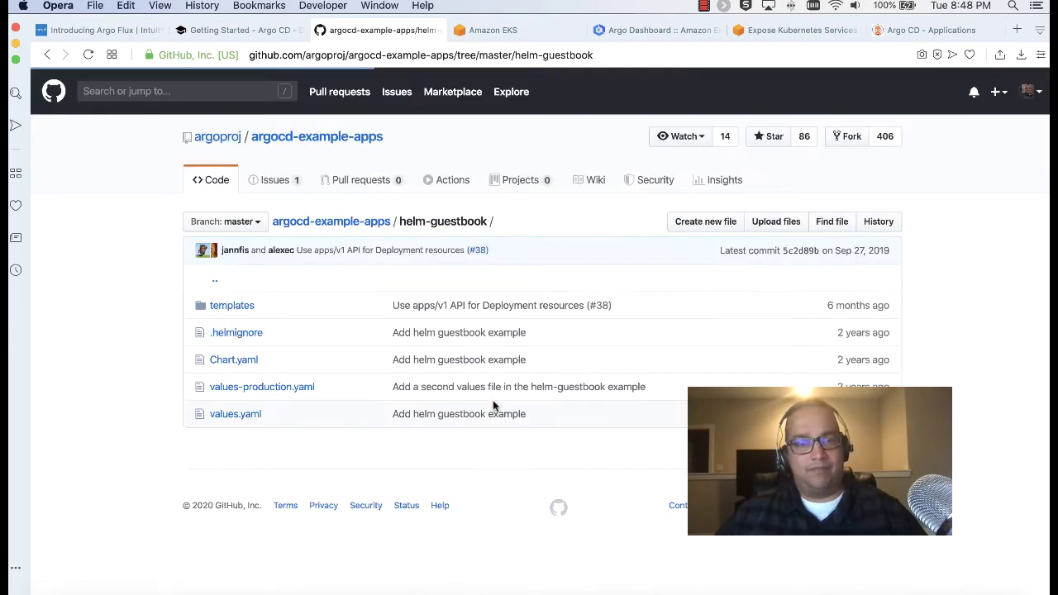
{"action": "left_click", "coordinate": [221, 362]}
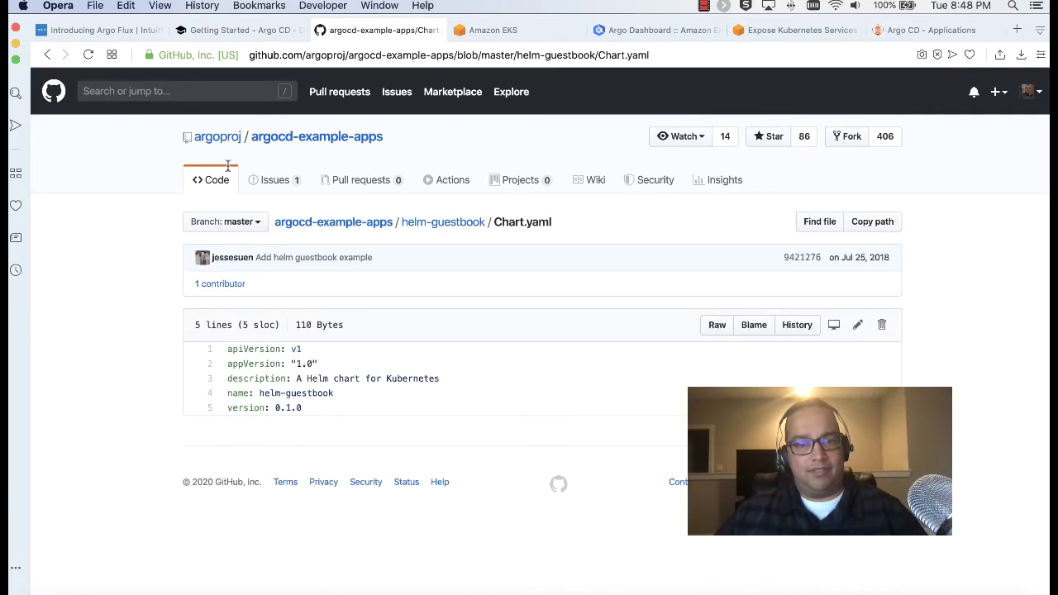
{"action": "left_click", "coordinate": [47, 55]}
{"action": "left_click", "coordinate": [47, 55]}
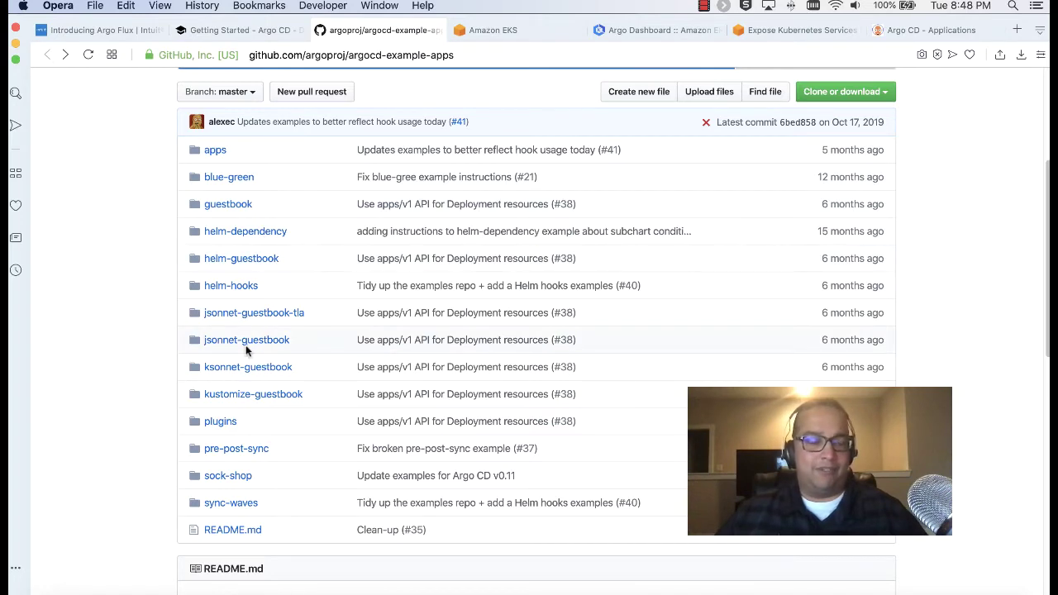
{"action": "scroll", "coordinate": [273, 346], "scroll_direction": "down", "scroll_amount": 1}
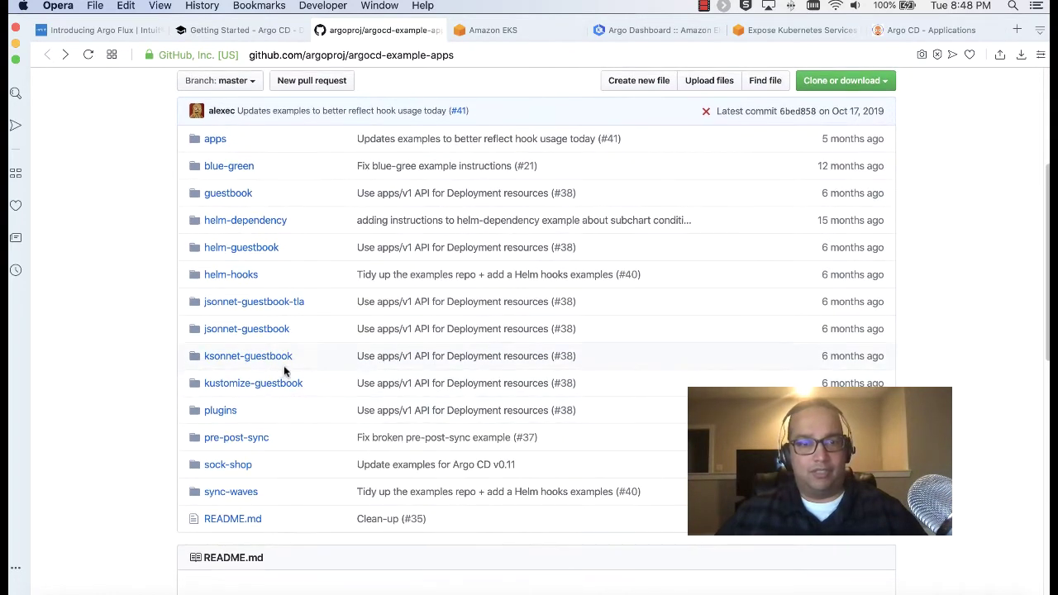
{"action": "scroll", "coordinate": [281, 372], "scroll_direction": "down", "scroll_amount": 1}
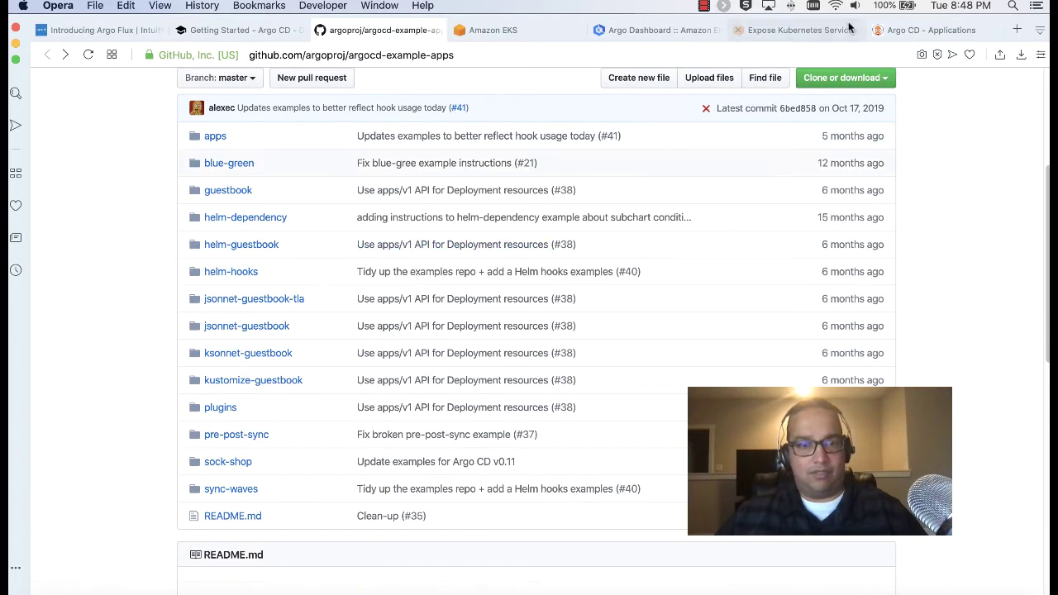
{"action": "left_click", "coordinate": [947, 30]}
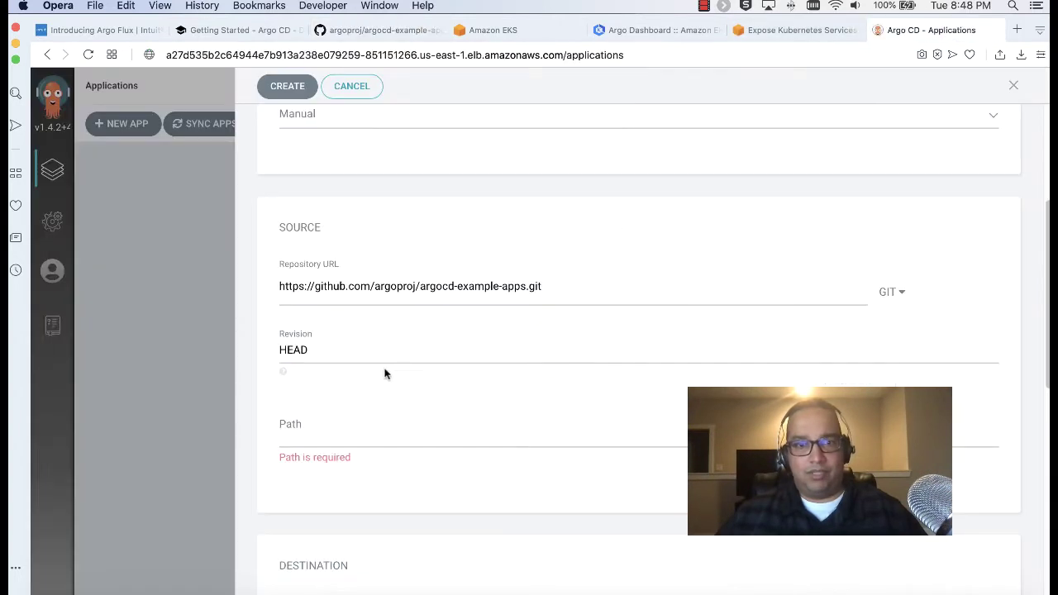
Set the source path to kustomize-guestbook, replacing the ksonnet-guestbook choice
{"action": "left_click", "coordinate": [373, 423]}
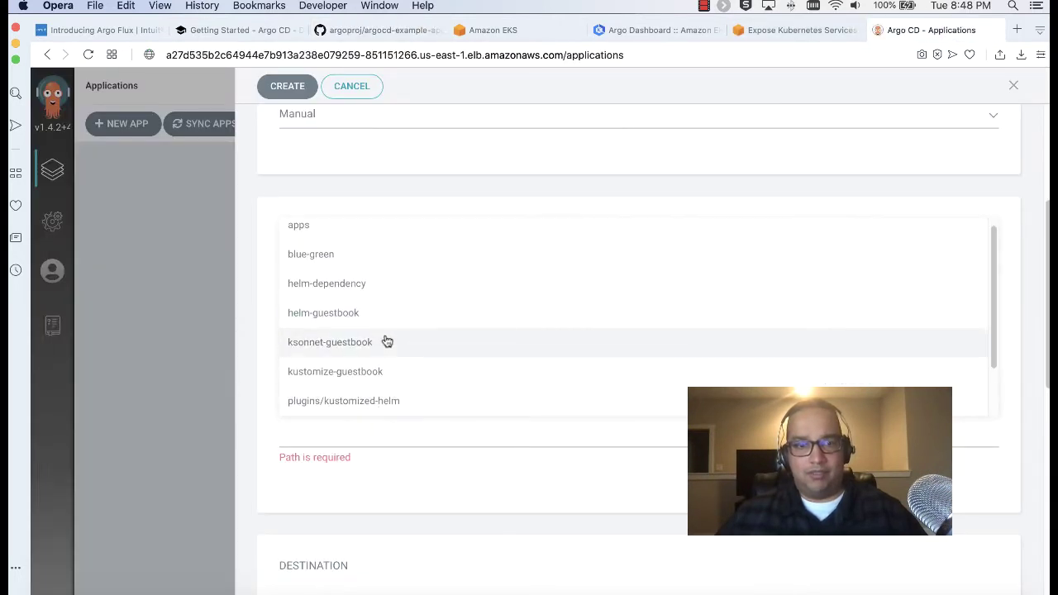
{"action": "left_click", "coordinate": [385, 341]}
{"action": "left_click", "coordinate": [354, 425]}
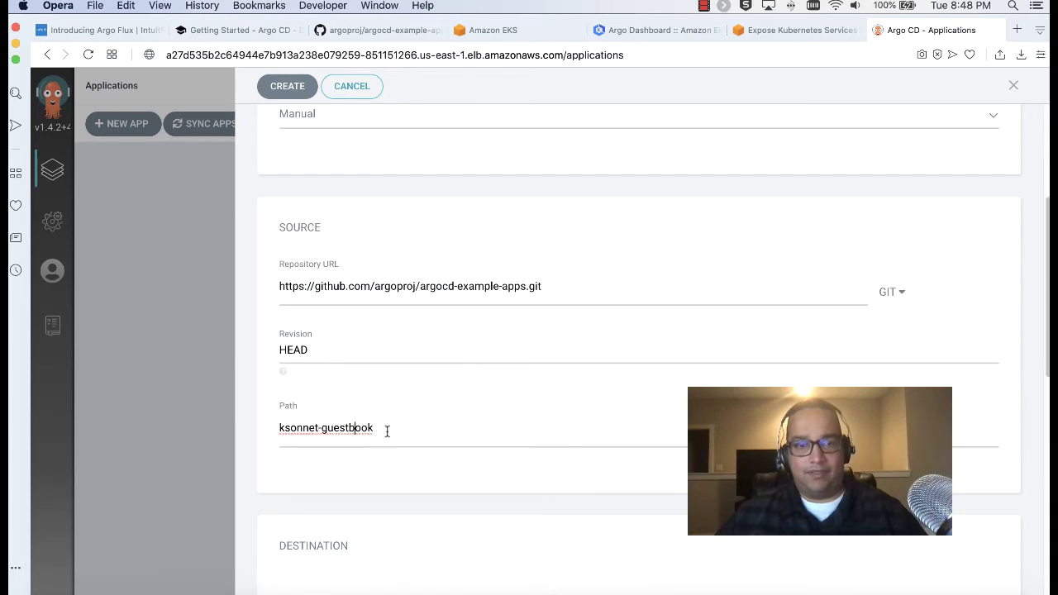
{"action": "key", "text": "shift+alt+Left"}
{"action": "key", "text": "shift+alt+Left"}
{"action": "key", "text": "BackSpace"}
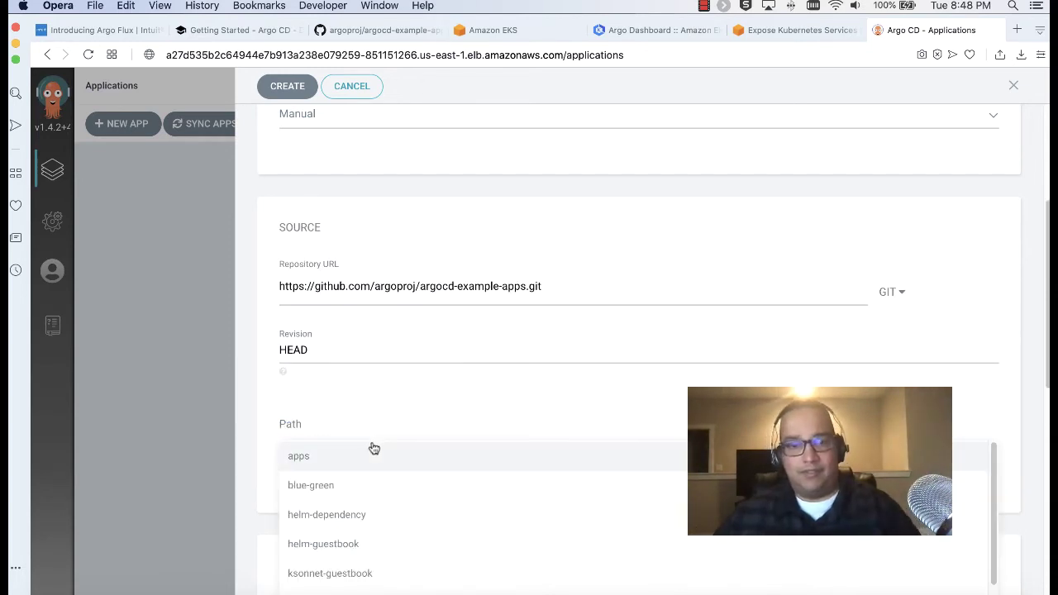
{"action": "scroll", "coordinate": [381, 500], "scroll_direction": "down", "scroll_amount": 3}
{"action": "left_click", "coordinate": [358, 534]}
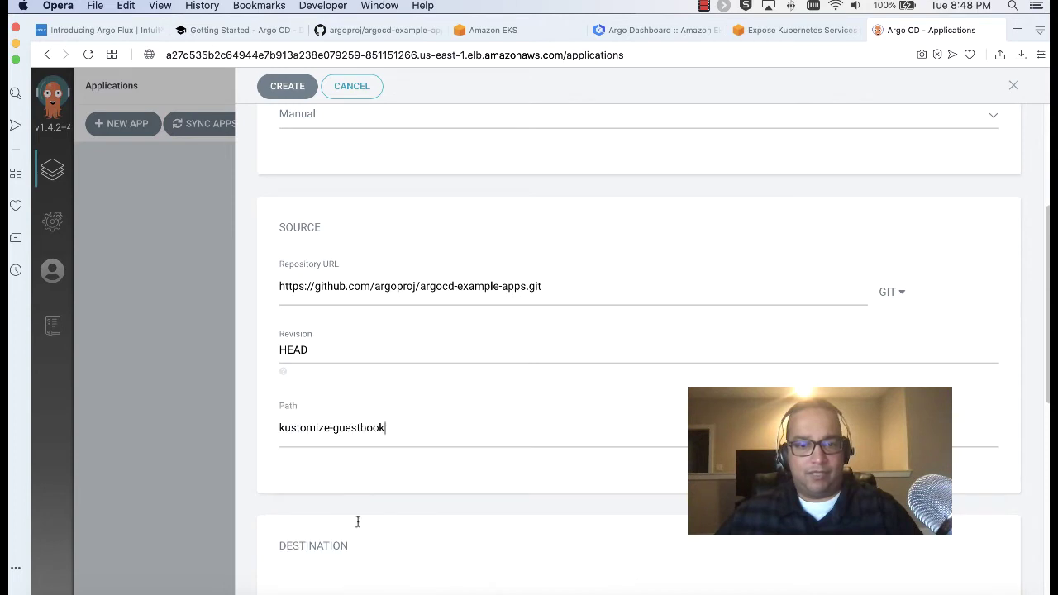
{"action": "scroll", "coordinate": [418, 392], "scroll_direction": "down", "scroll_amount": 5}
Set the destination cluster to in-cluster, following the guide's destination settings
{"action": "left_click", "coordinate": [239, 29]}
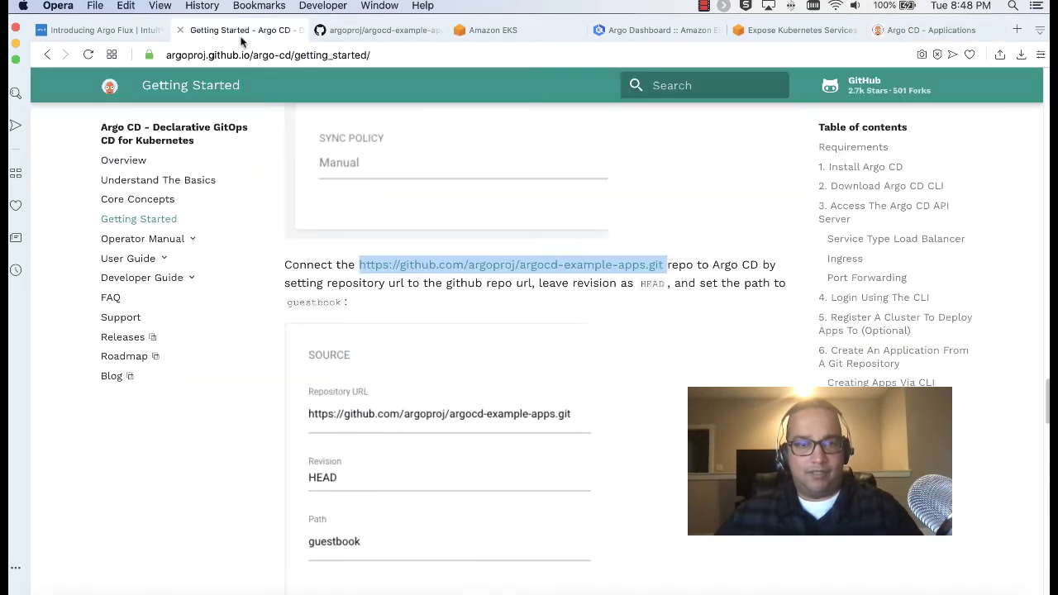
{"action": "scroll", "coordinate": [484, 327], "scroll_direction": "down", "scroll_amount": 5}
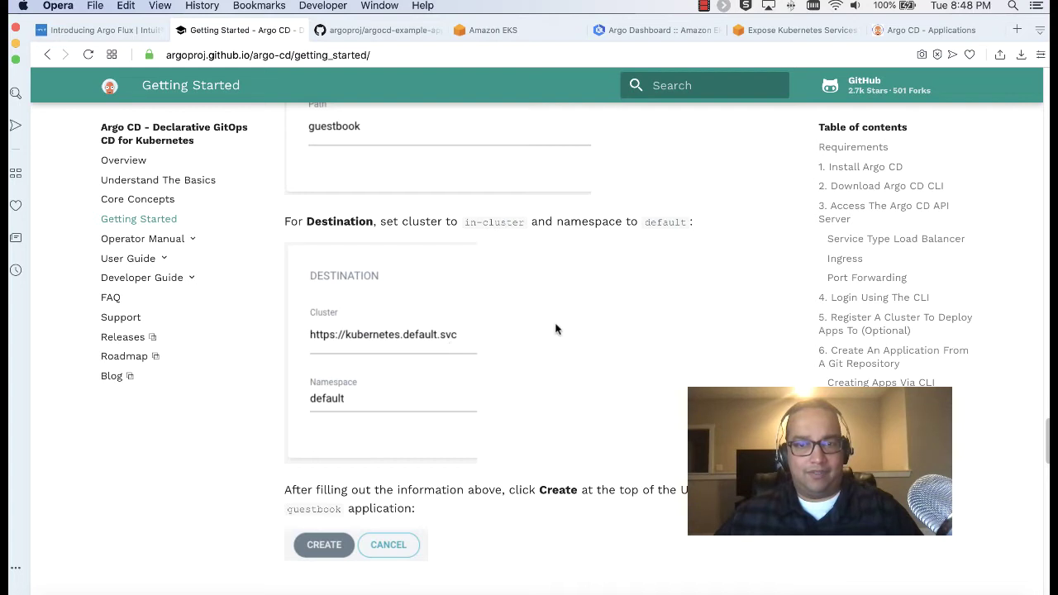
{"action": "left_click", "coordinate": [867, 33]}
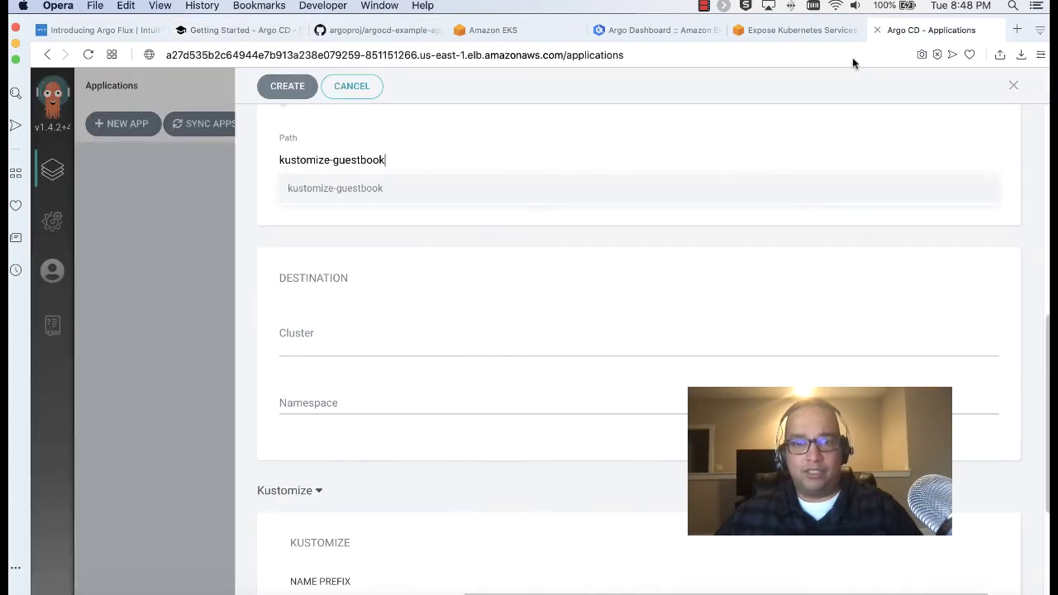
{"action": "left_click", "coordinate": [358, 335]}
{"action": "left_click", "coordinate": [387, 366]}
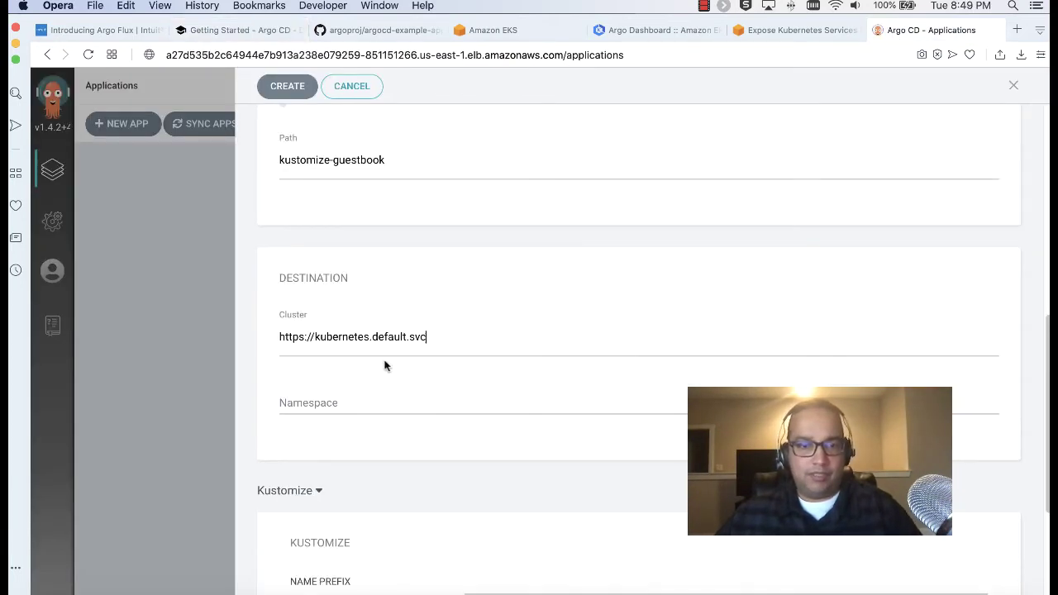
{"action": "left_click", "coordinate": [209, 30]}
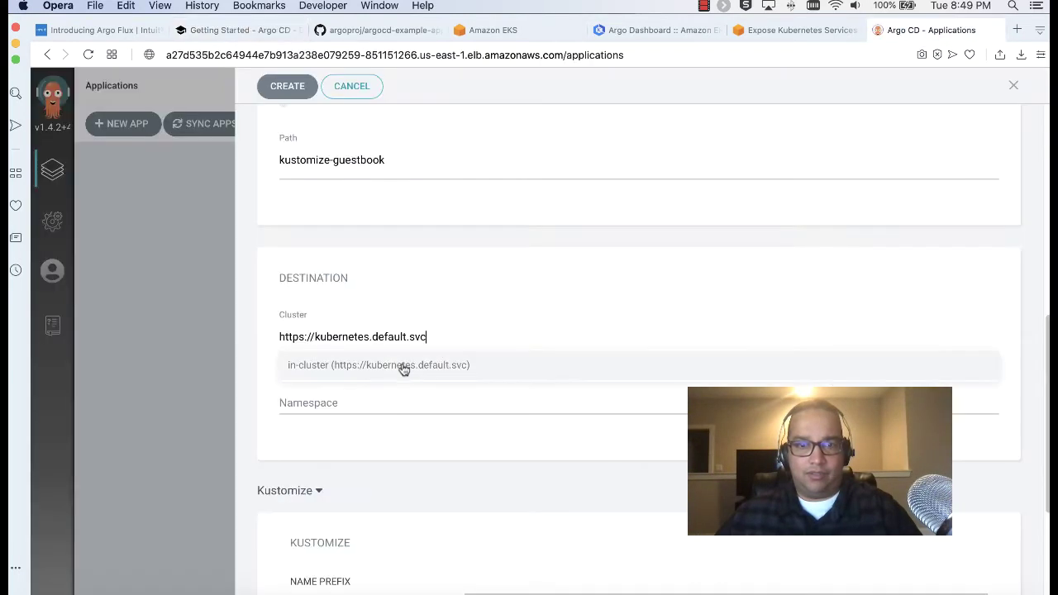
{"action": "left_click", "coordinate": [926, 29]}
Set the destination namespace to default, then bring up the guide's Destination step
{"action": "scroll", "coordinate": [399, 421], "scroll_direction": "down", "scroll_amount": 3}
{"action": "left_click", "coordinate": [378, 274]}
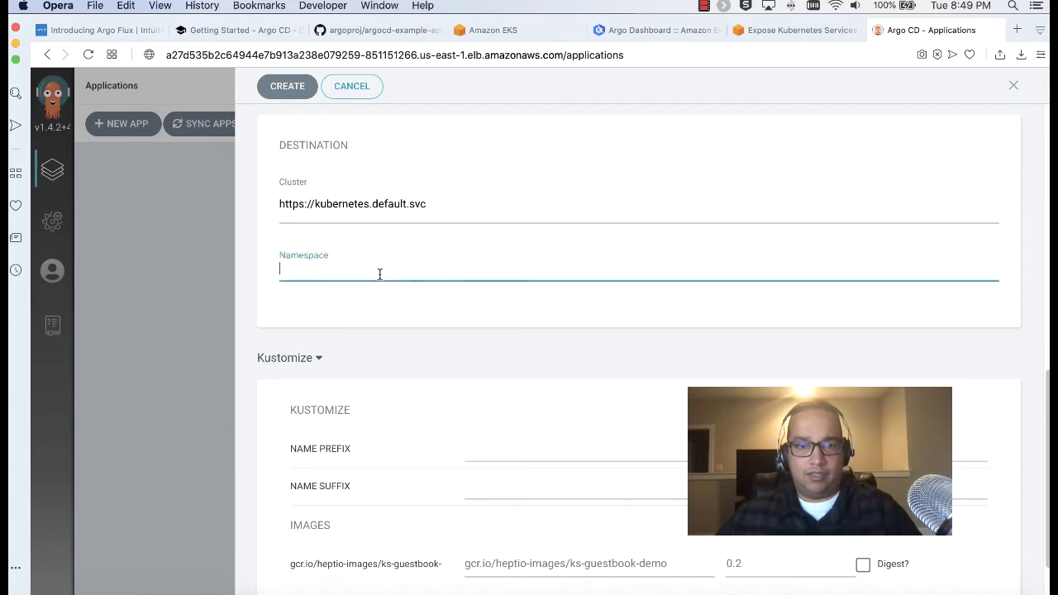
{"action": "type", "text": "defau"}
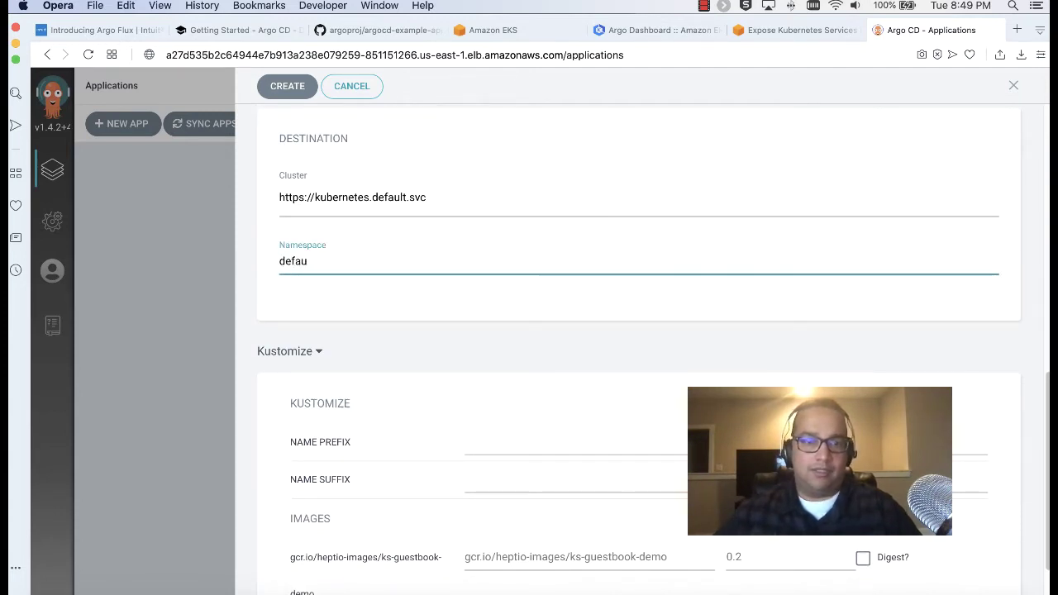
{"action": "type", "text": "lt"}
{"action": "left_click", "coordinate": [441, 316]}
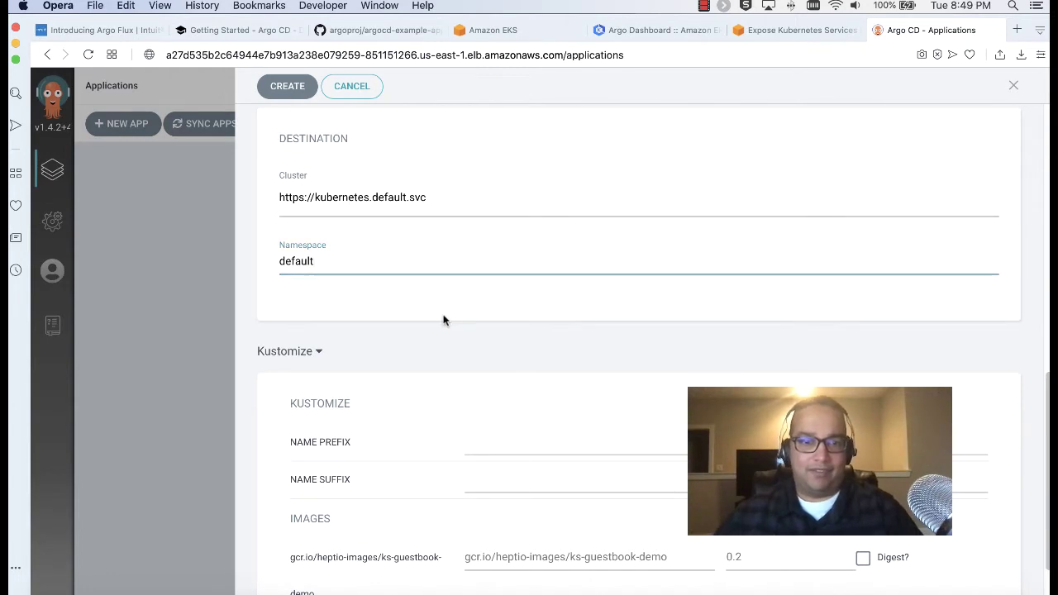
{"action": "scroll", "coordinate": [443, 320], "scroll_direction": "down", "scroll_amount": 2}
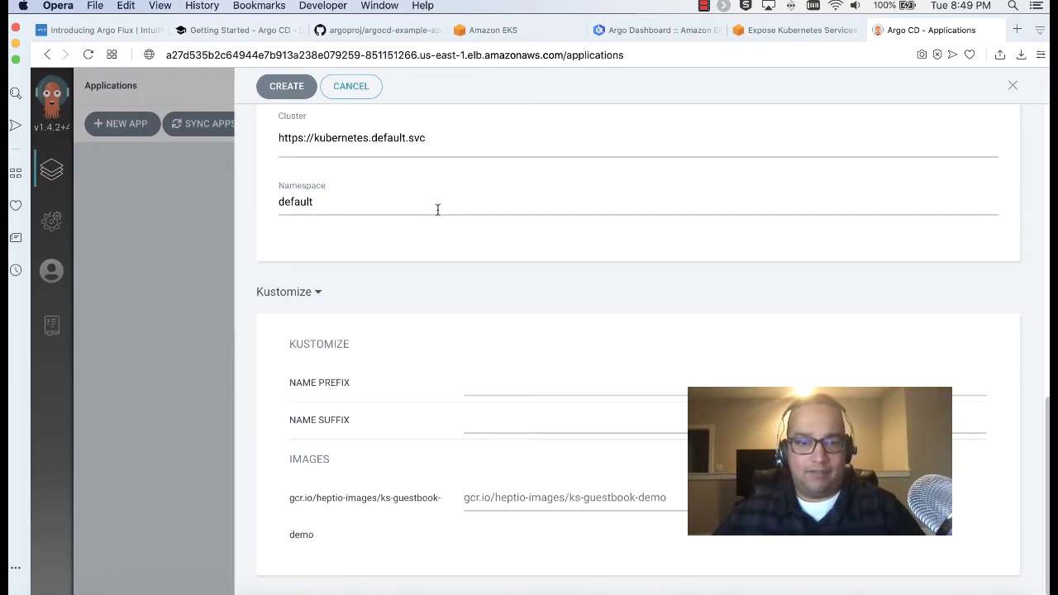
{"action": "left_click", "coordinate": [676, 497]}
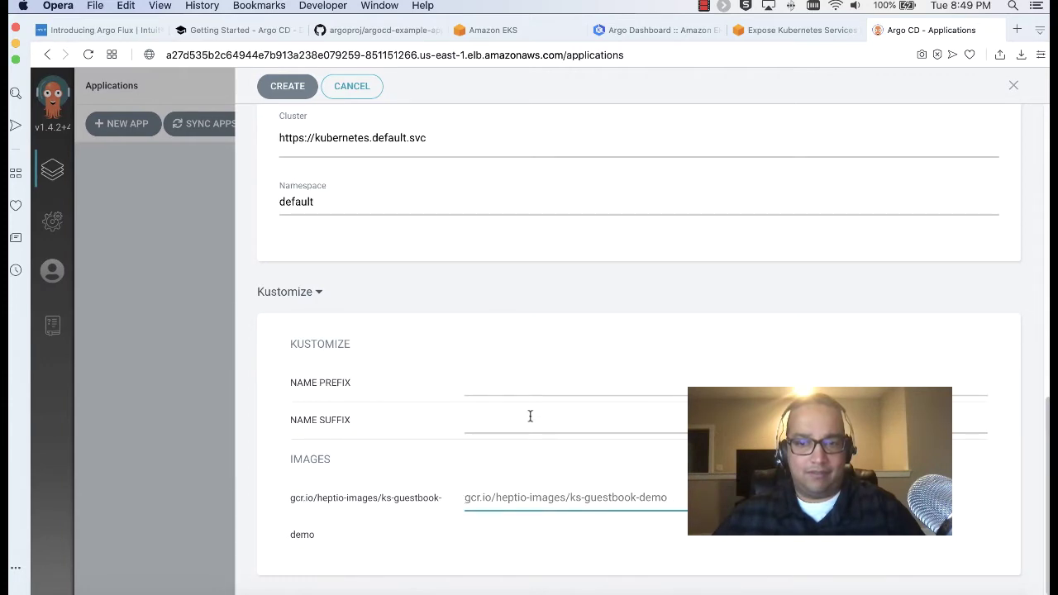
{"action": "left_click", "coordinate": [235, 32]}
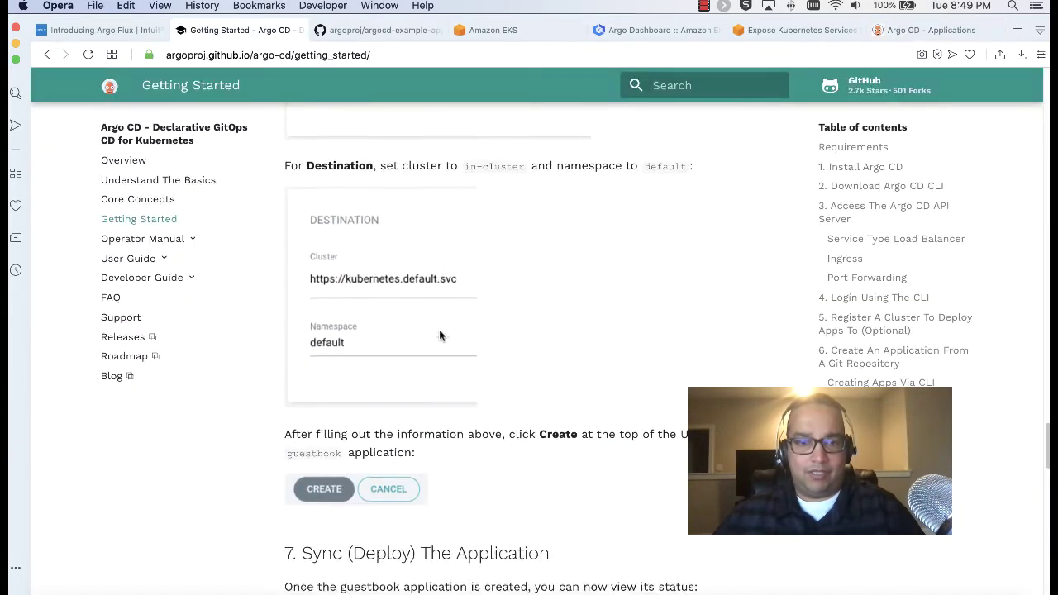
Read ahead to the guide's sync step, then return to the form showing the lowercase-name error
{"action": "scroll", "coordinate": [439, 334], "scroll_direction": "down", "scroll_amount": 5}
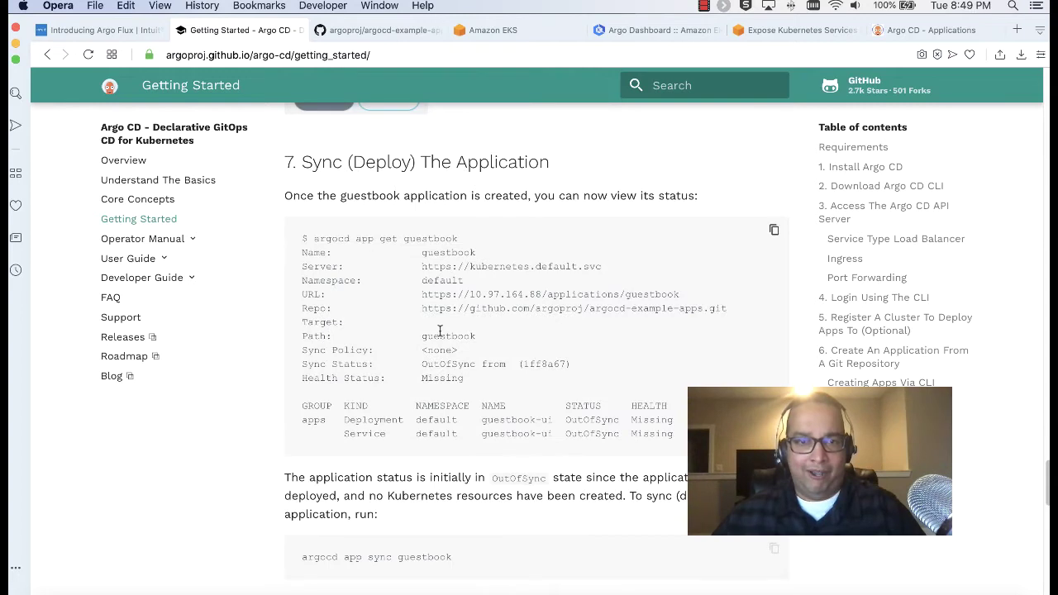
{"action": "scroll", "coordinate": [439, 331], "scroll_direction": "up", "scroll_amount": 1}
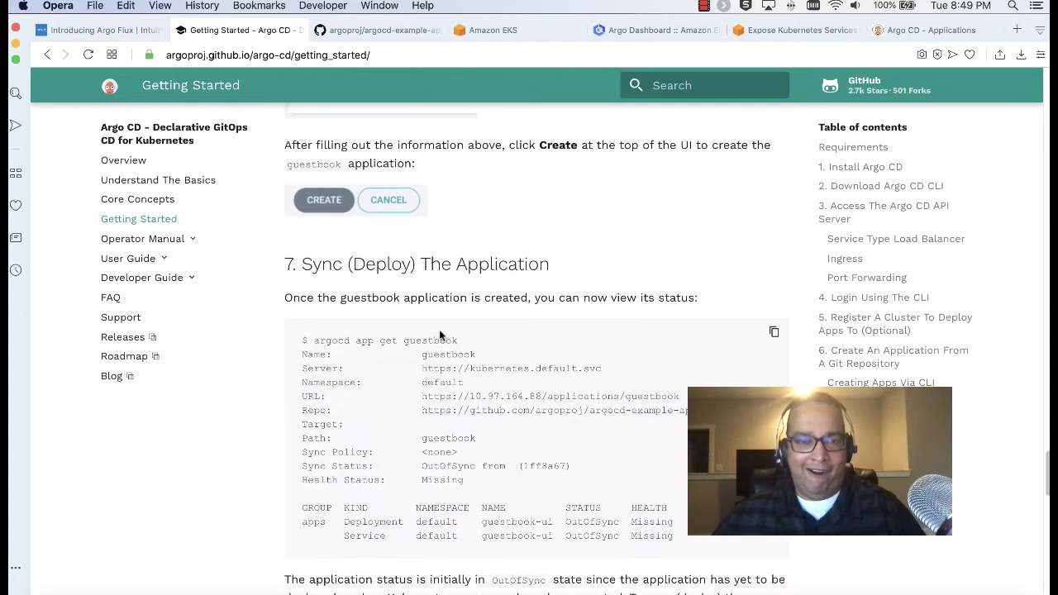
{"action": "left_click", "coordinate": [900, 29]}
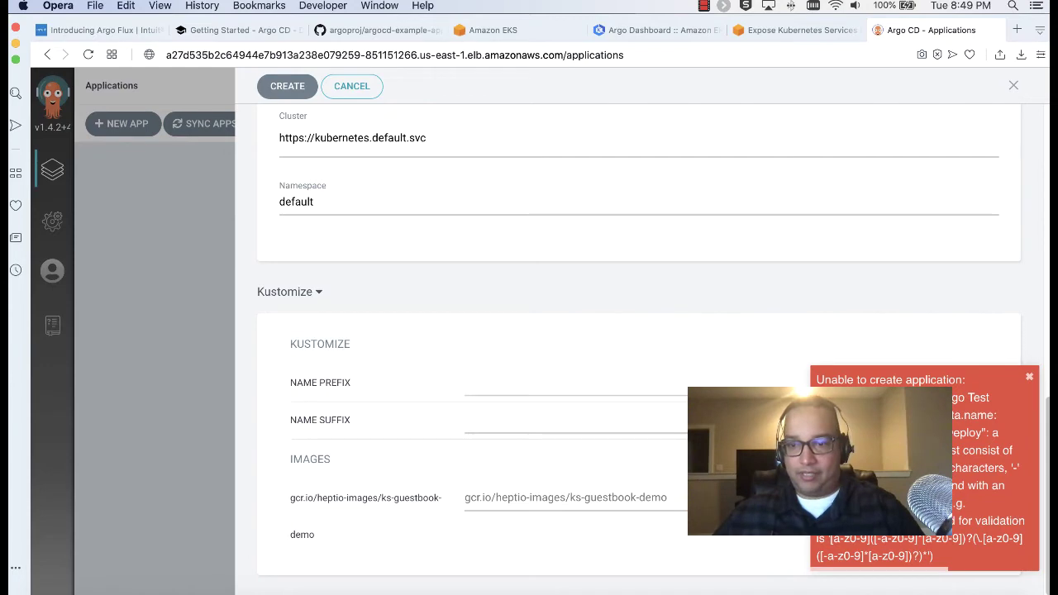
Rename the application from 'Argo Test Deploy' to 'guestbook' and create it
{"action": "scroll", "coordinate": [590, 342], "scroll_direction": "up", "scroll_amount": 10}
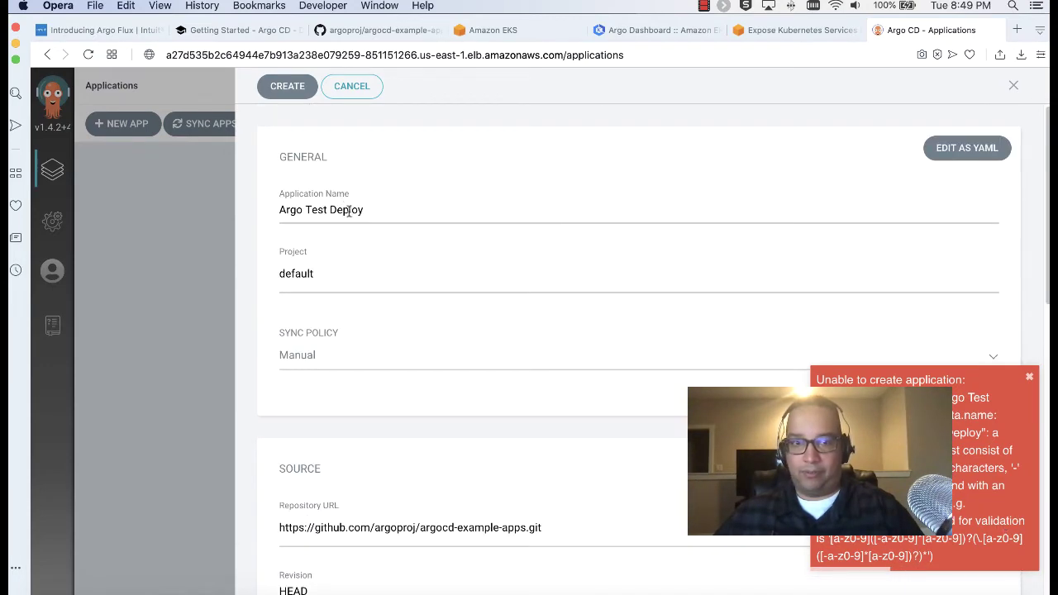
{"action": "left_click_drag", "start_coordinate": [383, 210], "coordinate": [259, 211]}
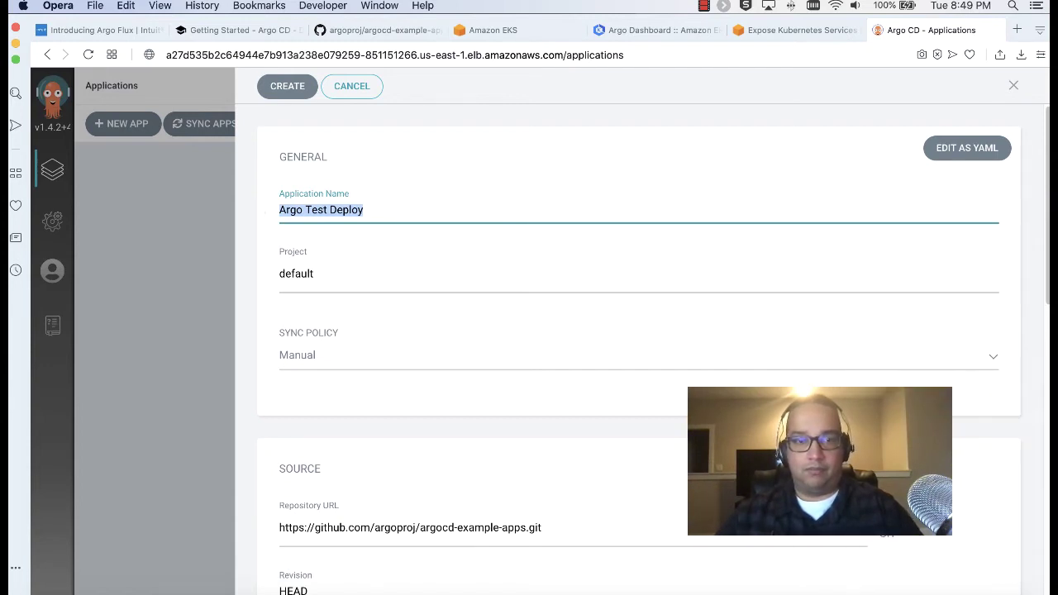
{"action": "type", "text": "argo"}
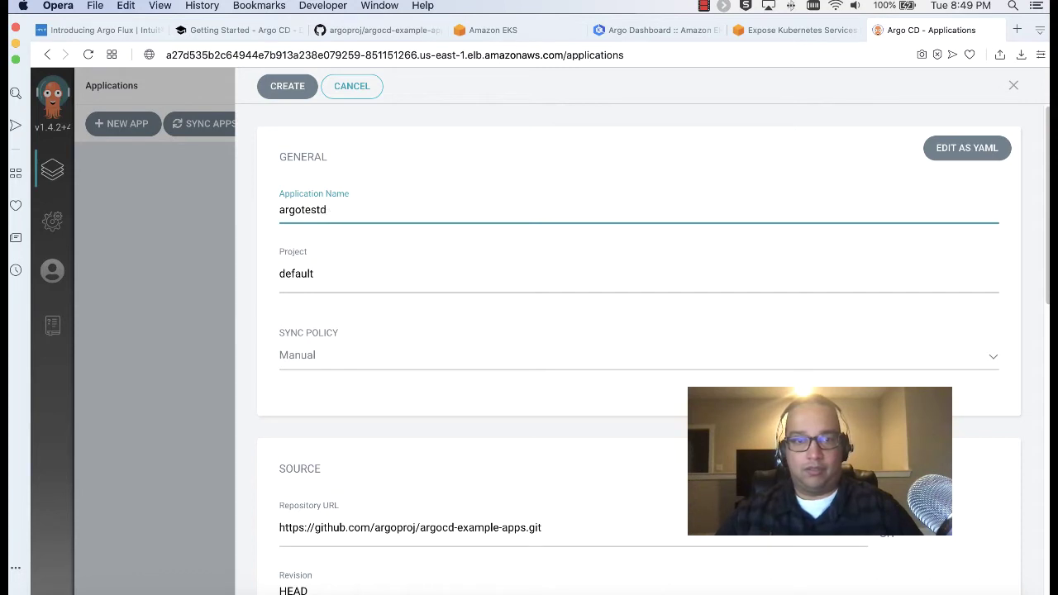
{"action": "type", "text": "test"}
{"action": "key", "text": "BackSpace"}
{"action": "key", "text": "BackSpace"}
{"action": "key", "text": "BackSpace"}
{"action": "key", "text": "BackSpace"}
{"action": "key", "text": "BackSpace"}
{"action": "key", "text": "BackSpace"}
{"action": "key", "text": "BackSpace"}
{"action": "key", "text": "BackSpace"}
{"action": "type", "text": "gues"}
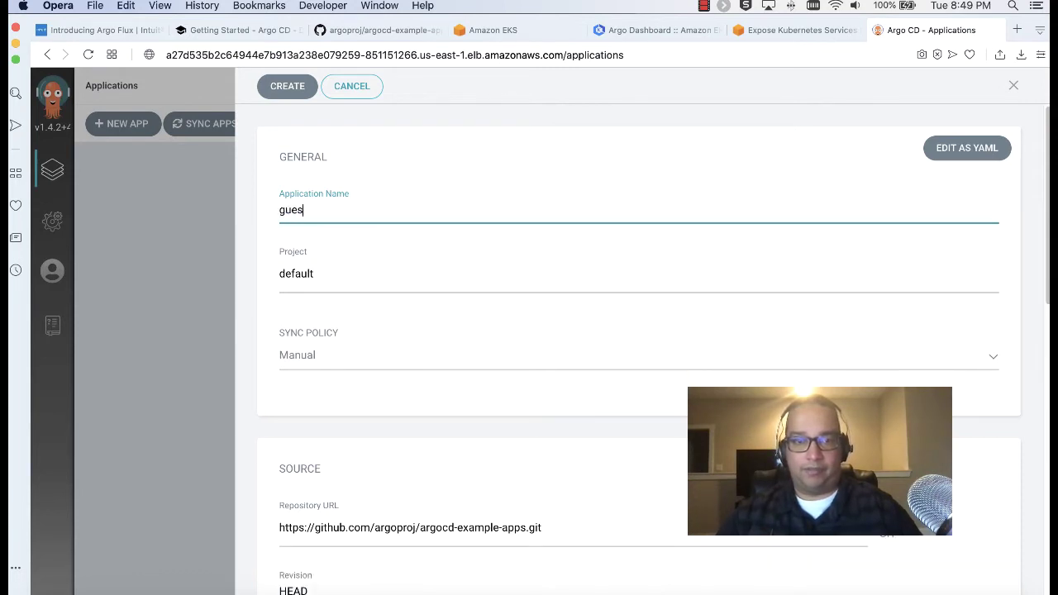
{"action": "type", "text": "tbook"}
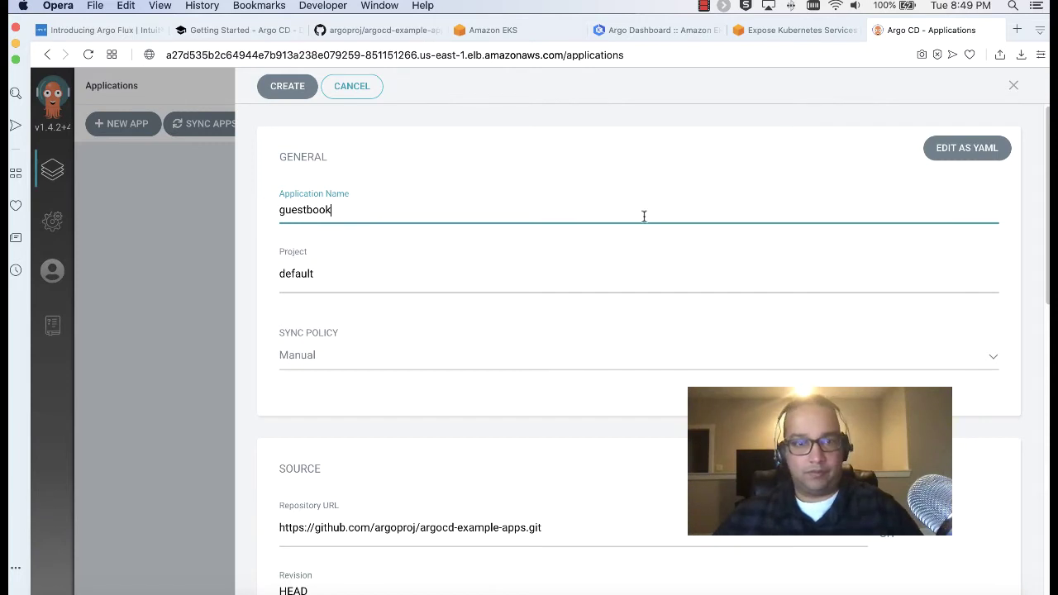
{"action": "scroll", "coordinate": [642, 215], "scroll_direction": "down", "scroll_amount": 5}
{"action": "scroll", "coordinate": [641, 243], "scroll_direction": "down", "scroll_amount": 4}
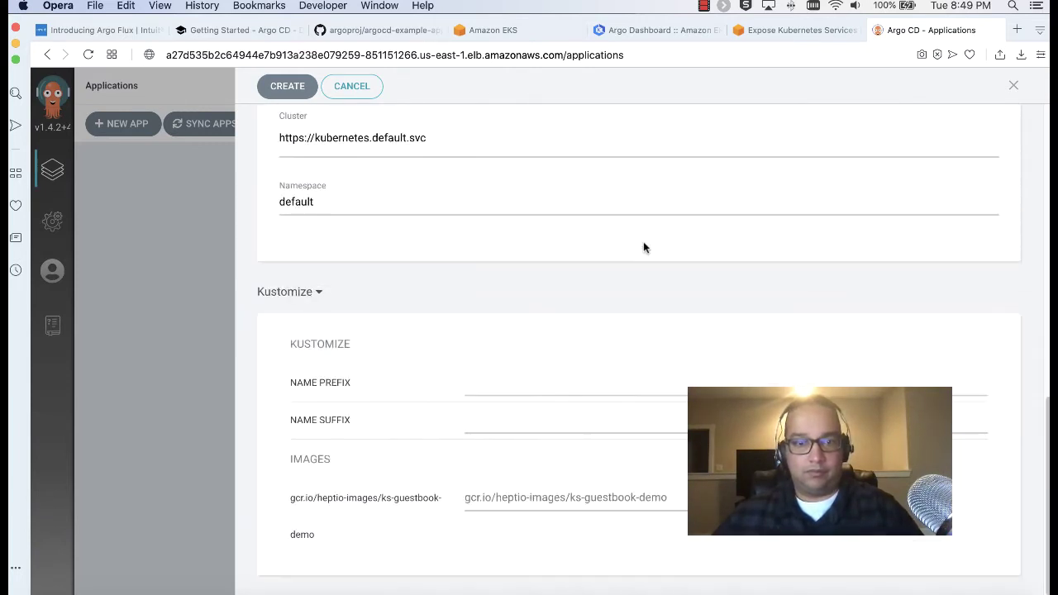
{"action": "left_click", "coordinate": [281, 86]}
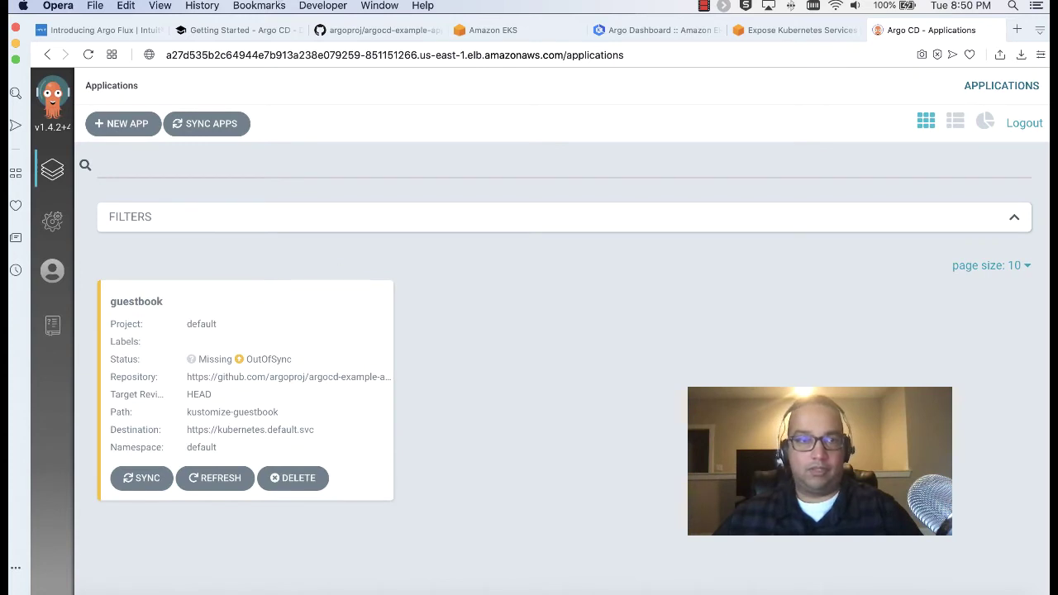
{"action": "left_click", "coordinate": [213, 35]}
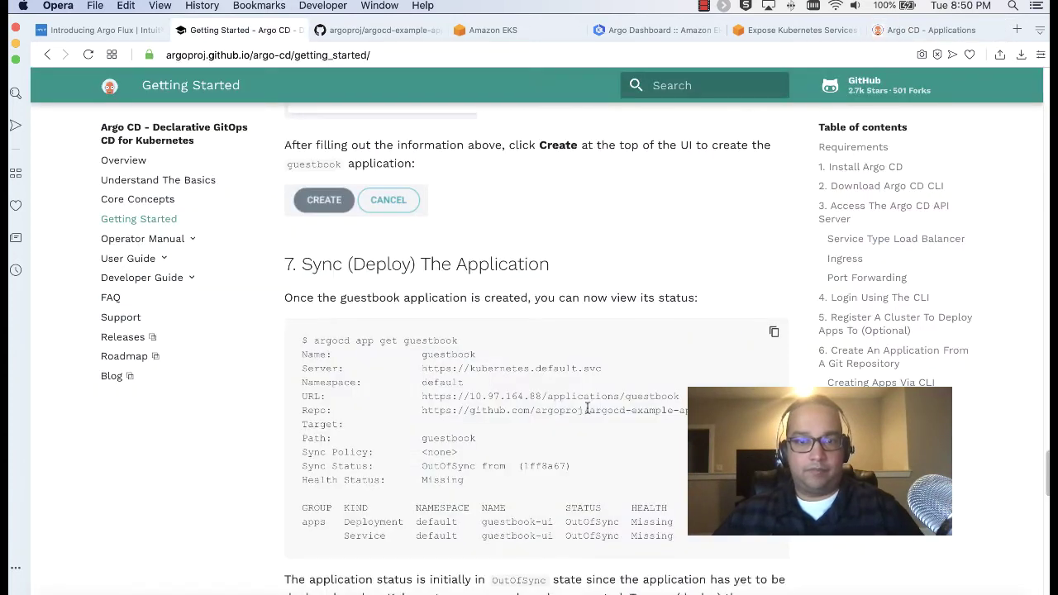
{"action": "scroll", "coordinate": [587, 409], "scroll_direction": "down", "scroll_amount": 2}
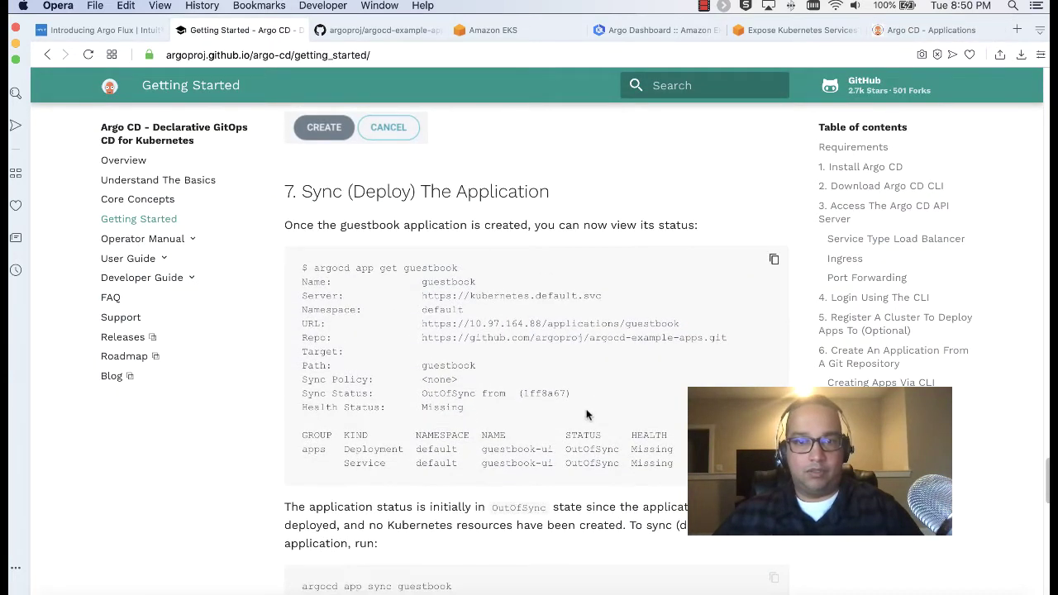
{"action": "scroll", "coordinate": [586, 416], "scroll_direction": "down", "scroll_amount": 4}
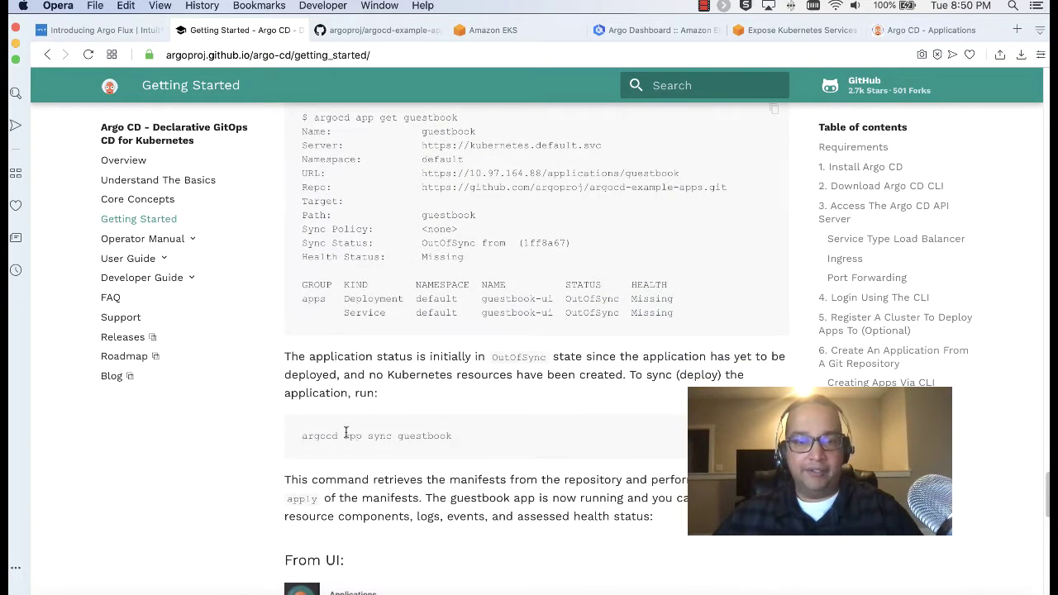
{"action": "left_click_drag", "start_coordinate": [303, 436], "coordinate": [451, 436]}
{"action": "left_click", "coordinate": [467, 450]}
{"action": "scroll", "coordinate": [470, 441], "scroll_direction": "down", "scroll_amount": 4}
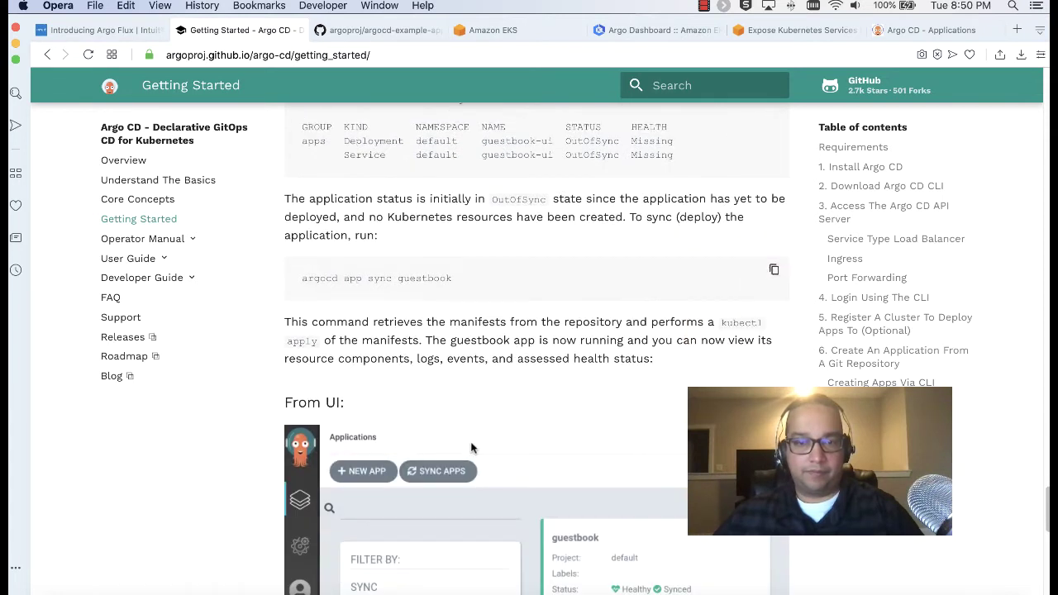
{"action": "left_click_drag", "start_coordinate": [419, 199], "coordinate": [794, 220]}
{"action": "left_click", "coordinate": [794, 221]}
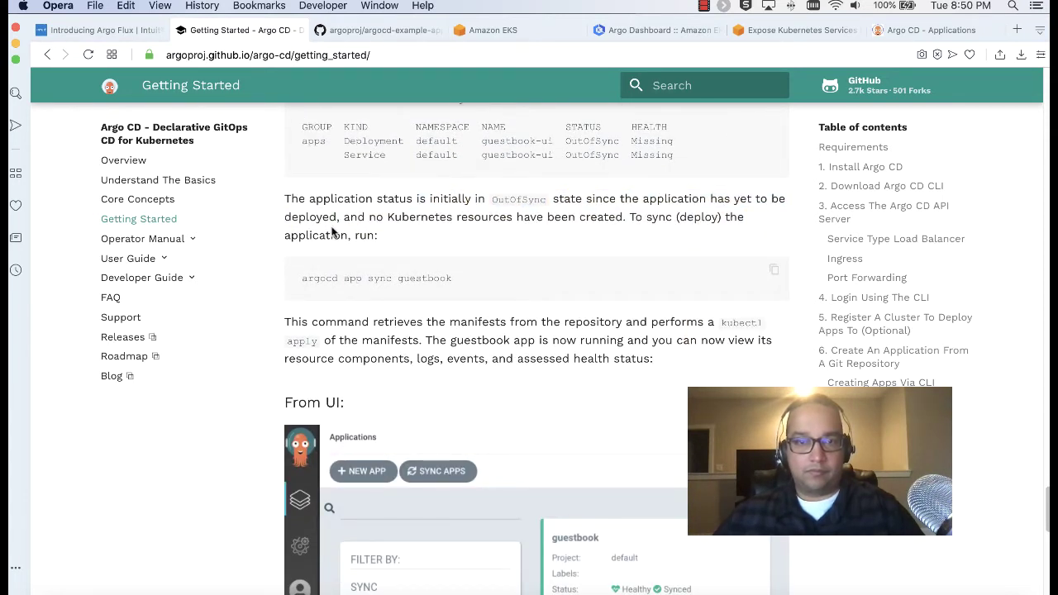
{"action": "triple_click", "coordinate": [323, 199]}
{"action": "left_click", "coordinate": [622, 230]}
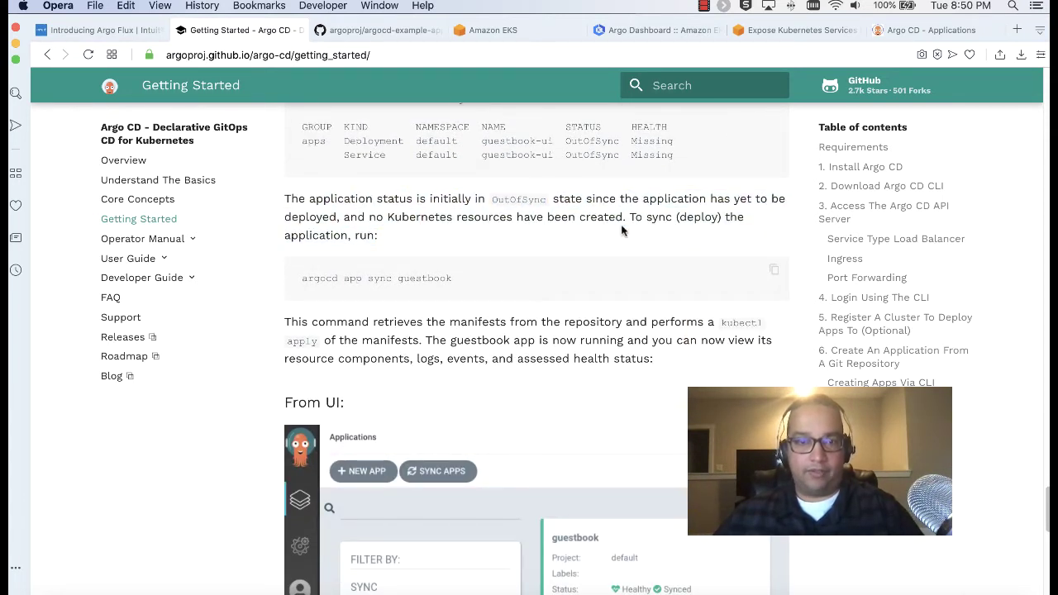
{"action": "left_click_drag", "start_coordinate": [329, 277], "coordinate": [405, 286]}
{"action": "left_click", "coordinate": [459, 286]}
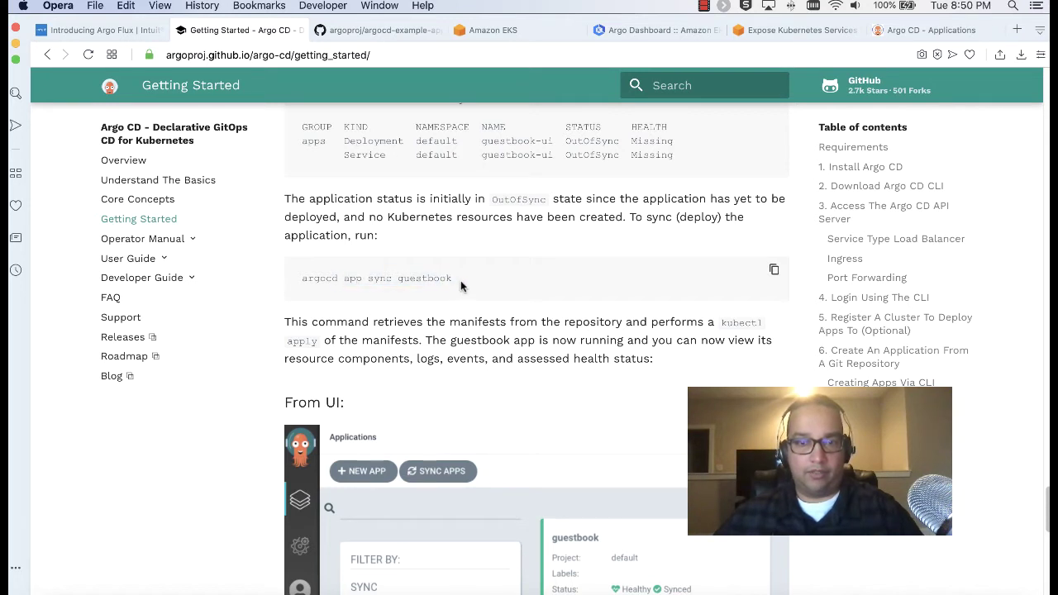
{"action": "left_click", "coordinate": [880, 29]}
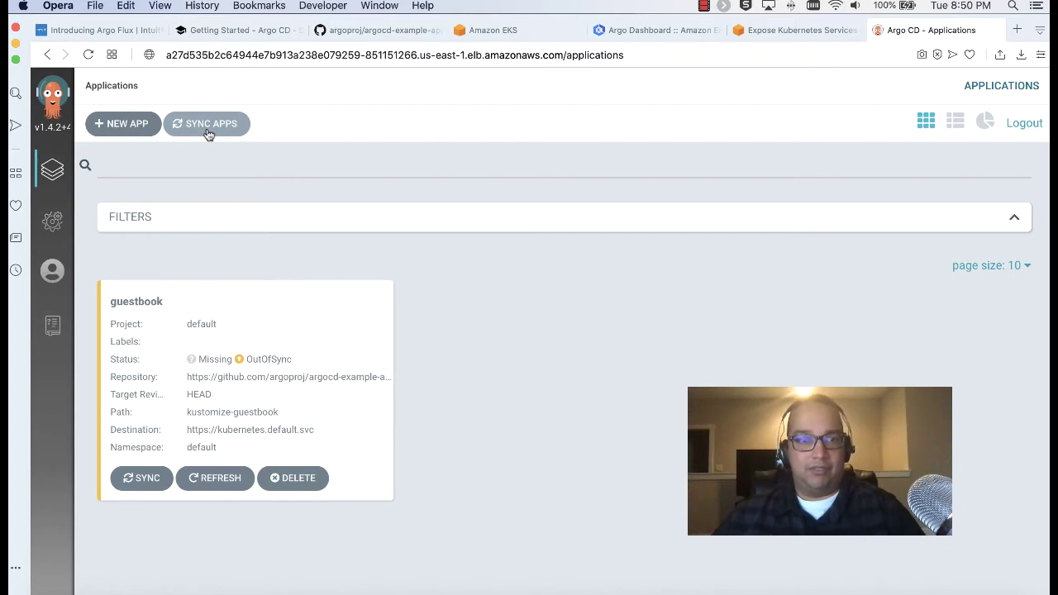
Bring up the Sync app(s) panel and check the guide's syncing instructions
{"action": "left_click", "coordinate": [209, 132]}
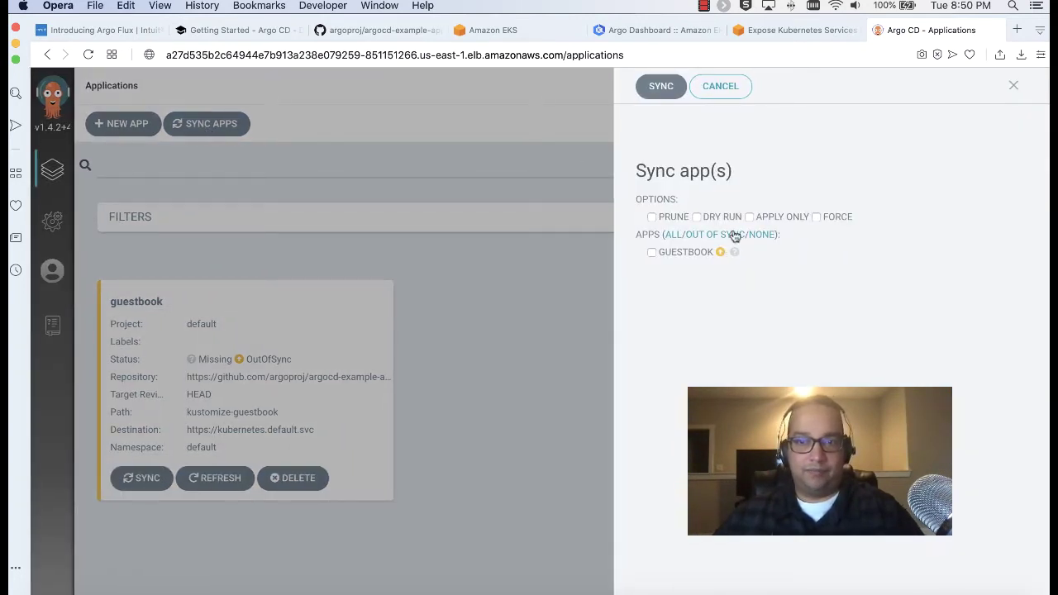
{"action": "left_click", "coordinate": [248, 29]}
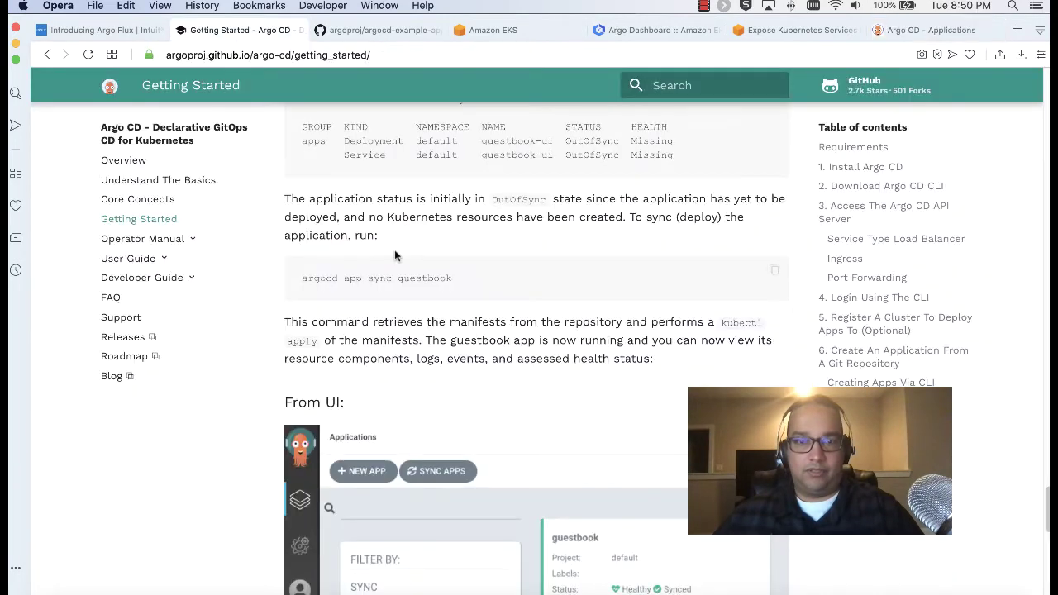
{"action": "scroll", "coordinate": [452, 266], "scroll_direction": "down", "scroll_amount": 5}
{"action": "scroll", "coordinate": [452, 266], "scroll_direction": "up", "scroll_amount": 1}
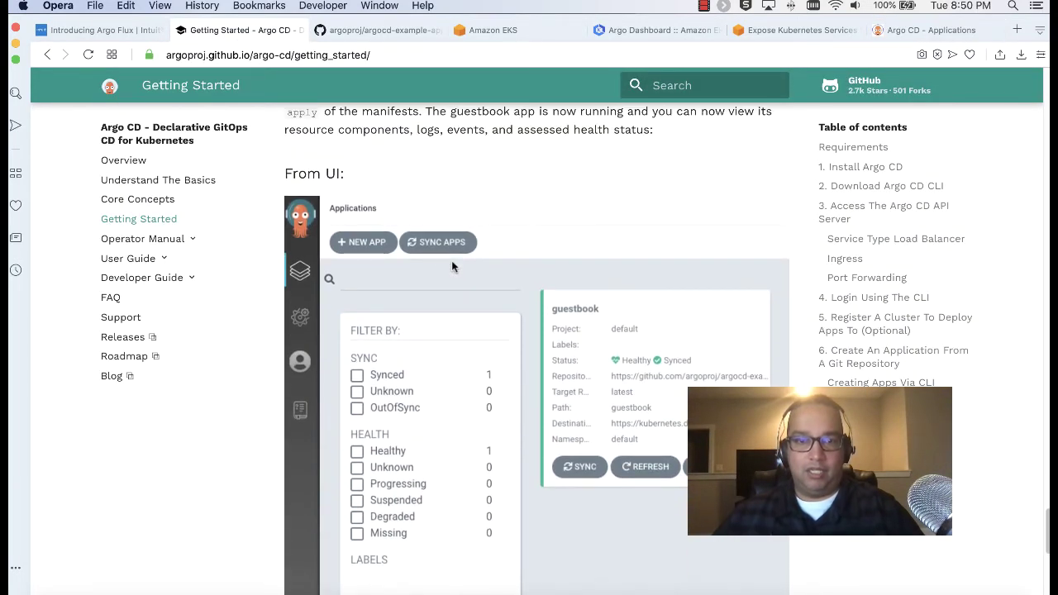
{"action": "scroll", "coordinate": [451, 266], "scroll_direction": "up", "scroll_amount": 2}
{"action": "scroll", "coordinate": [451, 266], "scroll_direction": "up", "scroll_amount": 2}
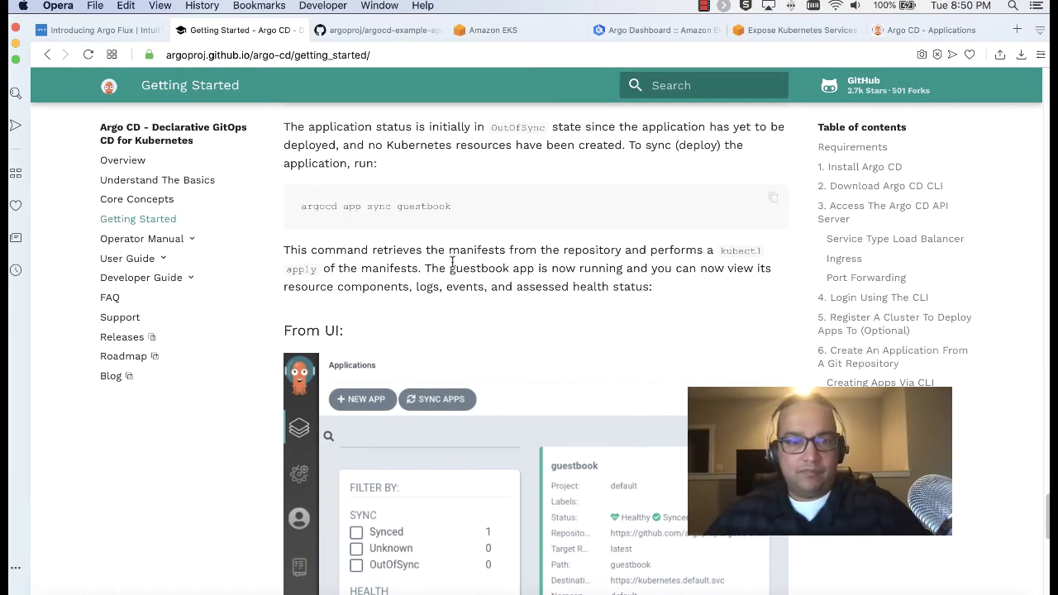
{"action": "scroll", "coordinate": [451, 261], "scroll_direction": "down", "scroll_amount": 12}
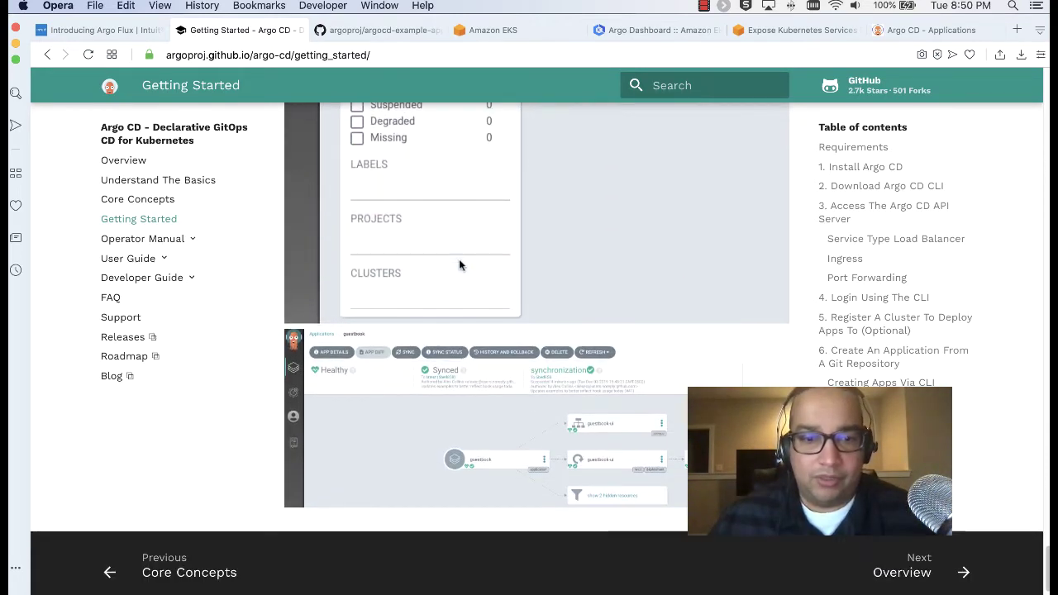
{"action": "scroll", "coordinate": [458, 259], "scroll_direction": "up", "scroll_amount": 15}
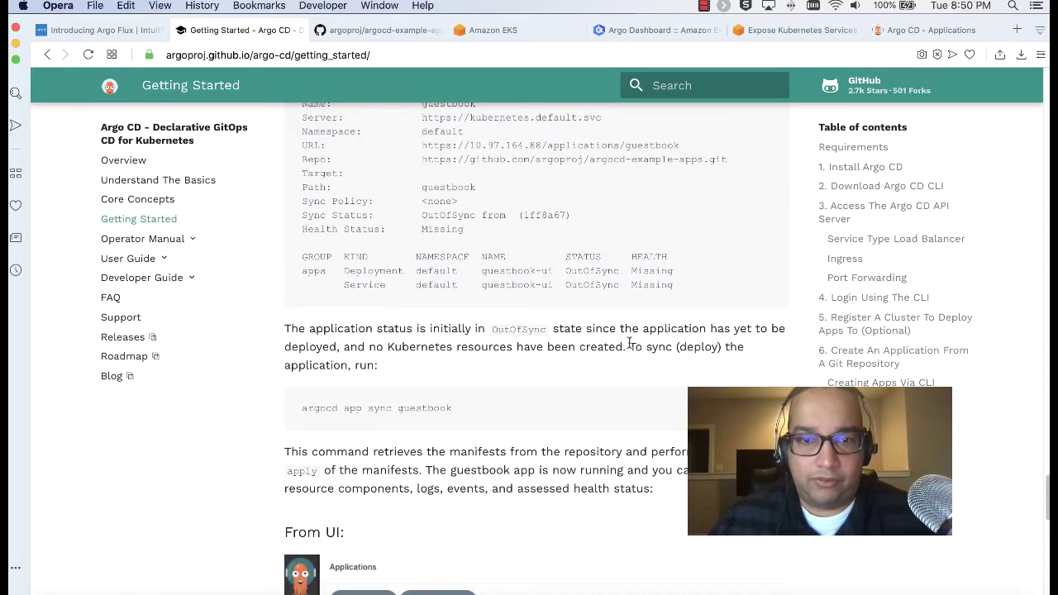
{"action": "scroll", "coordinate": [629, 346], "scroll_direction": "up", "scroll_amount": 2}
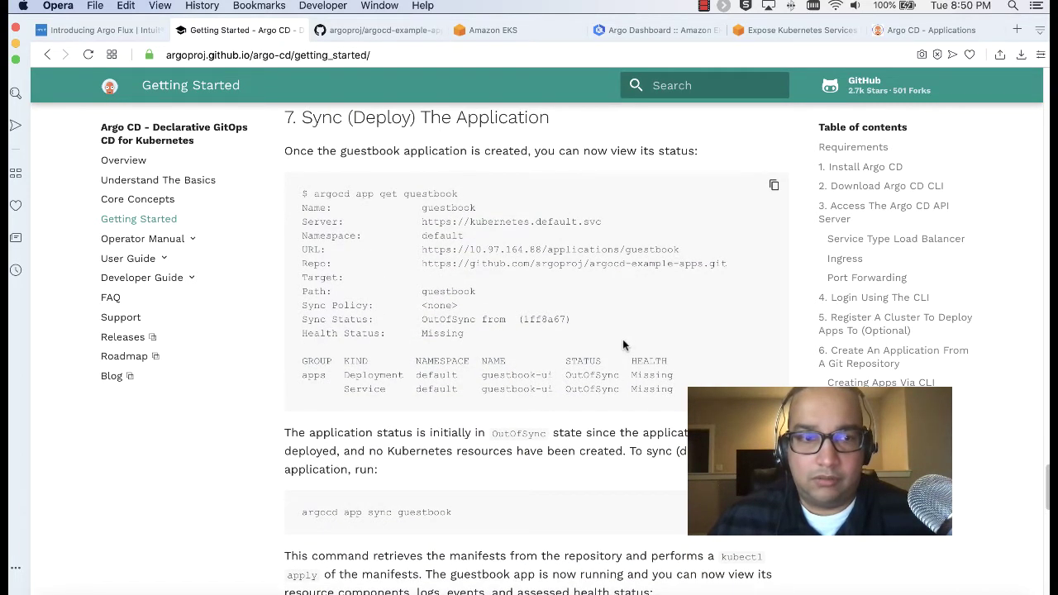
{"action": "scroll", "coordinate": [624, 344], "scroll_direction": "right", "scroll_amount": 1}
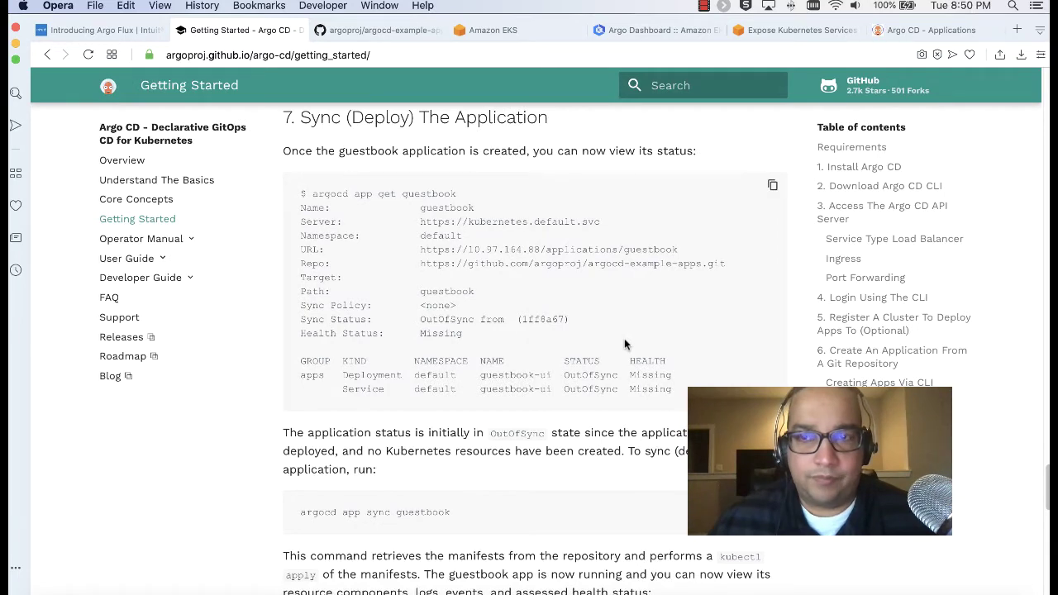
{"action": "left_click", "coordinate": [925, 29]}
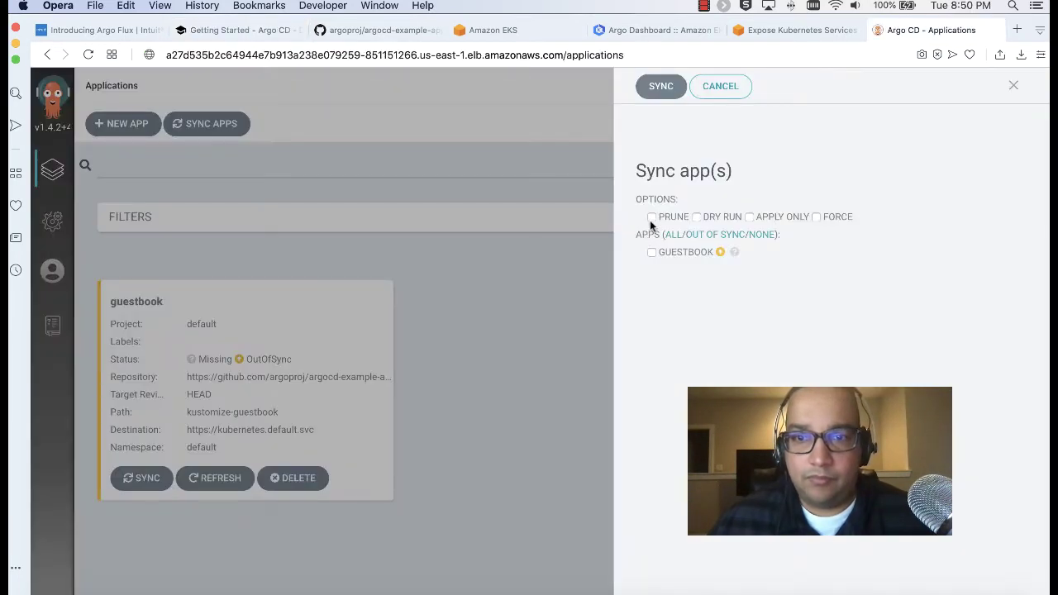
Sync the guestbook application, then dismiss the completion message and sync panel
{"action": "left_click_drag", "start_coordinate": [656, 217], "coordinate": [702, 220]}
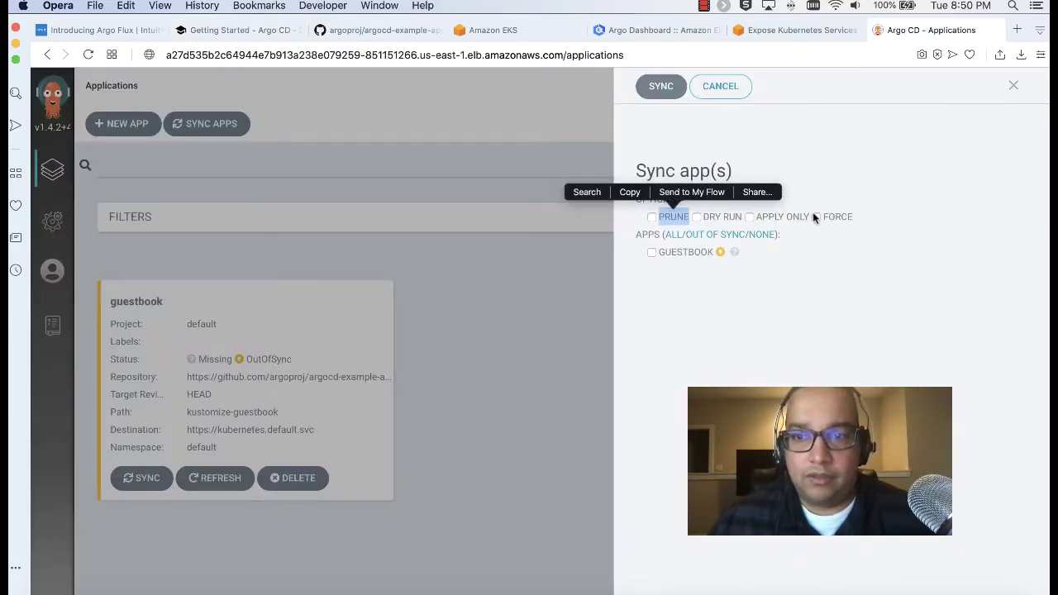
{"action": "left_click", "coordinate": [759, 298]}
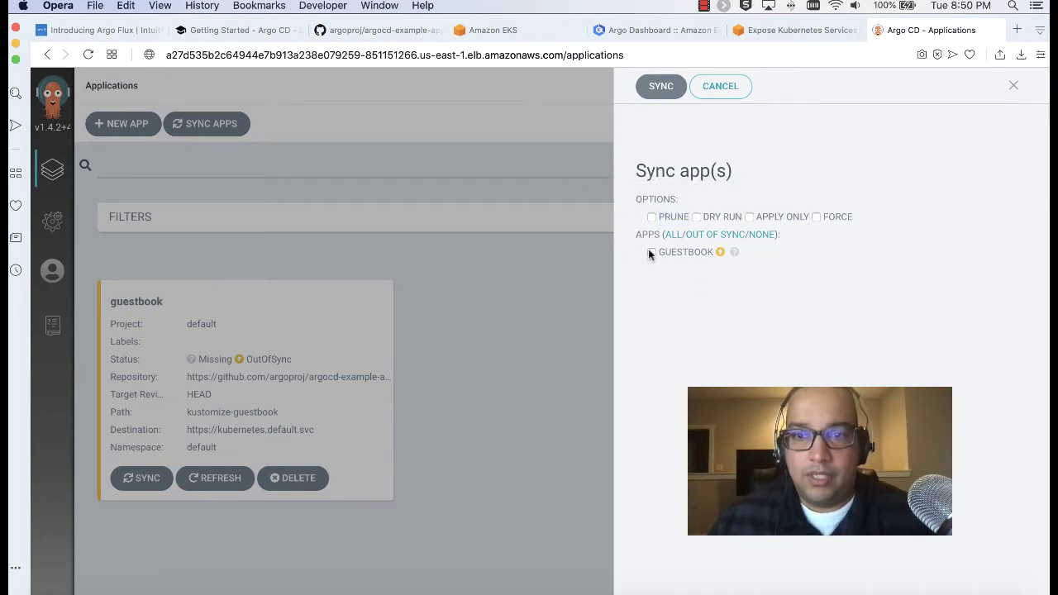
{"action": "left_click", "coordinate": [654, 89]}
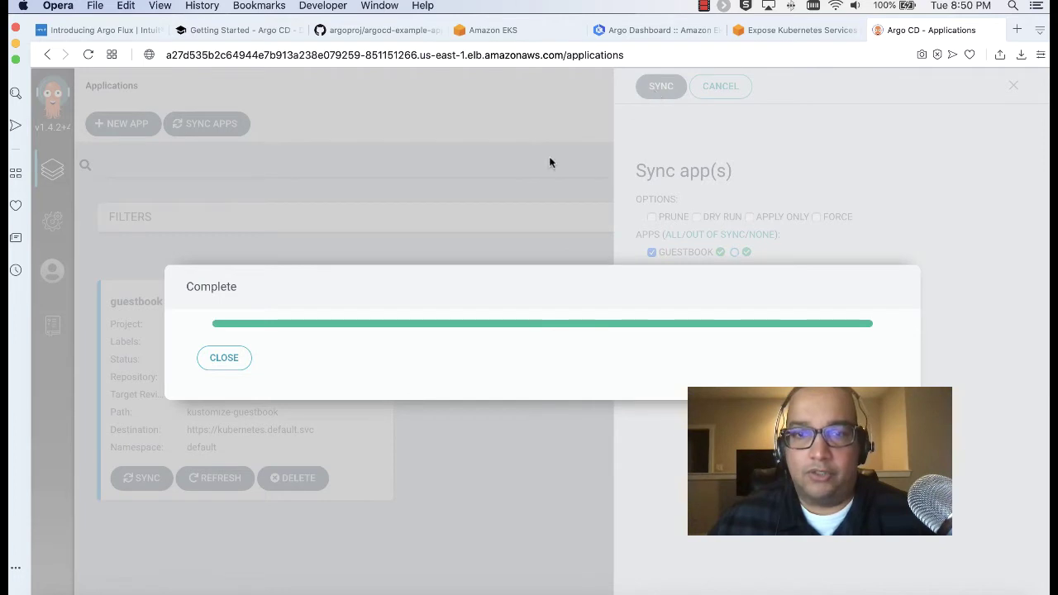
{"action": "left_click", "coordinate": [215, 359]}
{"action": "left_click", "coordinate": [496, 348]}
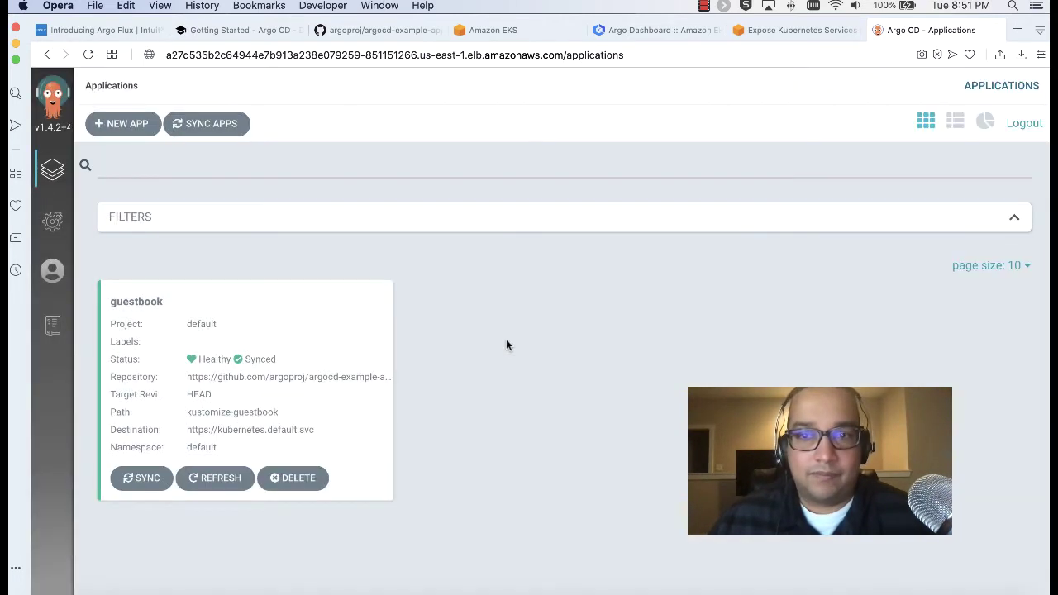
Find the 'argocd app get guestbook' command in the guide's section 7 and select it to copy
{"action": "left_click", "coordinate": [233, 33]}
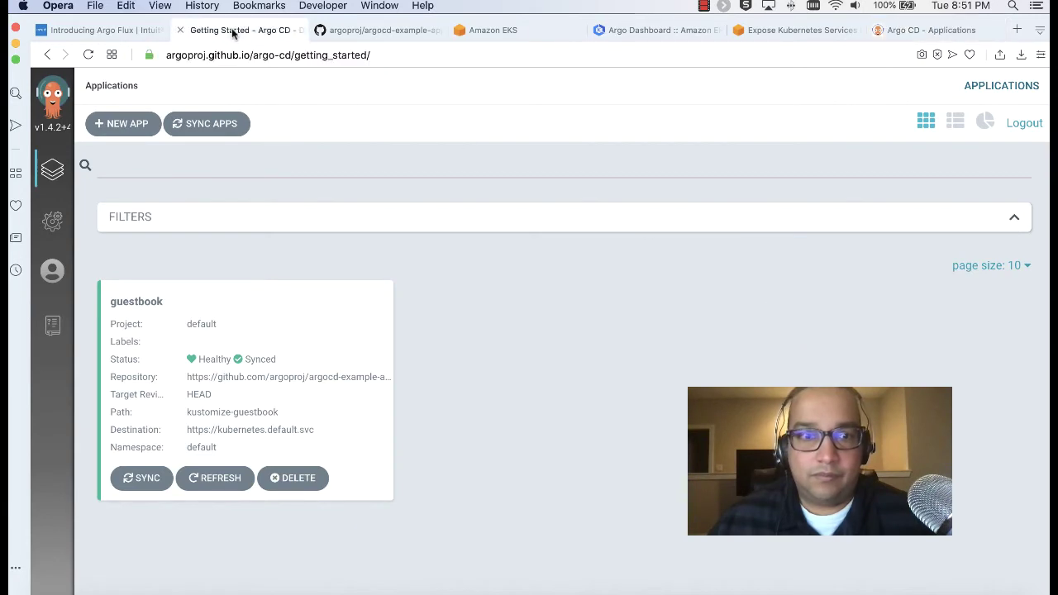
{"action": "scroll", "coordinate": [530, 350], "scroll_direction": "down", "scroll_amount": 5}
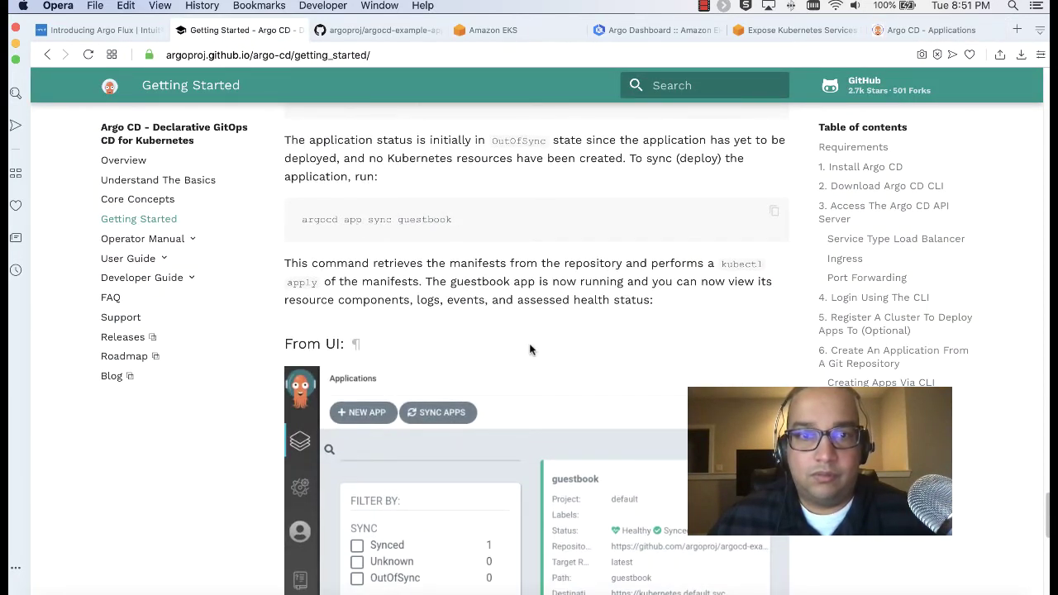
{"action": "scroll", "coordinate": [529, 349], "scroll_direction": "down", "scroll_amount": 10}
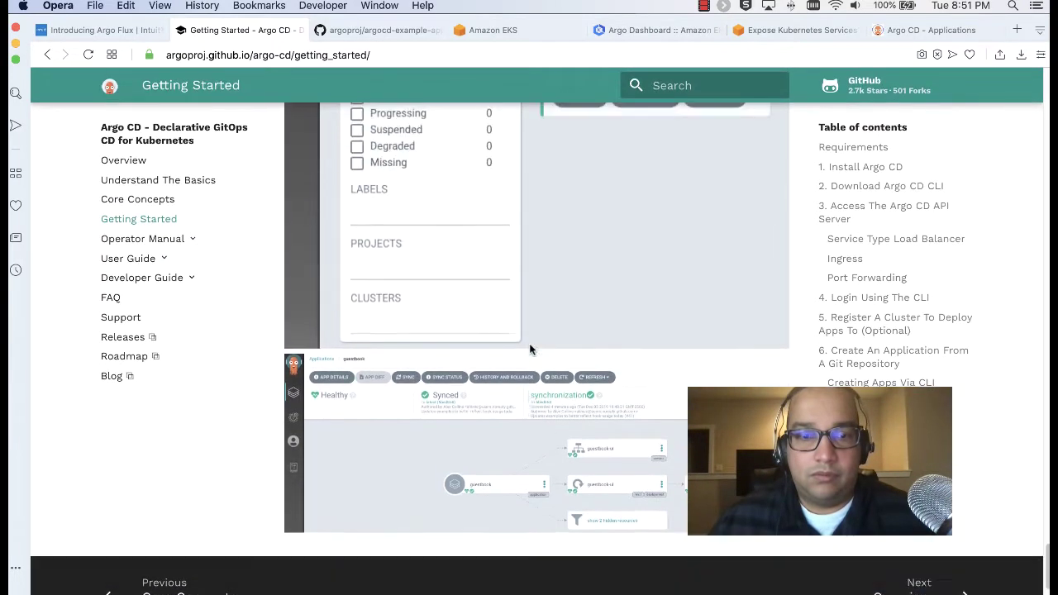
{"action": "scroll", "coordinate": [530, 349], "scroll_direction": "up", "scroll_amount": 10}
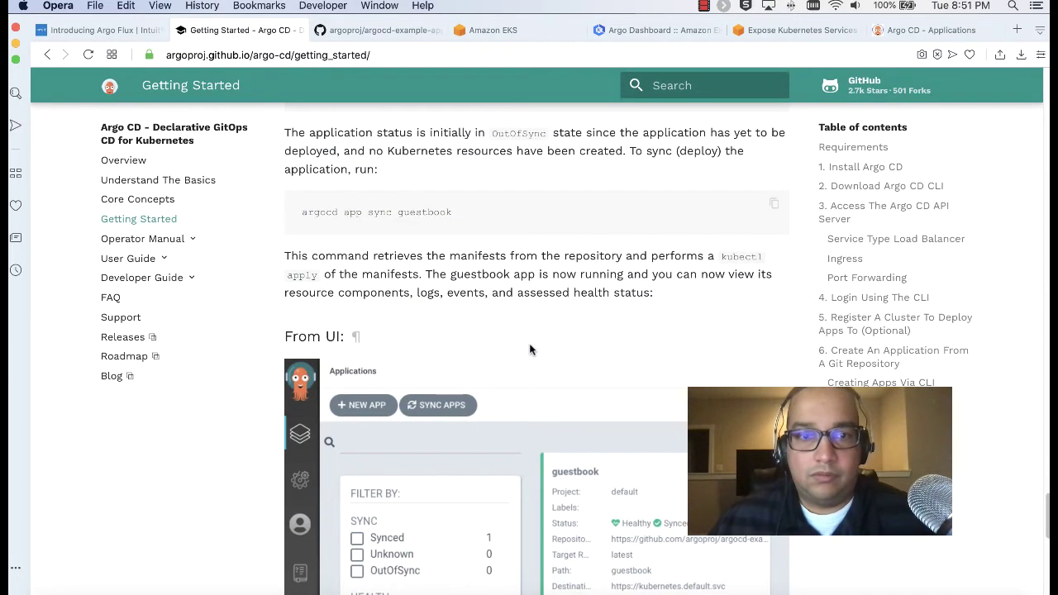
{"action": "scroll", "coordinate": [529, 350], "scroll_direction": "up", "scroll_amount": 5}
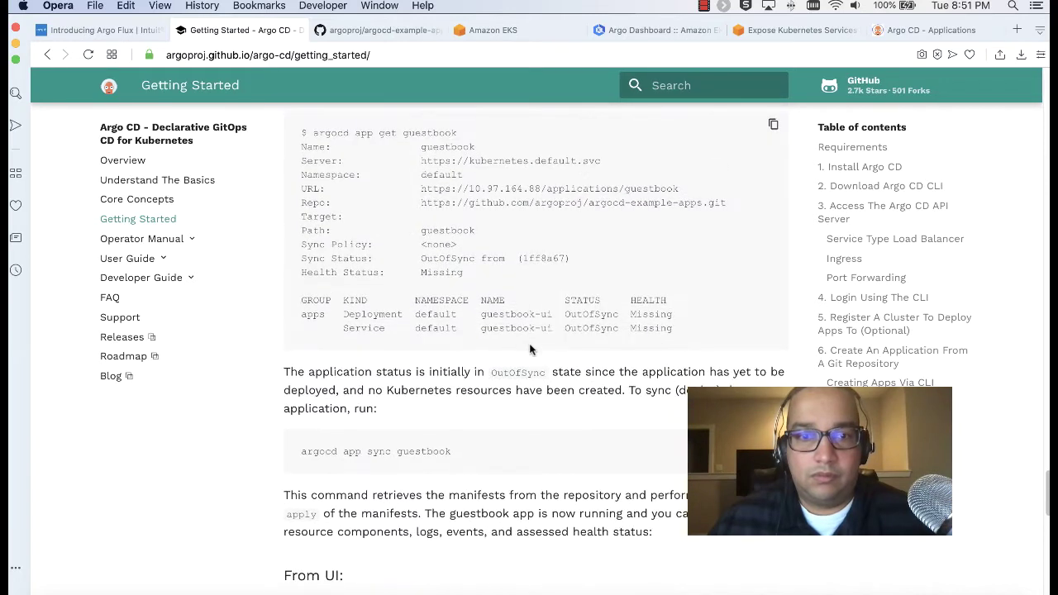
{"action": "scroll", "coordinate": [530, 347], "scroll_direction": "up", "scroll_amount": 3}
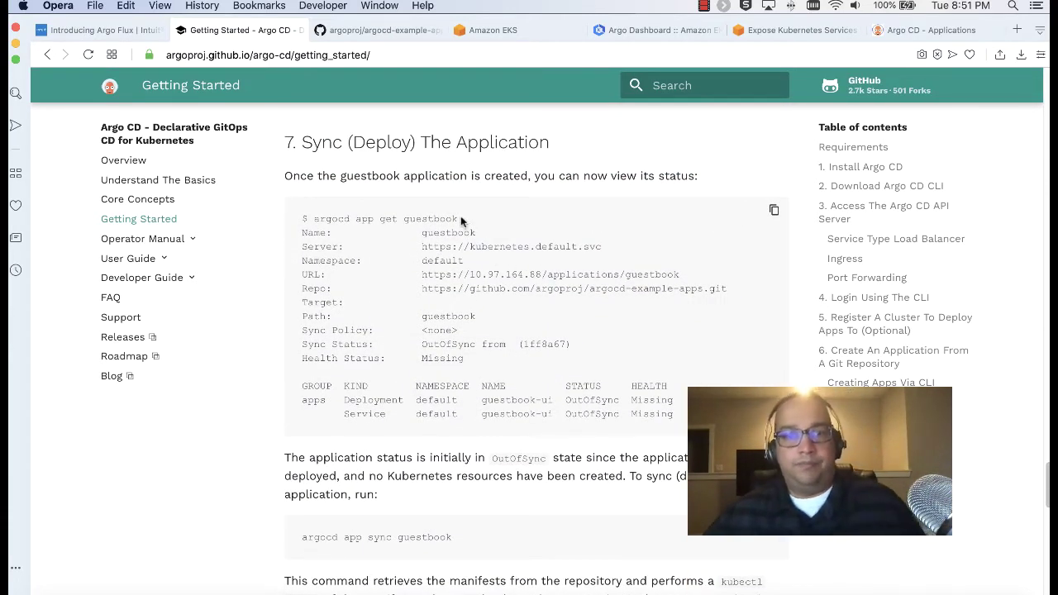
{"action": "scroll", "coordinate": [471, 229], "scroll_direction": "down", "scroll_amount": 15}
{"action": "scroll", "coordinate": [471, 229], "scroll_direction": "down", "scroll_amount": 14}
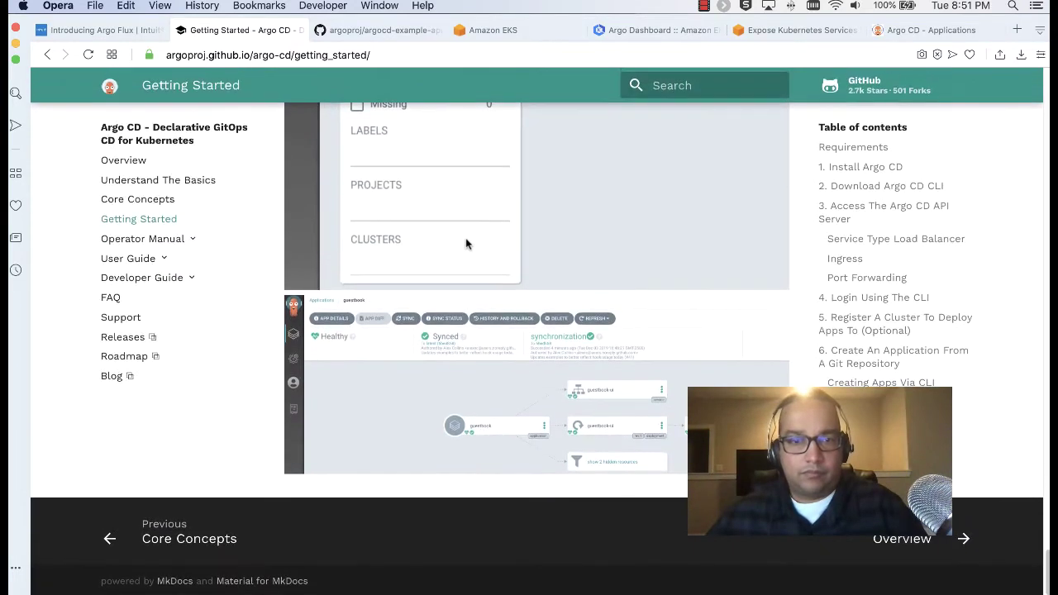
{"action": "scroll", "coordinate": [458, 355], "scroll_direction": "up", "scroll_amount": 9}
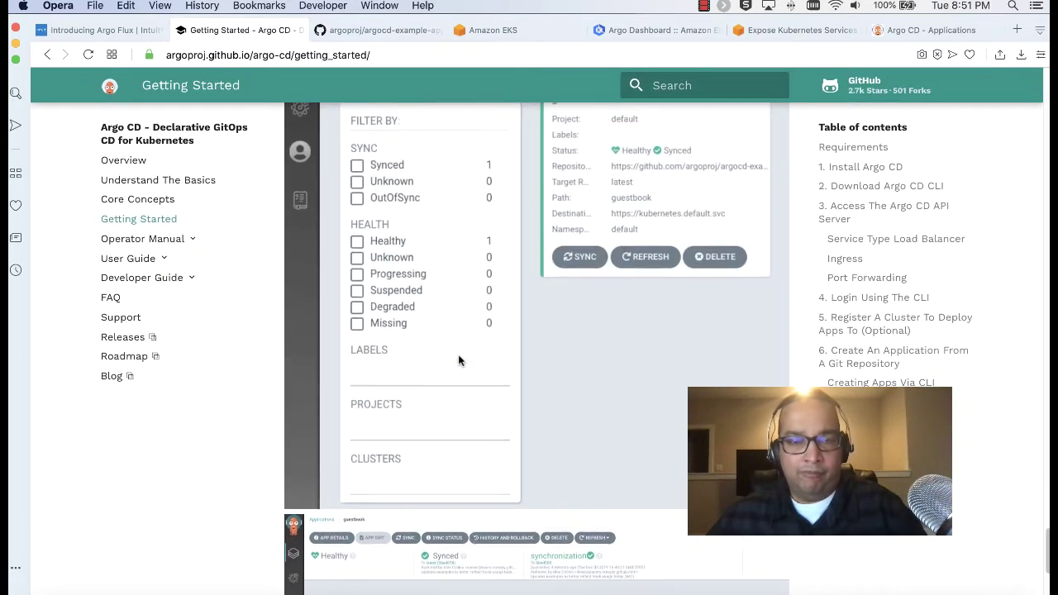
{"action": "scroll", "coordinate": [459, 359], "scroll_direction": "up", "scroll_amount": 9}
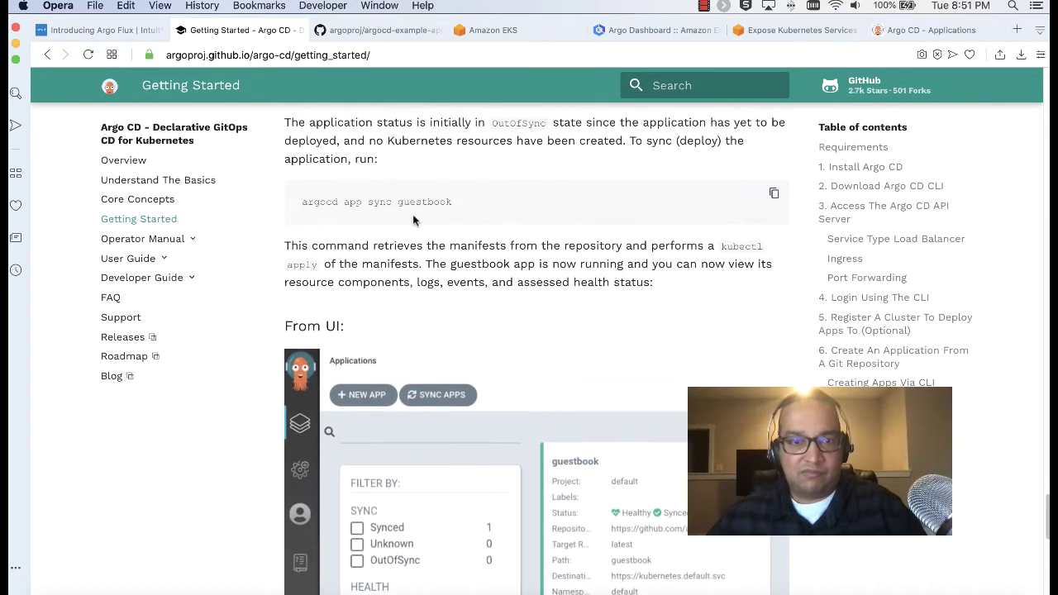
{"action": "left_click_drag", "start_coordinate": [455, 208], "coordinate": [313, 203]}
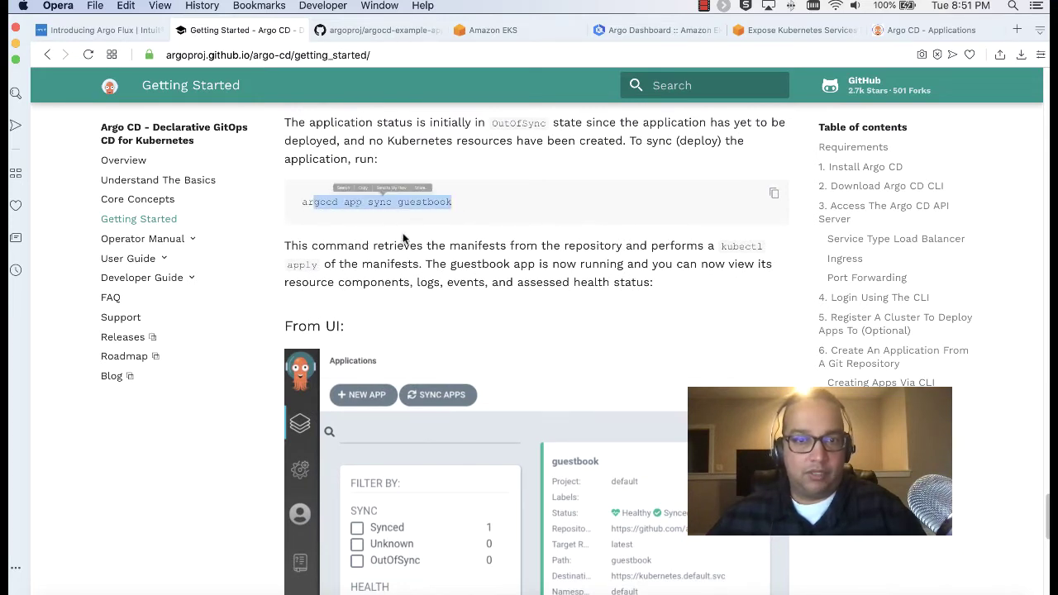
{"action": "scroll", "coordinate": [403, 238], "scroll_direction": "up", "scroll_amount": 8}
{"action": "scroll", "coordinate": [402, 238], "scroll_direction": "up", "scroll_amount": 1}
{"action": "left_click_drag", "start_coordinate": [460, 177], "coordinate": [314, 189]}
{"action": "key", "text": "super+c"}
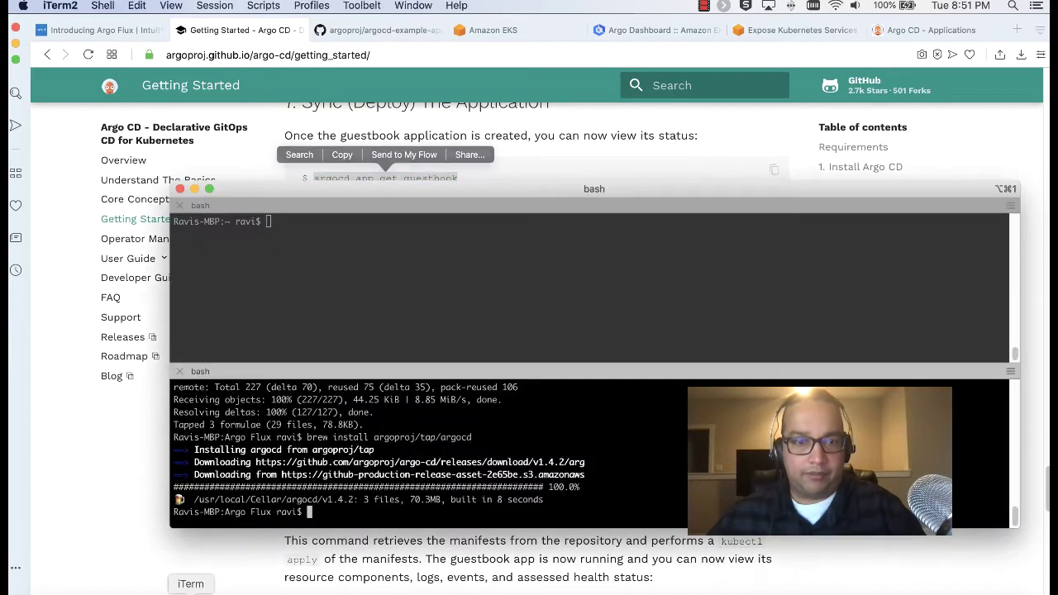
Run 'argocd app get guestbook' in iTerm2's upper pane to show its Service and Deployment Synced and Healthy
{"action": "left_click", "coordinate": [198, 591]}
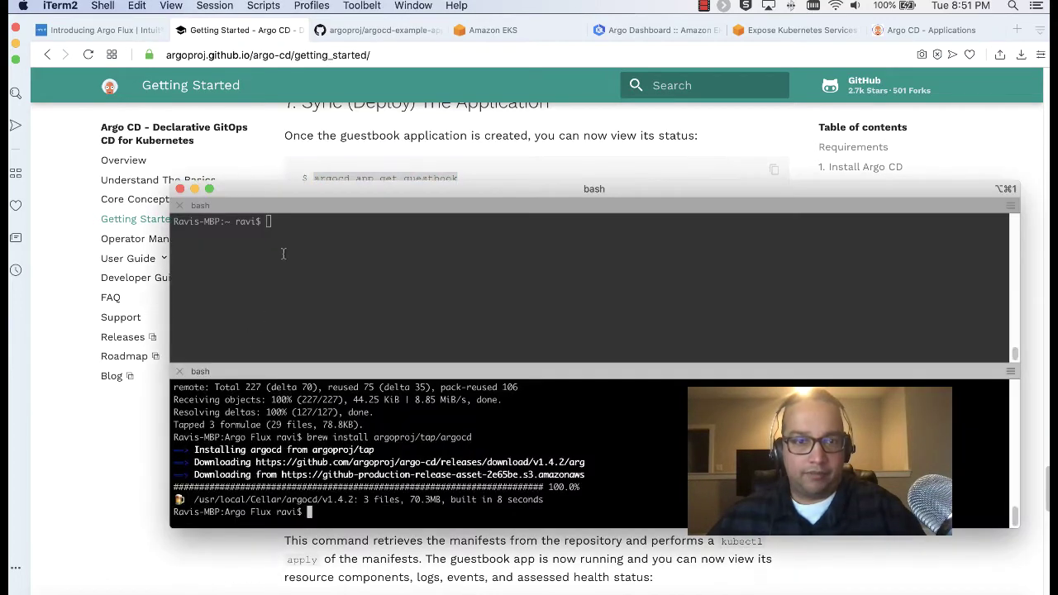
{"action": "left_click", "coordinate": [356, 239]}
{"action": "key", "text": "super+v"}
{"action": "key", "text": "Return"}
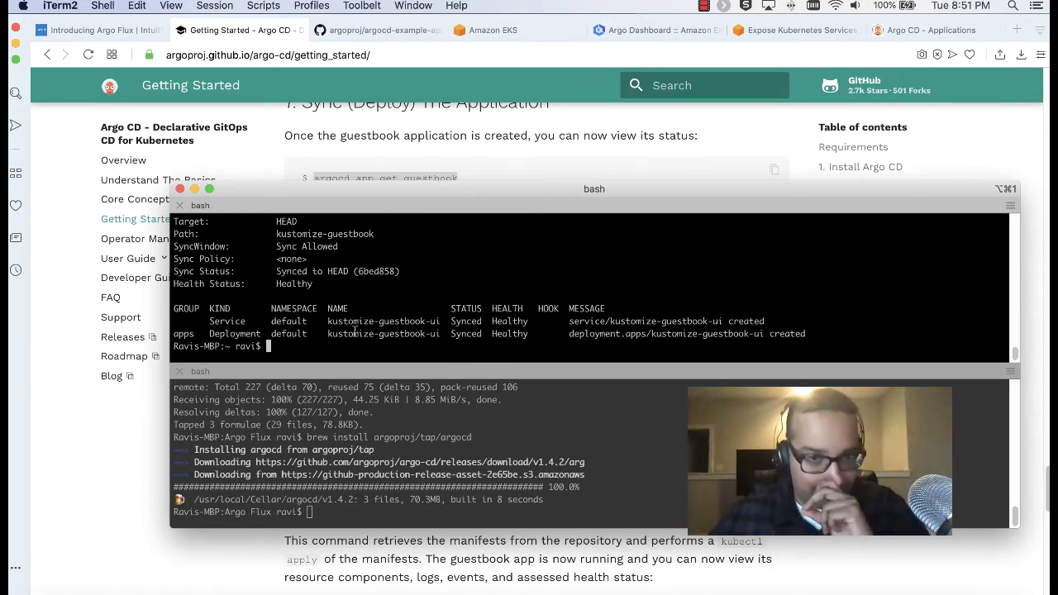
Highlight the docs' OutOfSync Sync Status line, then return to the Argo CD Applications page
{"action": "left_click", "coordinate": [527, 154]}
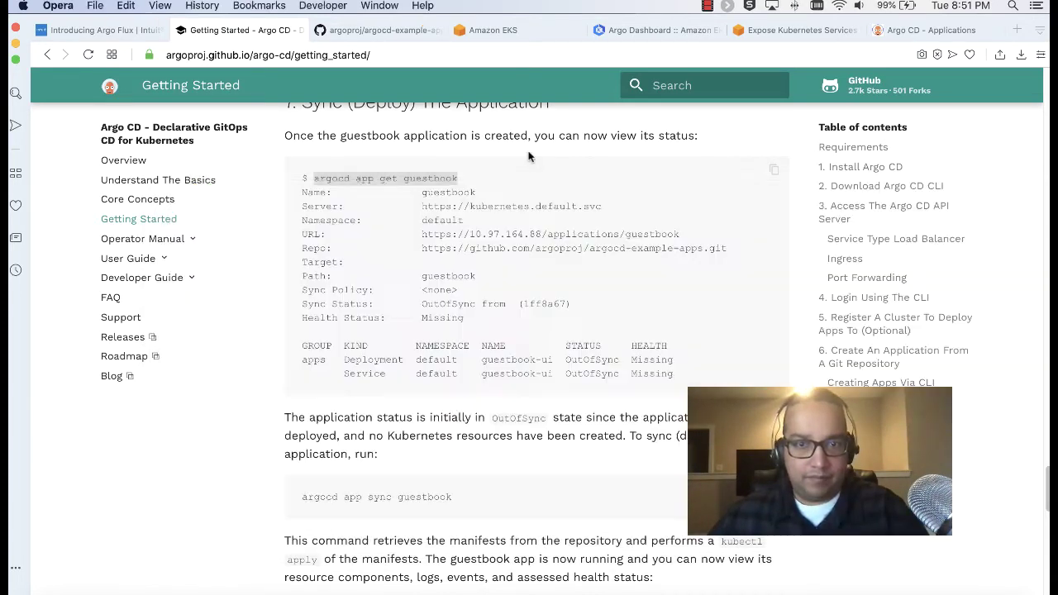
{"action": "left_click_drag", "start_coordinate": [410, 298], "coordinate": [329, 304]}
{"action": "scroll", "coordinate": [567, 310], "scroll_direction": "down", "scroll_amount": 10}
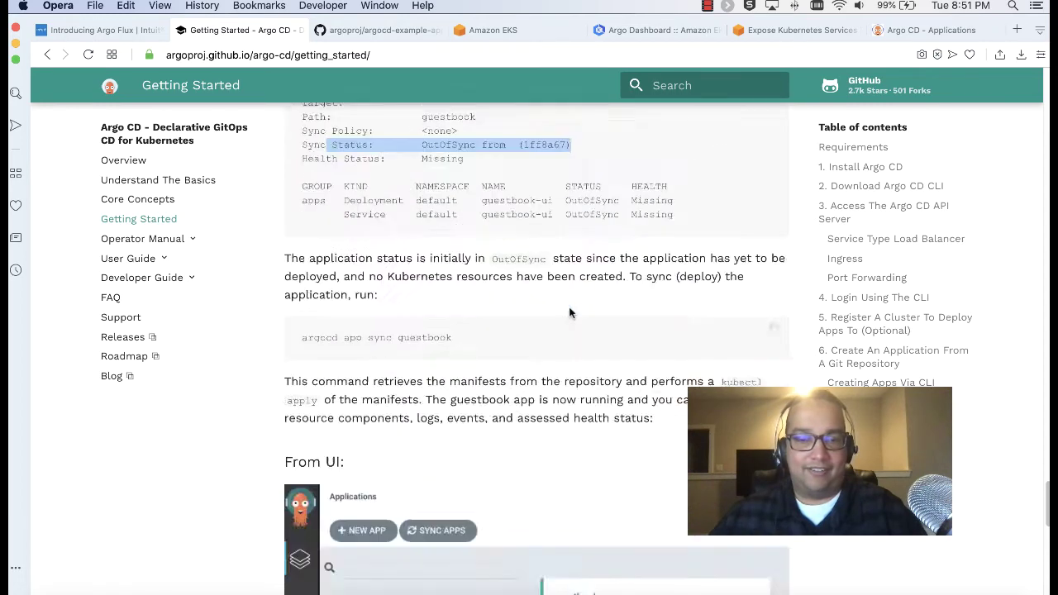
{"action": "left_click", "coordinate": [909, 32]}
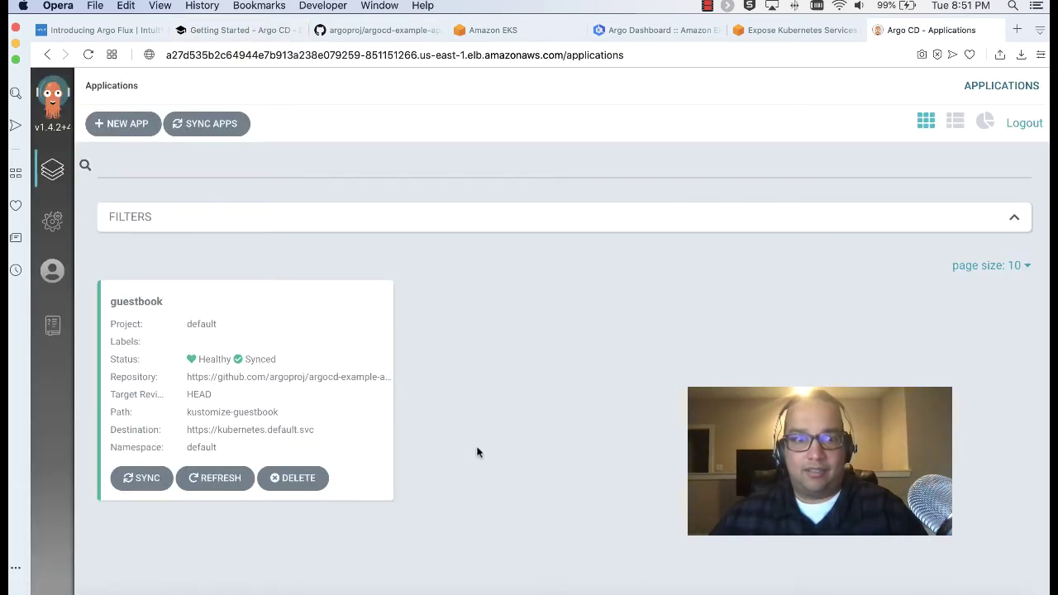
Open the guestbook app and review its last sync result, then glance at the docs and come back
{"action": "left_click", "coordinate": [259, 413]}
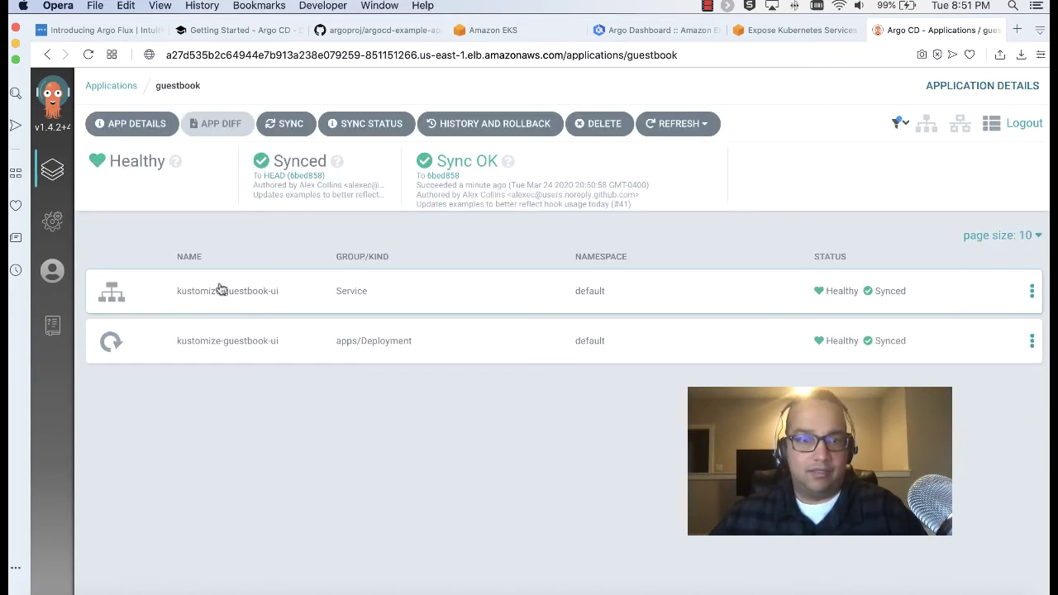
{"action": "left_click", "coordinate": [367, 124]}
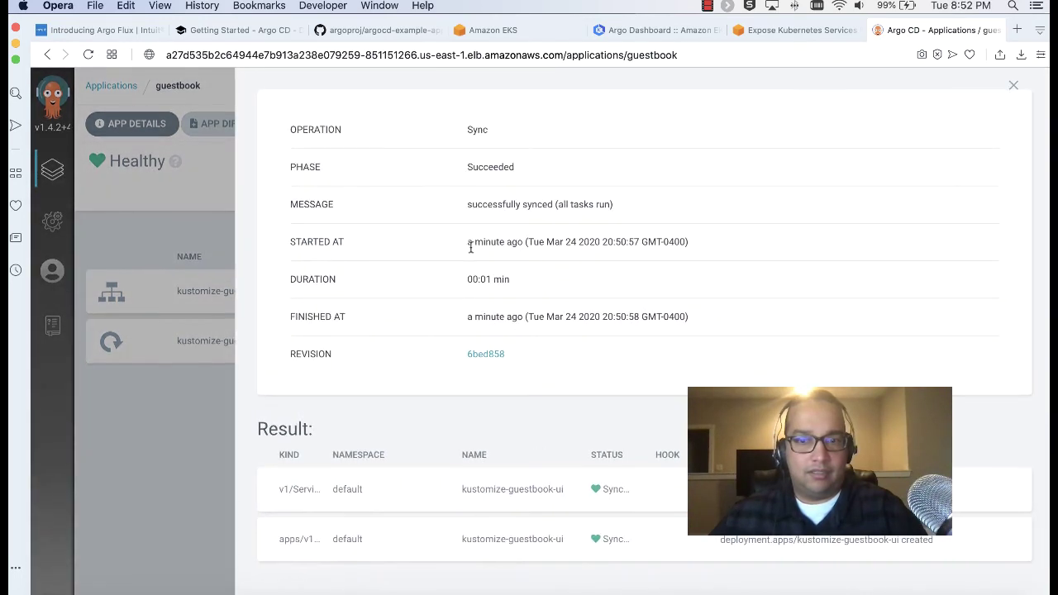
{"action": "left_click", "coordinate": [1015, 86]}
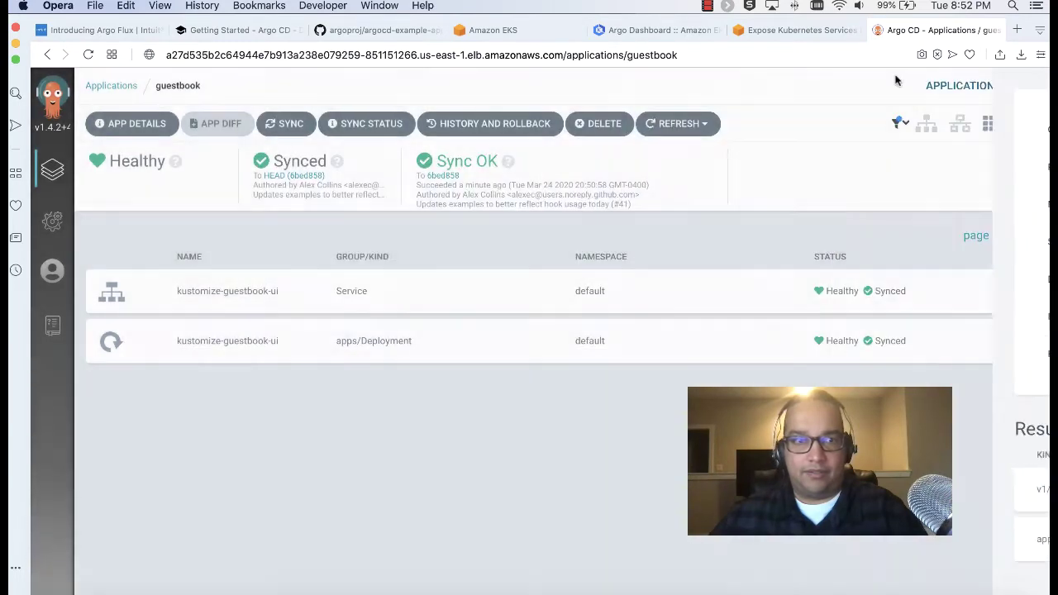
{"action": "left_click", "coordinate": [224, 32]}
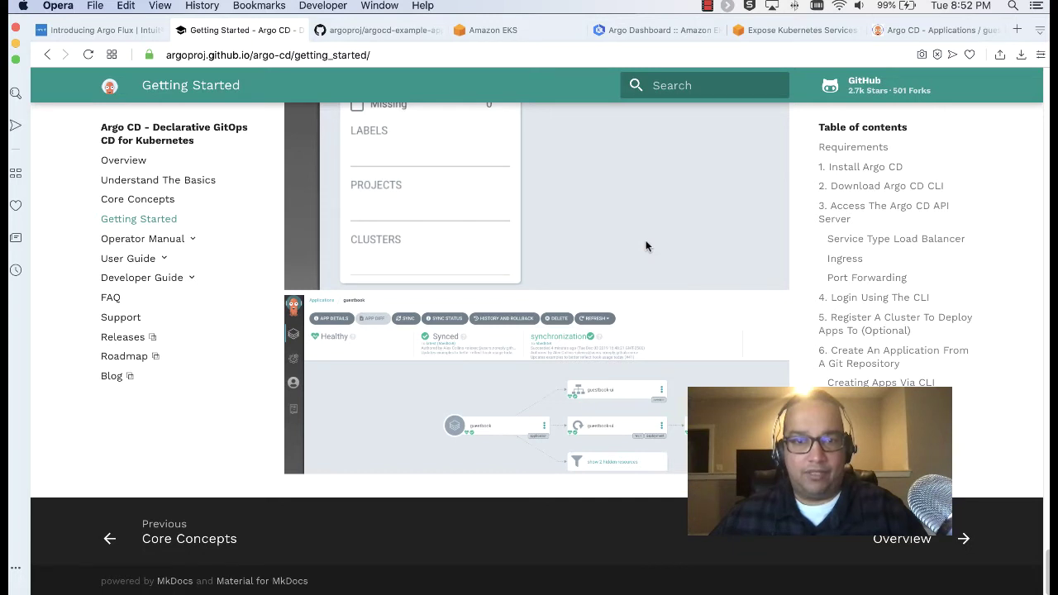
{"action": "left_click", "coordinate": [925, 29]}
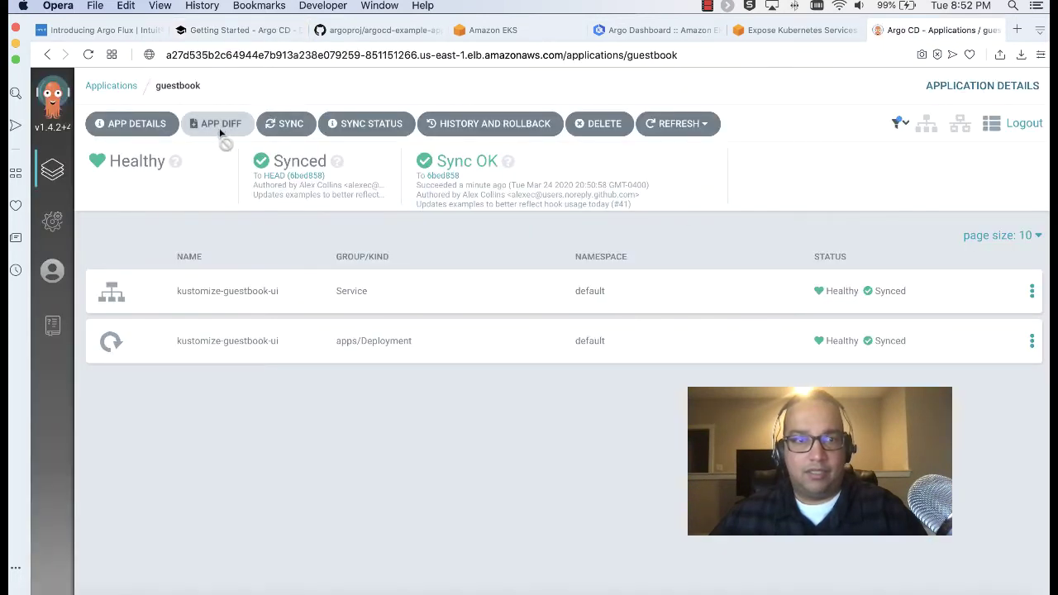
Inspect the kustomize-guestbook-ui Service's desired and live manifests, then the app's settings summary
{"action": "left_click", "coordinate": [270, 296]}
{"action": "scroll", "coordinate": [569, 334], "scroll_direction": "down", "scroll_amount": 6}
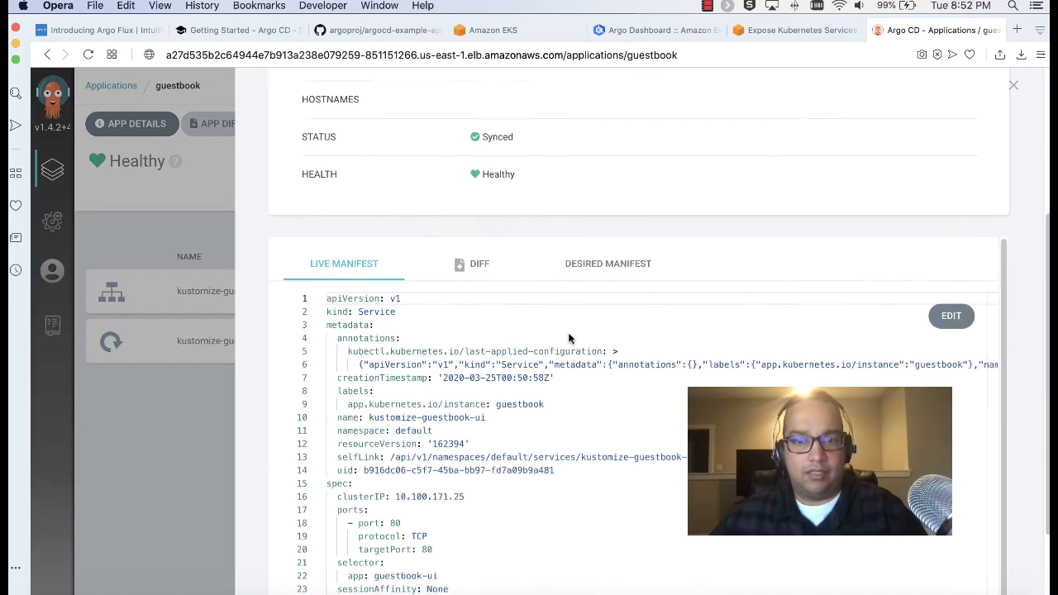
{"action": "scroll", "coordinate": [568, 334], "scroll_direction": "down", "scroll_amount": 3}
{"action": "scroll", "coordinate": [569, 333], "scroll_direction": "up", "scroll_amount": 8}
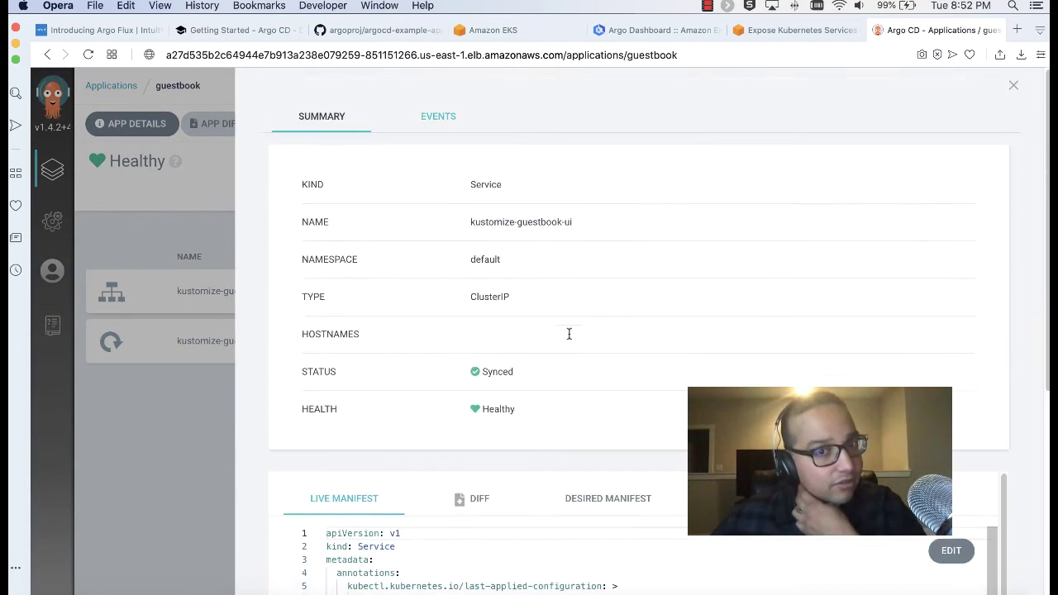
{"action": "scroll", "coordinate": [568, 334], "scroll_direction": "down", "scroll_amount": 6}
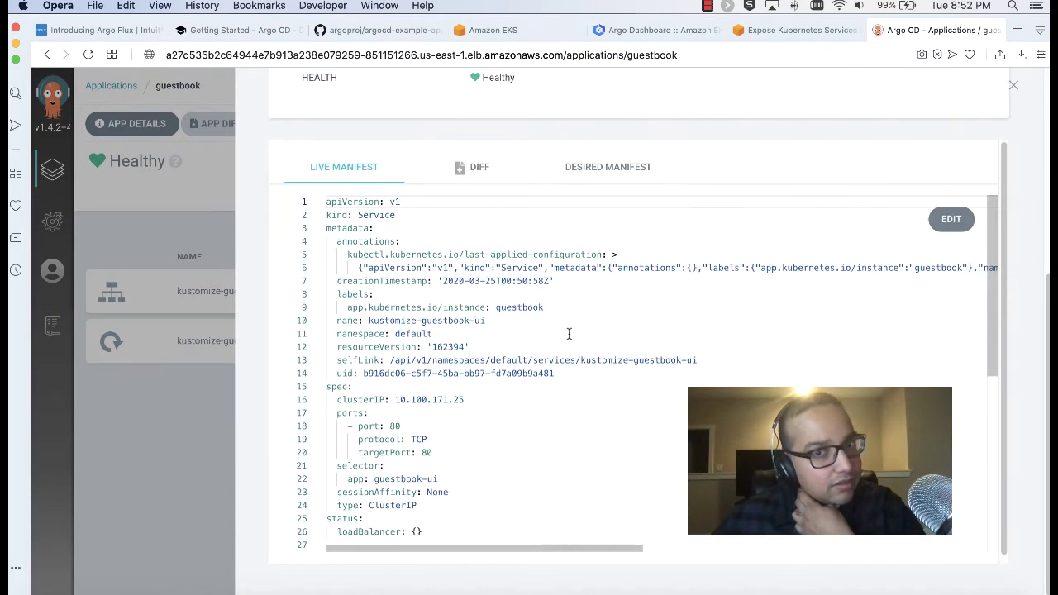
{"action": "left_click", "coordinate": [613, 171]}
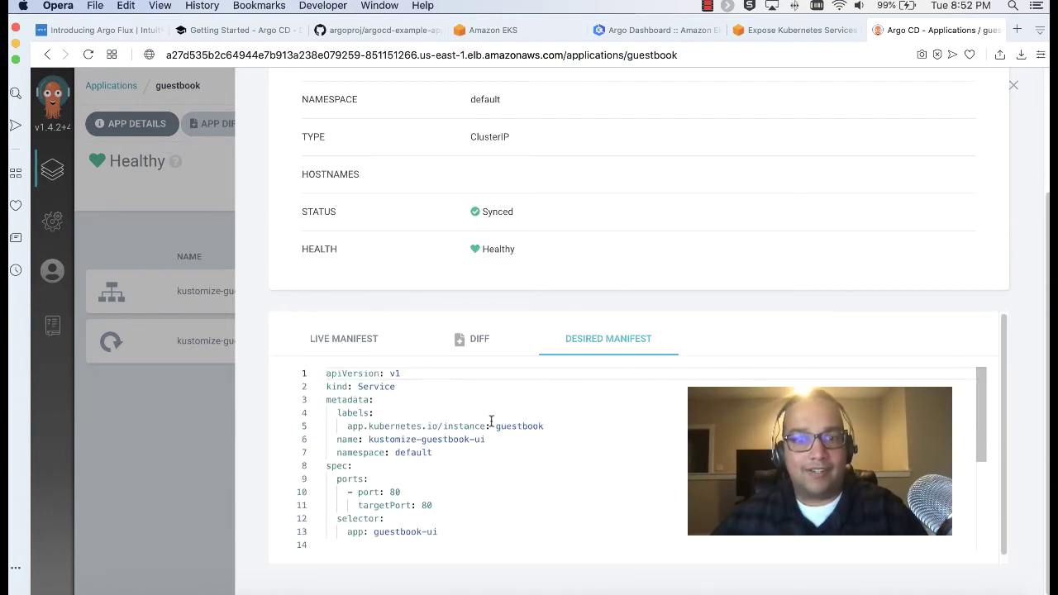
{"action": "scroll", "coordinate": [491, 421], "scroll_direction": "up", "scroll_amount": 2}
{"action": "left_click", "coordinate": [345, 438]}
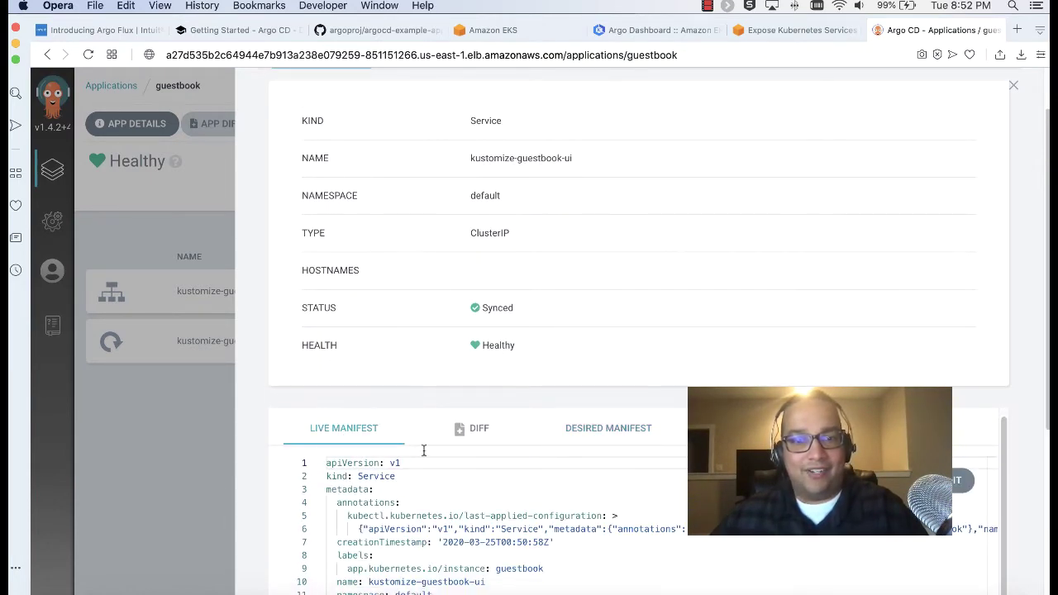
{"action": "scroll", "coordinate": [429, 453], "scroll_direction": "down", "scroll_amount": 4}
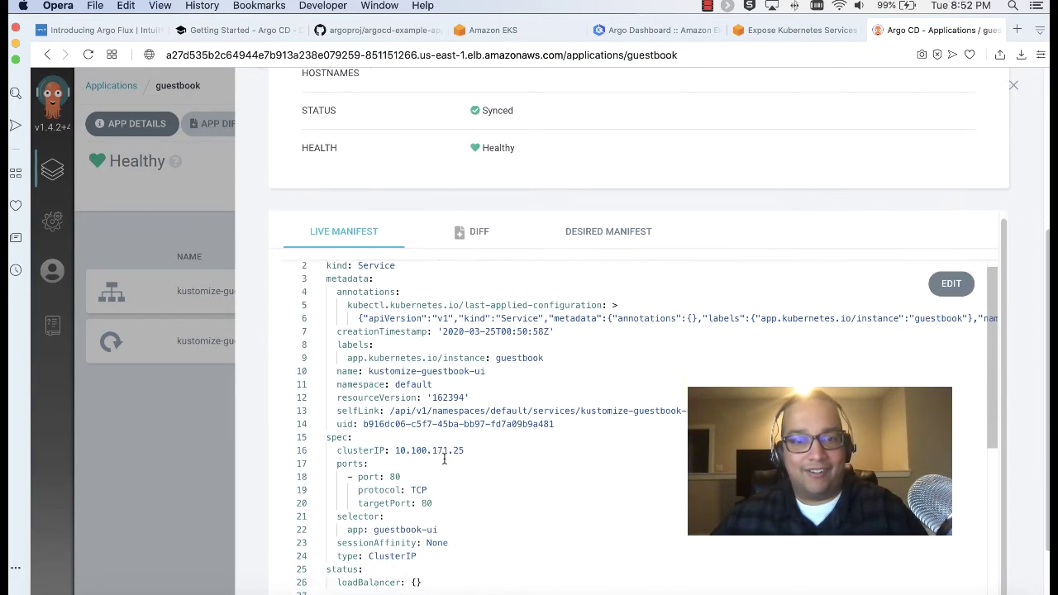
{"action": "left_click", "coordinate": [1016, 86]}
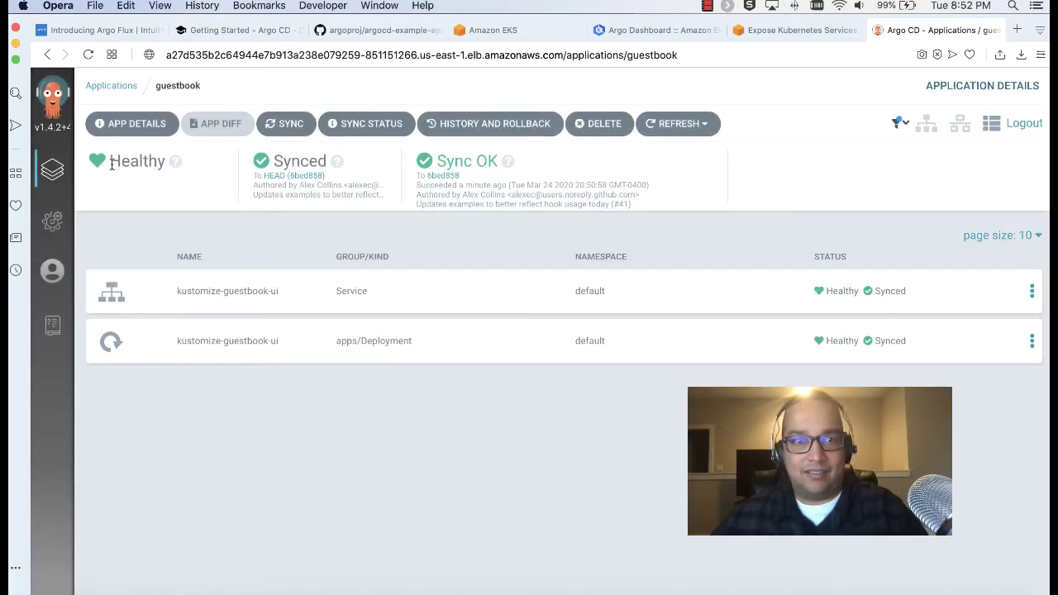
{"action": "left_click", "coordinate": [127, 127]}
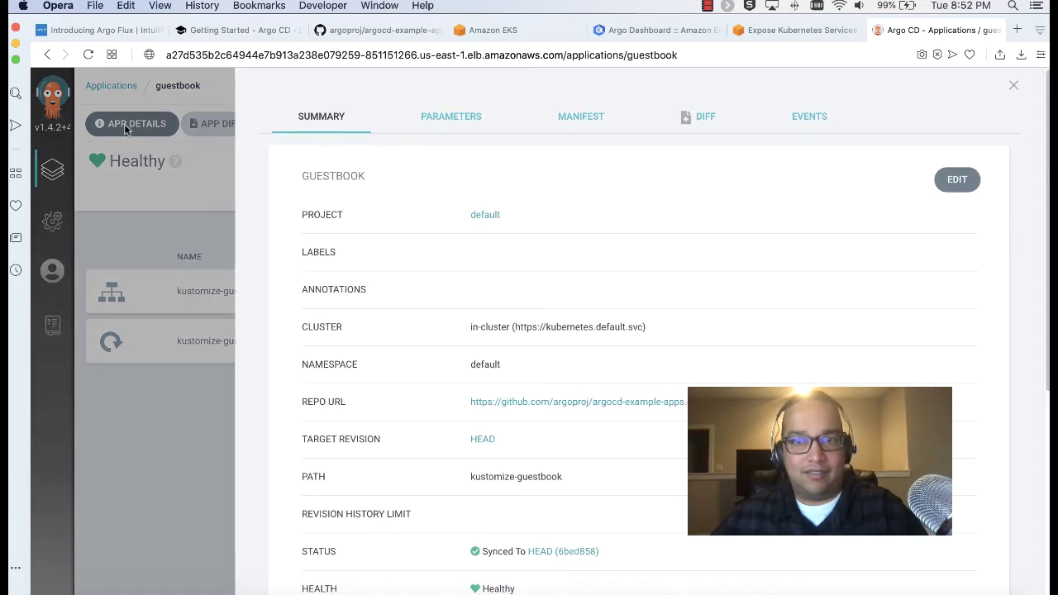
{"action": "left_click", "coordinate": [1013, 85]}
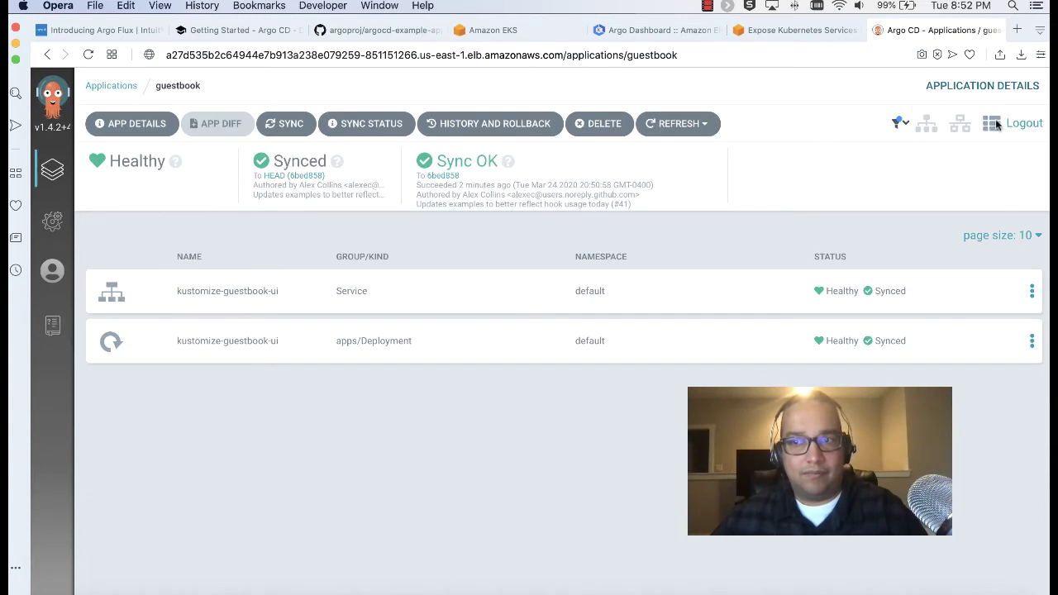
Compare the guestbook resources in tree, network and list views, including the filter options
{"action": "left_click", "coordinate": [936, 123]}
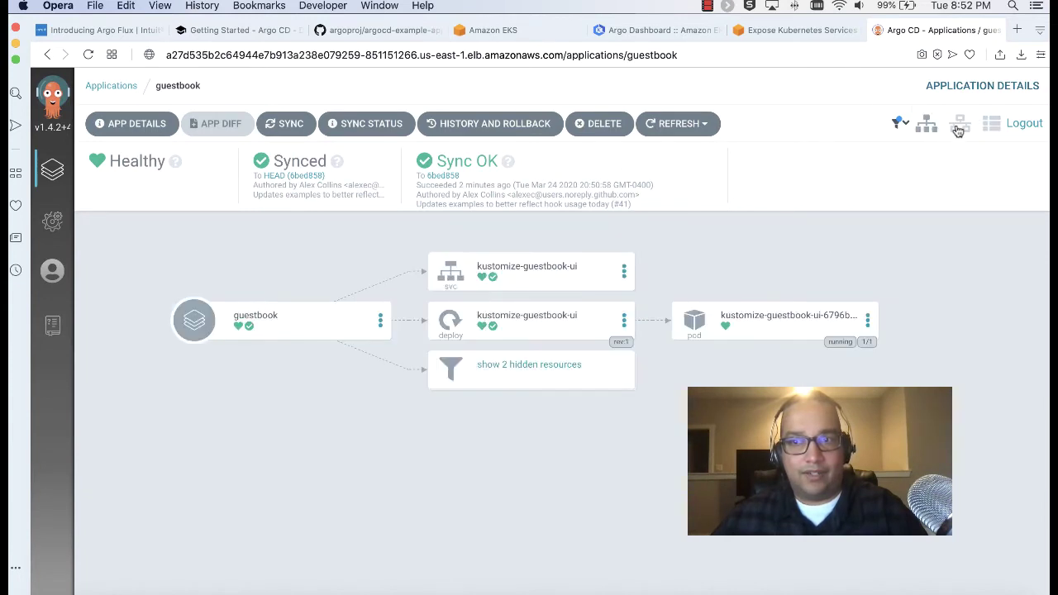
{"action": "left_click", "coordinate": [957, 131]}
{"action": "left_click", "coordinate": [927, 124]}
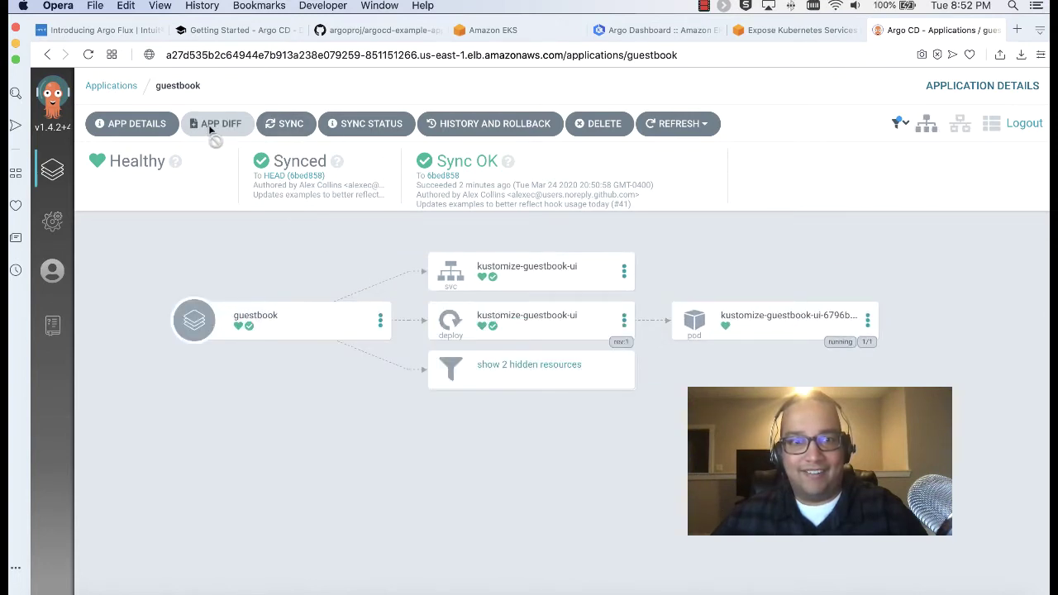
{"action": "left_click", "coordinate": [899, 124]}
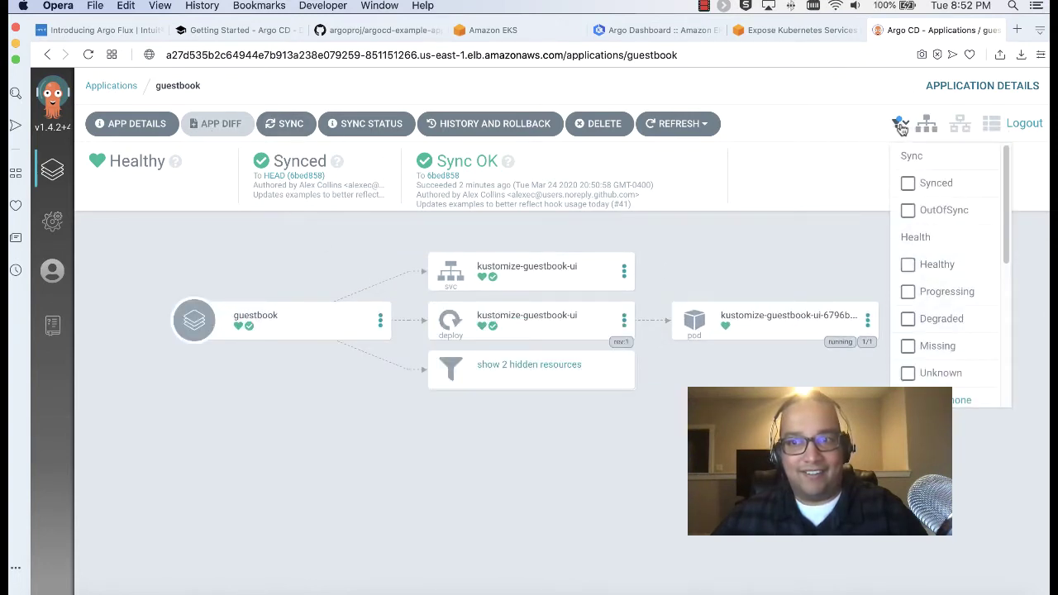
{"action": "left_click", "coordinate": [955, 125]}
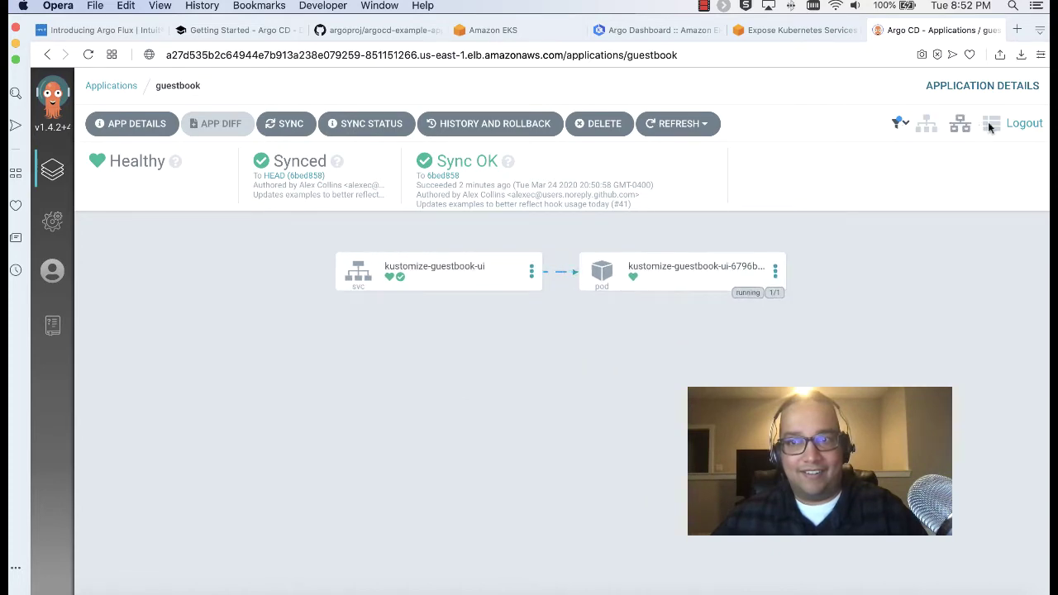
{"action": "left_click", "coordinate": [989, 125]}
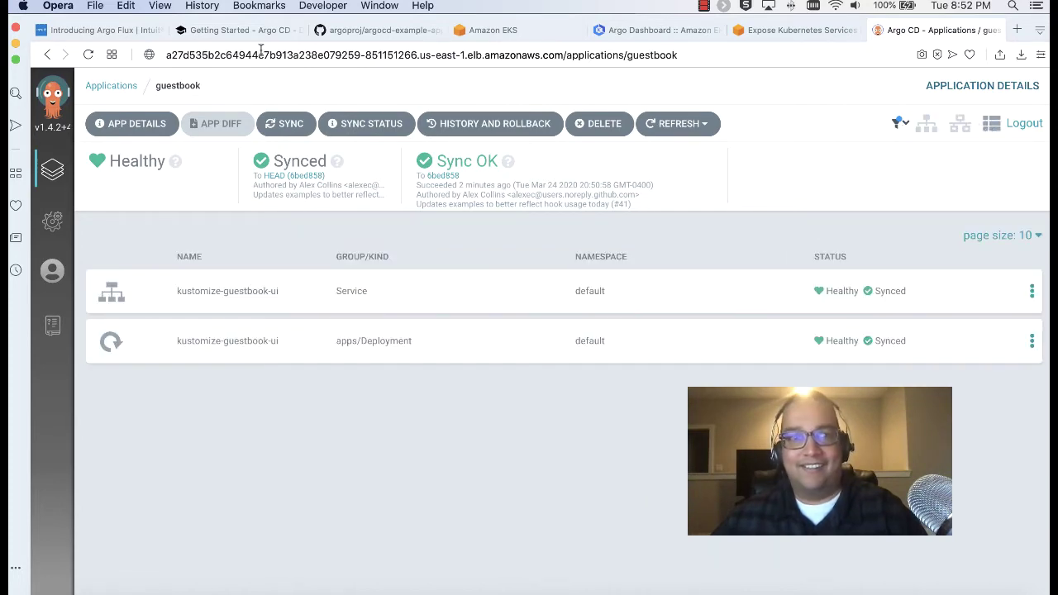
After checking the docs, switch to network view and open the running kustomize-guestbook-ui pod's details
{"action": "left_click", "coordinate": [240, 33]}
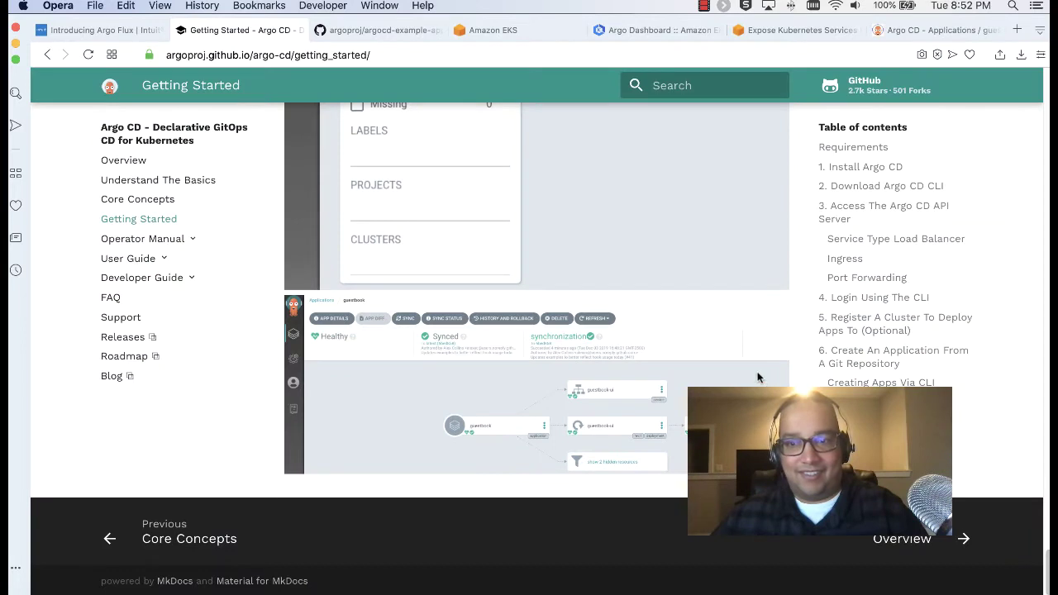
{"action": "left_click", "coordinate": [907, 32]}
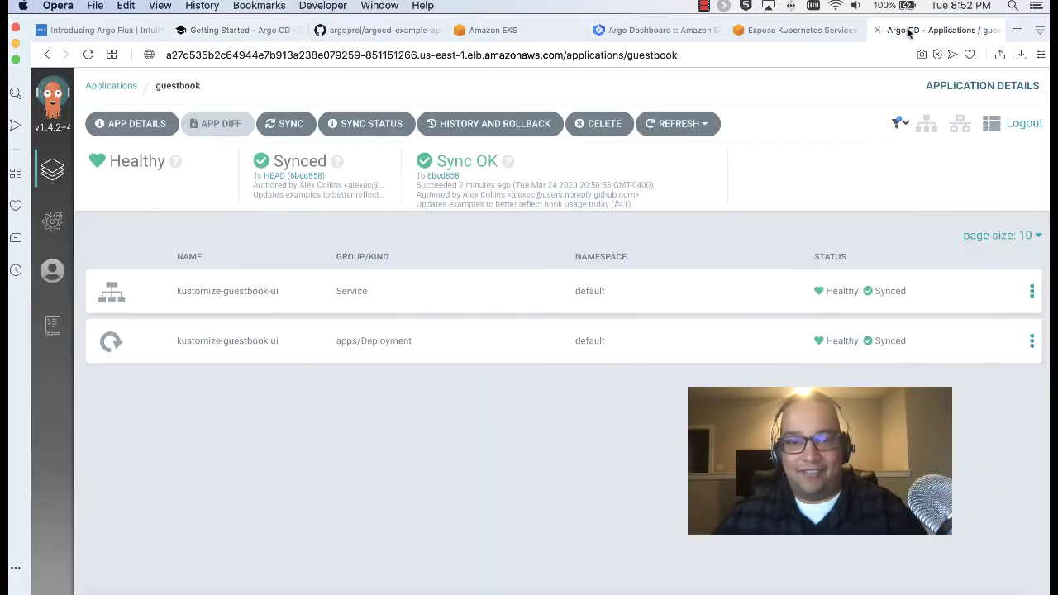
{"action": "left_click", "coordinate": [926, 123]}
{"action": "left_click", "coordinate": [959, 123]}
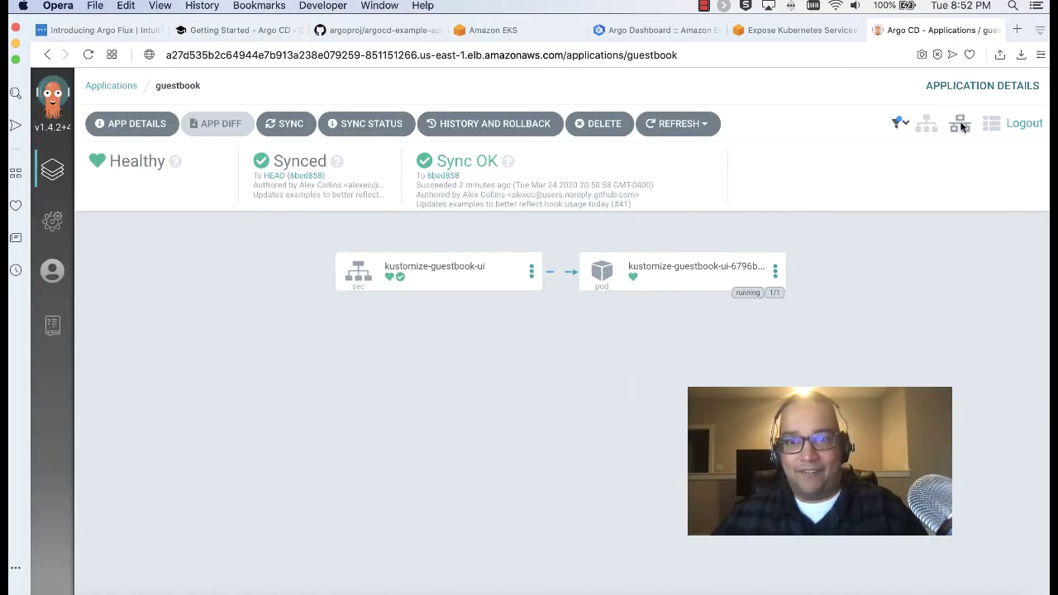
{"action": "left_click", "coordinate": [990, 123]}
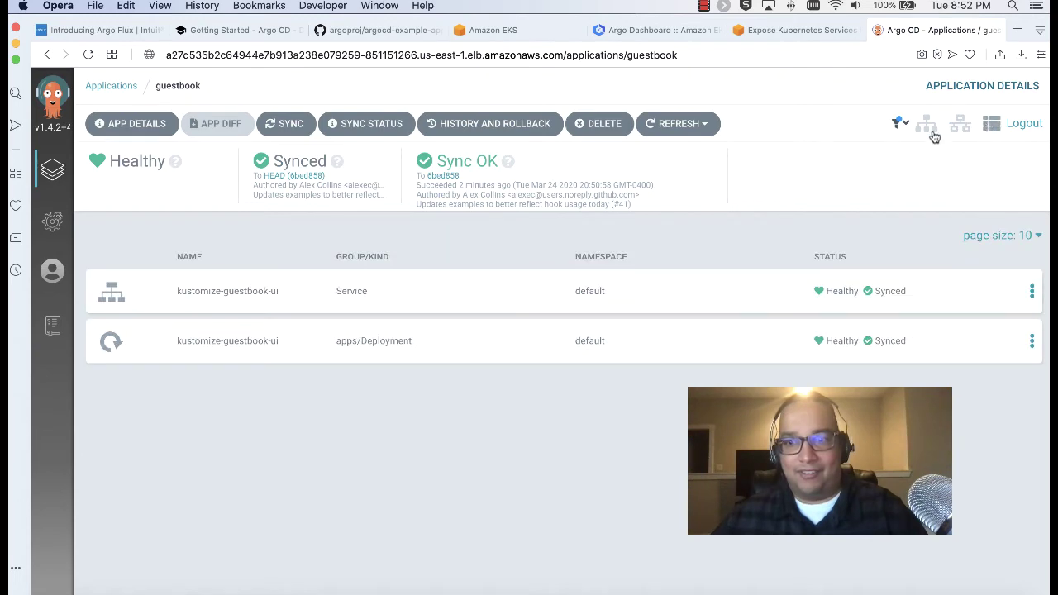
{"action": "left_click", "coordinate": [927, 126]}
{"action": "left_click", "coordinate": [958, 125]}
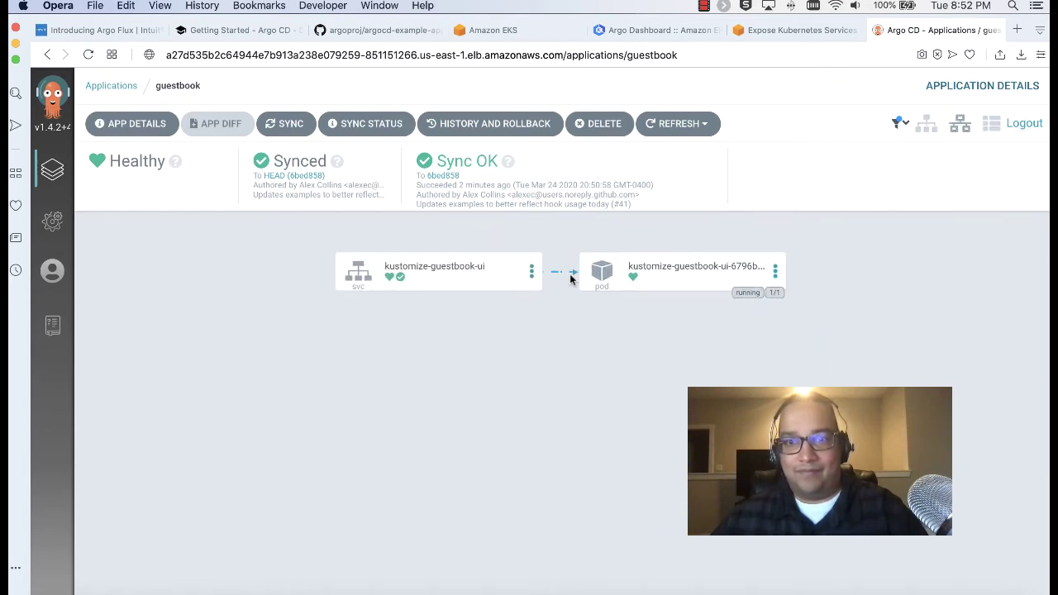
{"action": "left_click", "coordinate": [607, 276]}
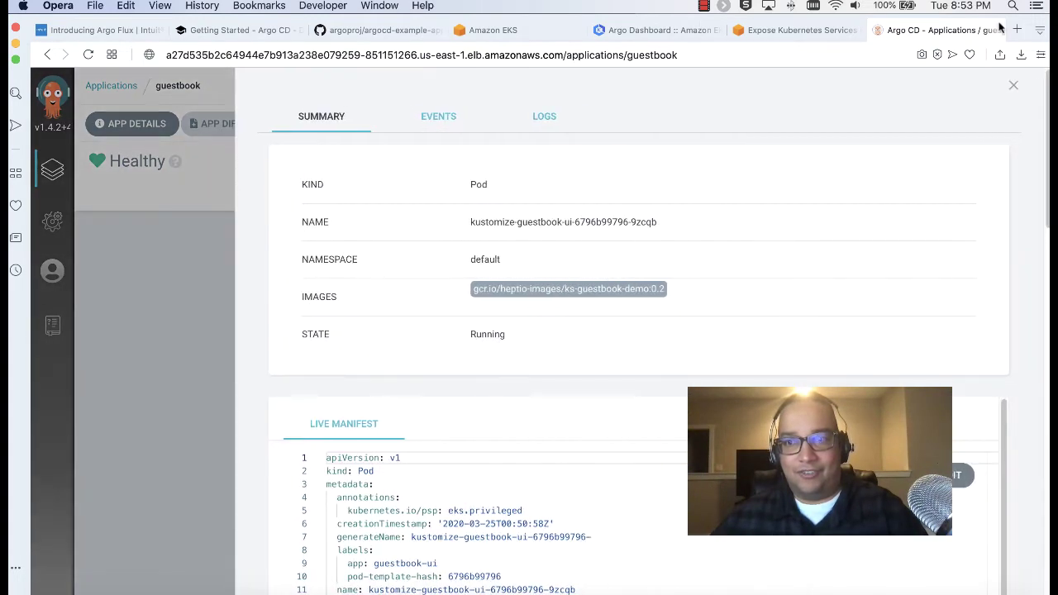
Close the pod panel and reveal the two hidden resources in the tree view
{"action": "left_click", "coordinate": [1014, 89]}
{"action": "left_click", "coordinate": [927, 125]}
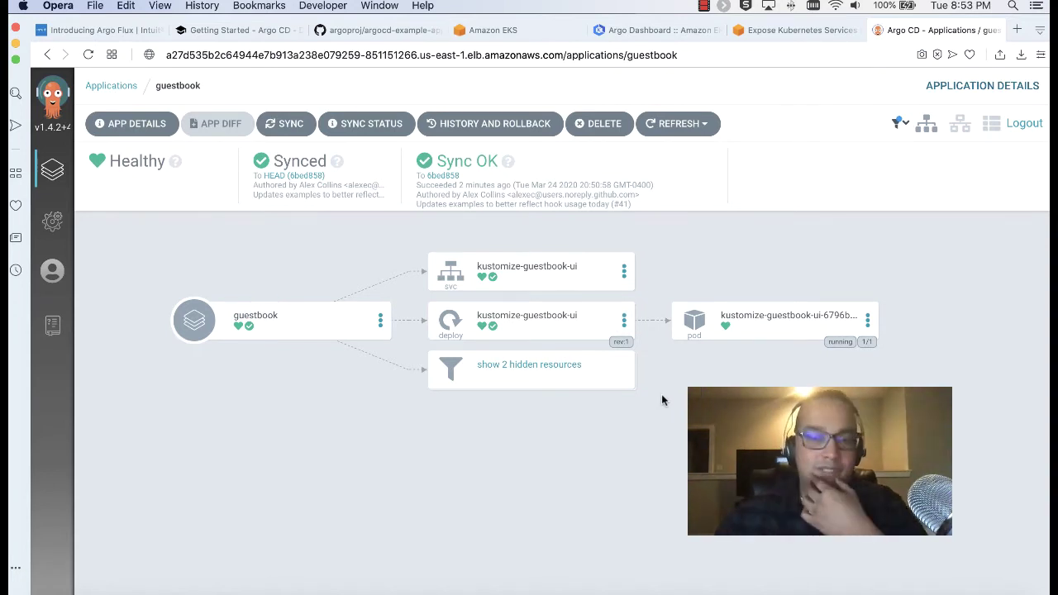
{"action": "left_click", "coordinate": [555, 366]}
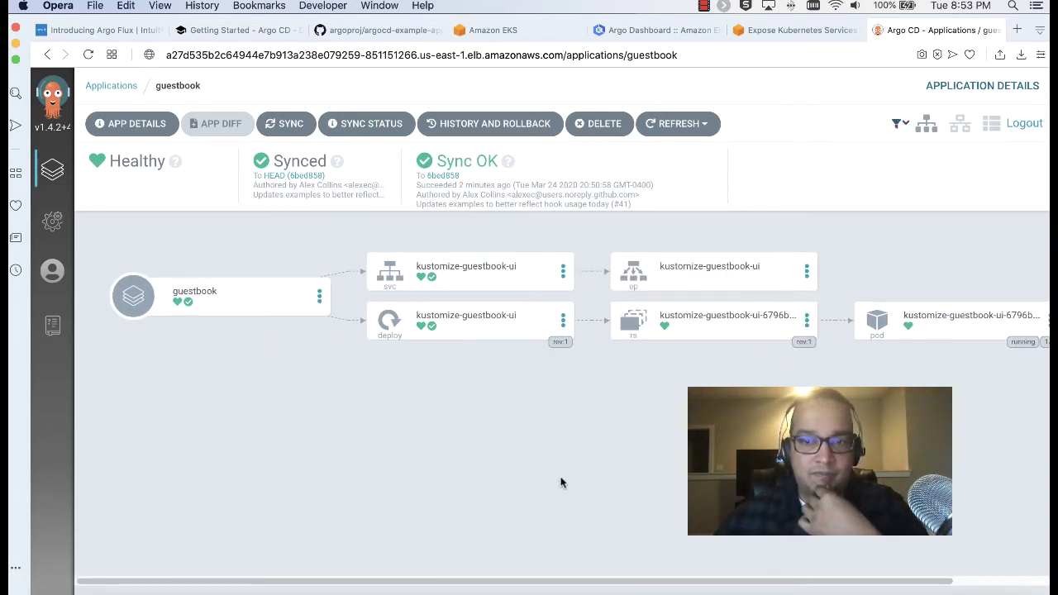
Open the kustomize-guestbook-ui ReplicaSet's details and scroll through its manifest
{"action": "left_click", "coordinate": [806, 320]}
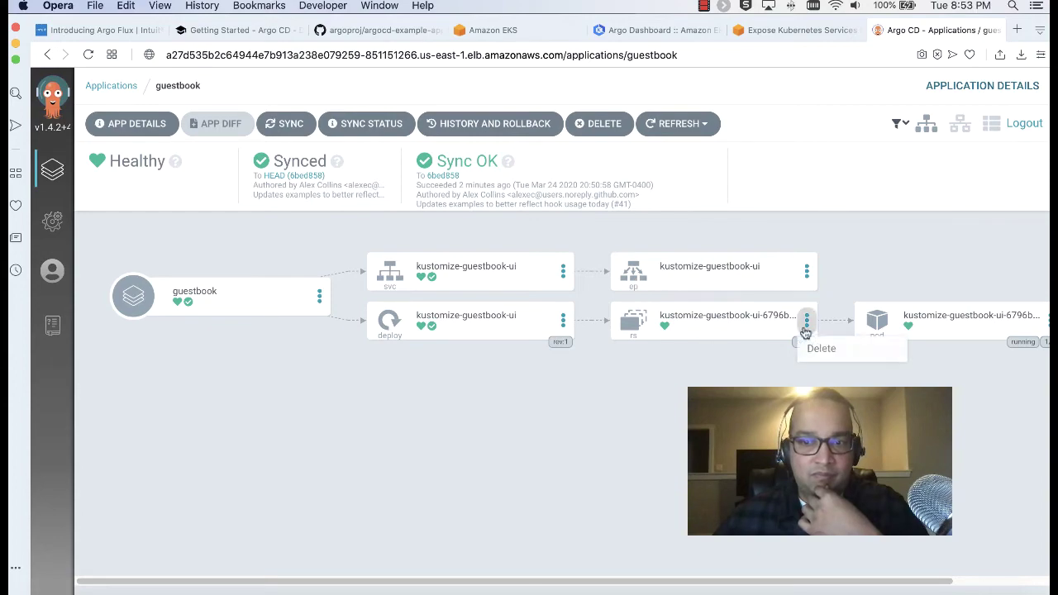
{"action": "left_click", "coordinate": [726, 329]}
{"action": "scroll", "coordinate": [550, 413], "scroll_direction": "down", "scroll_amount": 10}
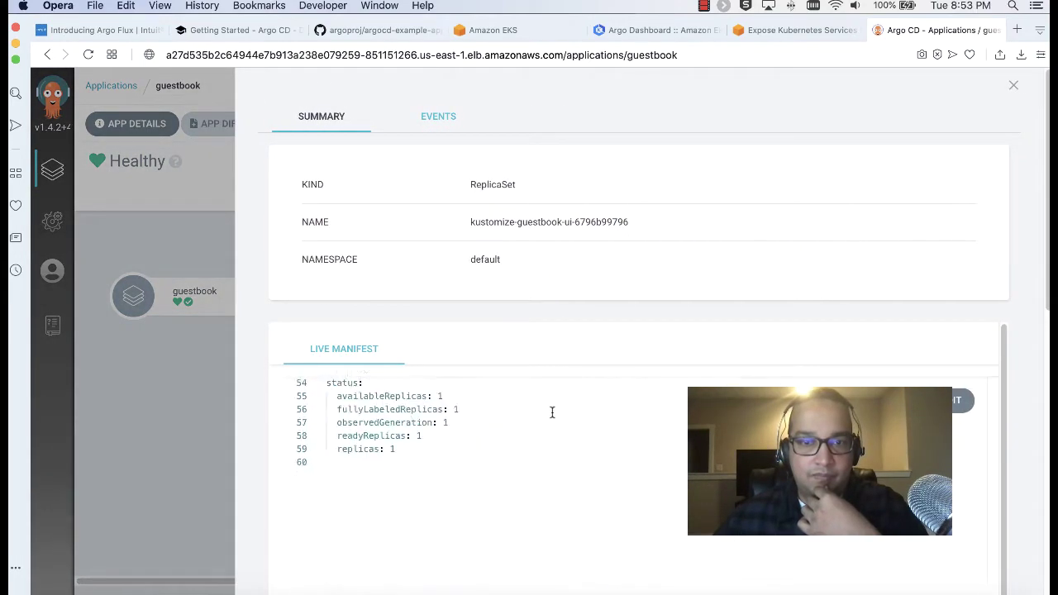
{"action": "scroll", "coordinate": [552, 413], "scroll_direction": "up", "scroll_amount": 10}
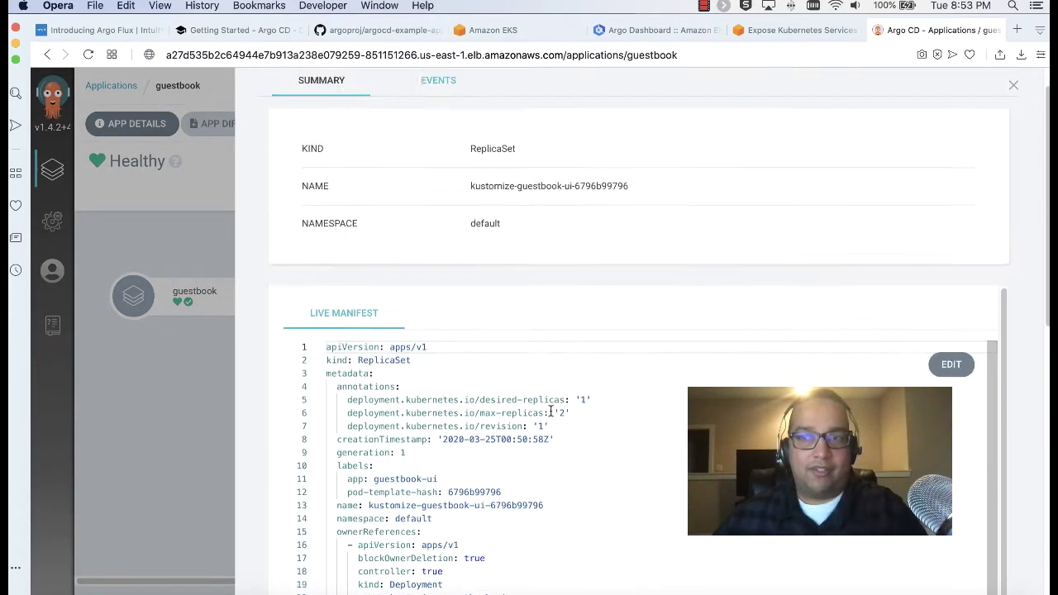
{"action": "left_click", "coordinate": [1008, 87]}
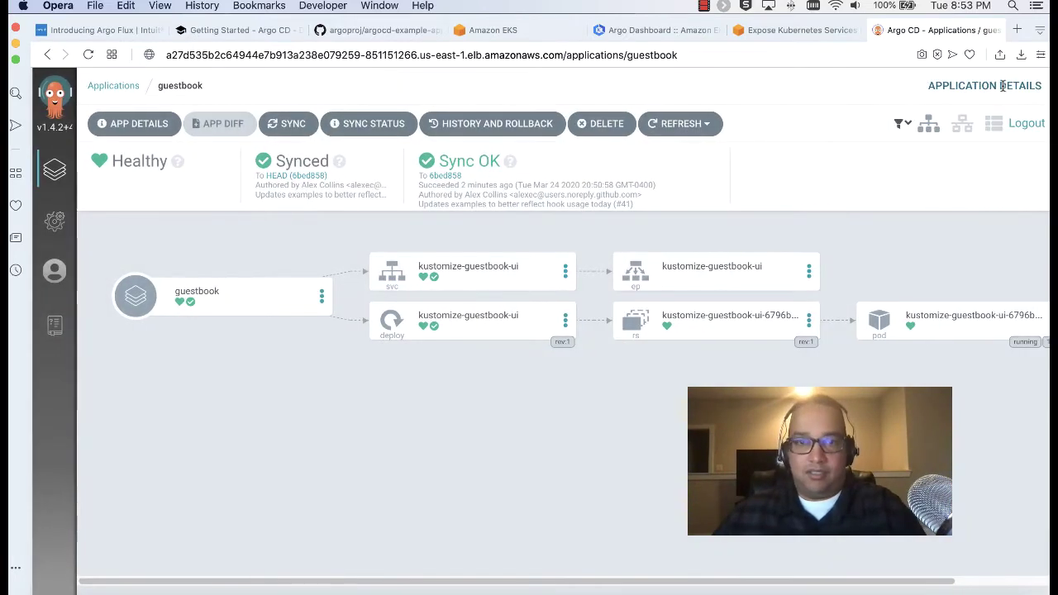
Read the Getting Started docs, briefly checking the Argo CD applications page
{"action": "left_click", "coordinate": [243, 31]}
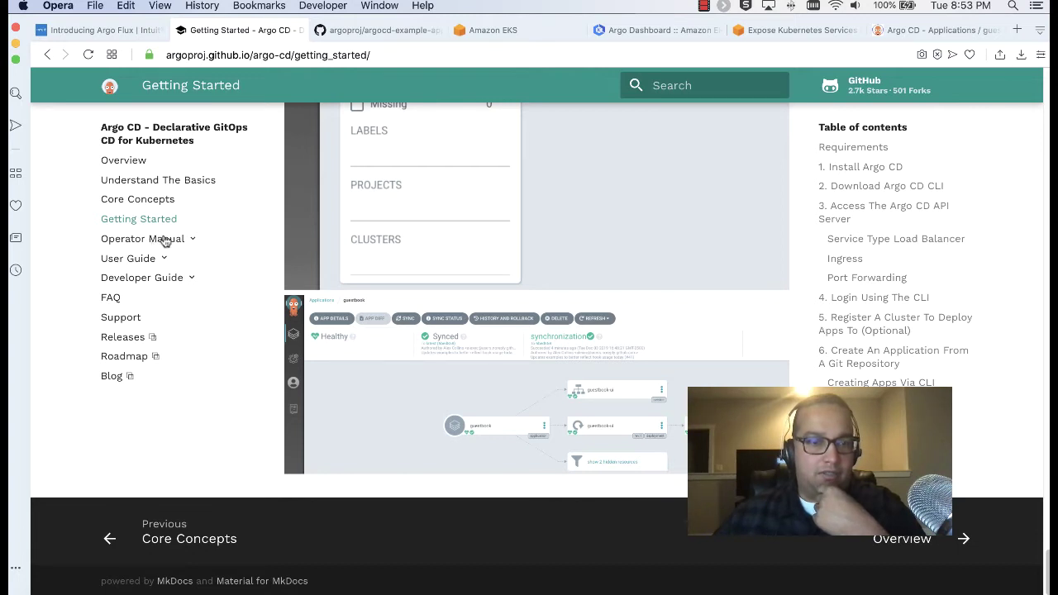
{"action": "scroll", "coordinate": [180, 247], "scroll_direction": "up", "scroll_amount": 3}
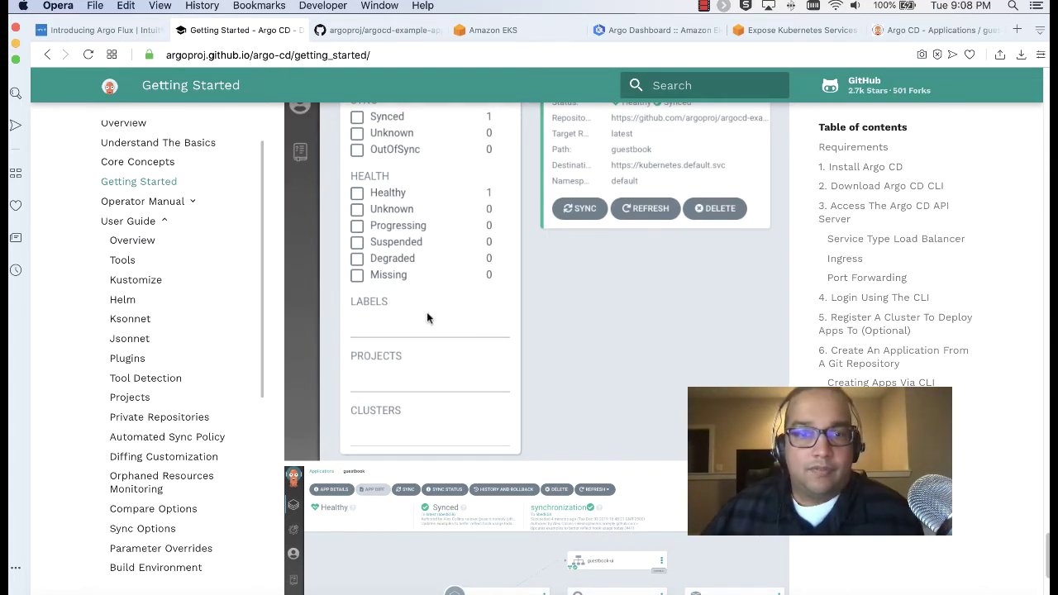
{"action": "scroll", "coordinate": [426, 314], "scroll_direction": "down", "scroll_amount": 3}
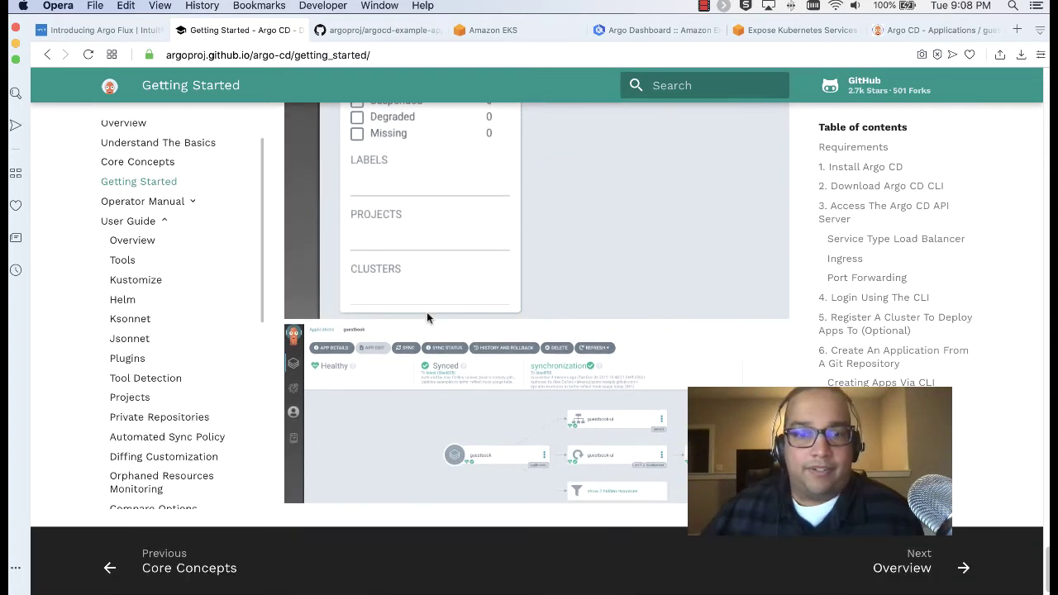
{"action": "left_click", "coordinate": [915, 30]}
{"action": "left_click", "coordinate": [235, 31]}
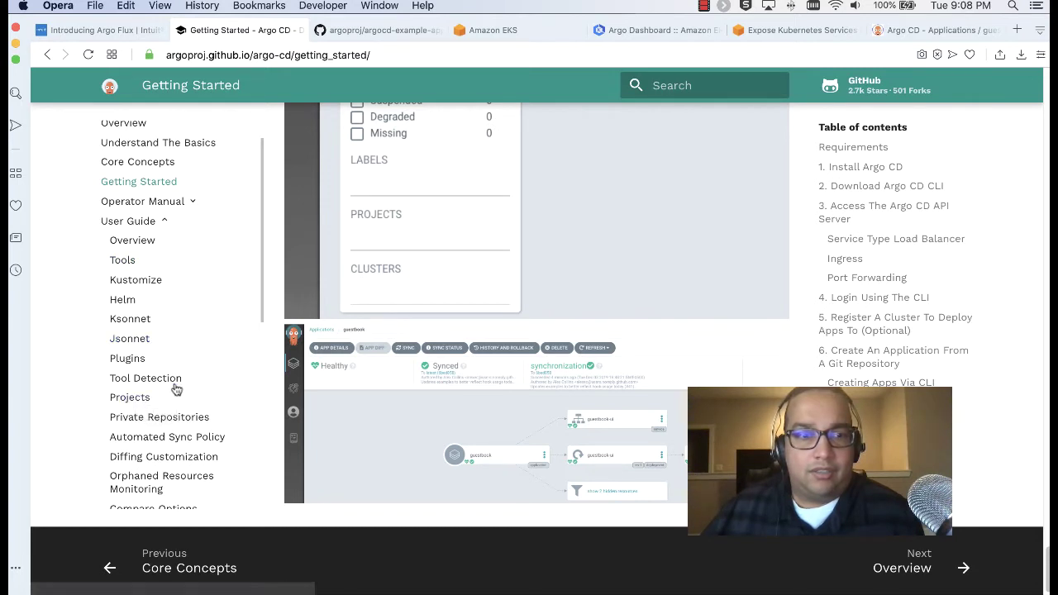
{"action": "scroll", "coordinate": [115, 271], "scroll_direction": "up", "scroll_amount": 1}
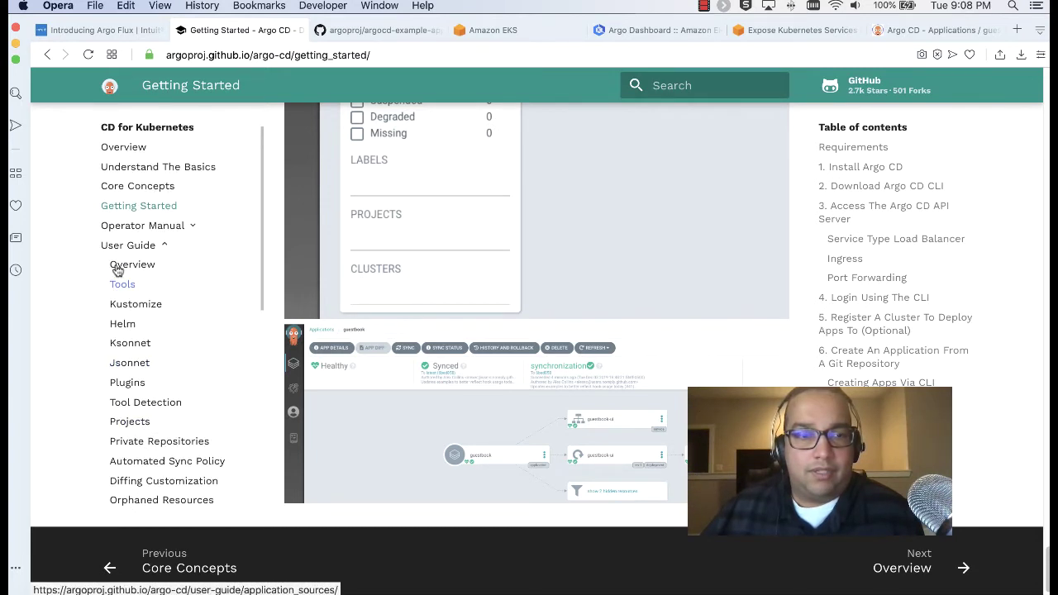
Expand Operator Manual in the docs sidebar and open the User Guide Overview page
{"action": "left_click", "coordinate": [154, 232]}
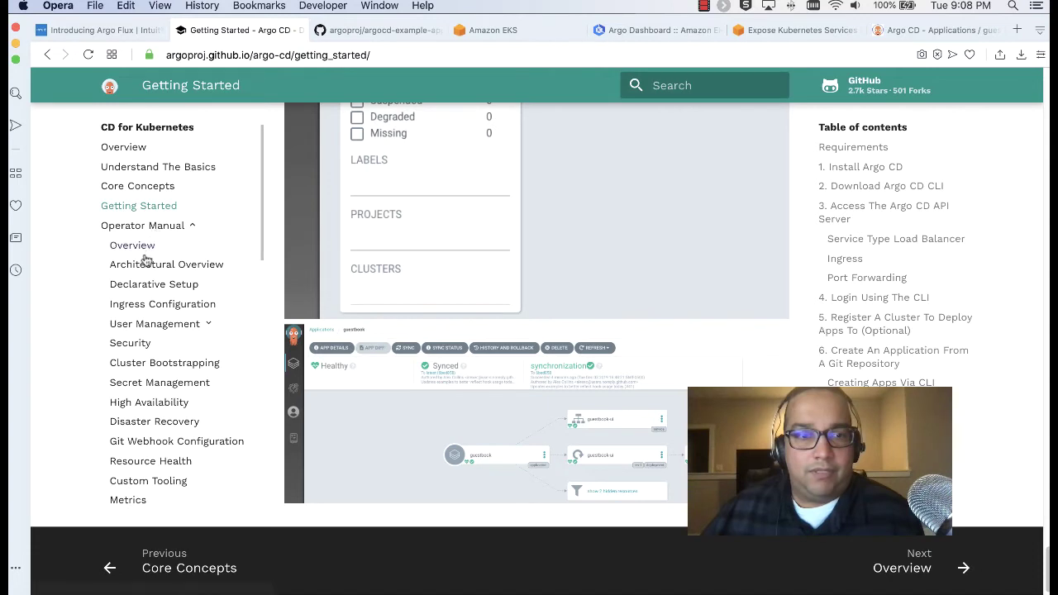
{"action": "scroll", "coordinate": [146, 271], "scroll_direction": "down", "scroll_amount": 1}
{"action": "scroll", "coordinate": [146, 271], "scroll_direction": "down", "scroll_amount": 4}
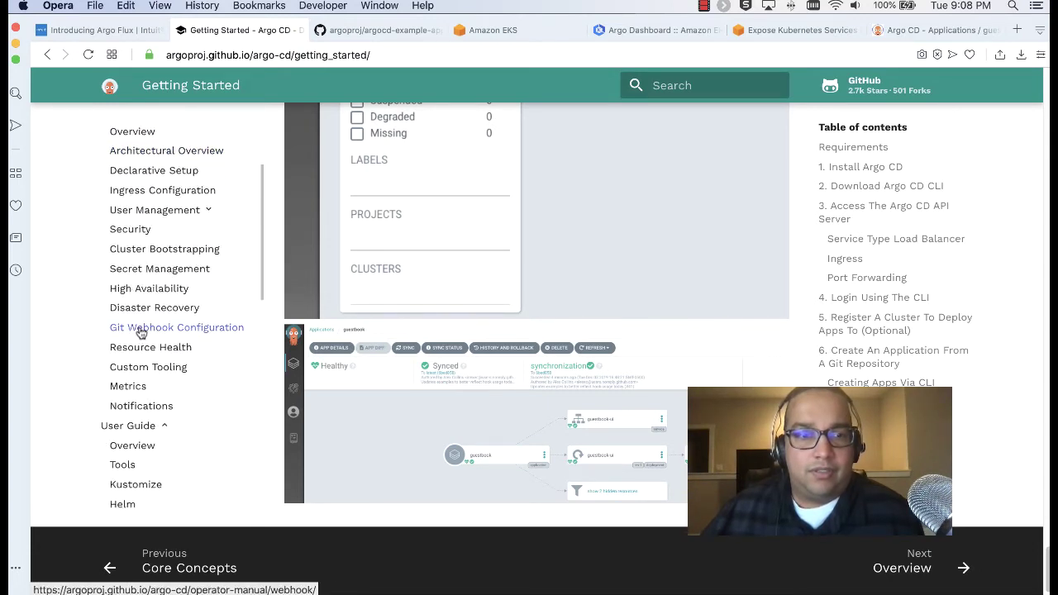
{"action": "scroll", "coordinate": [148, 334], "scroll_direction": "down", "scroll_amount": 2}
{"action": "scroll", "coordinate": [150, 341], "scroll_direction": "up", "scroll_amount": 1}
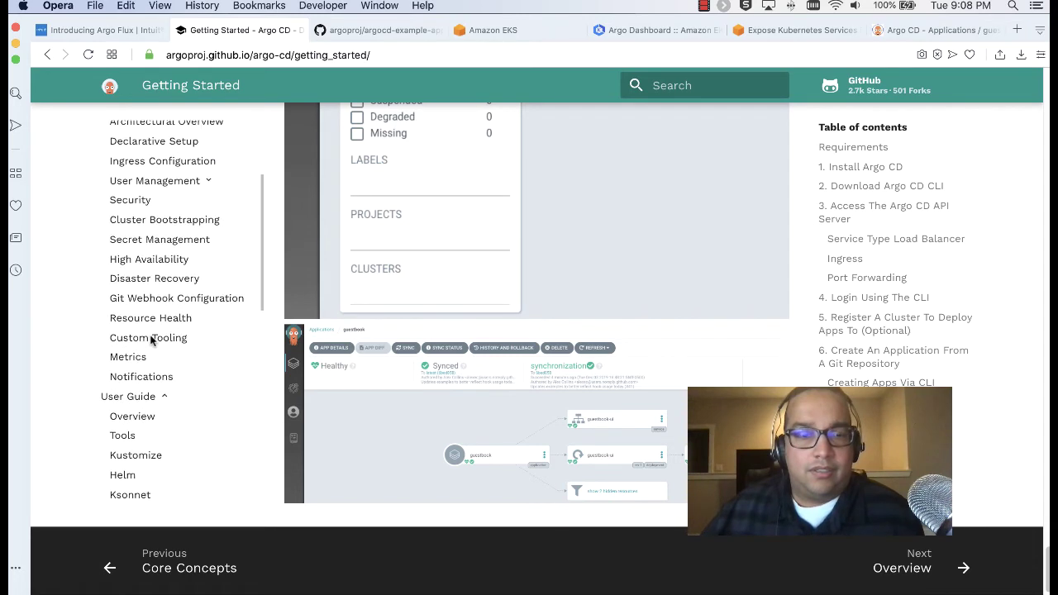
{"action": "scroll", "coordinate": [192, 314], "scroll_direction": "down", "scroll_amount": 3}
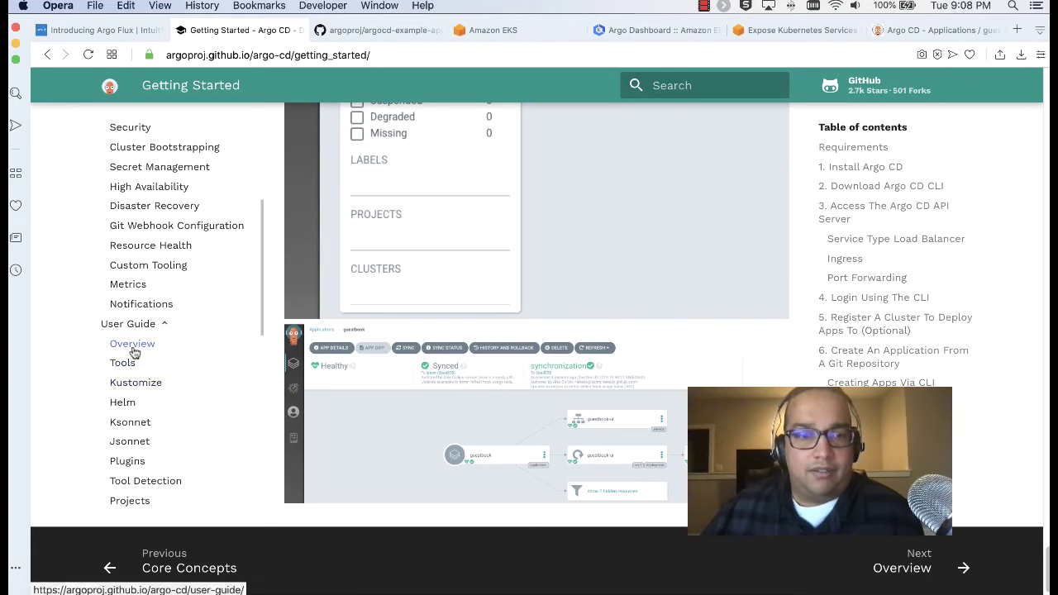
{"action": "left_click", "coordinate": [133, 347]}
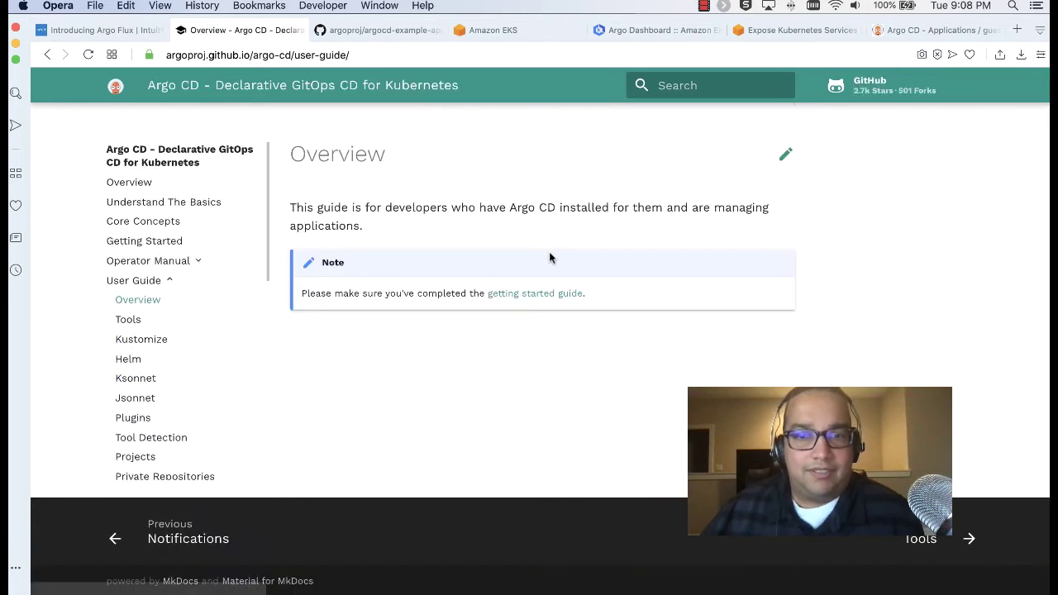
Read the User Guide Tools page, then return to the guestbook application in Argo CD
{"action": "scroll", "coordinate": [142, 343], "scroll_direction": "down", "scroll_amount": 1}
{"action": "left_click", "coordinate": [126, 311]}
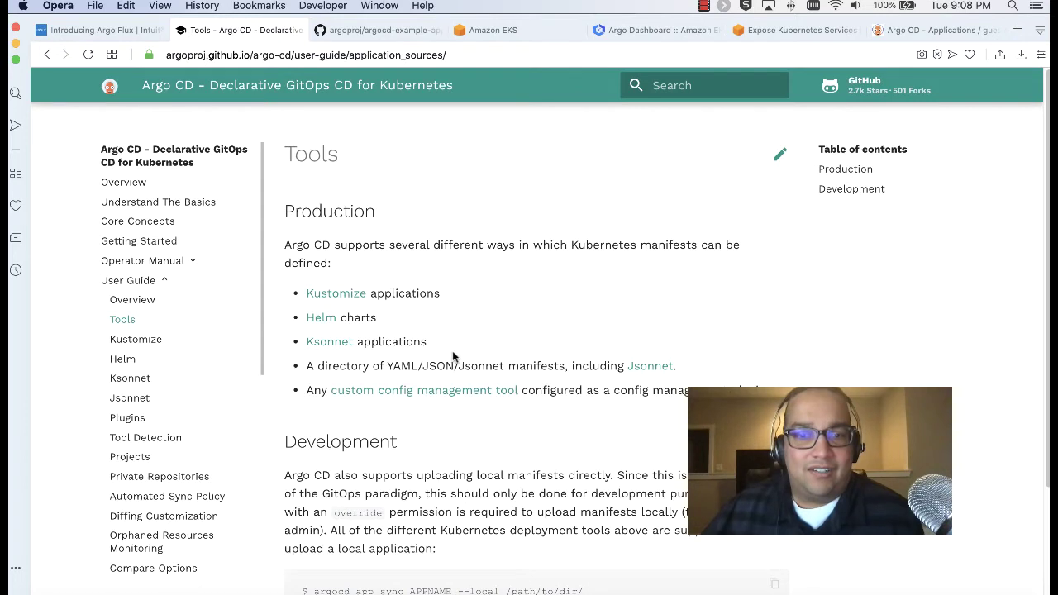
{"action": "scroll", "coordinate": [419, 286], "scroll_direction": "down", "scroll_amount": 3}
{"action": "left_click_drag", "start_coordinate": [316, 249], "coordinate": [494, 255]}
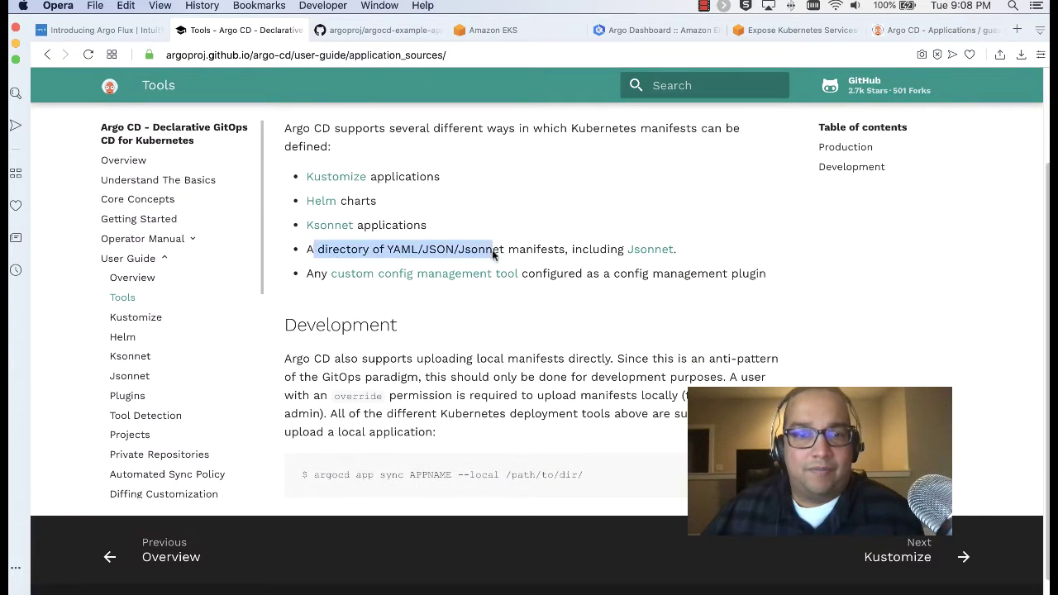
{"action": "left_click", "coordinate": [493, 255]}
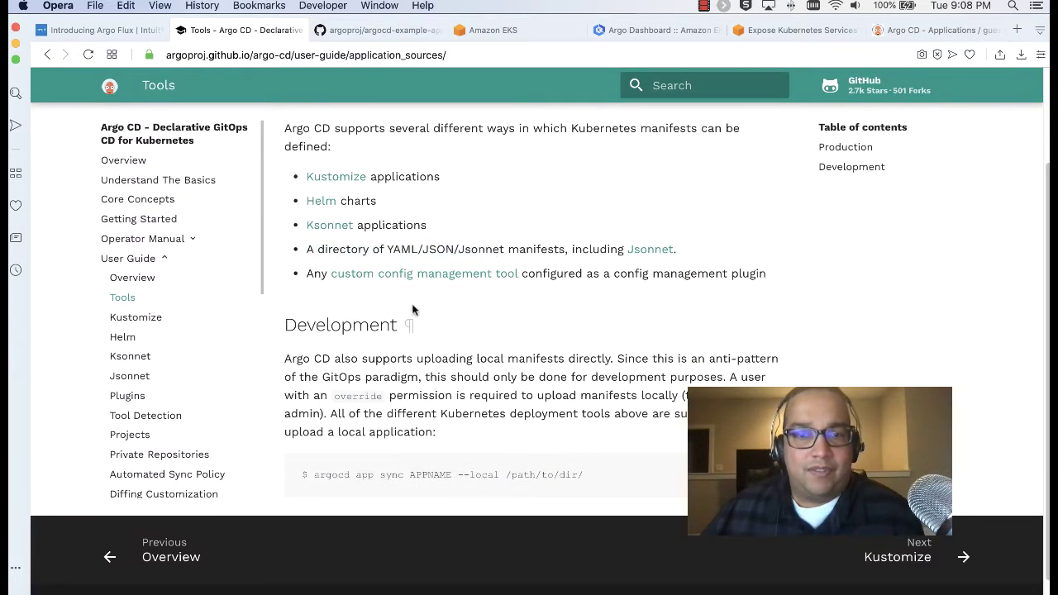
{"action": "scroll", "coordinate": [414, 307], "scroll_direction": "down", "scroll_amount": 1}
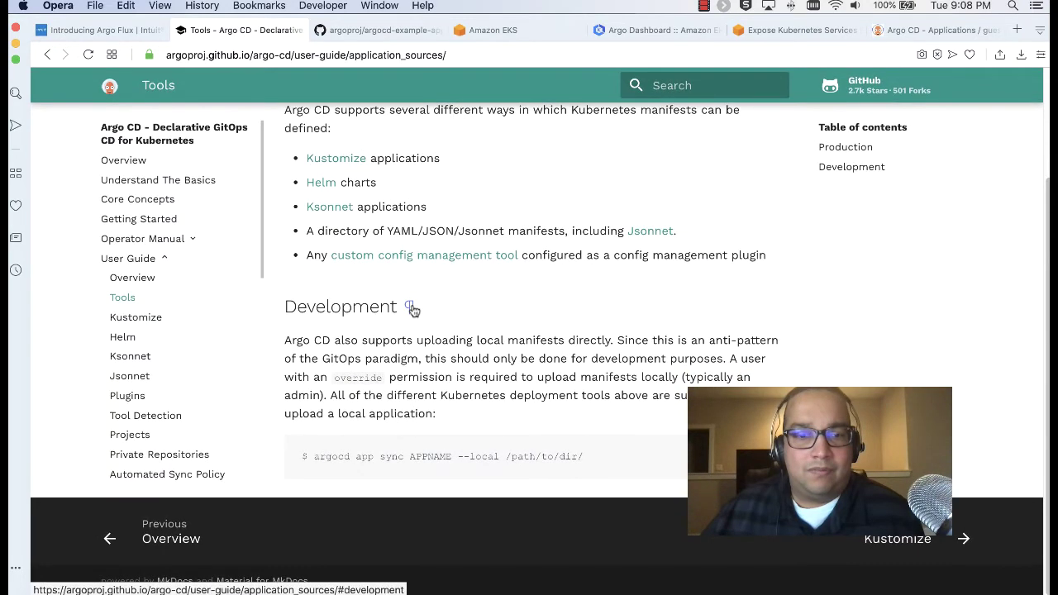
{"action": "scroll", "coordinate": [413, 306], "scroll_direction": "up", "scroll_amount": 2}
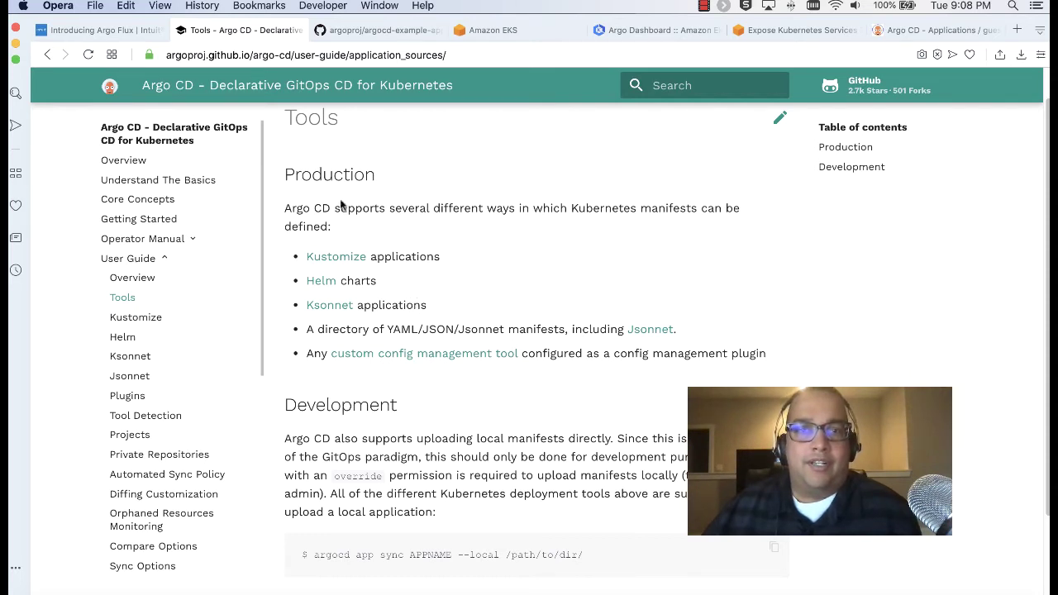
{"action": "left_click", "coordinate": [909, 30]}
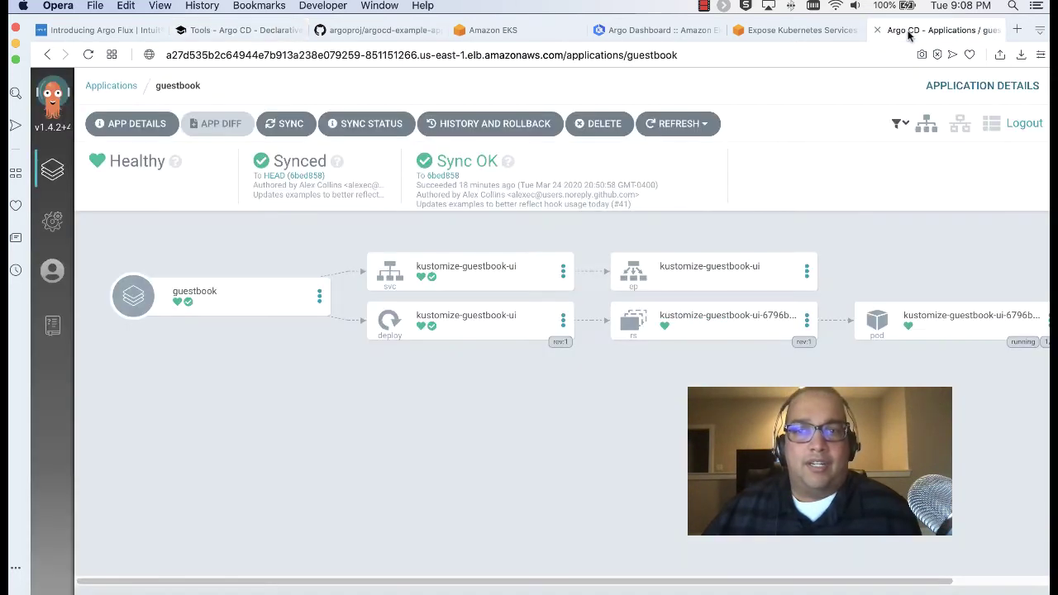
Glance at guestbook's APP DETAILS, go back to Applications, then switch to the argocd-example-apps GitHub tab
{"action": "left_click", "coordinate": [113, 130]}
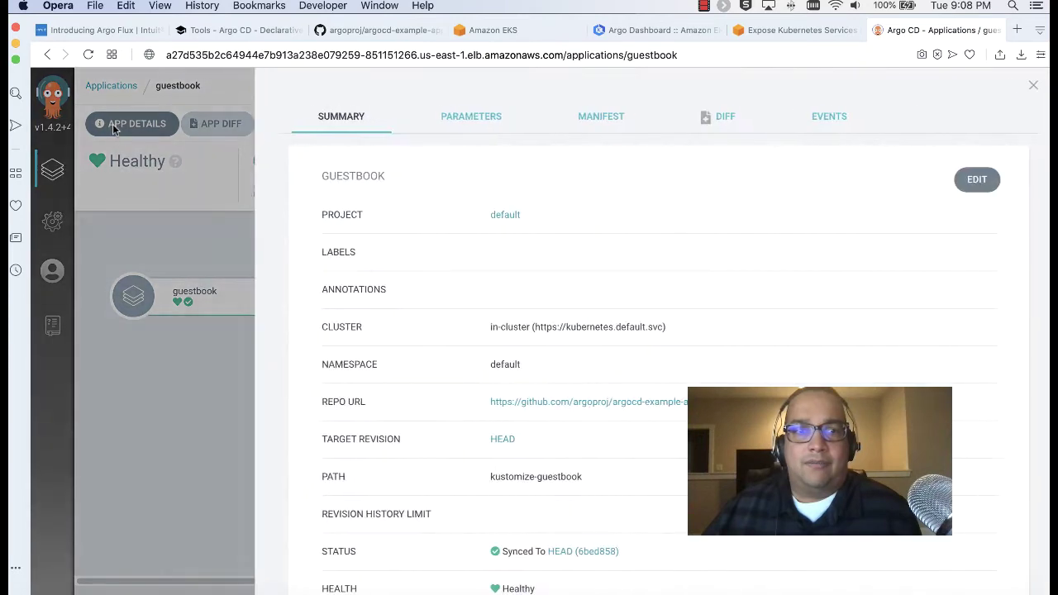
{"action": "left_click", "coordinate": [1011, 93]}
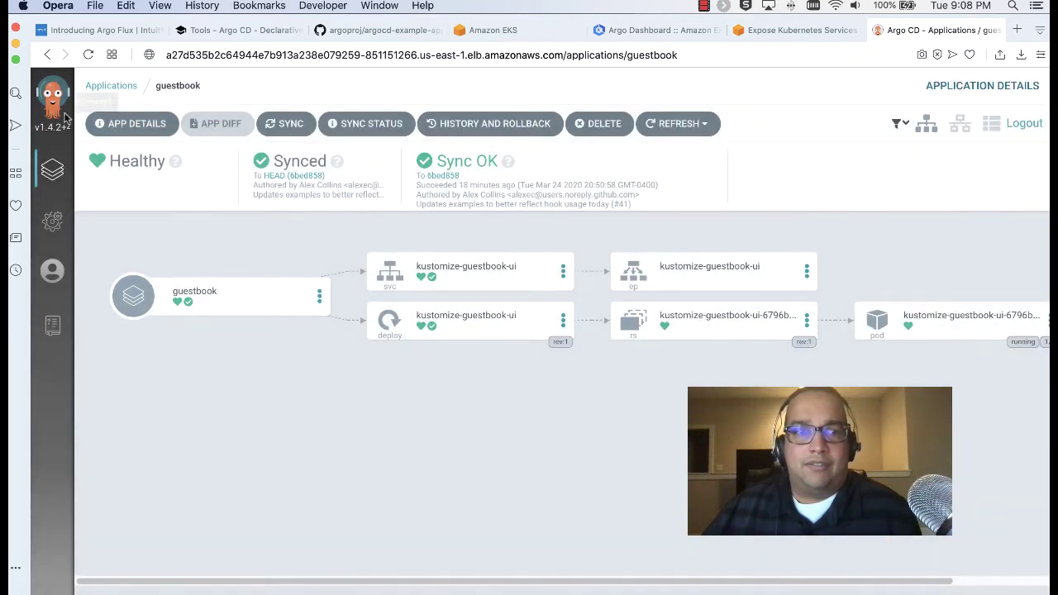
{"action": "left_click", "coordinate": [120, 86]}
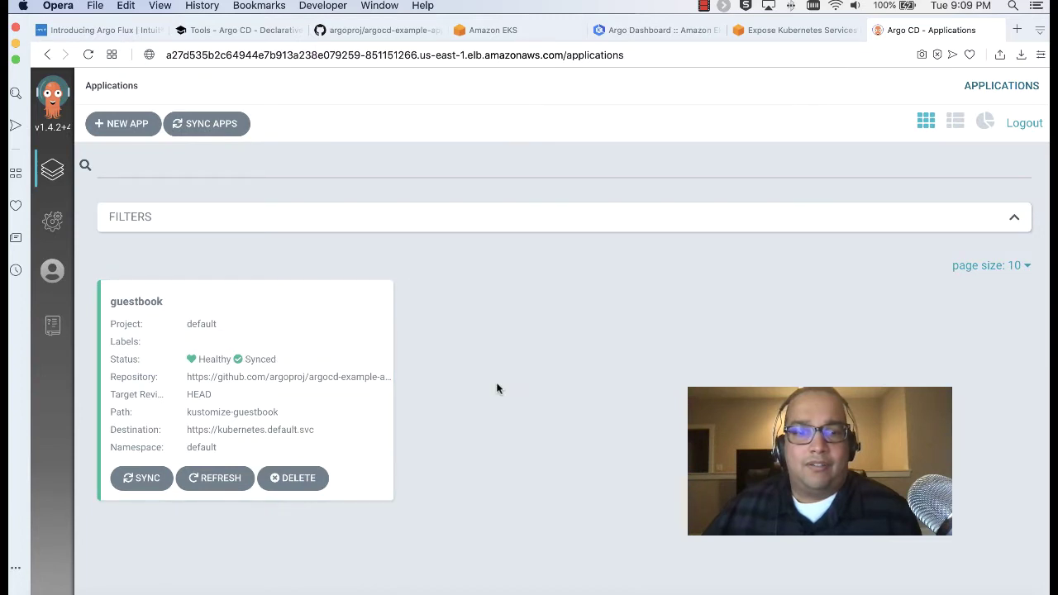
{"action": "left_click", "coordinate": [326, 29]}
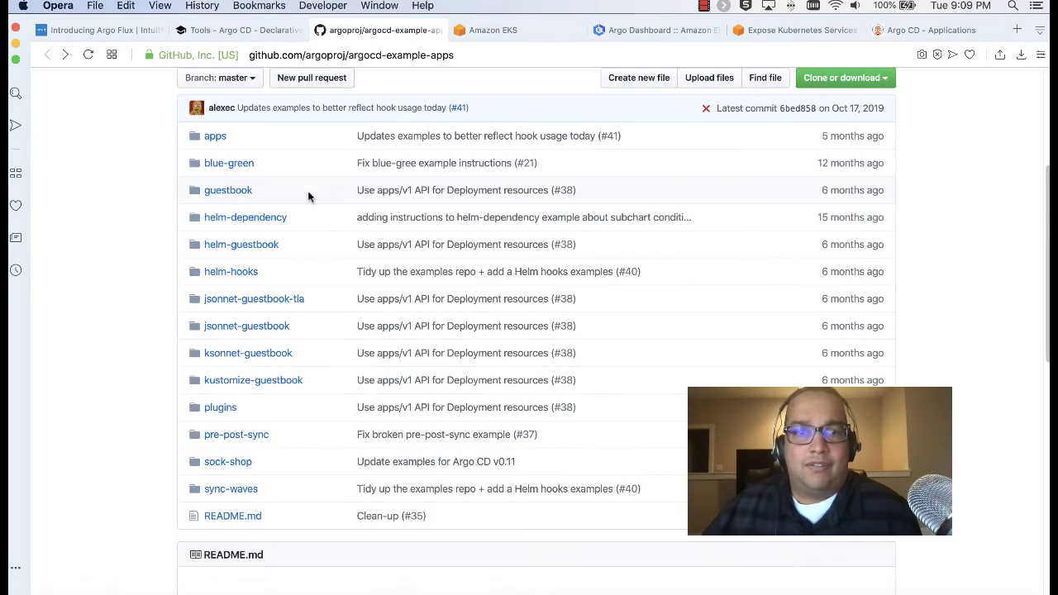
Open the guestbook folder on GitHub and view guestbook-ui-svc.yaml
{"action": "left_click", "coordinate": [247, 195]}
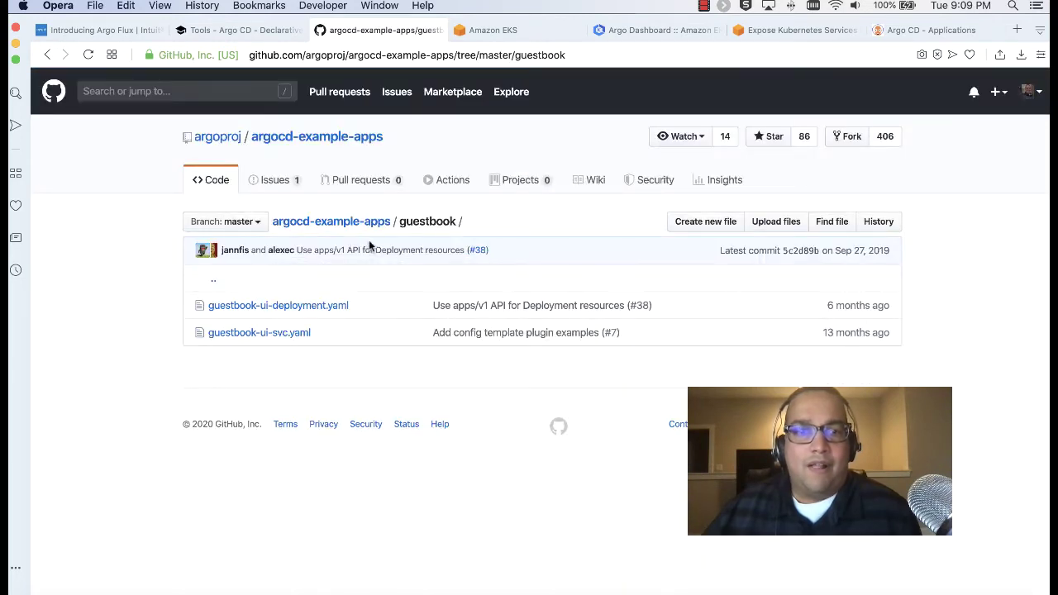
{"action": "left_click", "coordinate": [47, 55]}
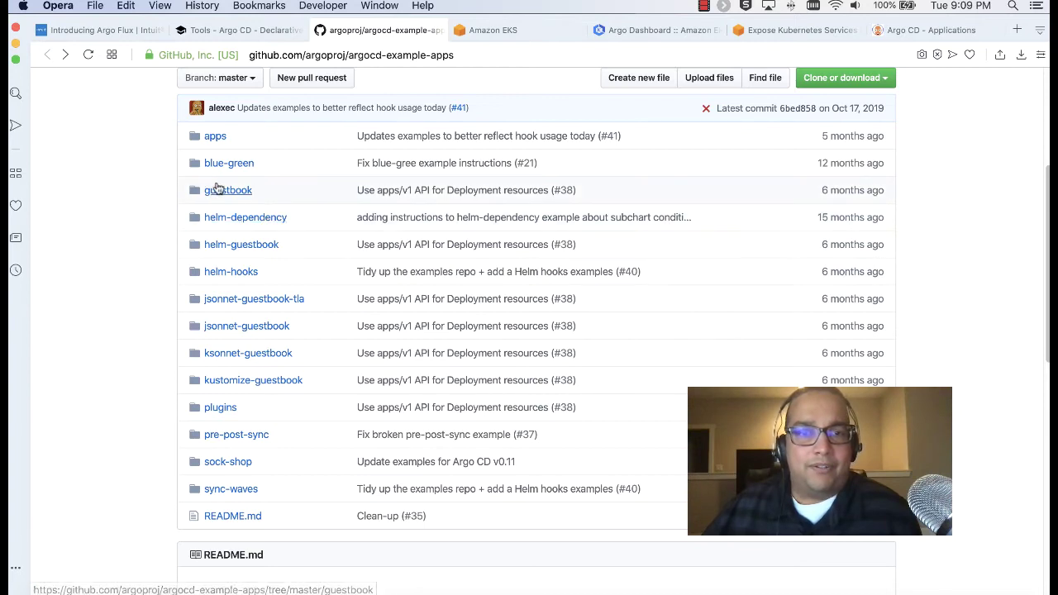
{"action": "left_click", "coordinate": [221, 190]}
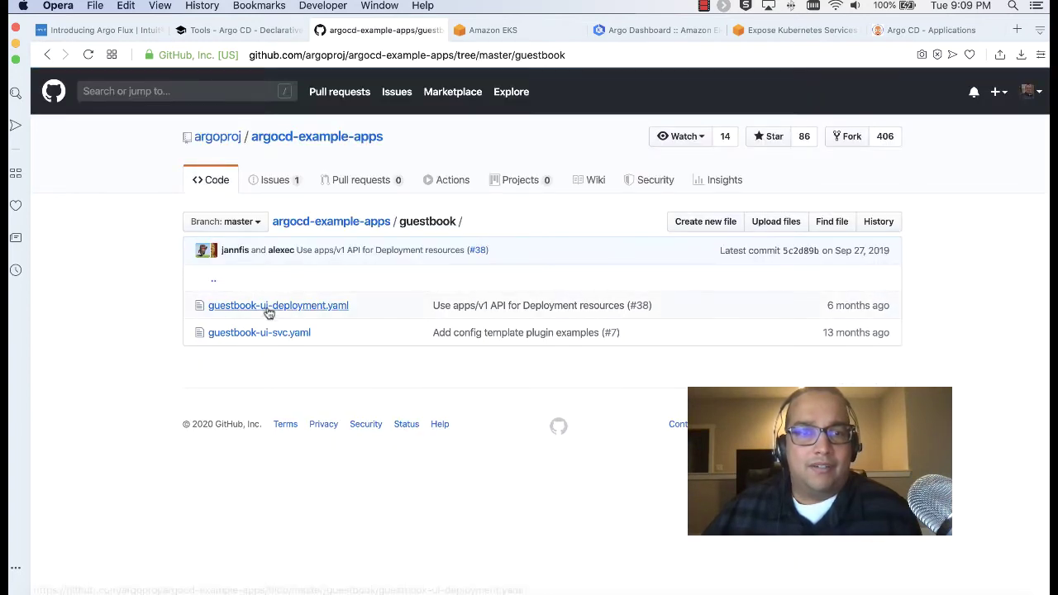
{"action": "left_click", "coordinate": [272, 337]}
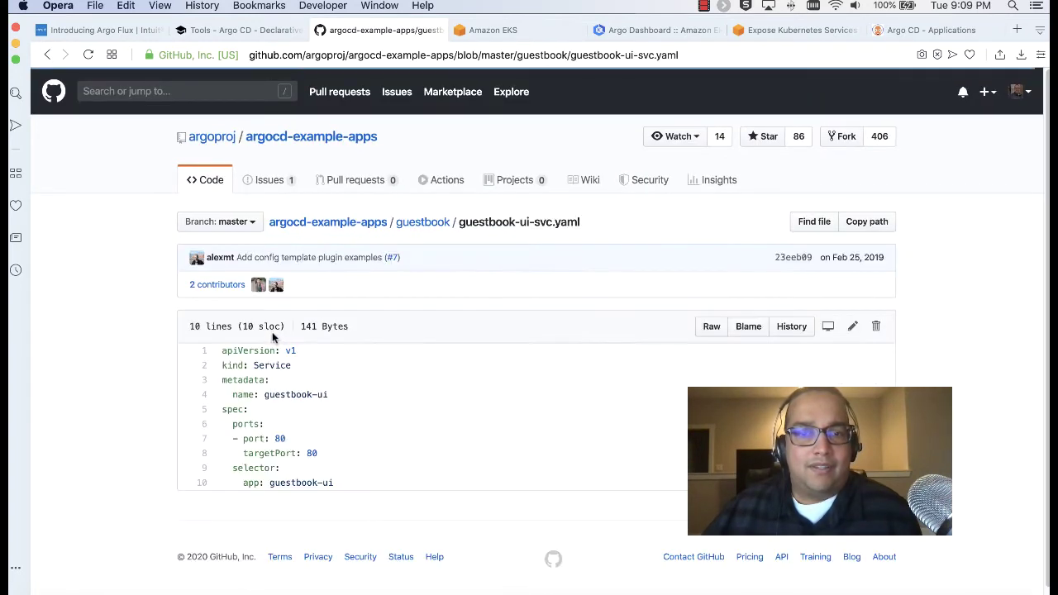
{"action": "scroll", "coordinate": [272, 331], "scroll_direction": "down", "scroll_amount": 1}
View guestbook-ui-deployment.yaml, go back to the repository root, and return to Argo CD
{"action": "left_click", "coordinate": [47, 56]}
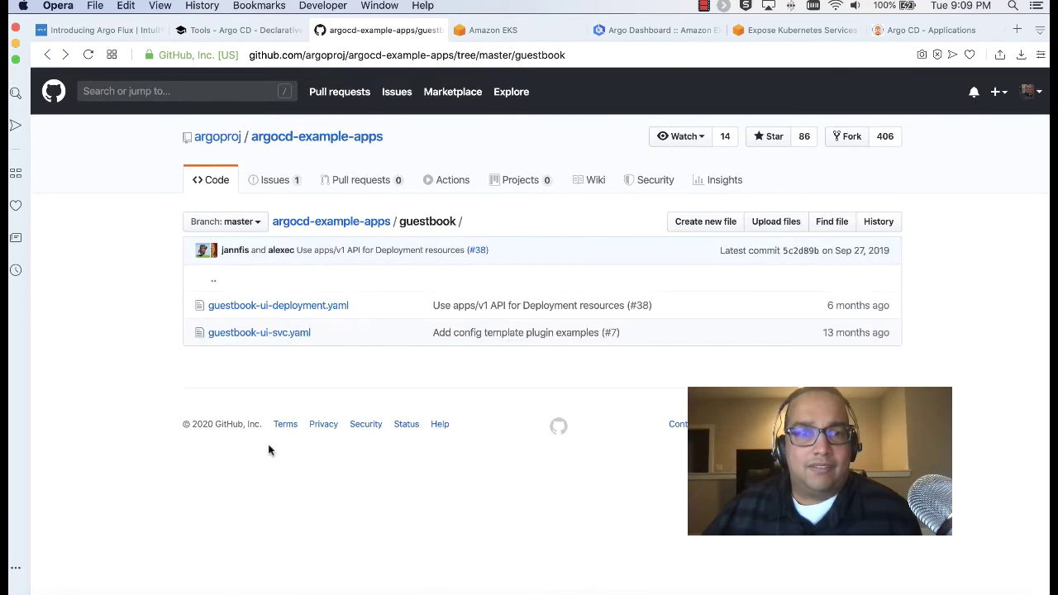
{"action": "left_click", "coordinate": [299, 304]}
{"action": "scroll", "coordinate": [364, 365], "scroll_direction": "down", "scroll_amount": 4}
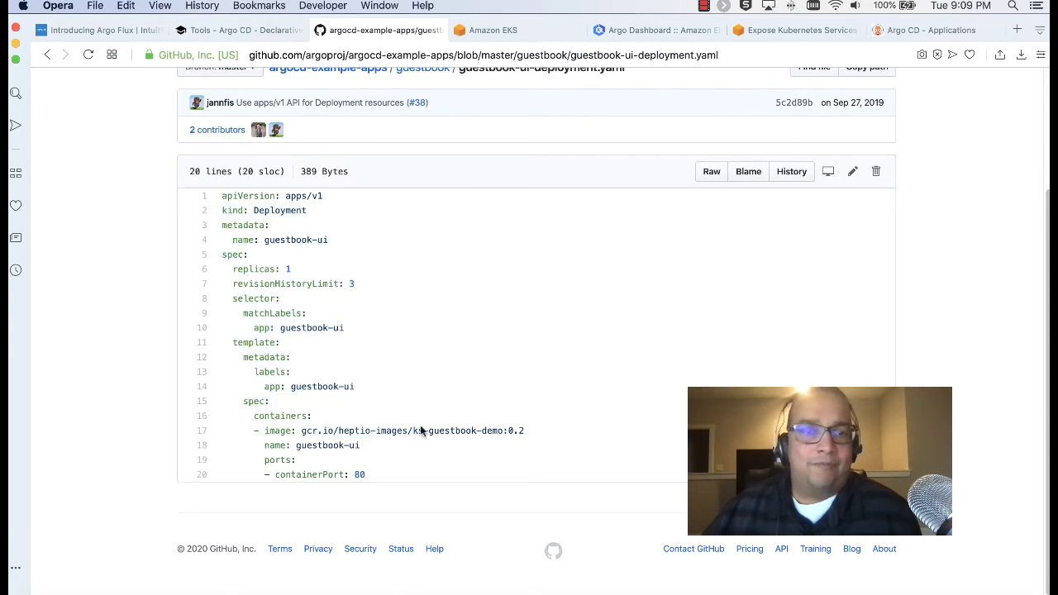
{"action": "left_click", "coordinate": [45, 57]}
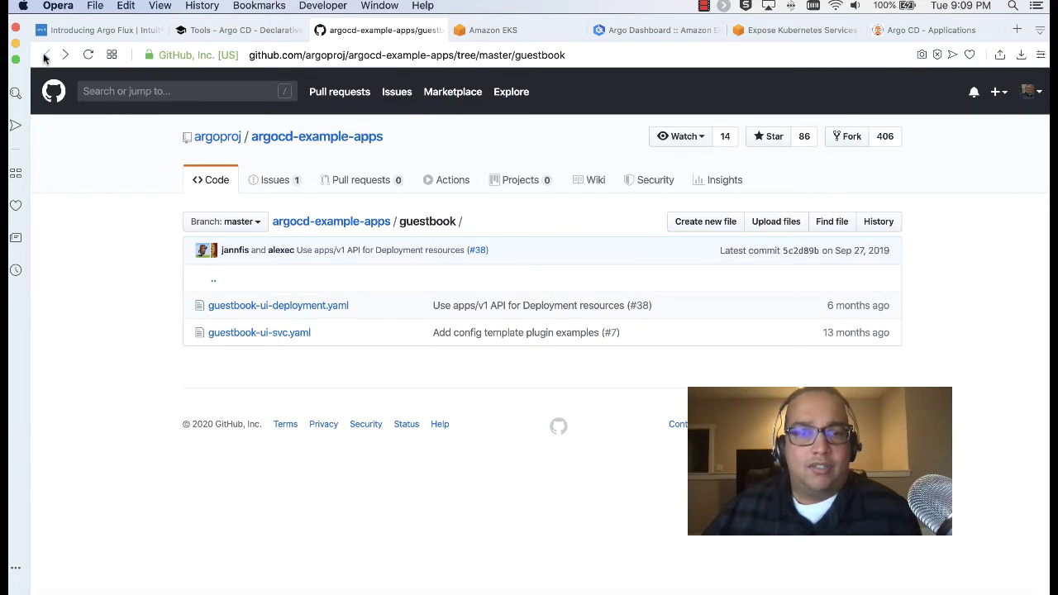
{"action": "left_click", "coordinate": [45, 56]}
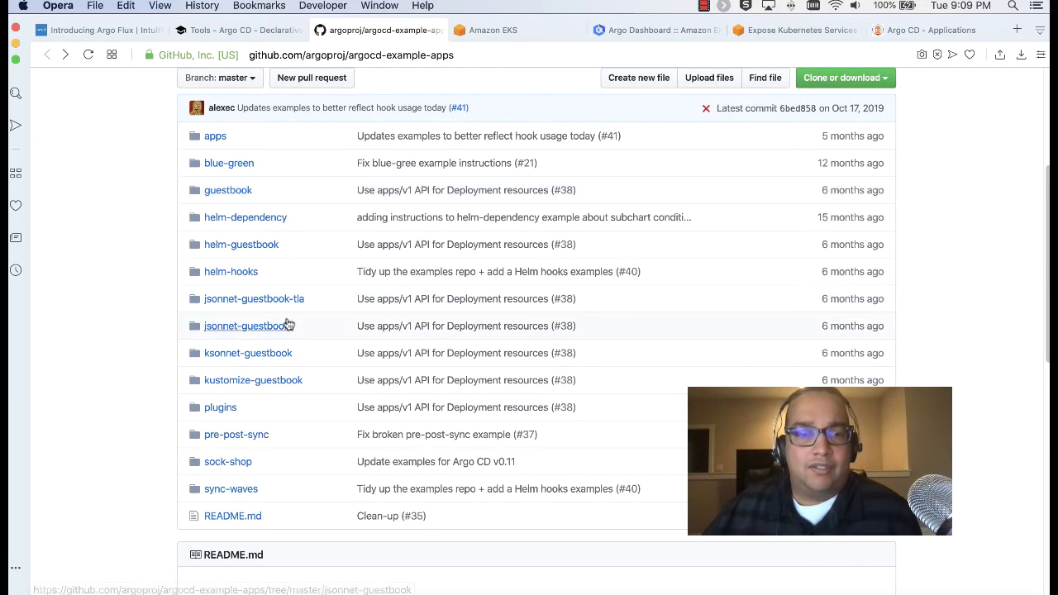
{"action": "scroll", "coordinate": [273, 248], "scroll_direction": "up", "scroll_amount": 3}
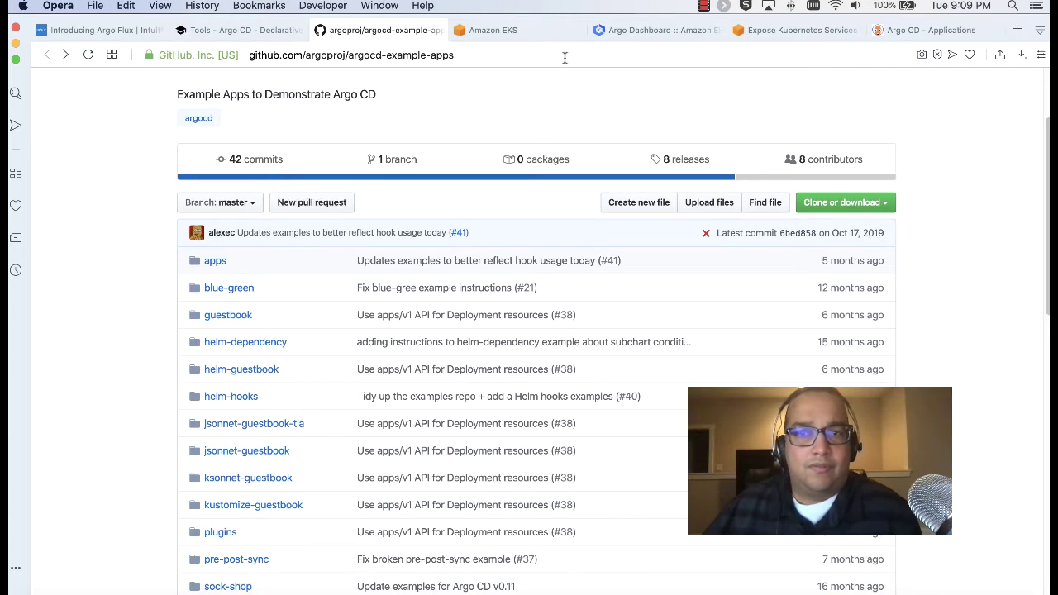
{"action": "left_click", "coordinate": [900, 30]}
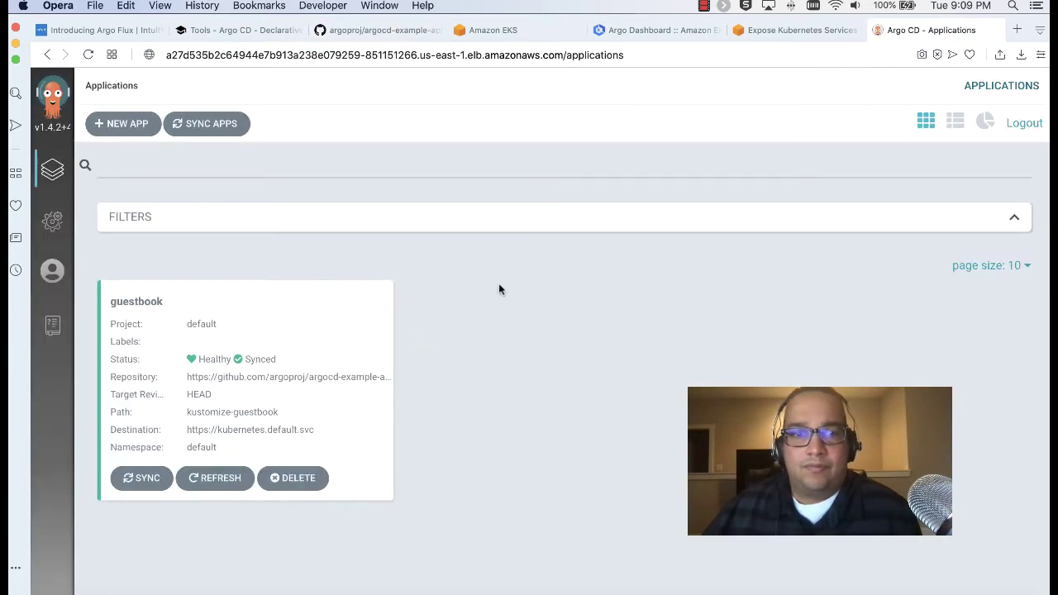
In a new tab, go to GitHub and open the profile's repositories list
{"action": "left_click", "coordinate": [1016, 30]}
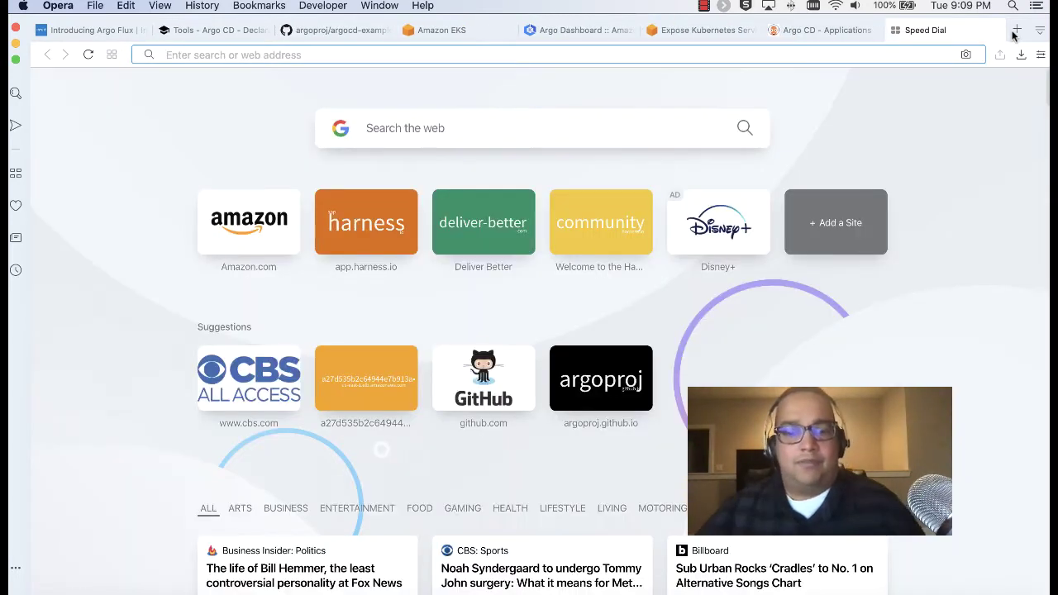
{"action": "type", "text": "gi"}
{"action": "key", "text": "Return"}
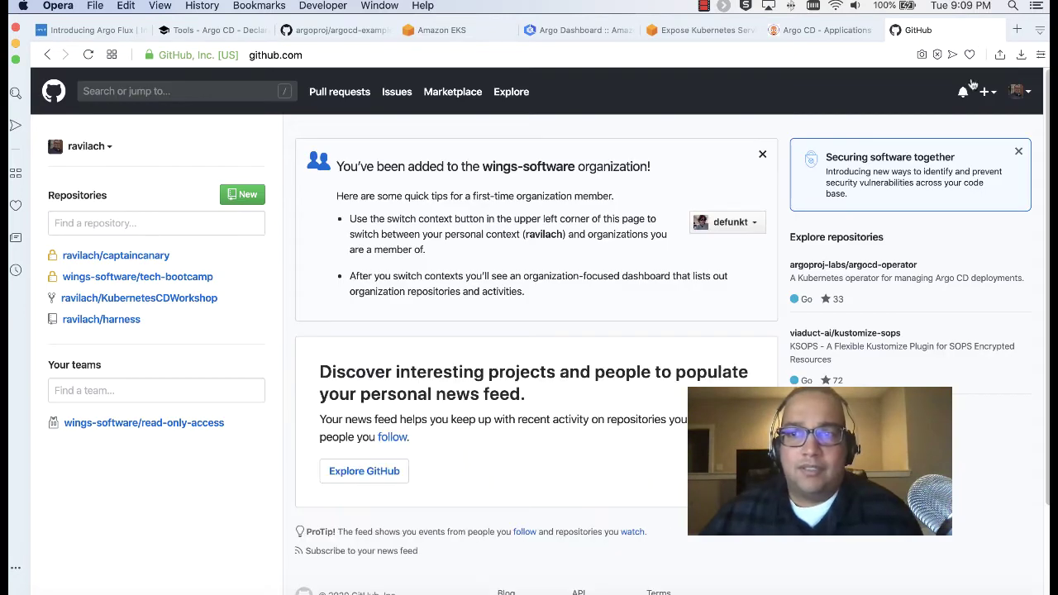
{"action": "left_click", "coordinate": [1024, 93]}
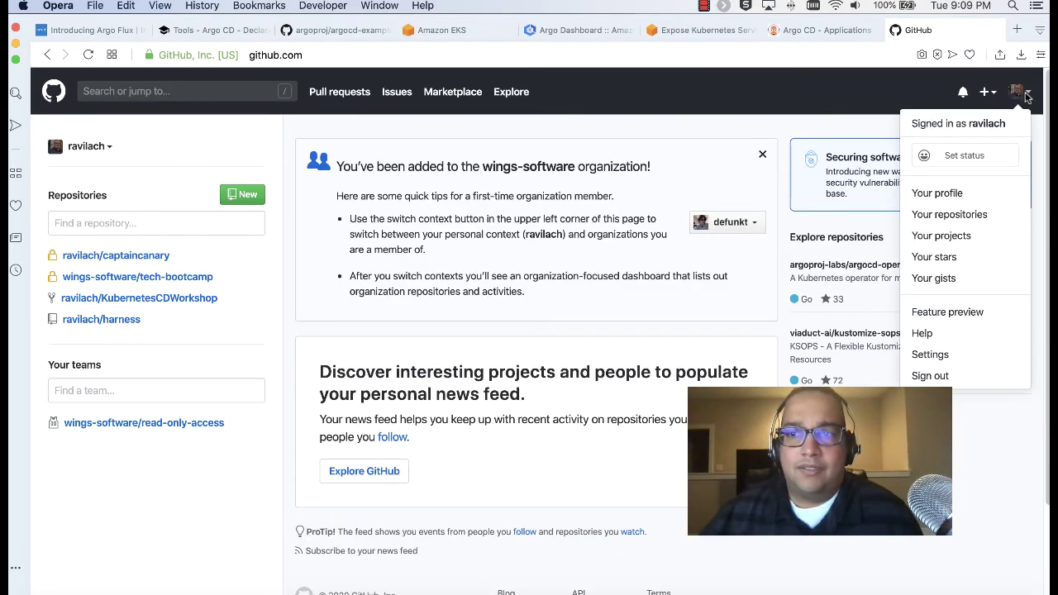
{"action": "left_click", "coordinate": [961, 192]}
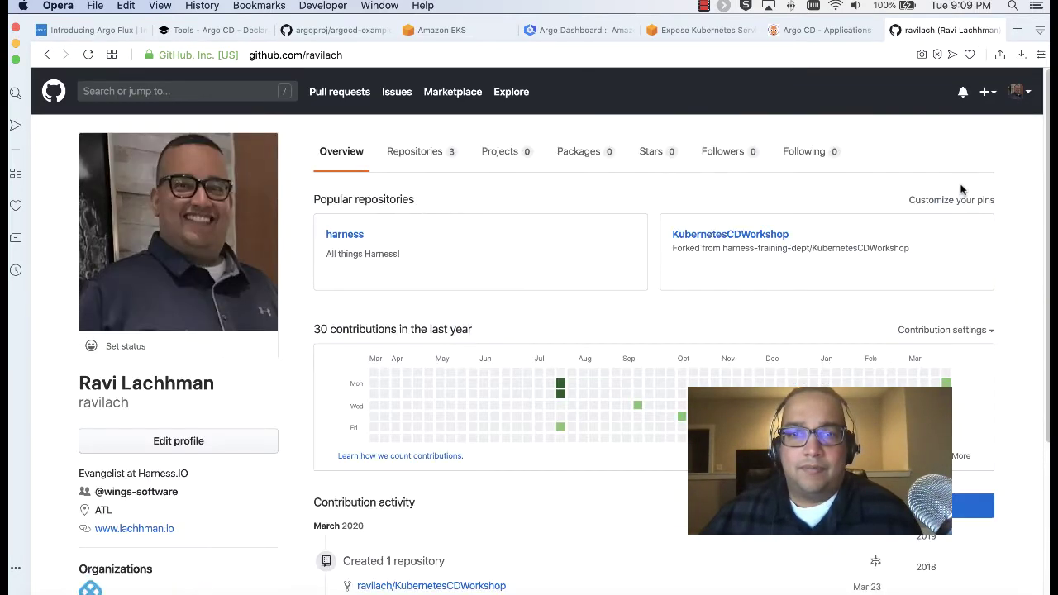
{"action": "scroll", "coordinate": [619, 267], "scroll_direction": "down", "scroll_amount": 2}
{"action": "scroll", "coordinate": [614, 267], "scroll_direction": "up", "scroll_amount": 1}
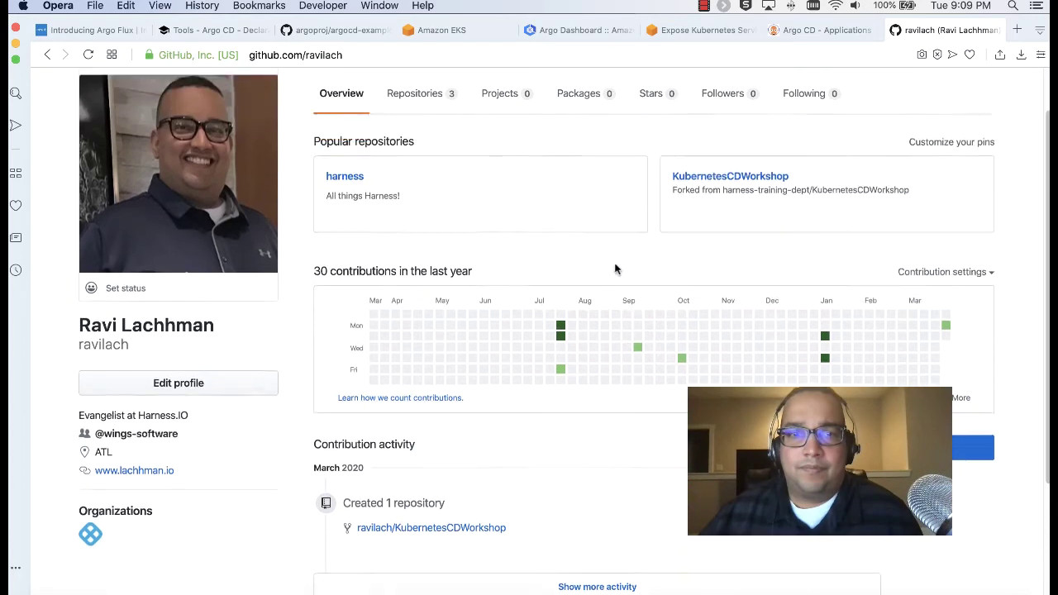
{"action": "left_click", "coordinate": [407, 98]}
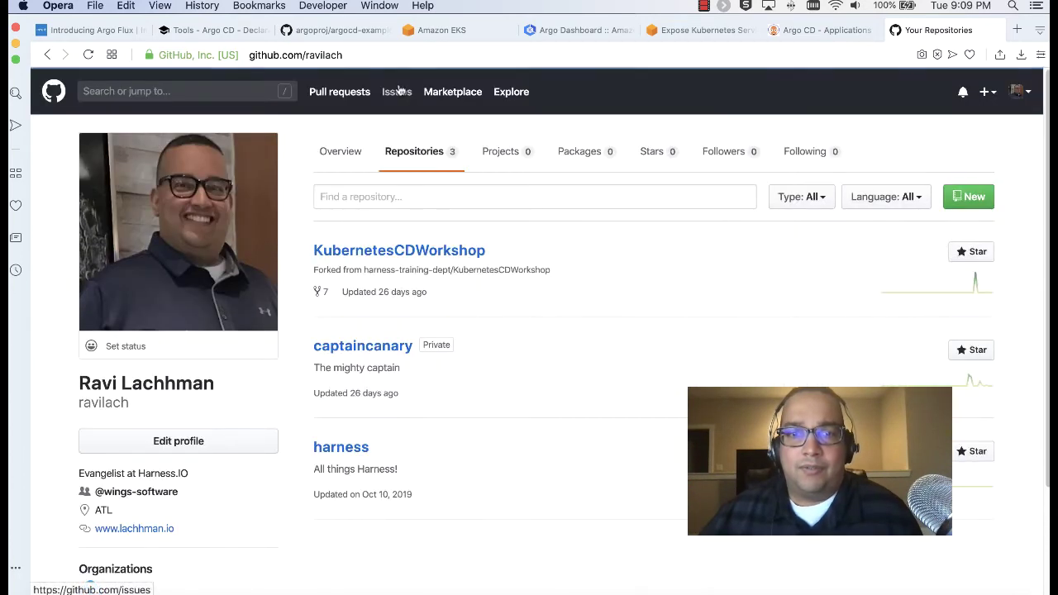
Start a new repository named argotest, described 'Argo Test Repo', with a README
{"action": "left_click", "coordinate": [971, 196]}
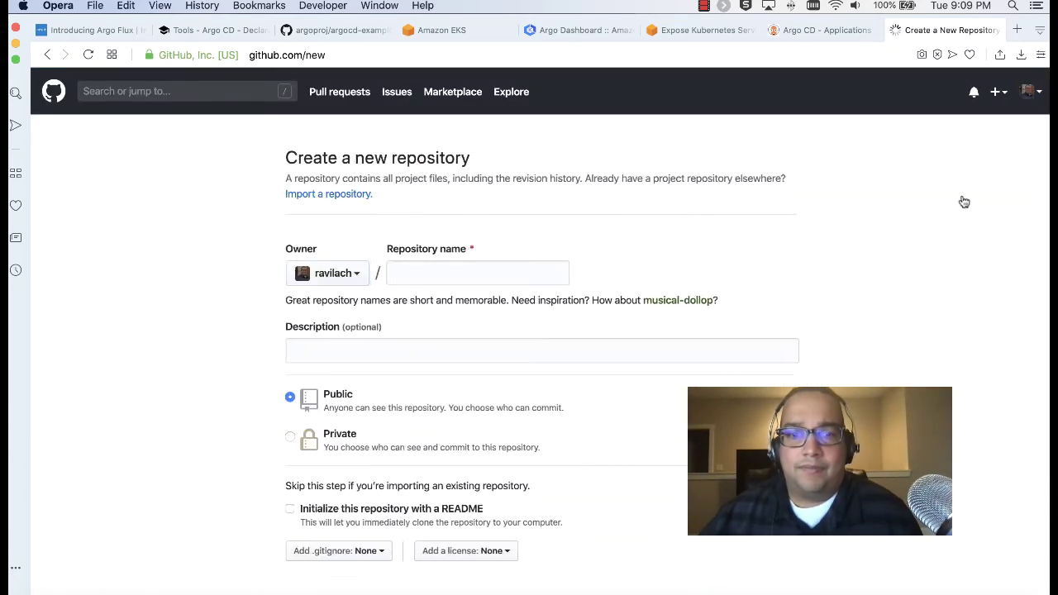
{"action": "left_click", "coordinate": [453, 271]}
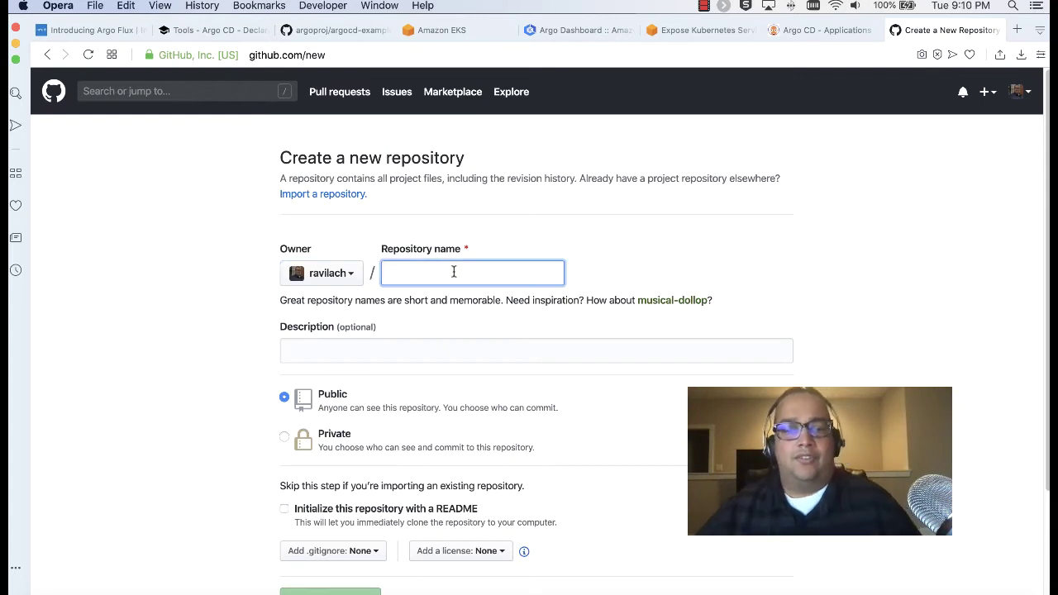
{"action": "type", "text": "aro"}
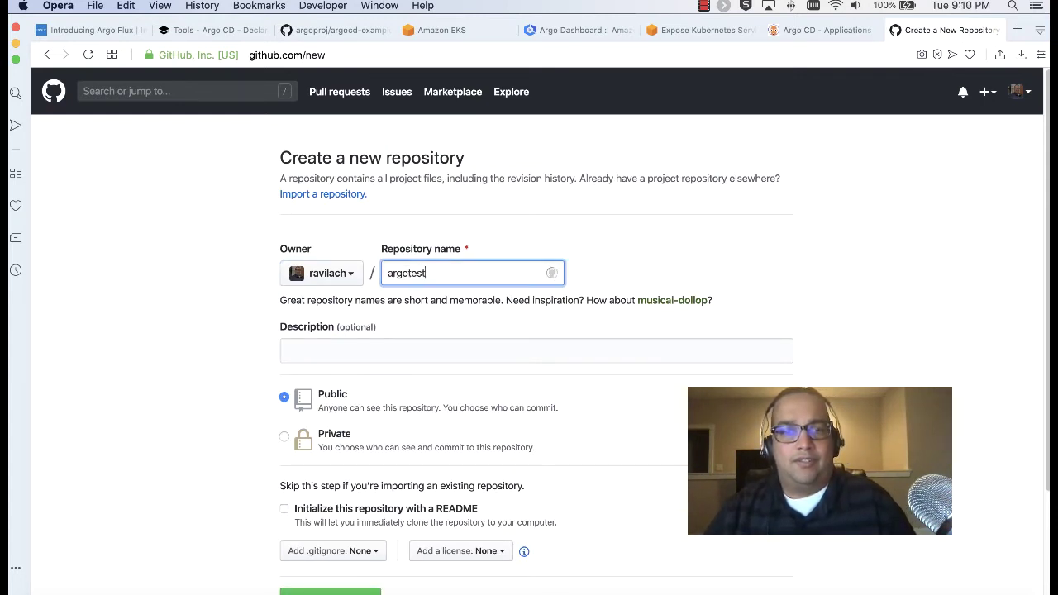
{"action": "left_click", "coordinate": [408, 350]}
{"action": "type", "text": "ARgo"}
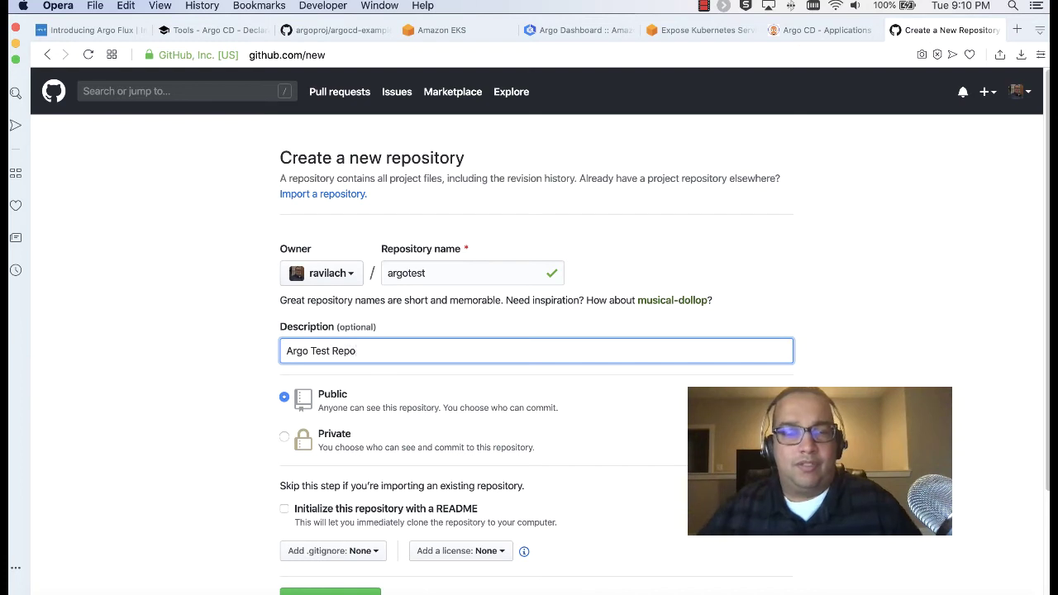
{"action": "left_click", "coordinate": [382, 510]}
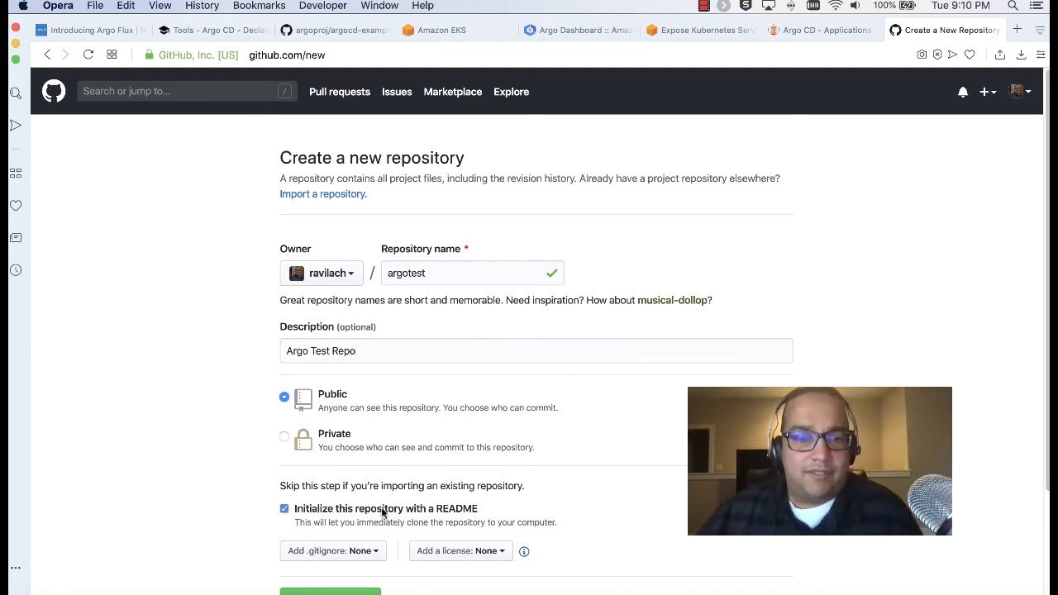
Leave the .gitignore template as None and create the argotest repository
{"action": "scroll", "coordinate": [356, 545], "scroll_direction": "down", "scroll_amount": 3}
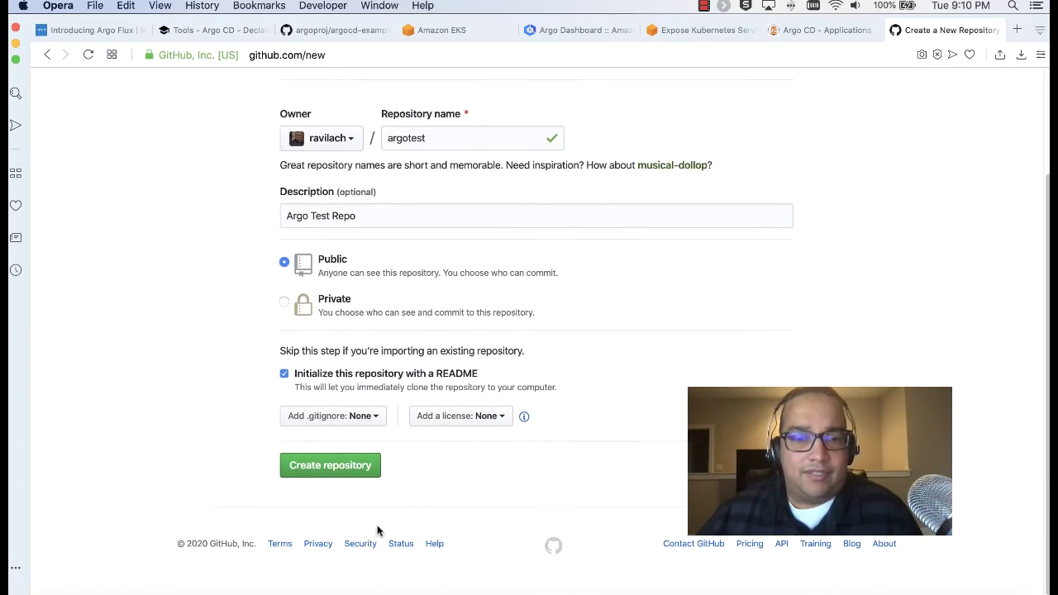
{"action": "left_click", "coordinate": [360, 422]}
{"action": "left_click", "coordinate": [232, 417]}
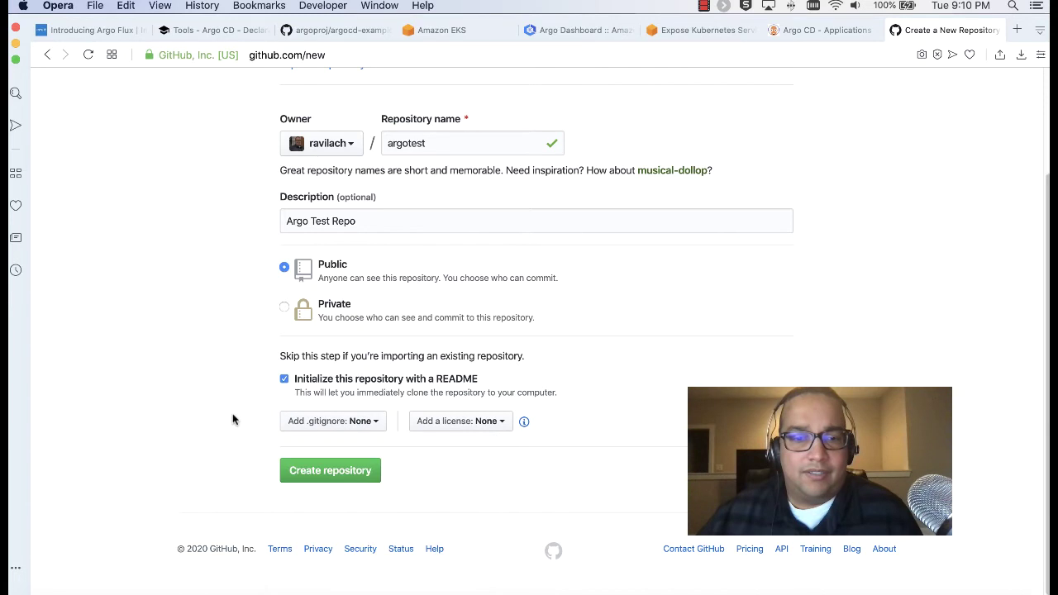
{"action": "left_click", "coordinate": [379, 422]}
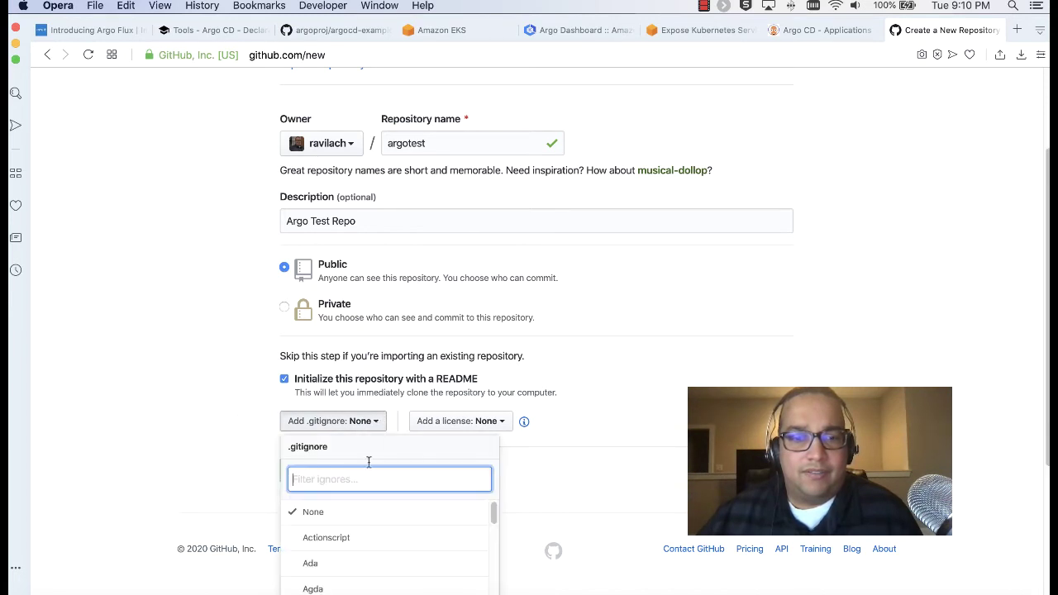
{"action": "scroll", "coordinate": [369, 471], "scroll_direction": "down", "scroll_amount": 4}
{"action": "left_click_drag", "start_coordinate": [494, 338], "coordinate": [578, 302]}
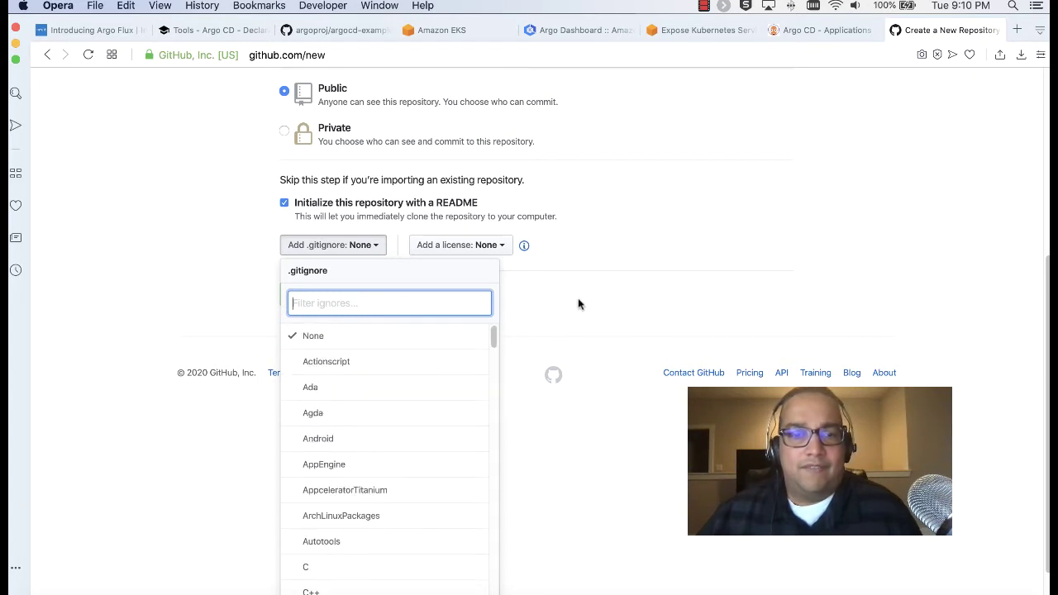
{"action": "left_click", "coordinate": [578, 302]}
{"action": "left_click", "coordinate": [329, 477]}
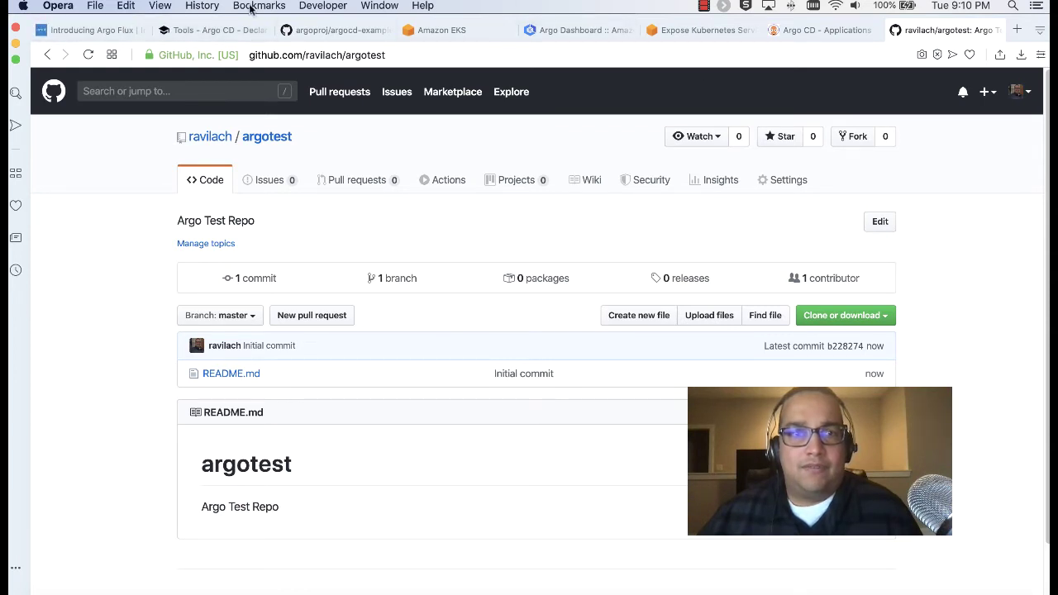
Revisit the YAML/JSON/Jsonnet directory option on the Argo CD Tools page, then return to argotest
{"action": "left_click", "coordinate": [214, 30]}
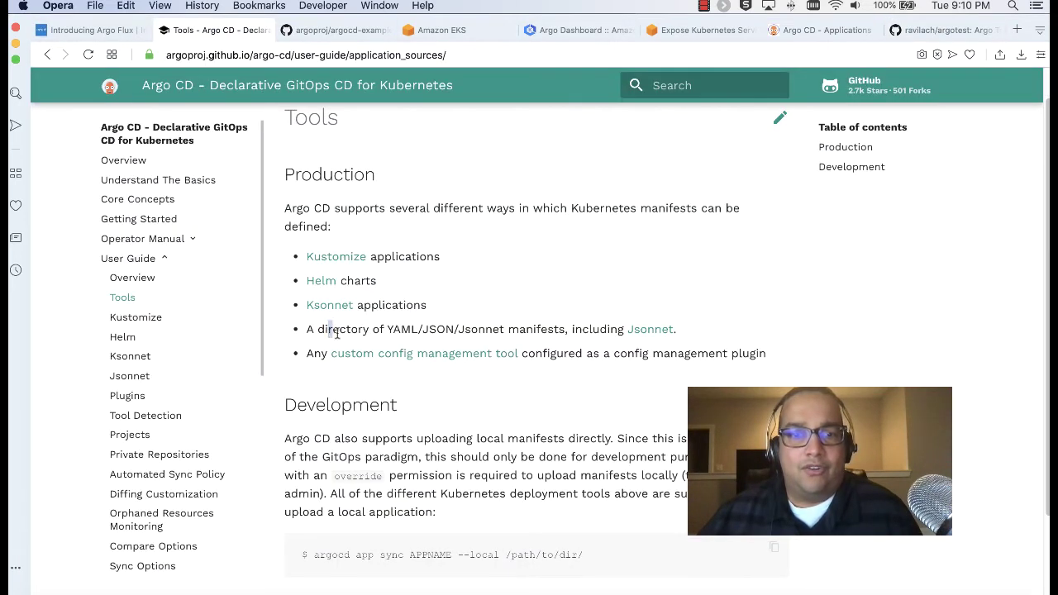
{"action": "left_click_drag", "start_coordinate": [337, 330], "coordinate": [350, 330]}
{"action": "left_click", "coordinate": [465, 331]}
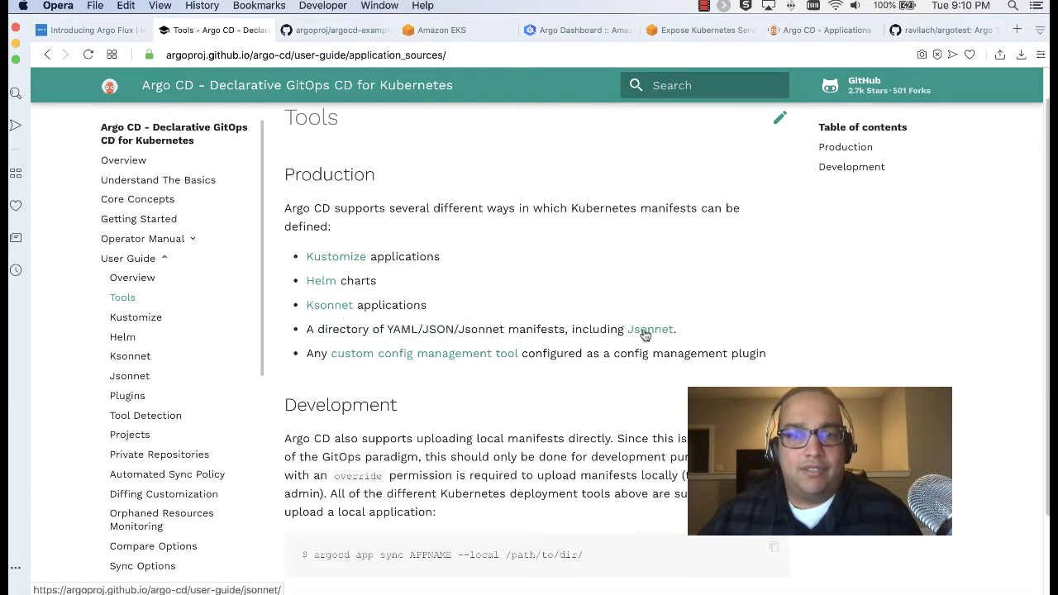
{"action": "scroll", "coordinate": [645, 334], "scroll_direction": "down", "scroll_amount": 3}
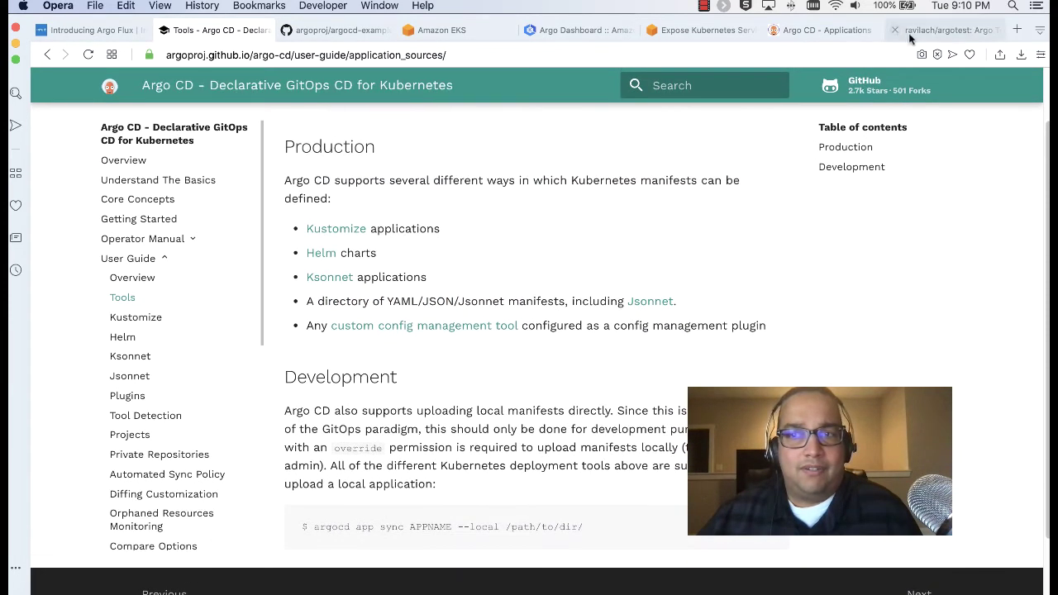
{"action": "left_click", "coordinate": [909, 33]}
Search Google for 'nginx kubernetes template' in a new tab
{"action": "left_click", "coordinate": [1017, 30]}
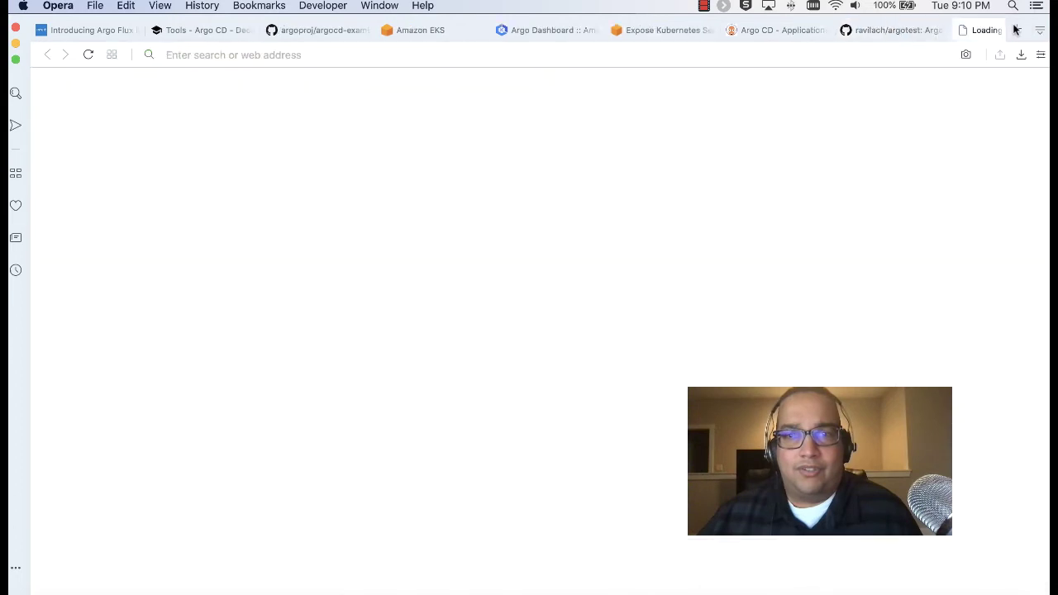
{"action": "type", "text": "nginx"}
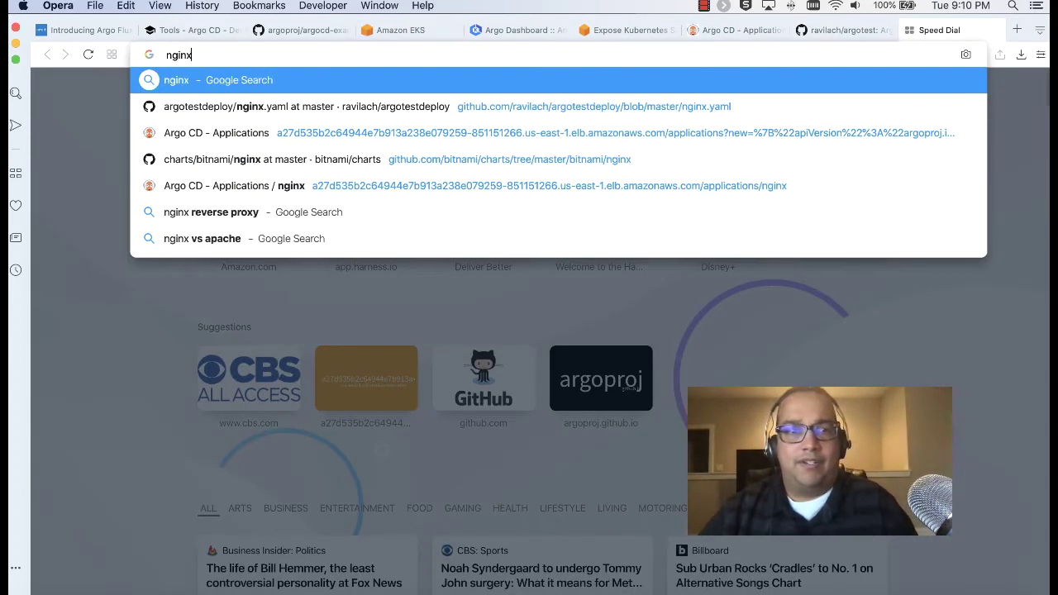
{"action": "type", "text": " kubernete"}
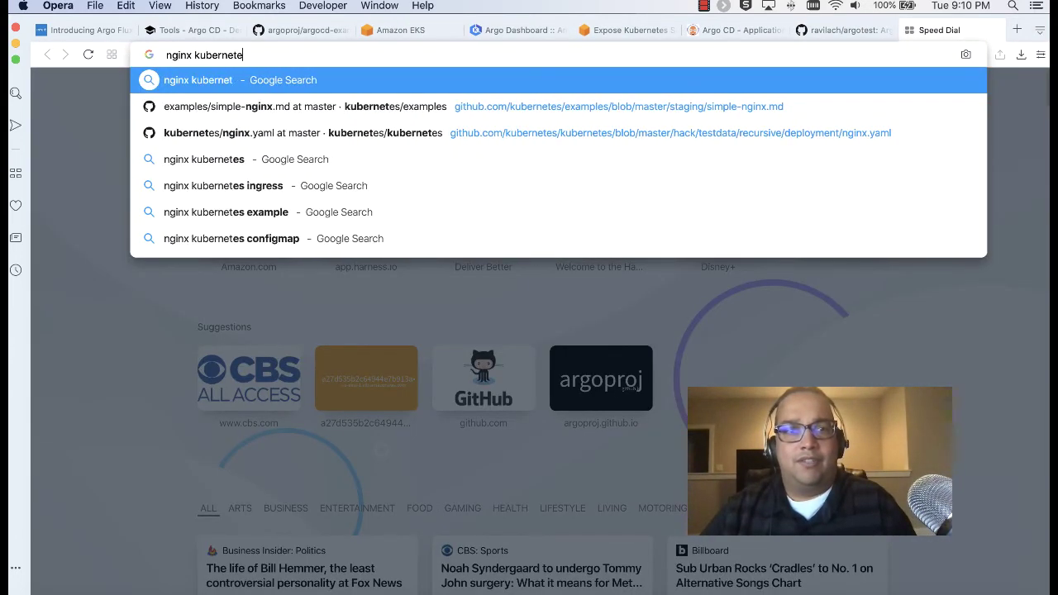
{"action": "type", "text": "s template"}
{"action": "key", "text": "Return"}
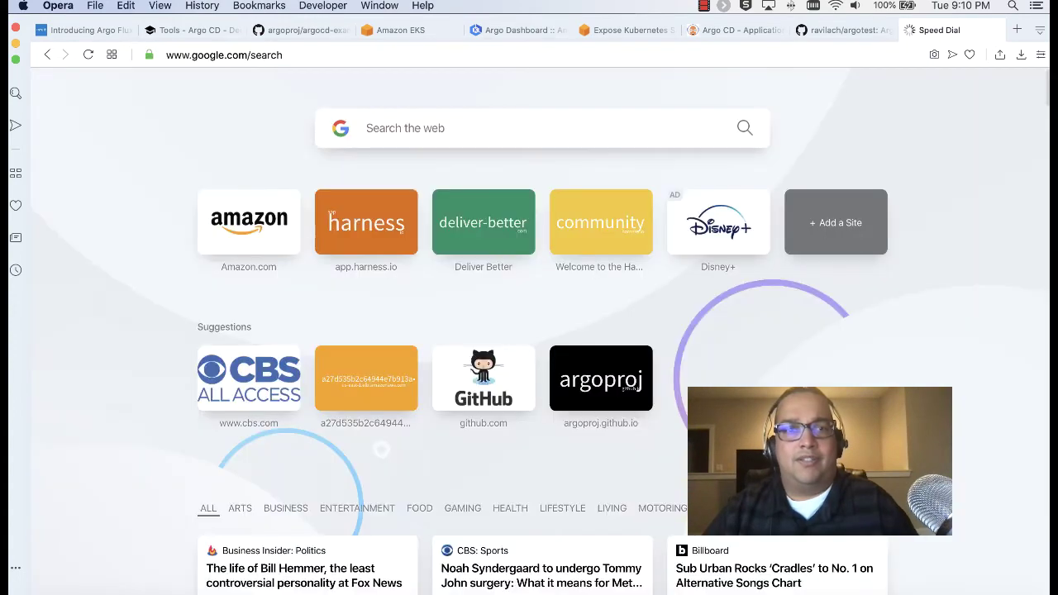
{"action": "scroll", "coordinate": [452, 248], "scroll_direction": "down", "scroll_amount": 6}
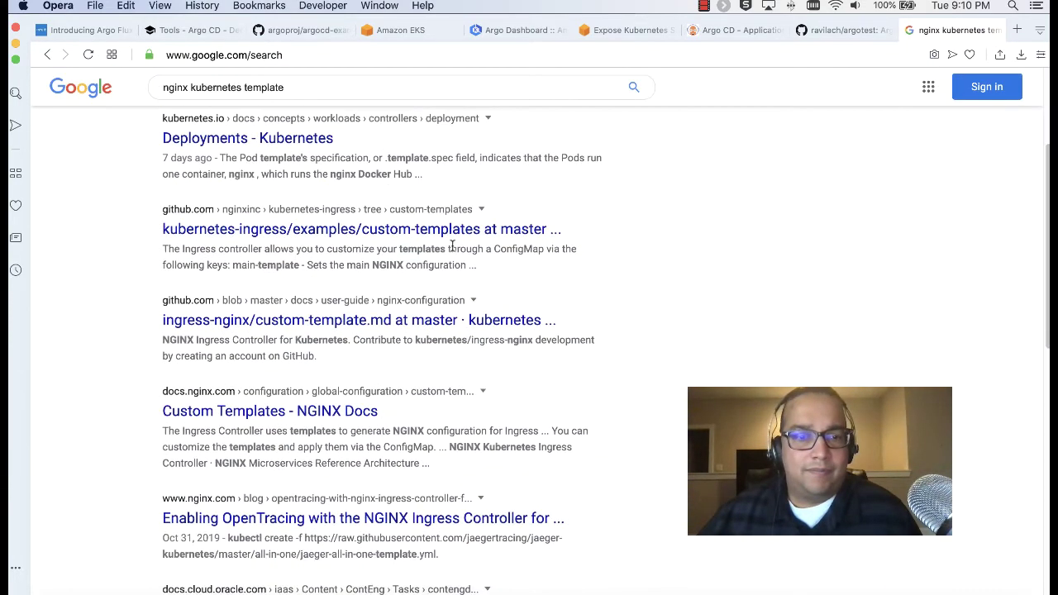
{"action": "scroll", "coordinate": [452, 247], "scroll_direction": "up", "scroll_amount": 6}
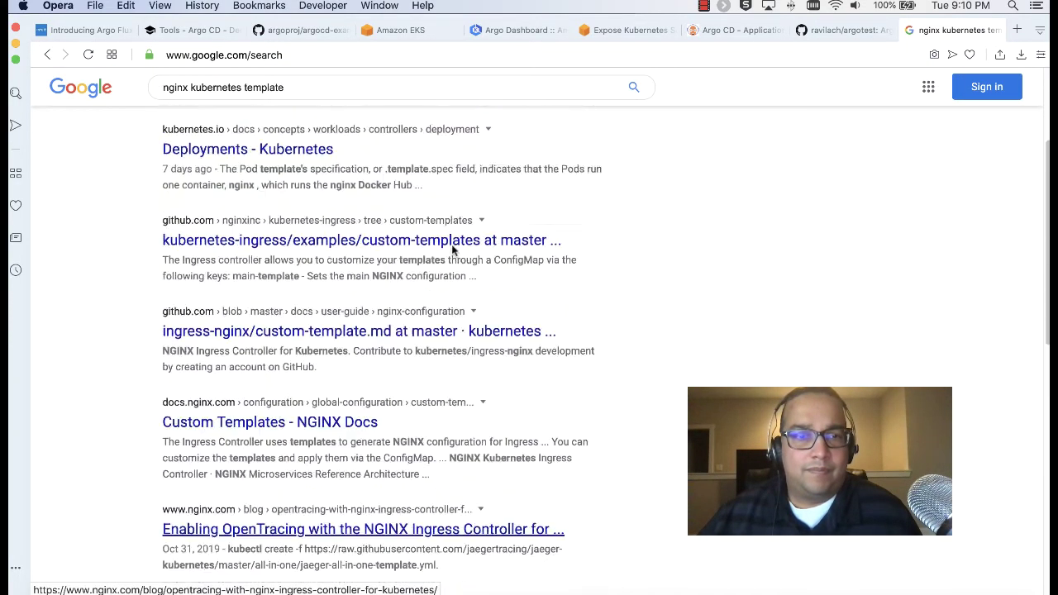
Refine the query to 'nginx kubernetes example yaml' and browse the results
{"action": "double_click", "coordinate": [271, 99]}
{"action": "type", "text": "example yaml"}
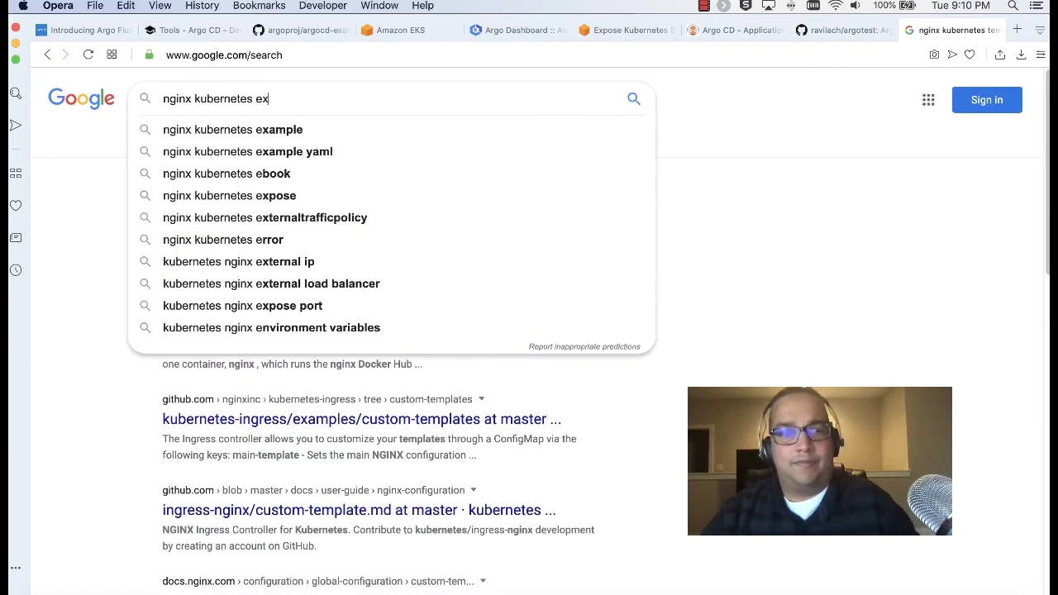
{"action": "key", "text": "Return"}
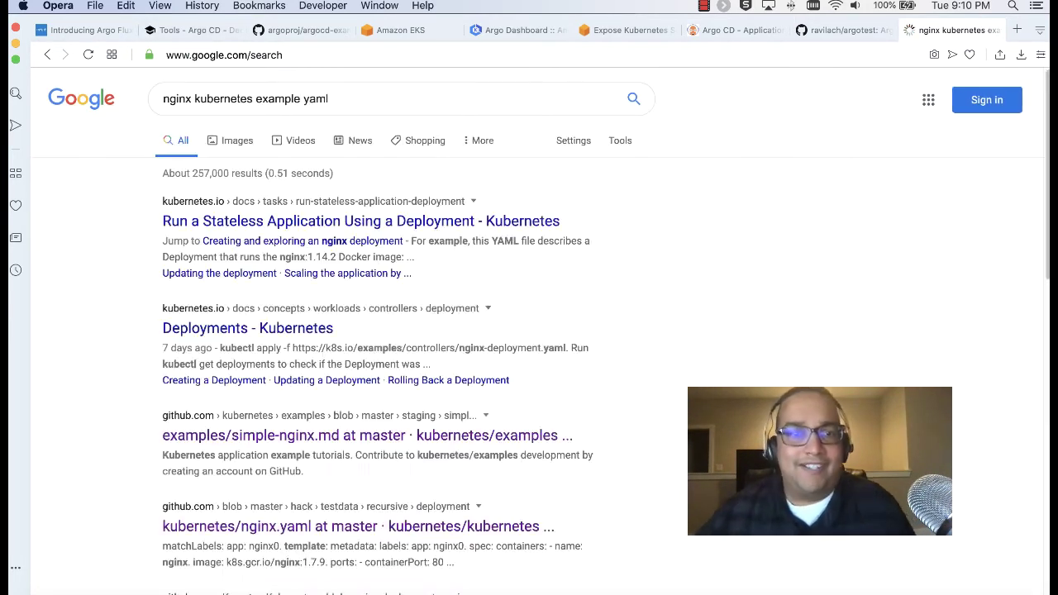
{"action": "scroll", "coordinate": [519, 253], "scroll_direction": "down", "scroll_amount": 1}
{"action": "scroll", "coordinate": [635, 289], "scroll_direction": "down", "scroll_amount": 3}
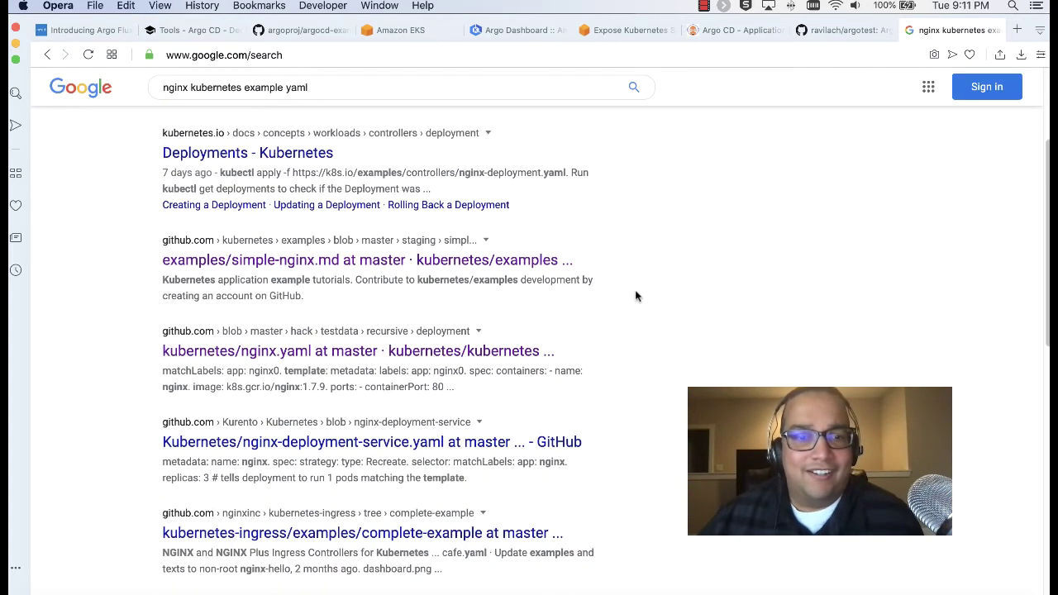
Open kubernetes' nginx.yaml (2 replicas, nginx:1.7.9, port 80) and copy all 21 lines
{"action": "left_click", "coordinate": [419, 351]}
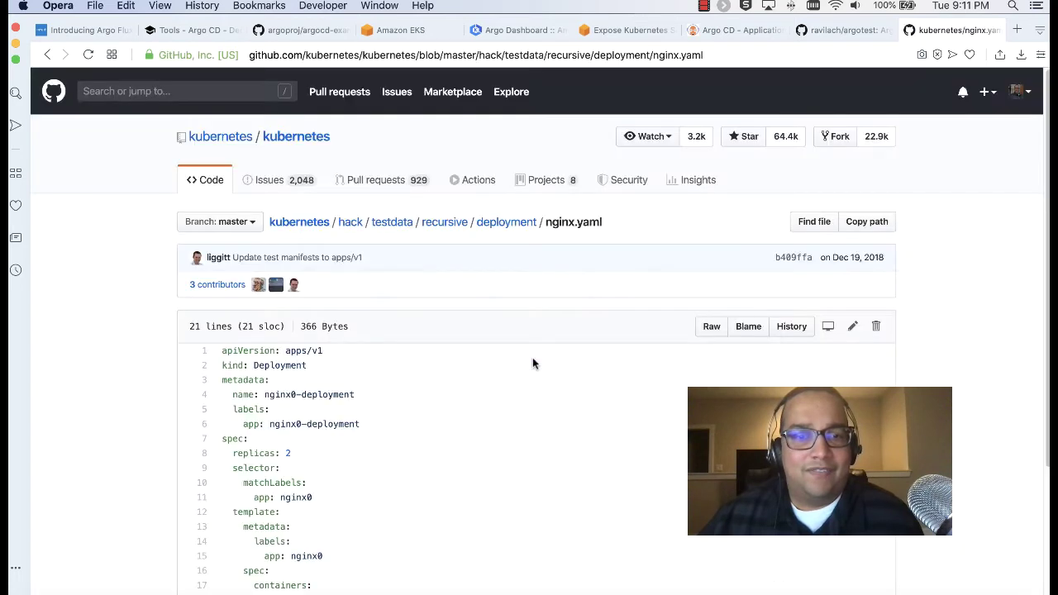
{"action": "scroll", "coordinate": [532, 364], "scroll_direction": "down", "scroll_amount": 1}
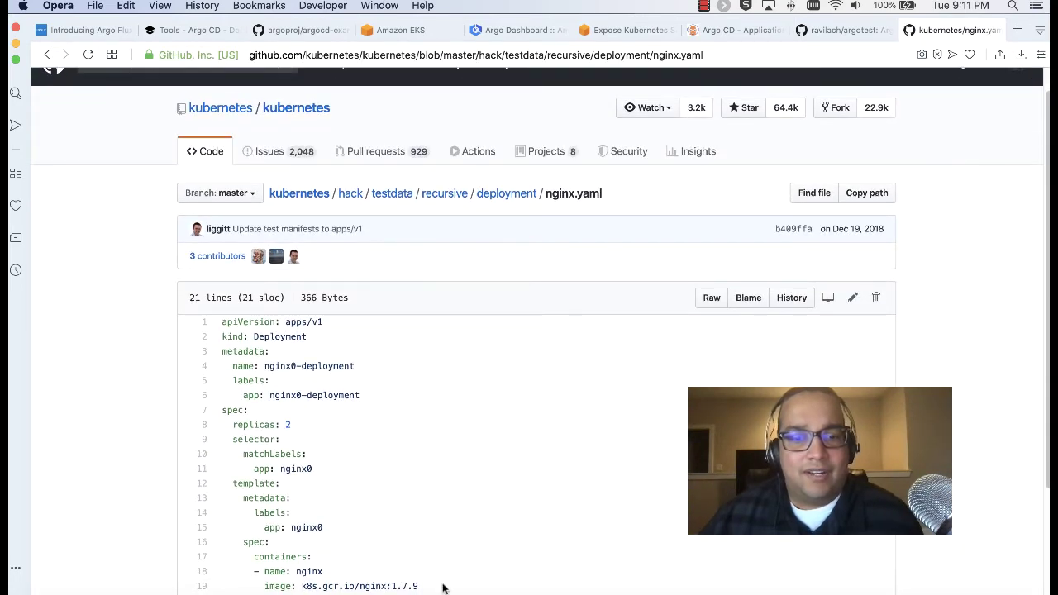
{"action": "left_click_drag", "start_coordinate": [430, 588], "coordinate": [215, 323]}
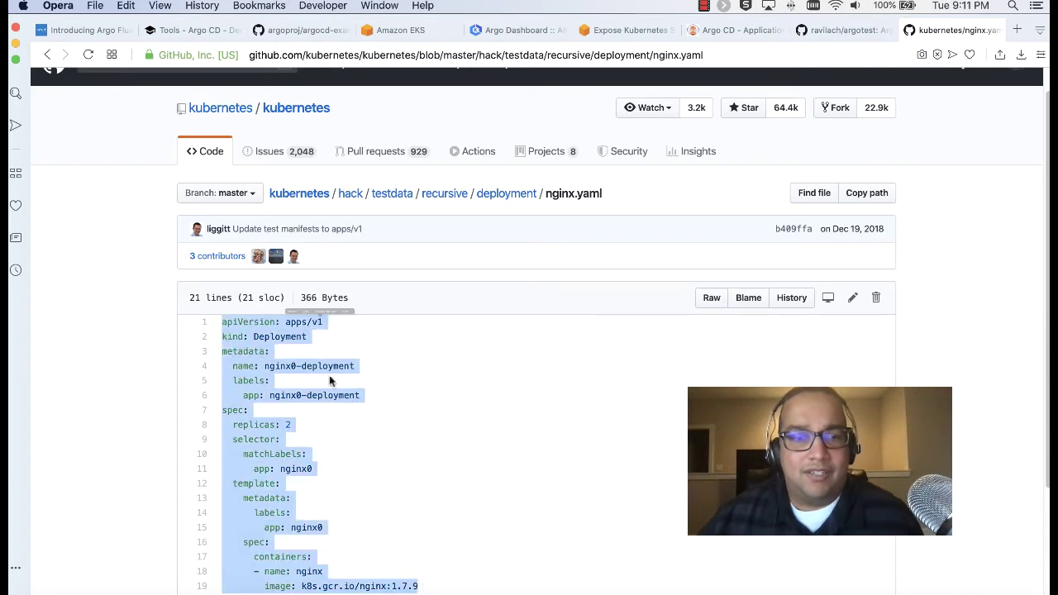
{"action": "scroll", "coordinate": [451, 428], "scroll_direction": "down", "scroll_amount": 2}
{"action": "scroll", "coordinate": [374, 461], "scroll_direction": "down", "scroll_amount": 2}
{"action": "left_click_drag", "start_coordinate": [374, 500], "coordinate": [214, 205]}
{"action": "key", "text": "super+c"}
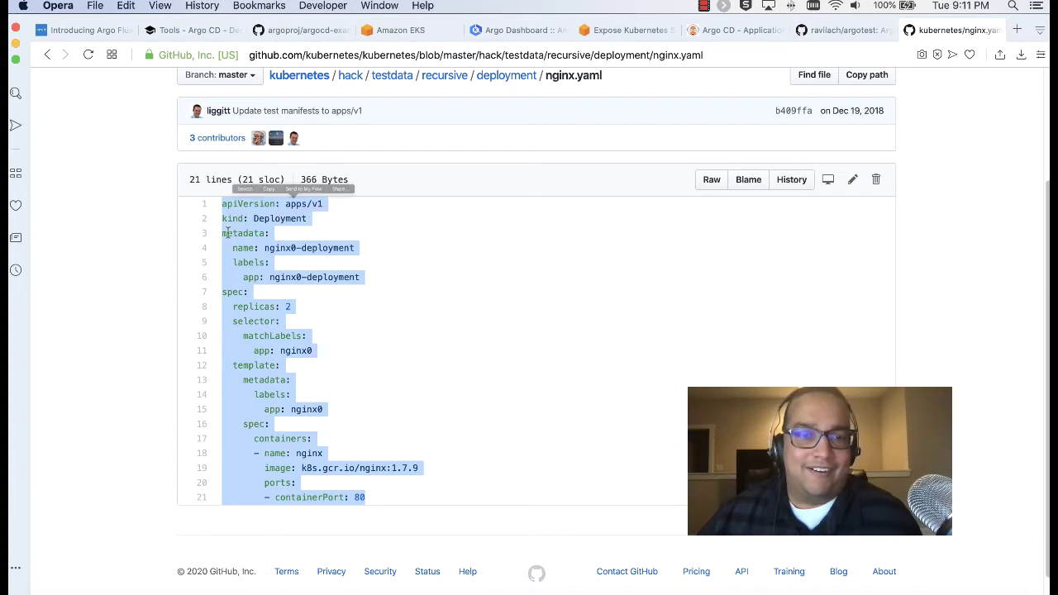
{"action": "right_click", "coordinate": [278, 220]}
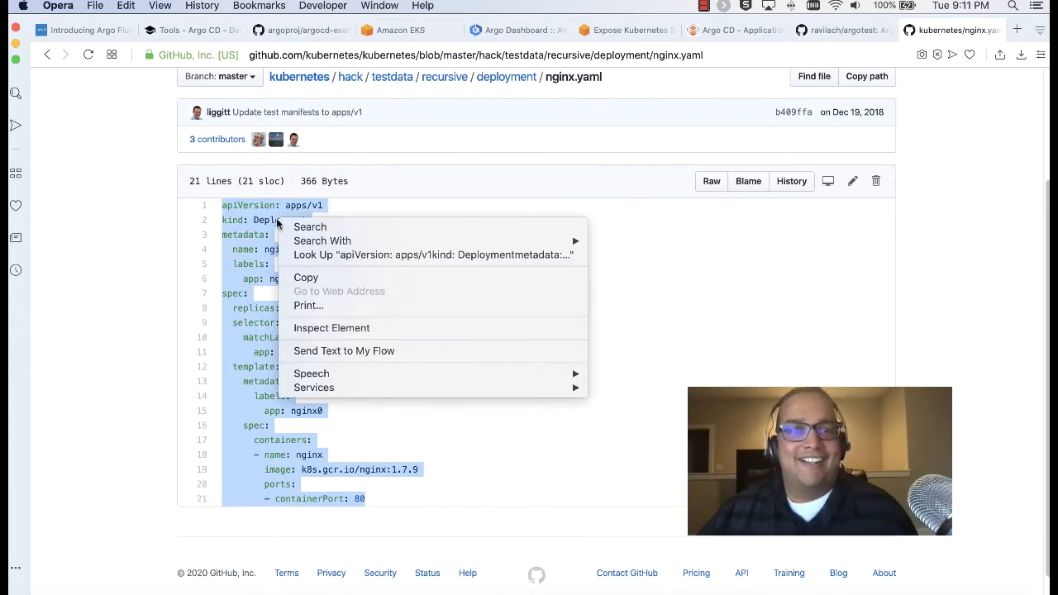
{"action": "left_click", "coordinate": [308, 278]}
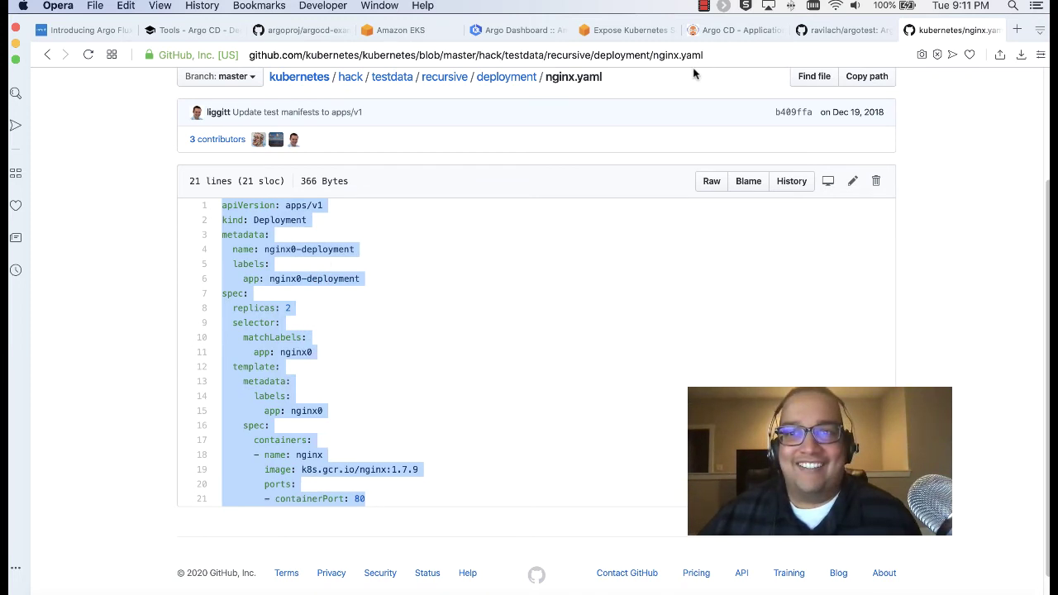
Create a new file nginx.yaml in argotest containing the pasted Deployment YAML
{"action": "left_click", "coordinate": [808, 37]}
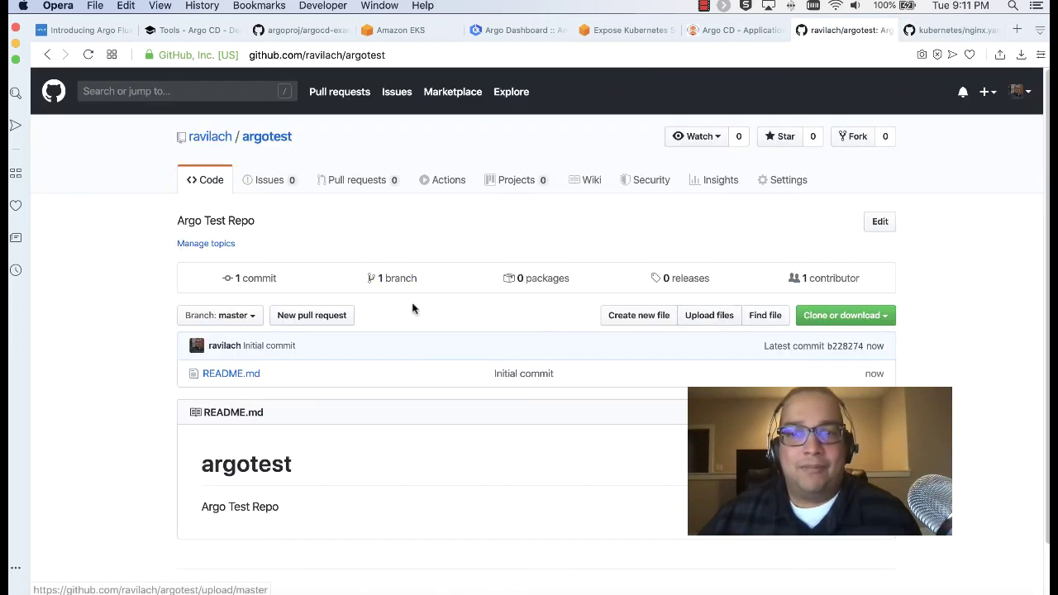
{"action": "left_click", "coordinate": [621, 315]}
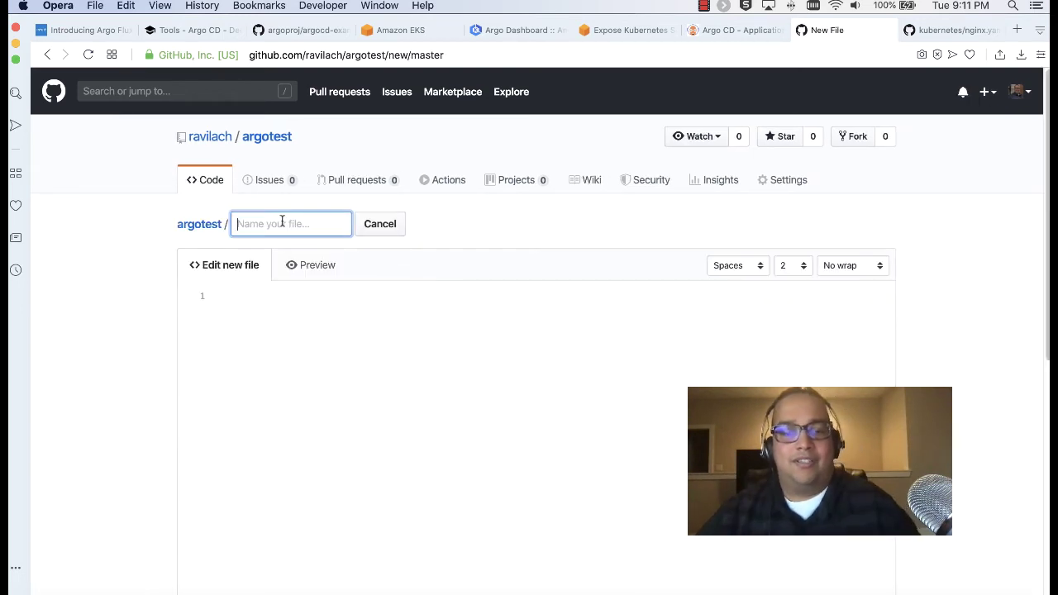
{"action": "type", "text": "nginx.yaml"}
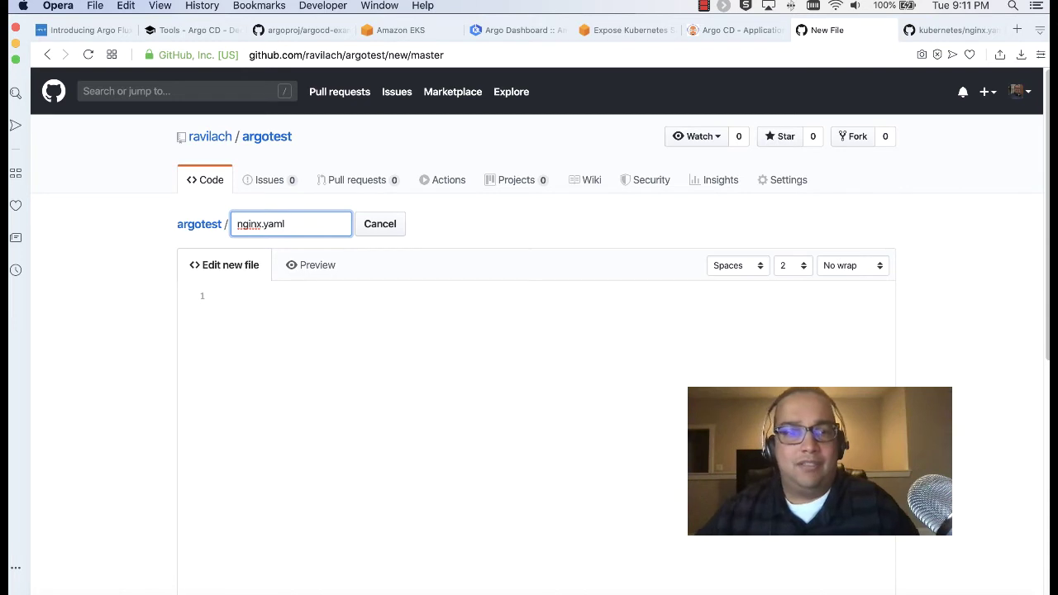
{"action": "left_click", "coordinate": [241, 300]}
{"action": "key", "text": "super+v"}
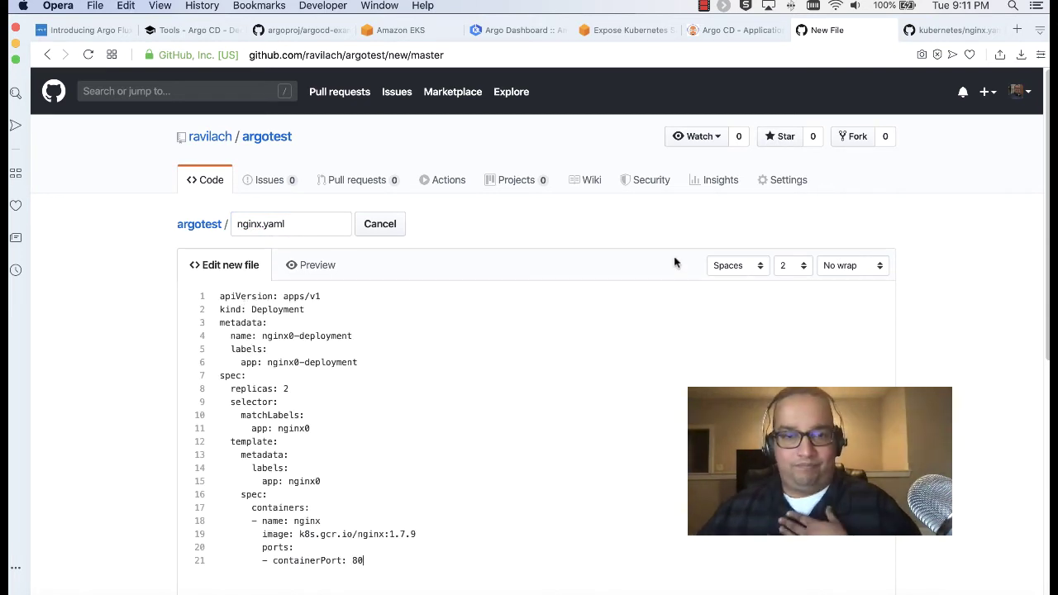
{"action": "scroll", "coordinate": [635, 248], "scroll_direction": "down", "scroll_amount": 3}
{"action": "scroll", "coordinate": [635, 248], "scroll_direction": "down", "scroll_amount": 2}
{"action": "scroll", "coordinate": [631, 247], "scroll_direction": "up", "scroll_amount": 3}
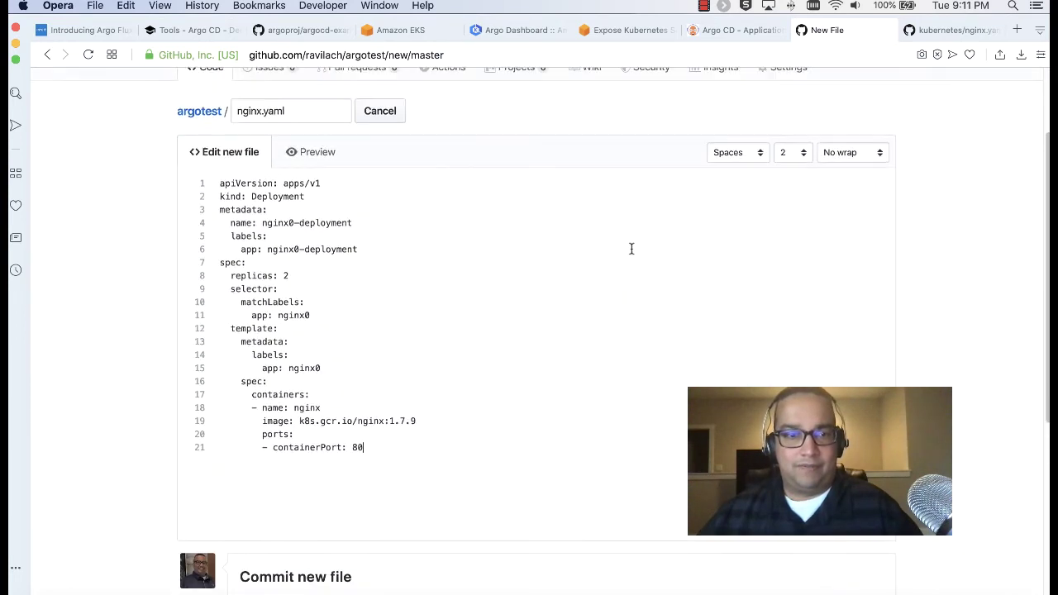
{"action": "scroll", "coordinate": [630, 248], "scroll_direction": "down", "scroll_amount": 5}
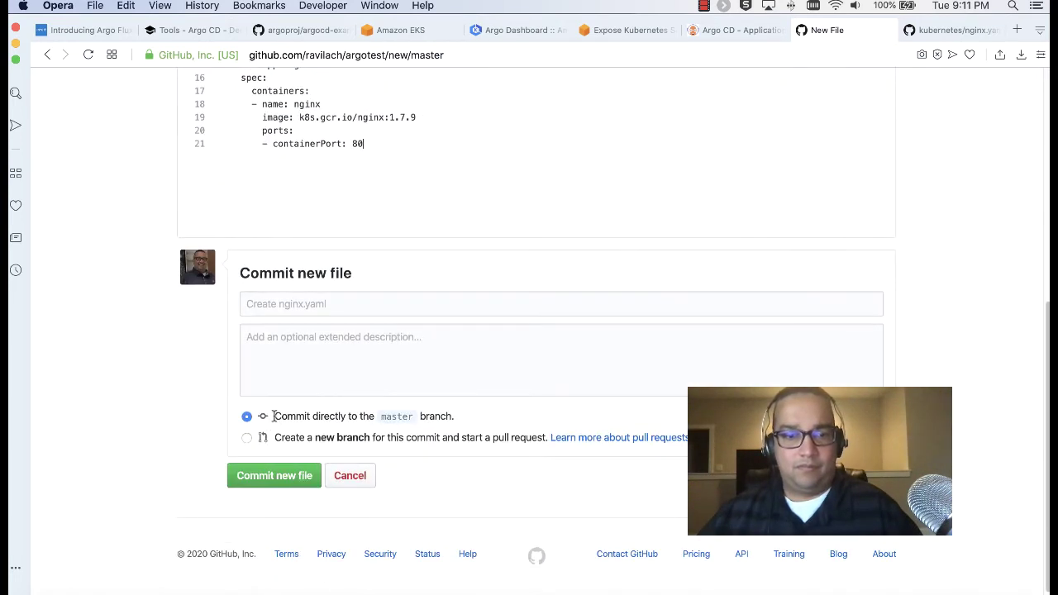
Commit it with message 'Create nginx.yaml' and a short description, then return to the docs
{"action": "left_click", "coordinate": [355, 309]}
{"action": "type", "text": "Creat"}
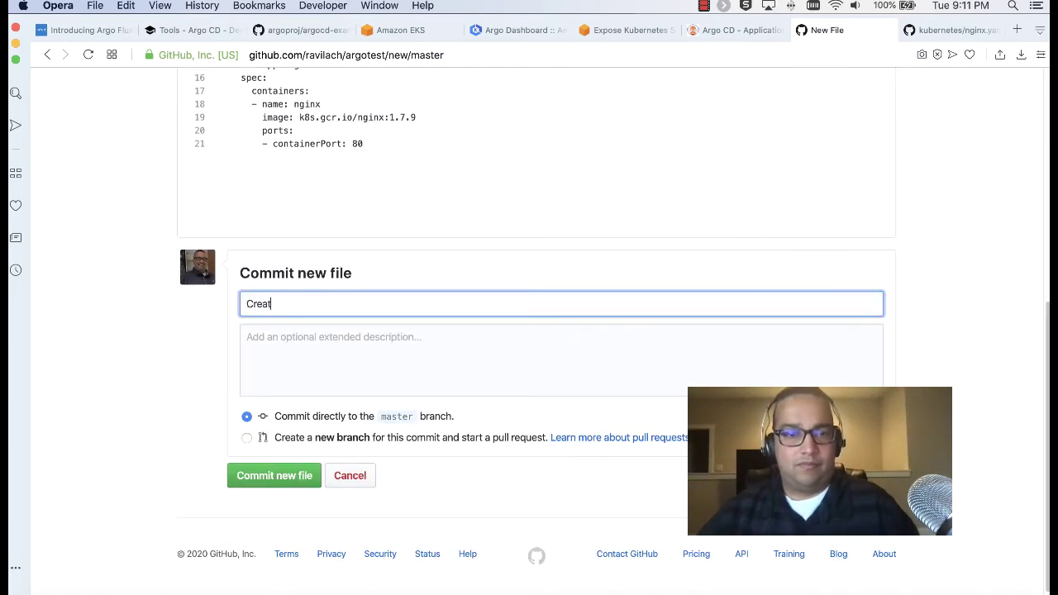
{"action": "type", "text": "e nginx.yaml"}
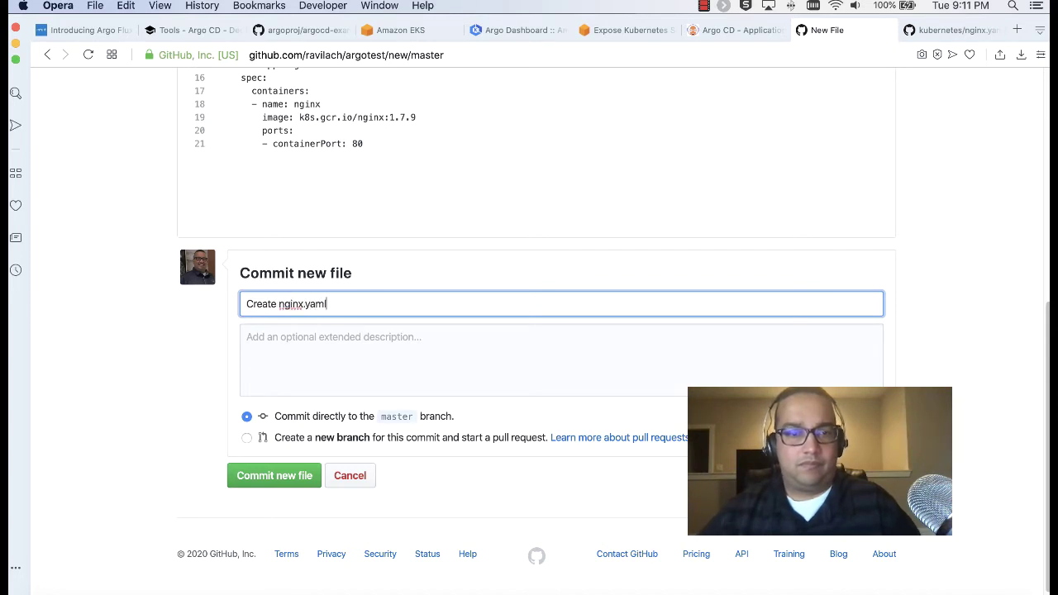
{"action": "left_click", "coordinate": [372, 358]}
{"action": "type", "text": "First"}
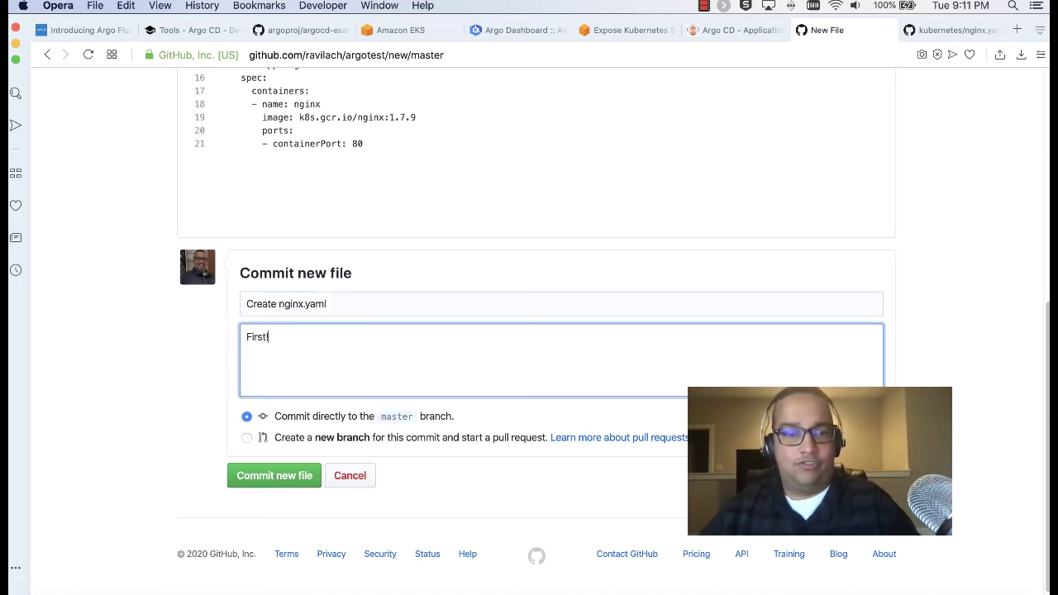
{"action": "scroll", "coordinate": [303, 496], "scroll_direction": "up", "scroll_amount": 3}
{"action": "scroll", "coordinate": [300, 496], "scroll_direction": "down", "scroll_amount": 2}
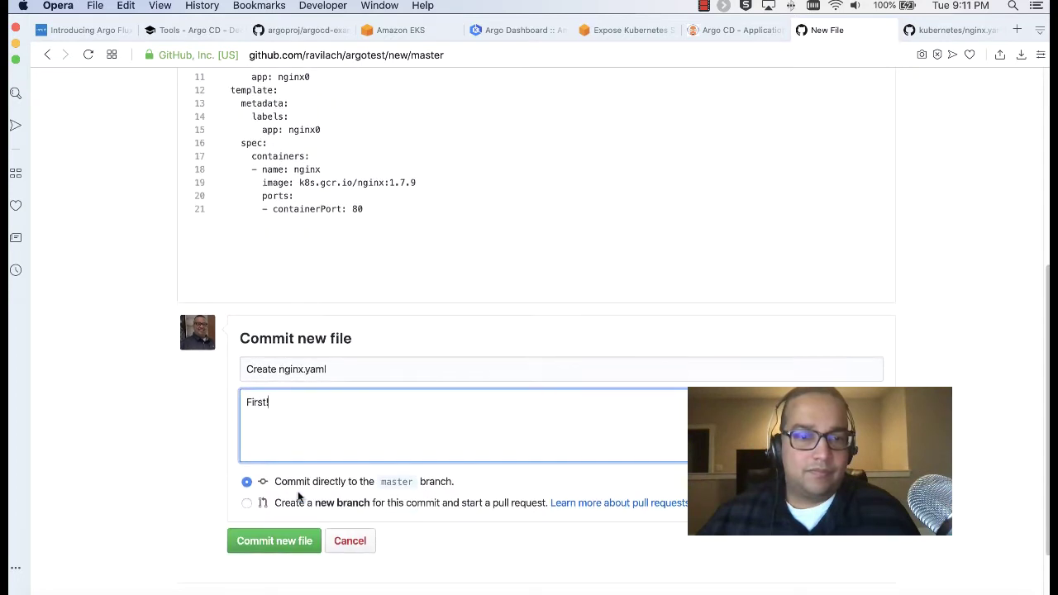
{"action": "left_click", "coordinate": [281, 540]}
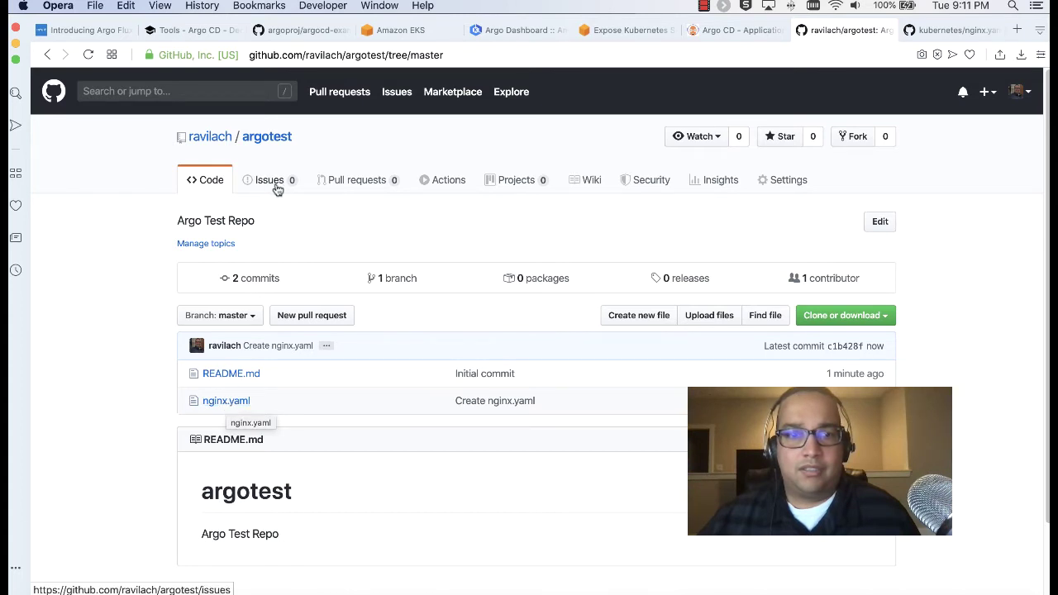
{"action": "left_click", "coordinate": [265, 137]}
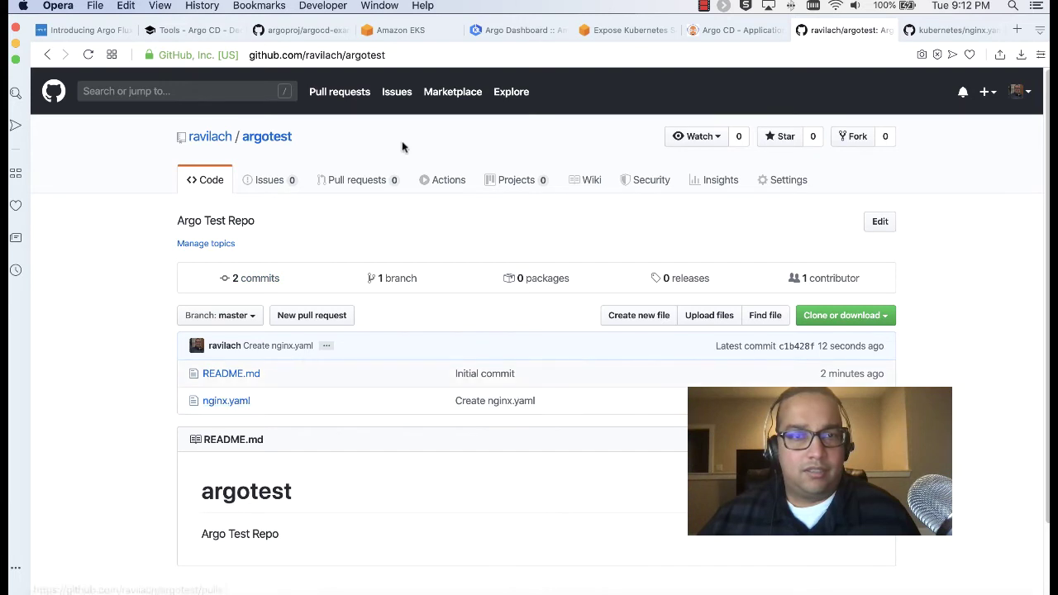
{"action": "left_click", "coordinate": [213, 33]}
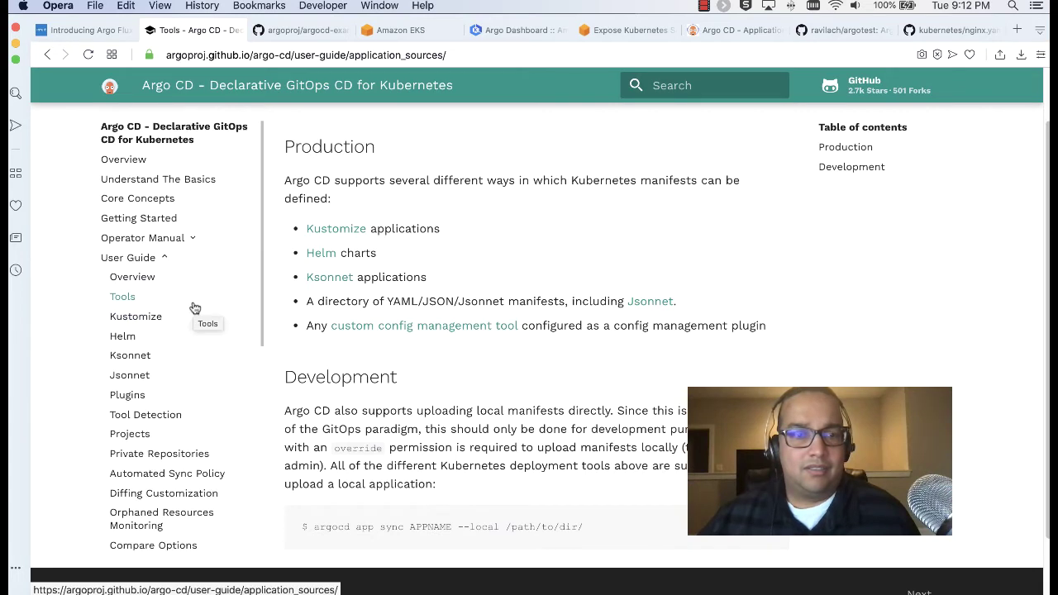
Read the App Deletion docs page, briefly check the guestbook app in Argo CD, and come back
{"action": "scroll", "coordinate": [194, 307], "scroll_direction": "down", "scroll_amount": 5}
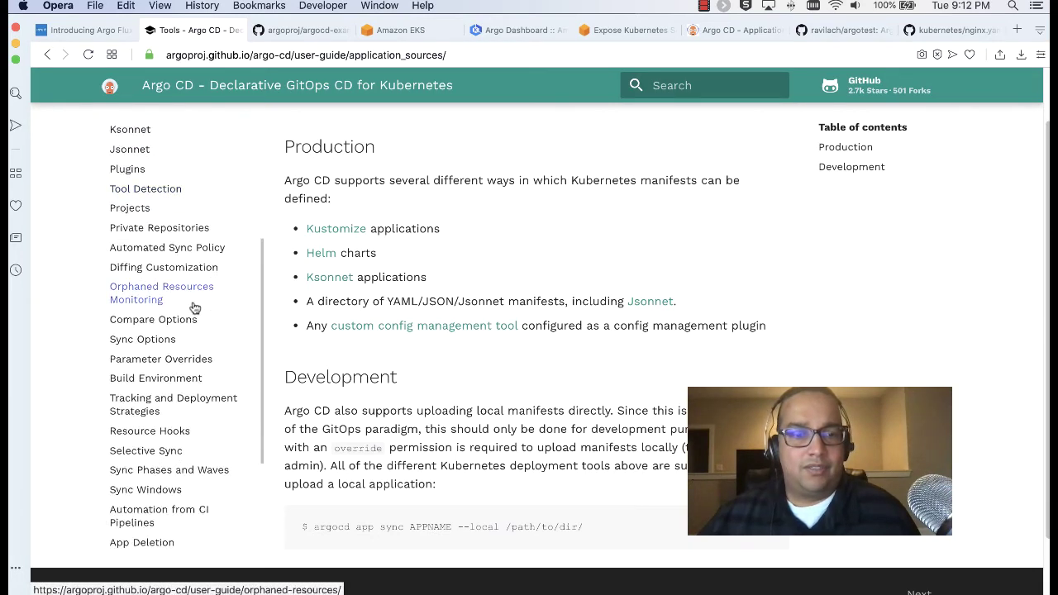
{"action": "scroll", "coordinate": [194, 307], "scroll_direction": "down", "scroll_amount": 3}
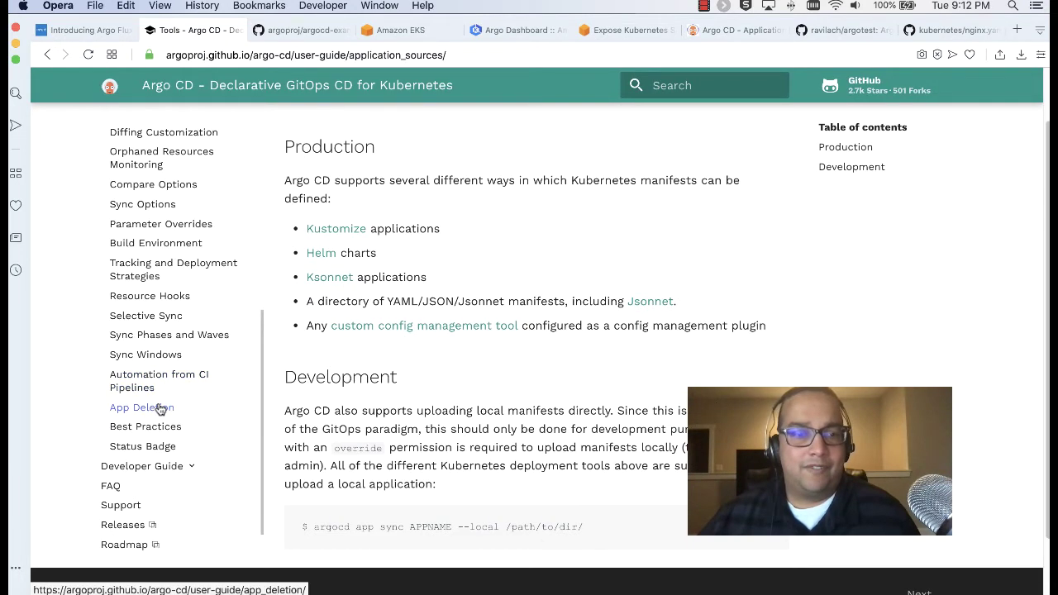
{"action": "left_click", "coordinate": [157, 408]}
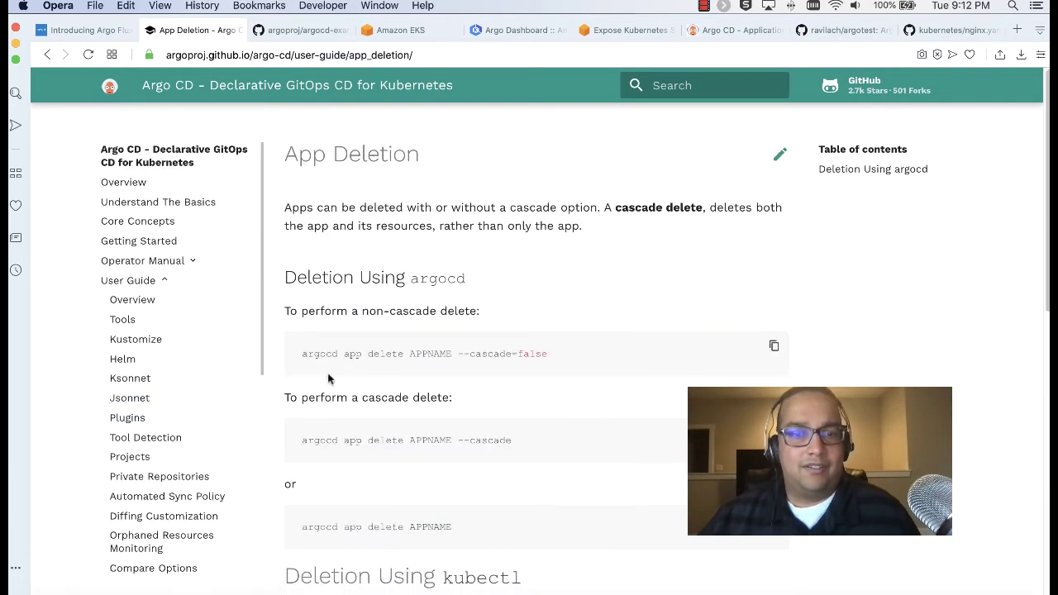
{"action": "scroll", "coordinate": [328, 378], "scroll_direction": "down", "scroll_amount": 2}
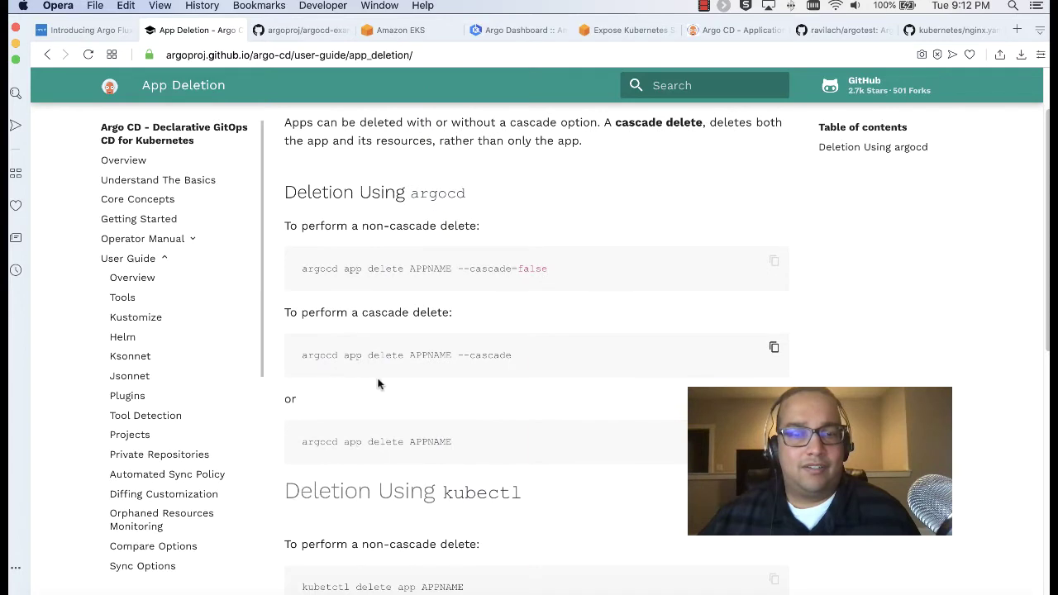
{"action": "scroll", "coordinate": [307, 354], "scroll_direction": "up", "scroll_amount": 2}
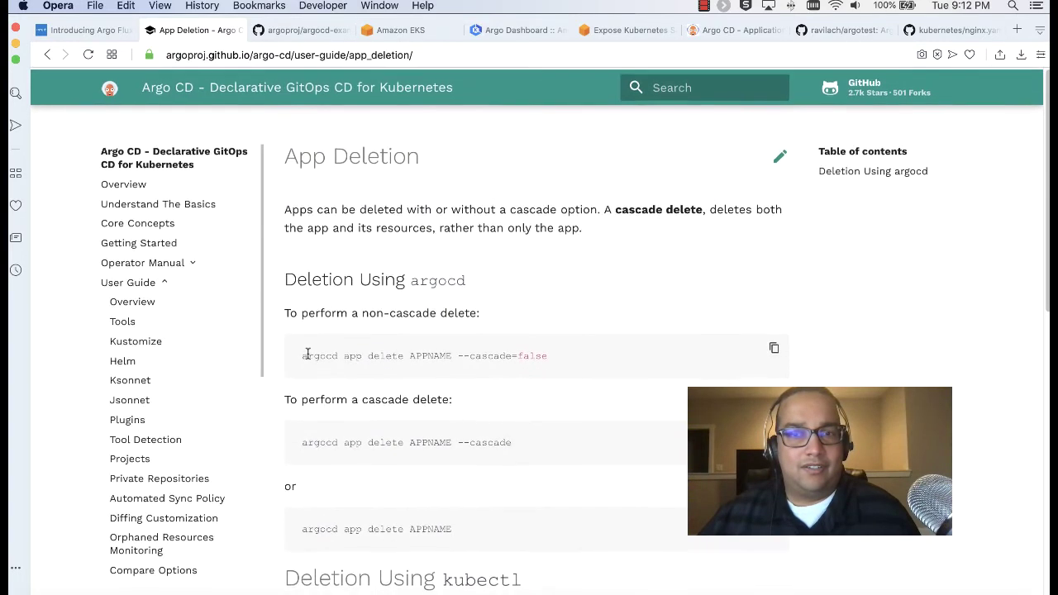
{"action": "left_click", "coordinate": [720, 31]}
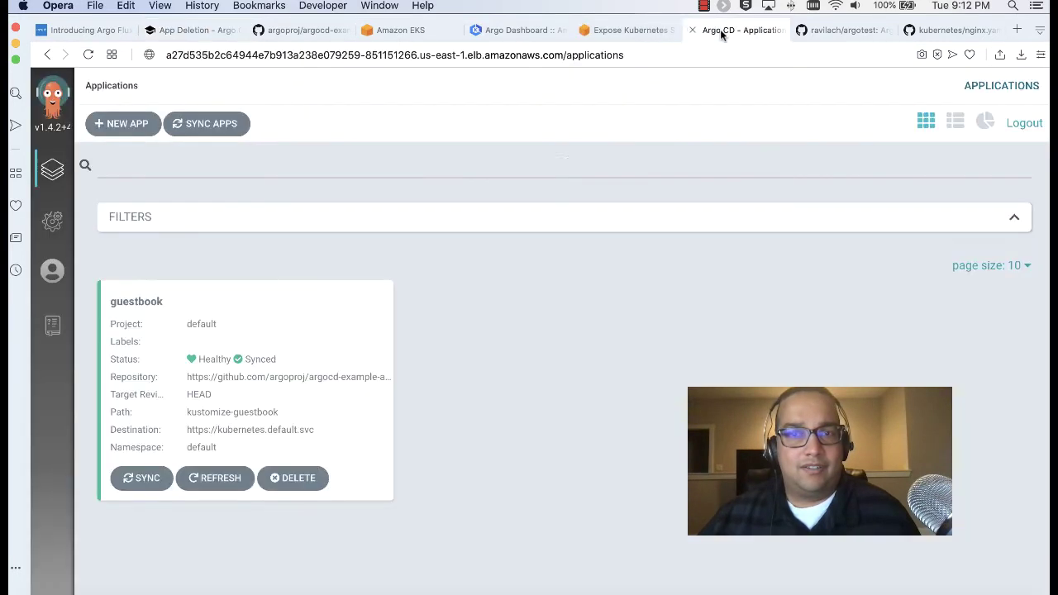
{"action": "left_click", "coordinate": [173, 31]}
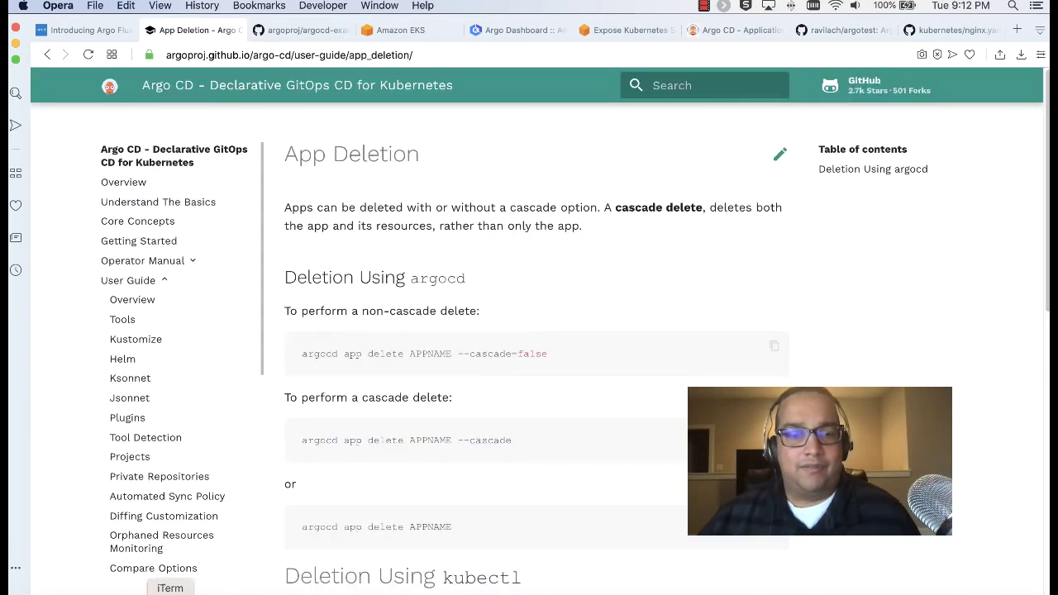
Run kubectl get pods in the terminal to list current pods
{"action": "left_click", "coordinate": [170, 593]}
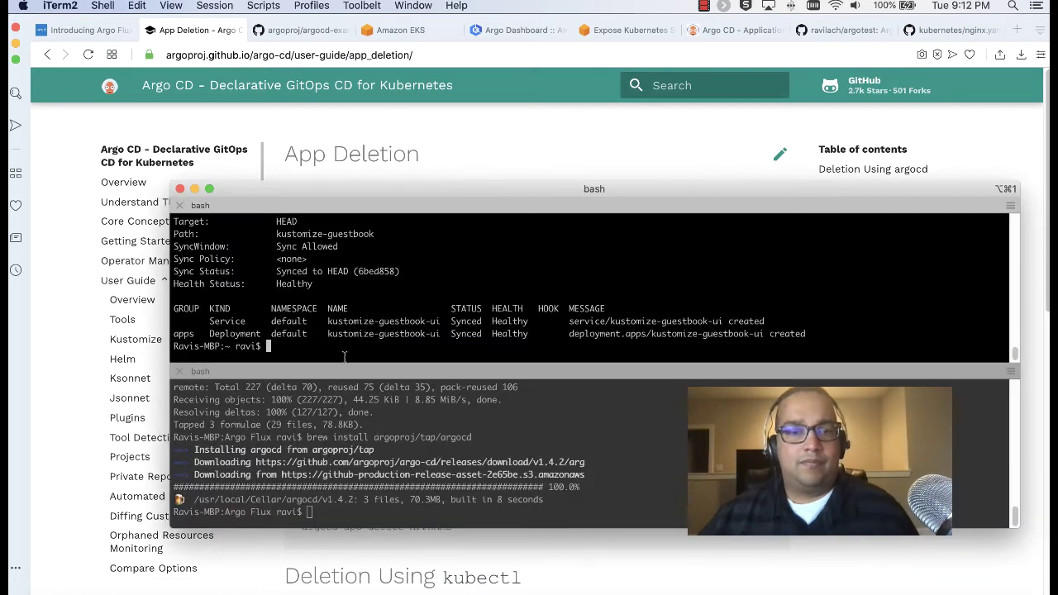
{"action": "type", "text": "kube"}
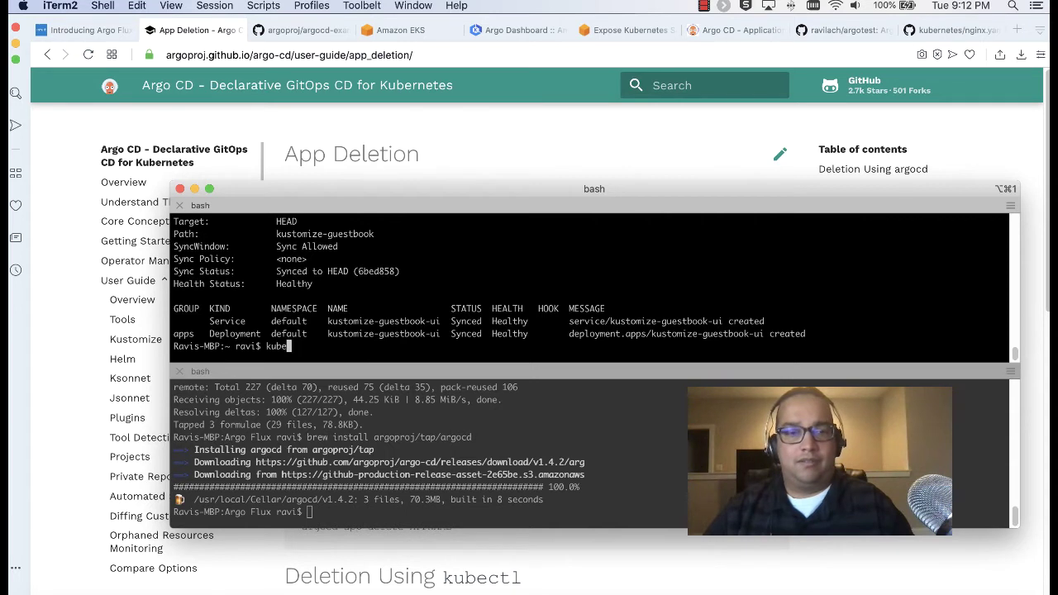
{"action": "type", "text": "ctl get po"}
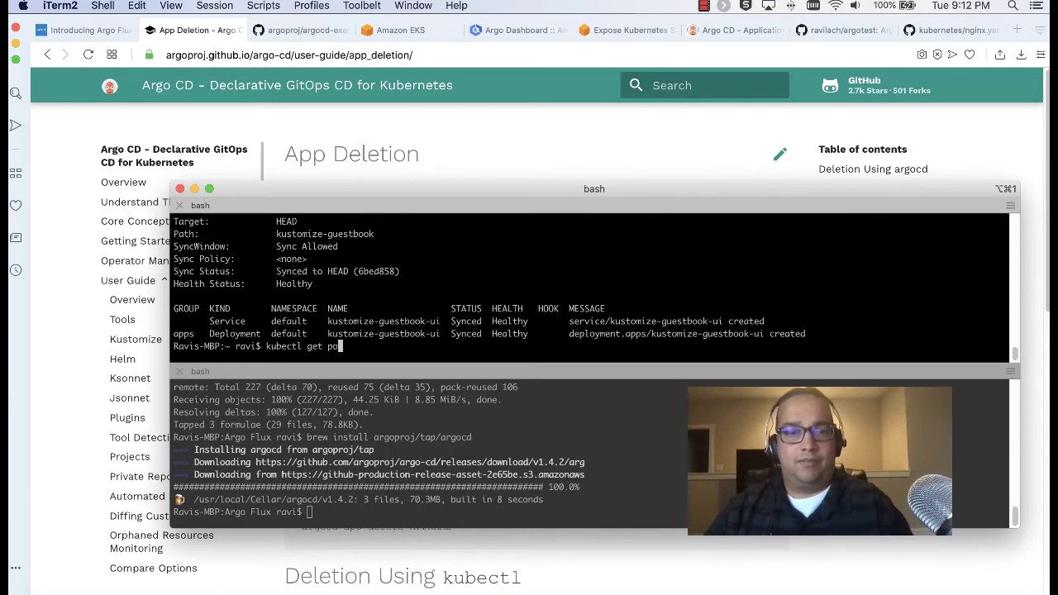
{"action": "type", "text": "ds"}
{"action": "key", "text": "Return"}
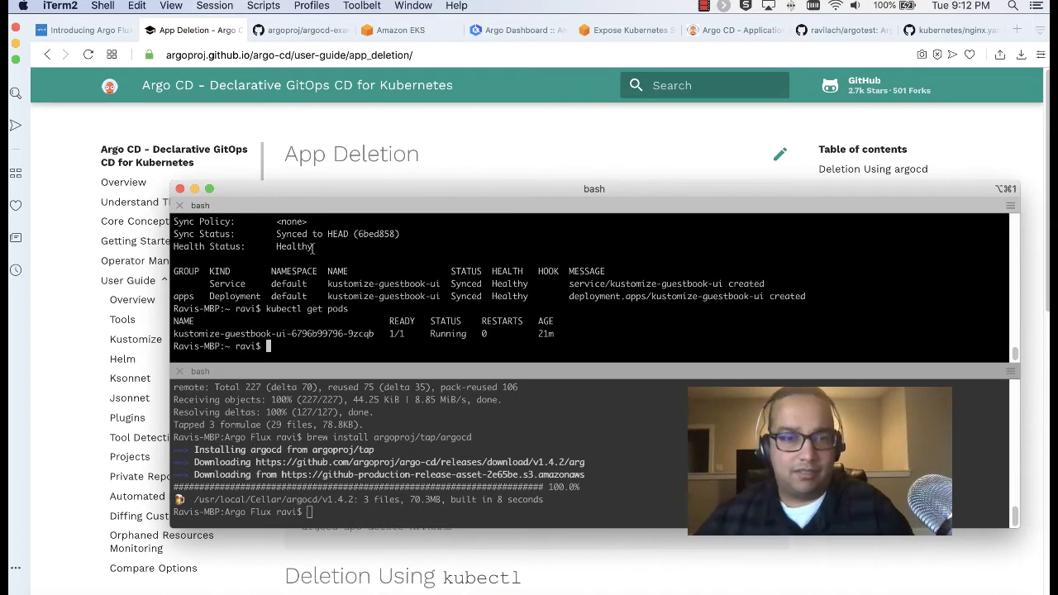
Run 'argocd app delete guestbook --cascade', copying the command parts from the docs
{"action": "key", "text": "super+Tab"}
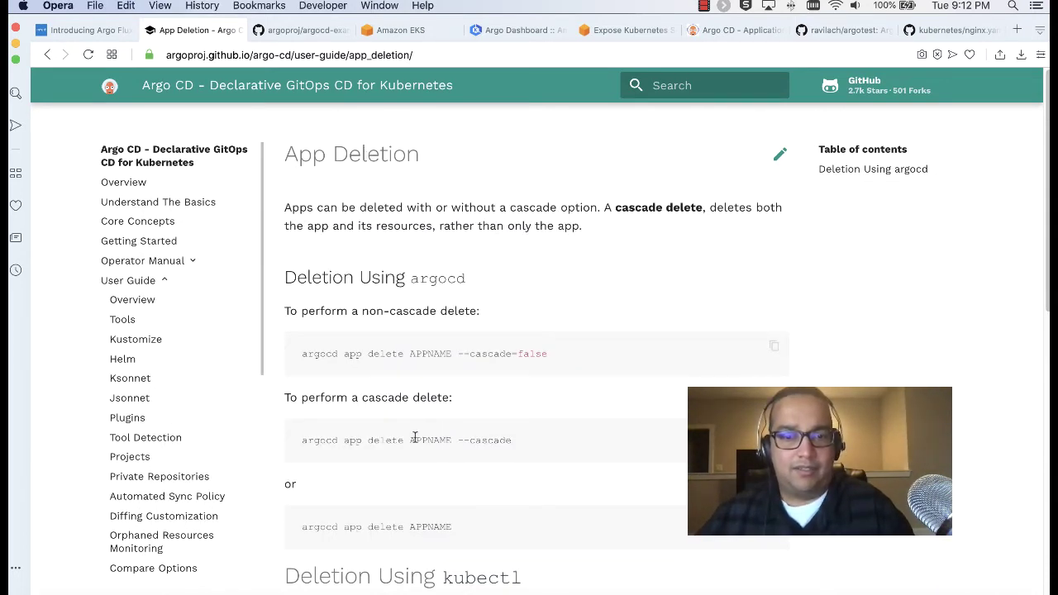
{"action": "left_click_drag", "start_coordinate": [400, 441], "coordinate": [304, 439]}
{"action": "key", "text": "super+c"}
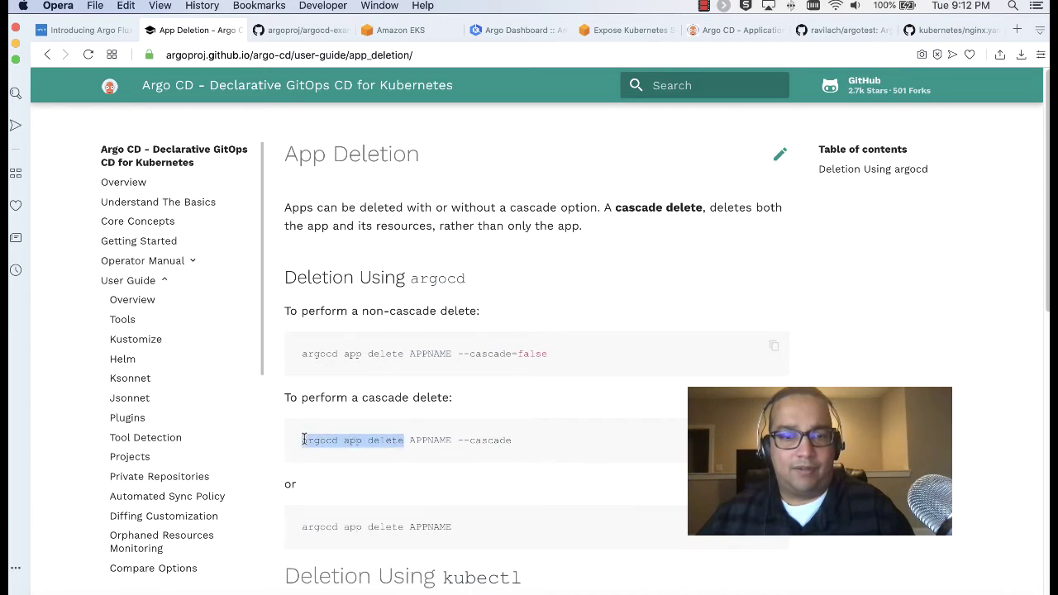
{"action": "key", "text": "super+Tab"}
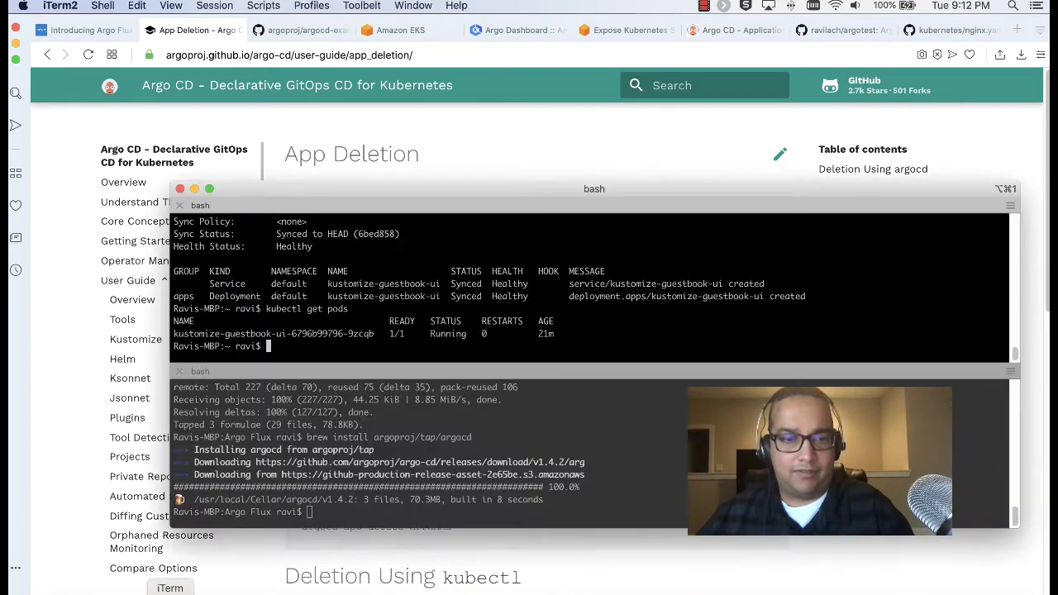
{"action": "key", "text": "super+v"}
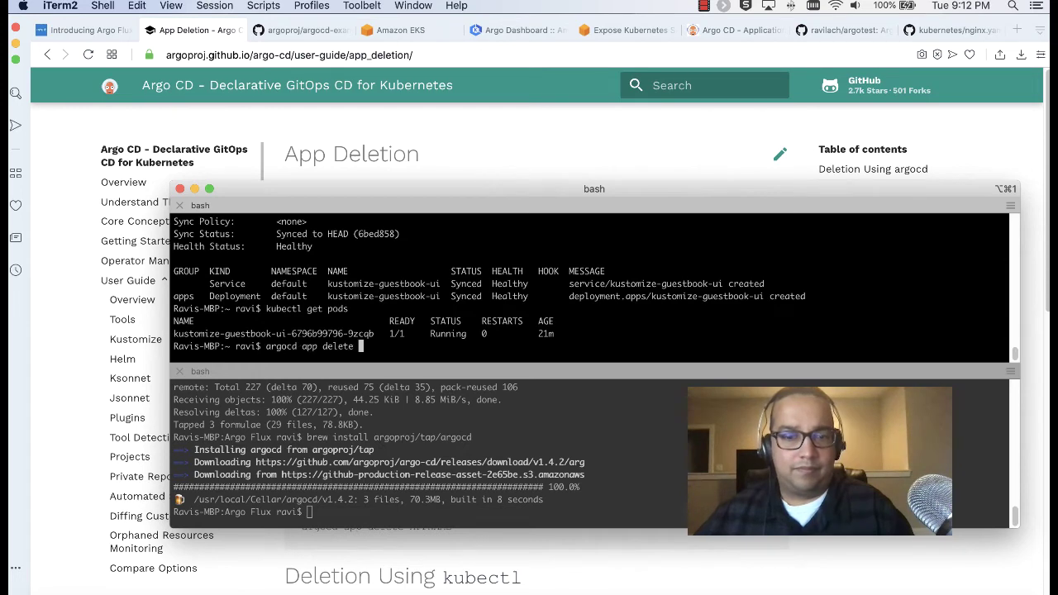
{"action": "type", "text": "guestbook"}
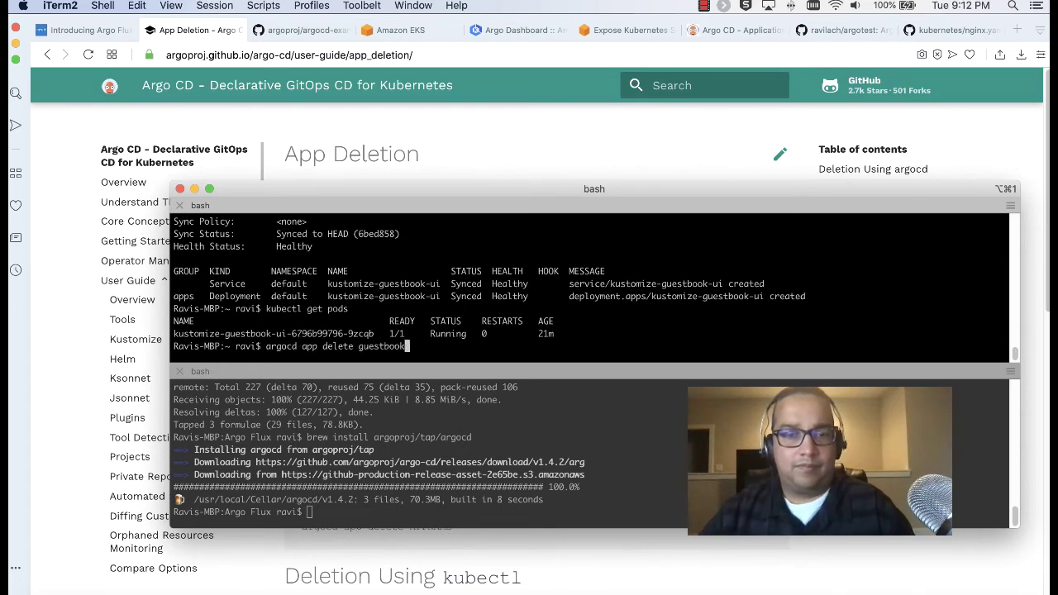
{"action": "key", "text": "super+Tab"}
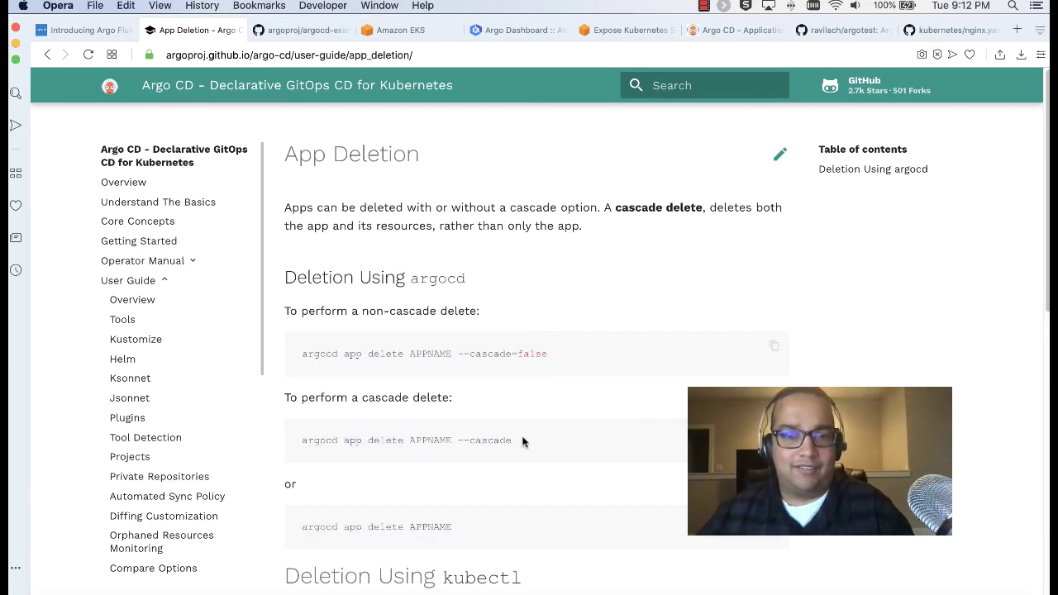
{"action": "left_click_drag", "start_coordinate": [522, 442], "coordinate": [455, 444]}
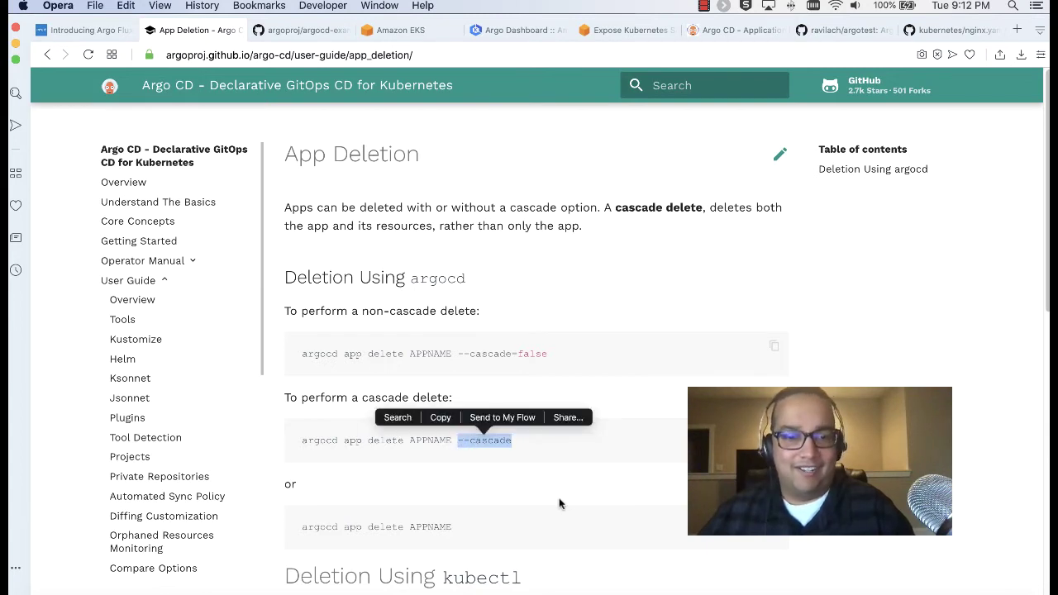
{"action": "key", "text": "super+c"}
{"action": "key", "text": "super+Tab"}
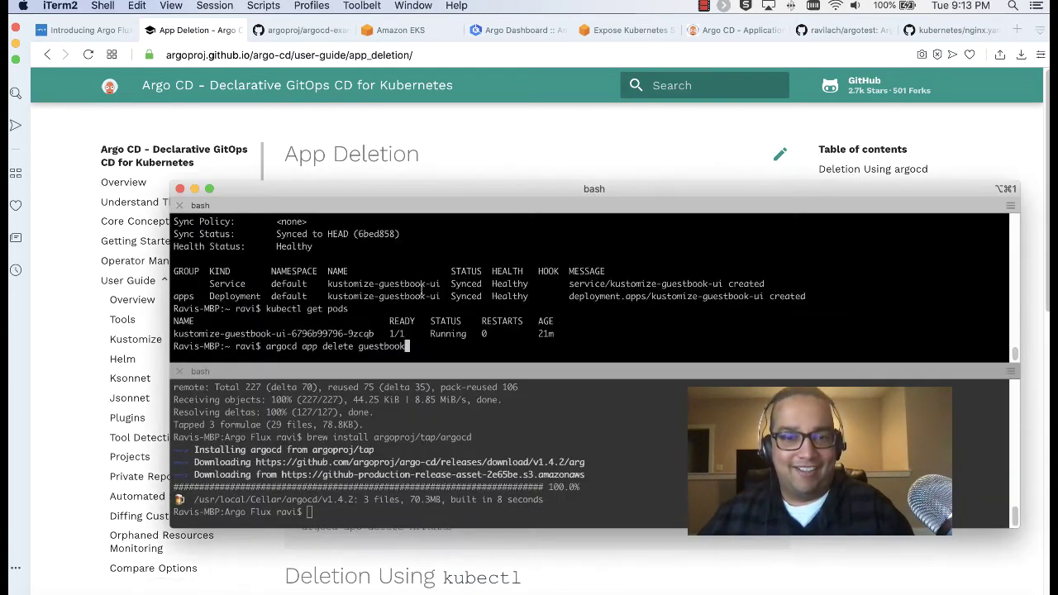
{"action": "key", "text": "super+v"}
{"action": "key", "text": "Return"}
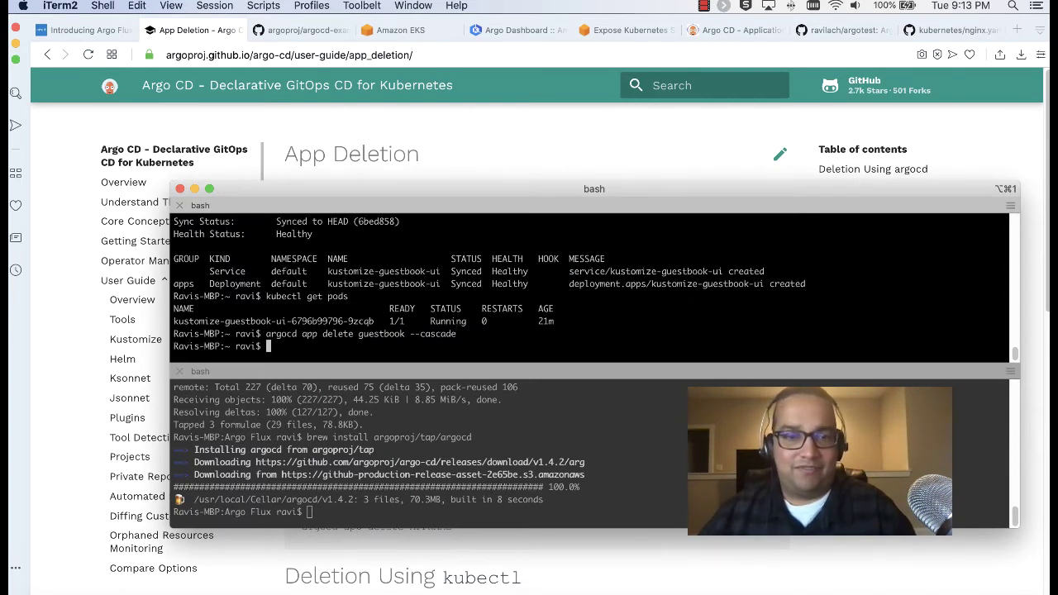
Rerun kubectl get pods to confirm no pods remain, then return to the docs
{"action": "key", "text": "Up"}
{"action": "key", "text": "Up"}
{"action": "key", "text": "Return"}
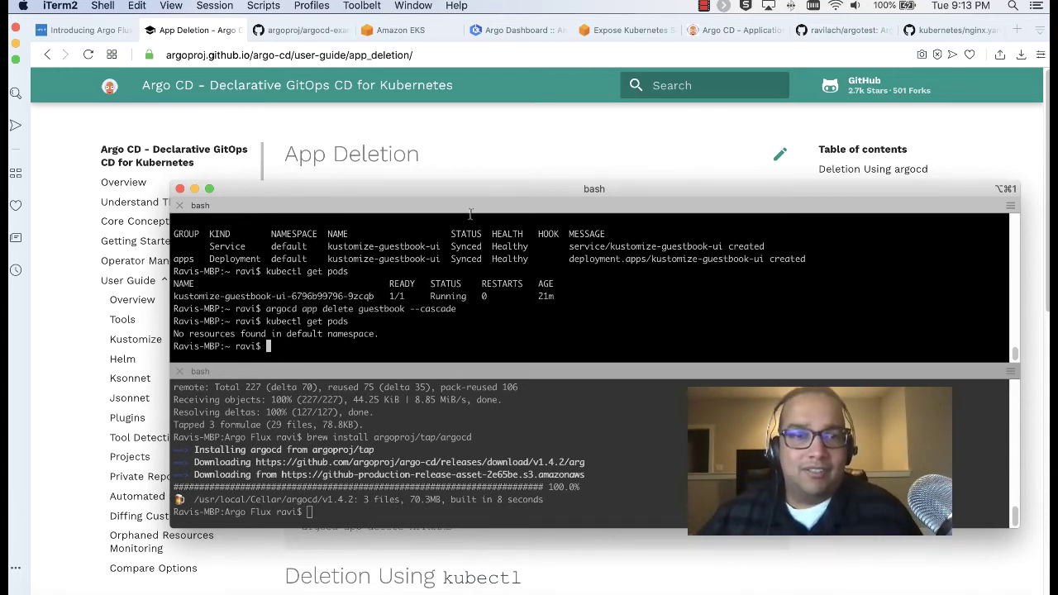
{"action": "left_click", "coordinate": [466, 164]}
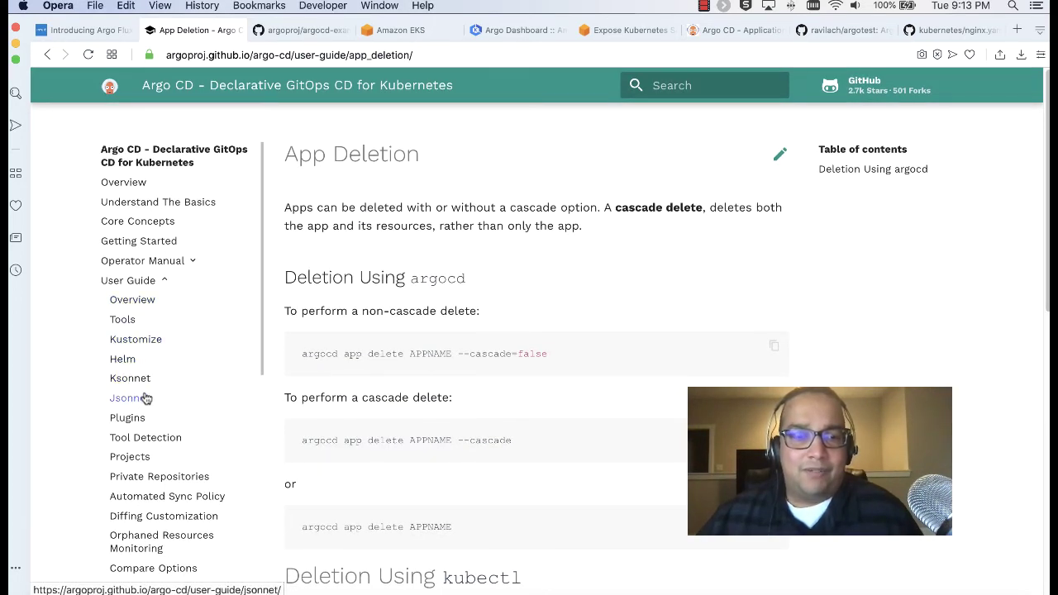
Review the nginx.yaml and argotest GitHub tabs, then bring up the empty Argo CD Applications page
{"action": "scroll", "coordinate": [486, 284], "scroll_direction": "down", "scroll_amount": 6}
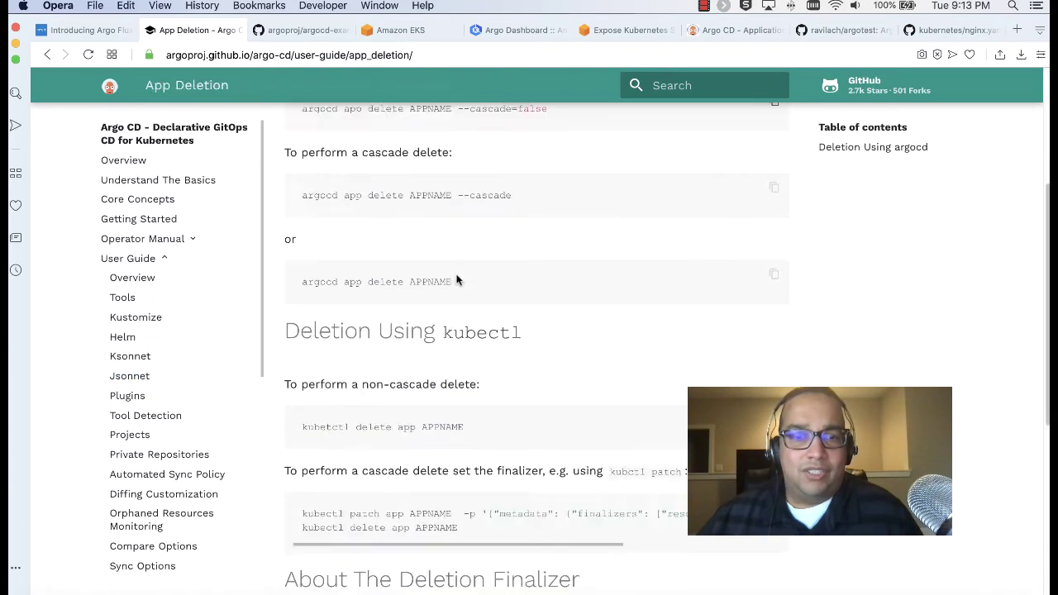
{"action": "scroll", "coordinate": [459, 276], "scroll_direction": "up", "scroll_amount": 6}
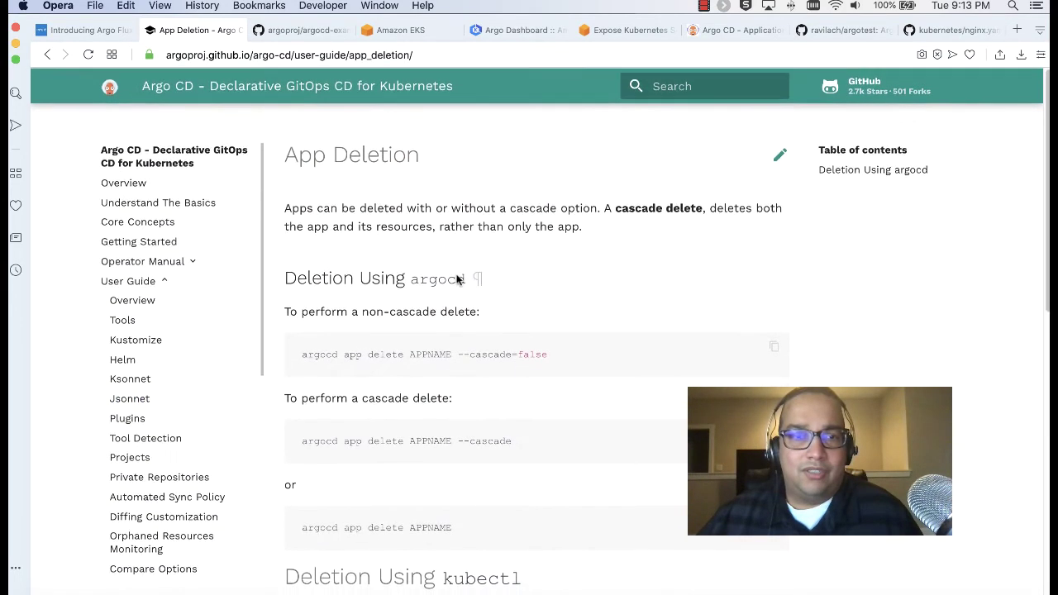
{"action": "left_click", "coordinate": [934, 33]}
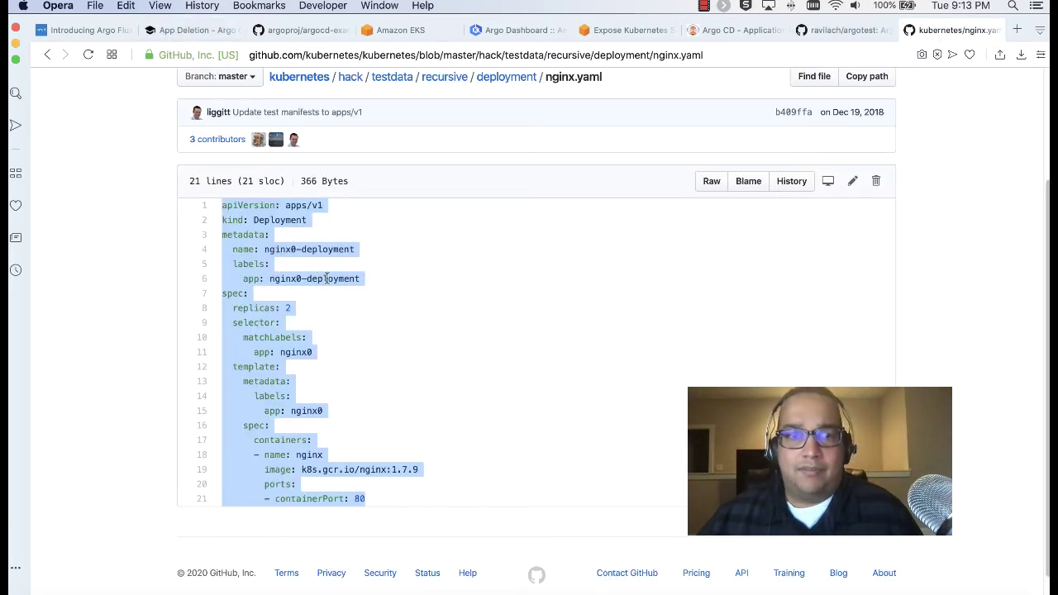
{"action": "left_click", "coordinate": [326, 279]}
{"action": "left_click_drag", "start_coordinate": [221, 209], "coordinate": [366, 498]}
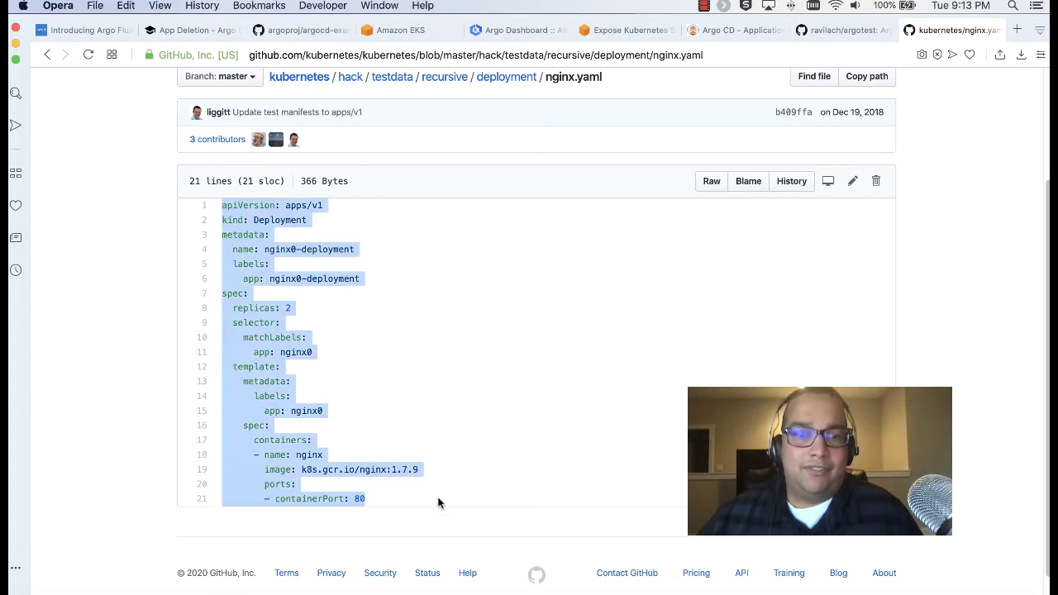
{"action": "left_click", "coordinate": [422, 500]}
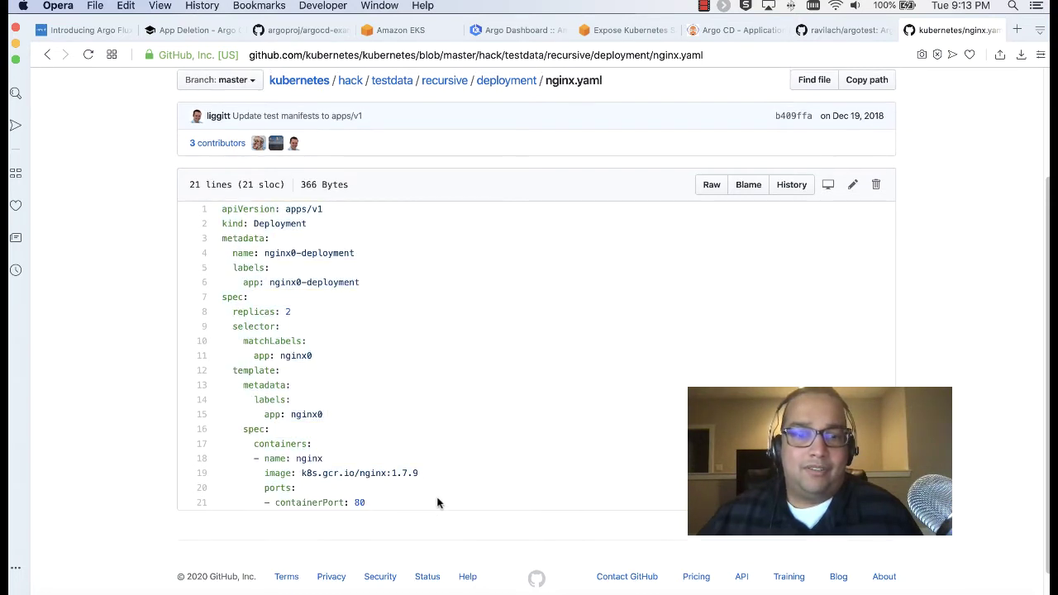
{"action": "left_click", "coordinate": [860, 32]}
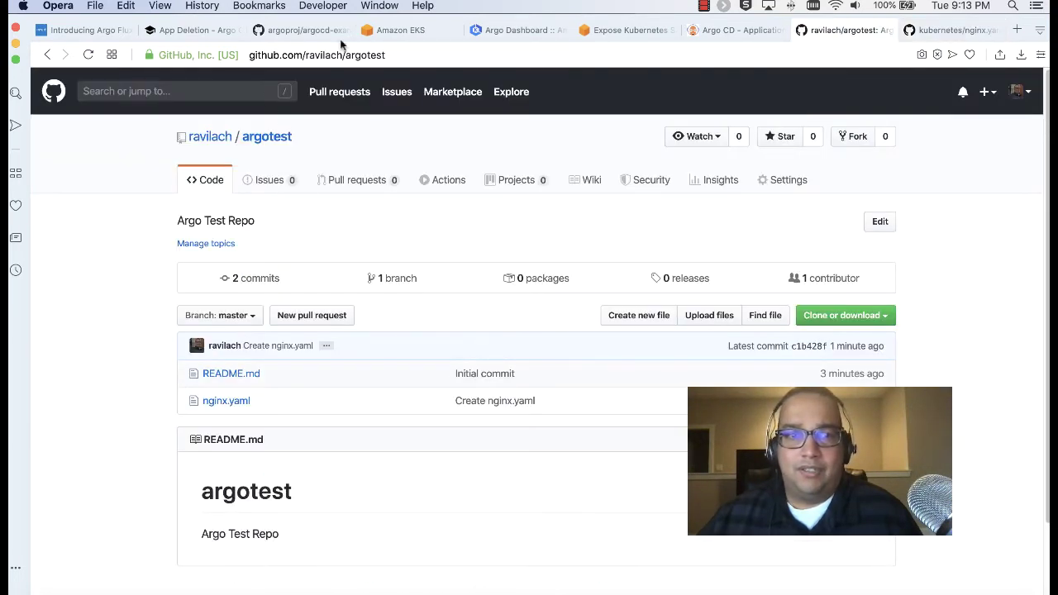
{"action": "left_click", "coordinate": [177, 32]}
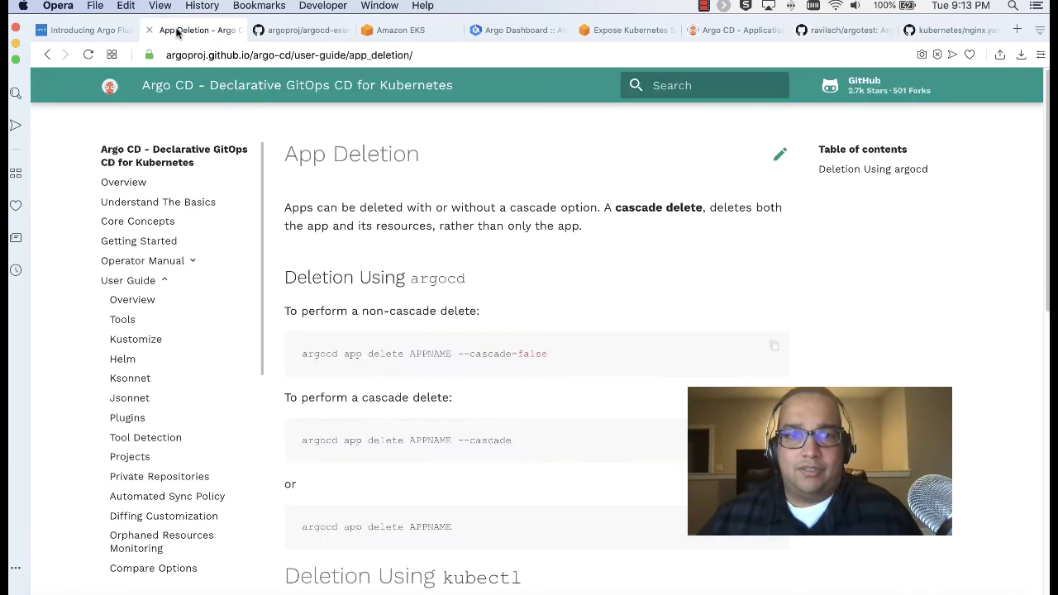
{"action": "left_click", "coordinate": [756, 33]}
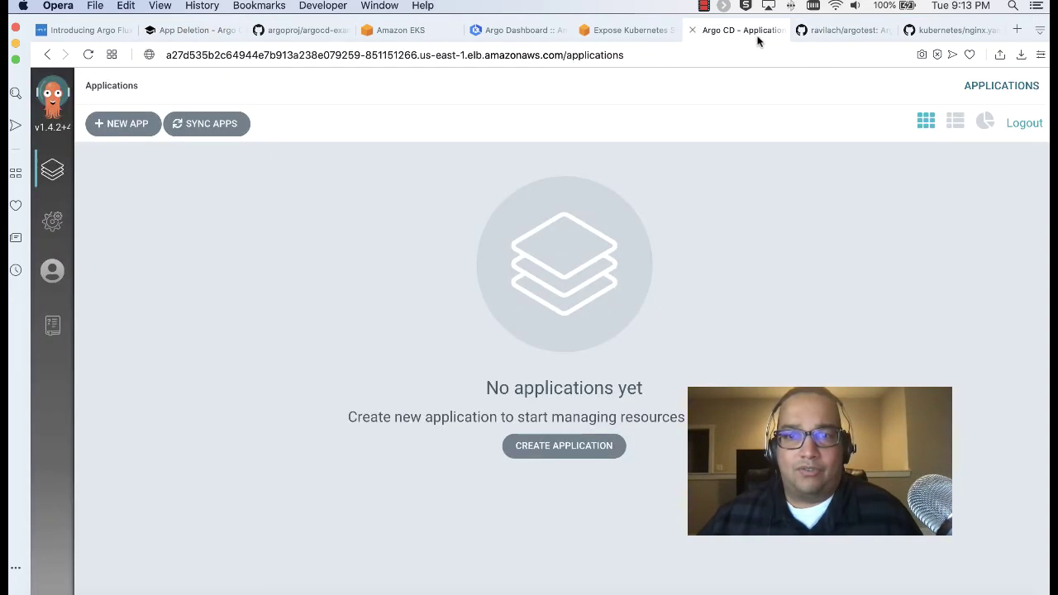
Start a new Argo CD application named nginx in the default project
{"action": "left_click", "coordinate": [112, 126]}
{"action": "left_click", "coordinate": [367, 206]}
{"action": "scroll", "coordinate": [369, 210], "scroll_direction": "down", "scroll_amount": 2}
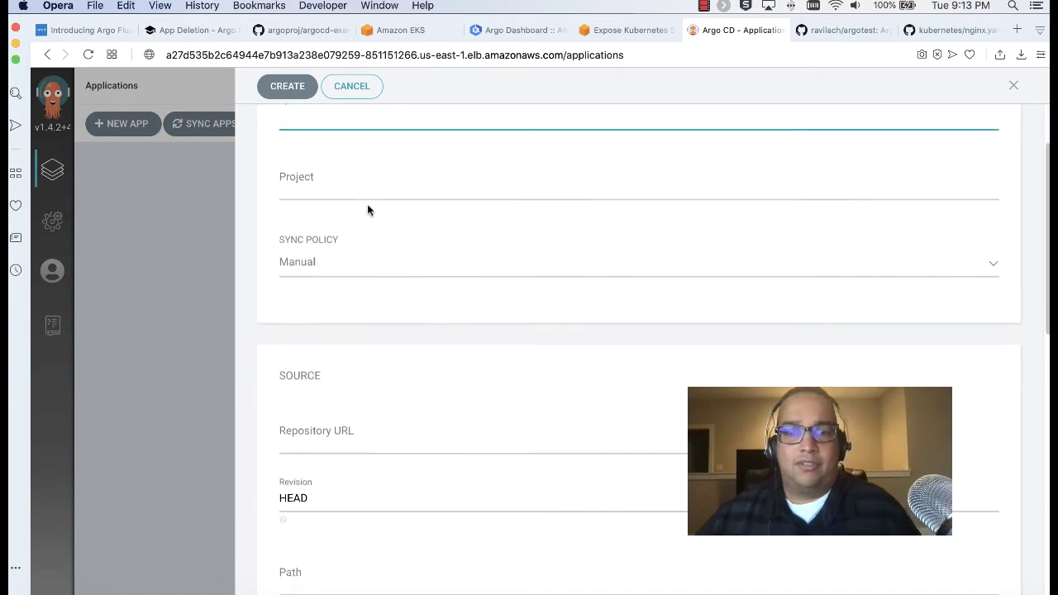
{"action": "scroll", "coordinate": [369, 208], "scroll_direction": "up", "scroll_amount": 2}
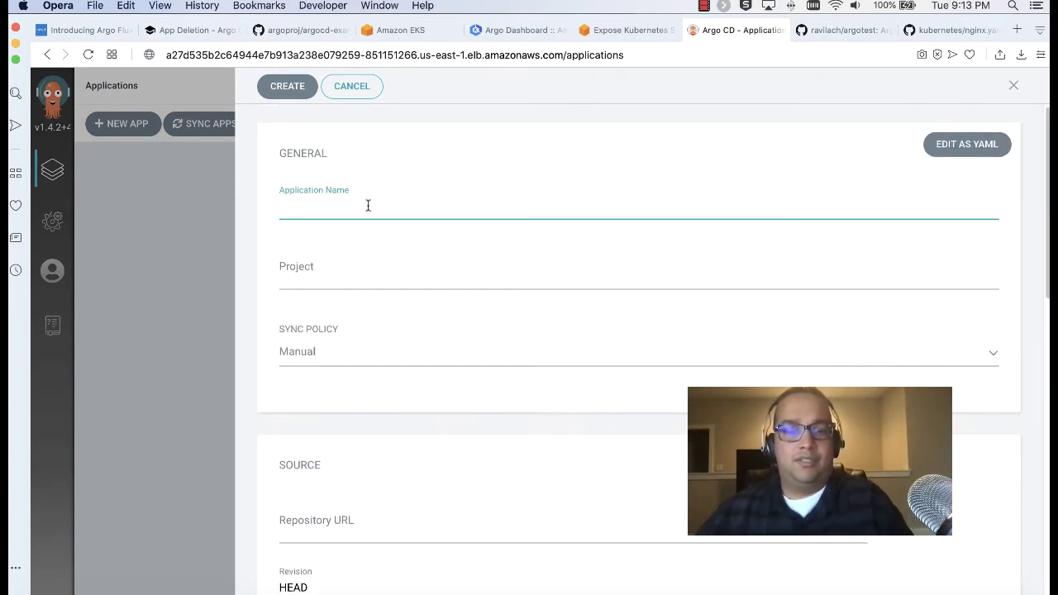
{"action": "type", "text": "nginx"}
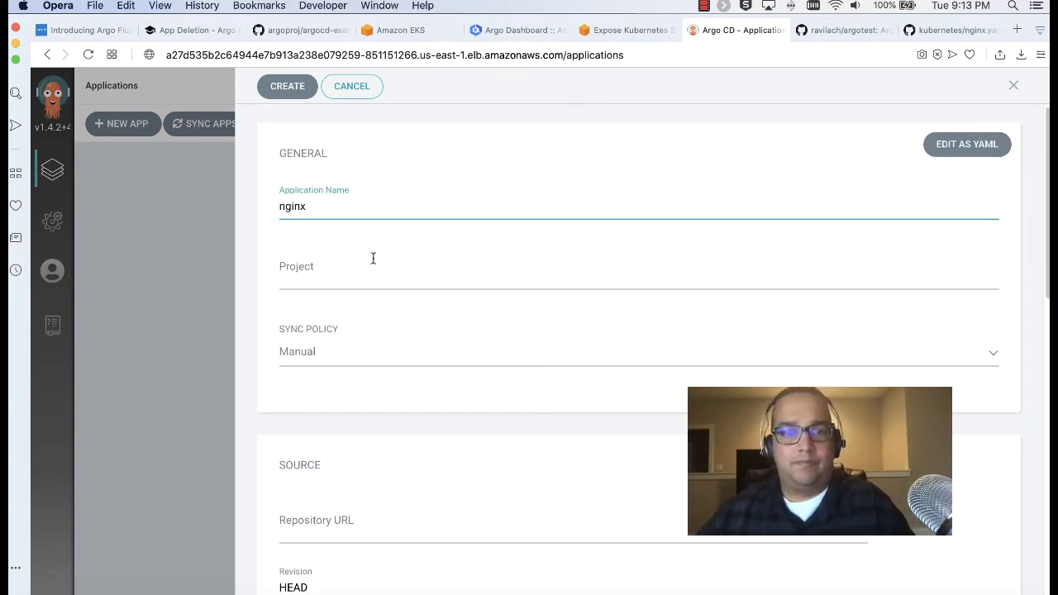
{"action": "left_click", "coordinate": [378, 272]}
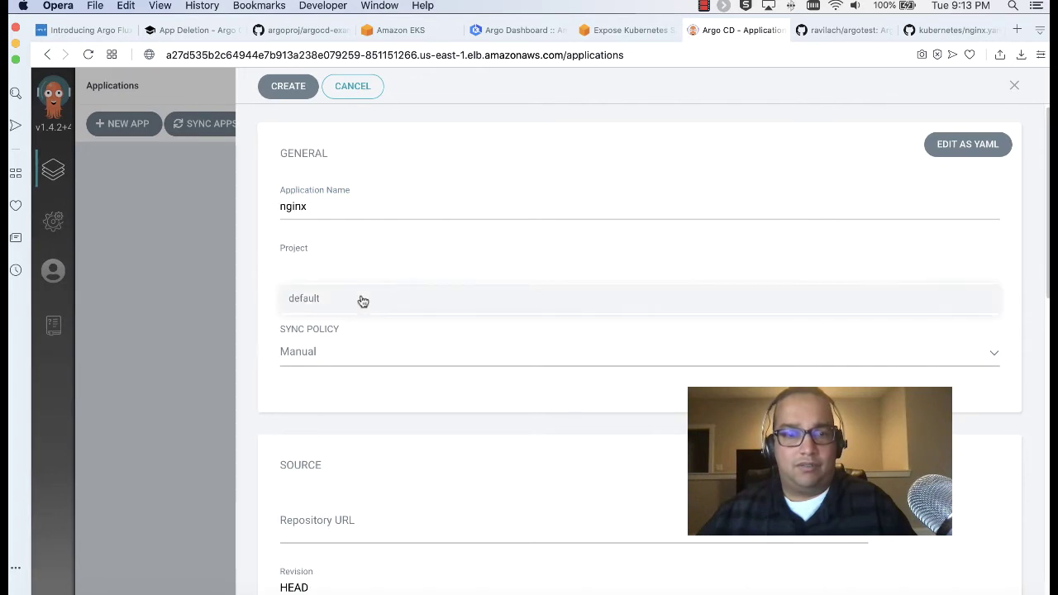
{"action": "left_click", "coordinate": [360, 298]}
{"action": "scroll", "coordinate": [338, 374], "scroll_direction": "down", "scroll_amount": 2}
{"action": "scroll", "coordinate": [335, 369], "scroll_direction": "up", "scroll_amount": 1}
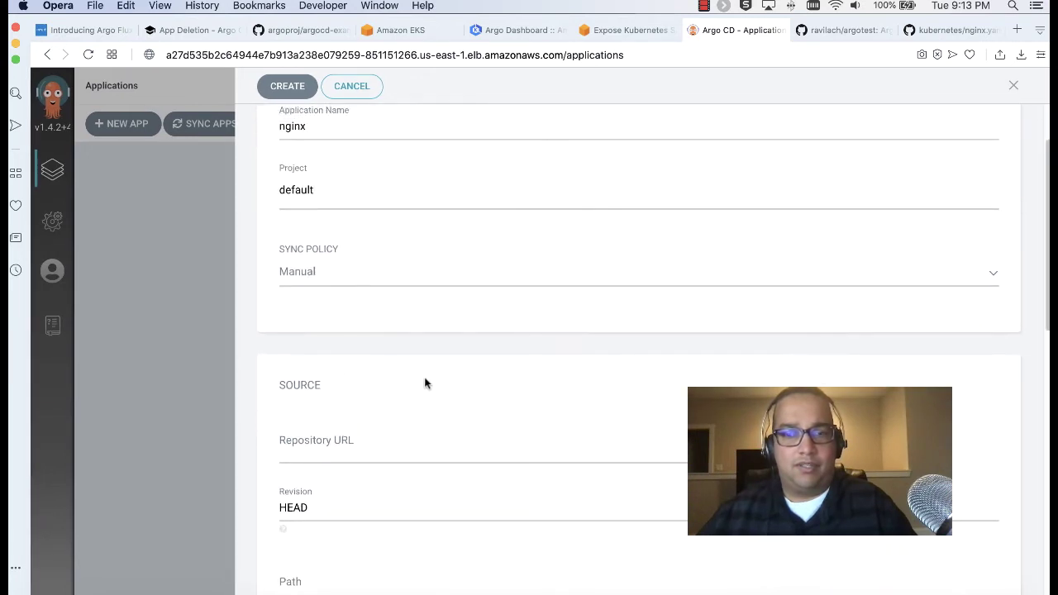
Copy the argotest repository address and enter it as the Repository URL with .git
{"action": "left_click", "coordinate": [837, 30]}
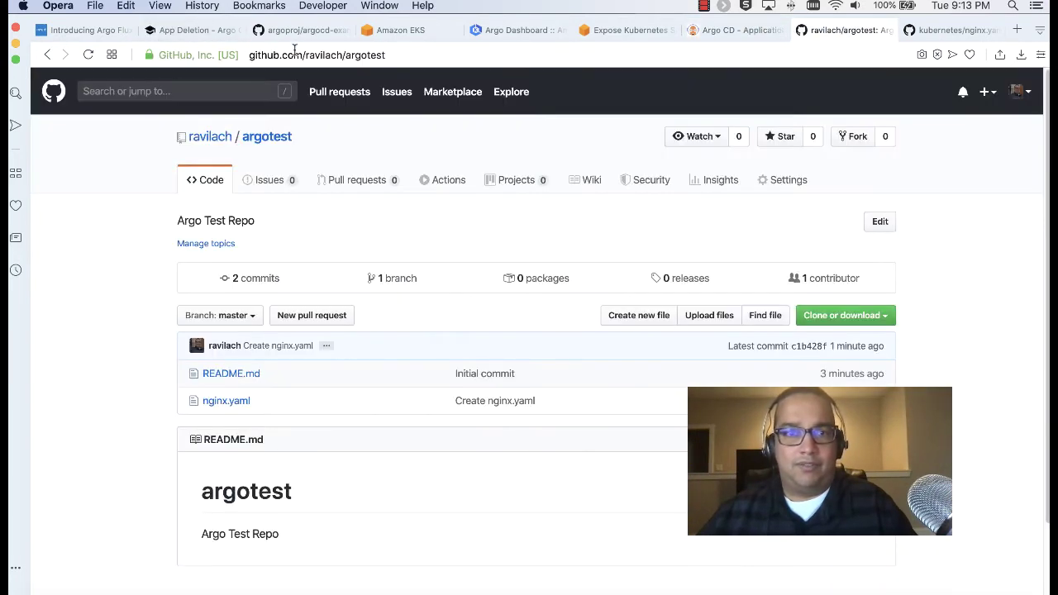
{"action": "left_click", "coordinate": [294, 52]}
{"action": "key", "text": "super+c"}
{"action": "left_click", "coordinate": [170, 31]}
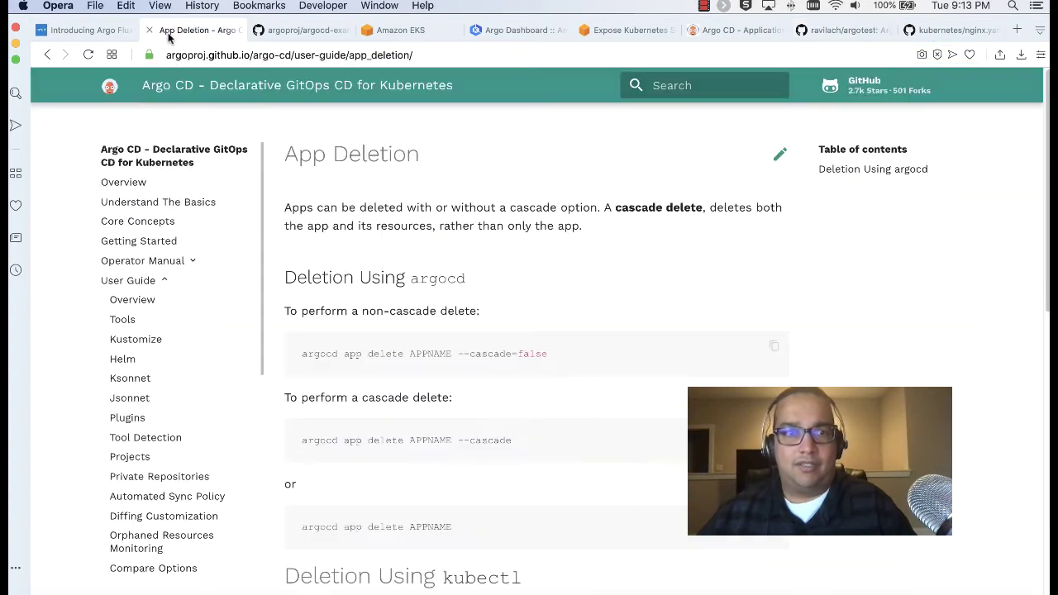
{"action": "left_click", "coordinate": [735, 30]}
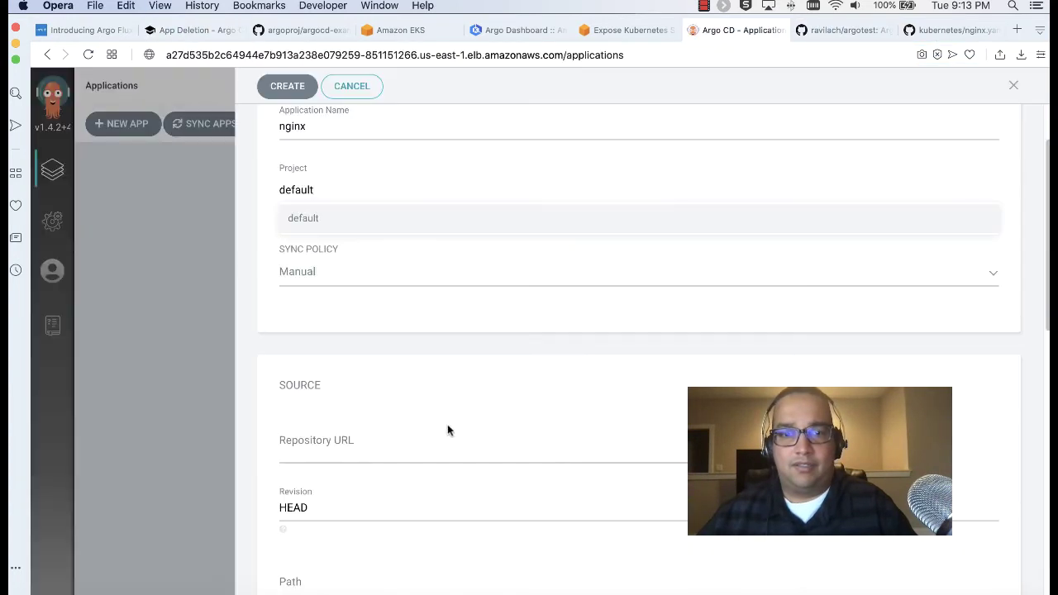
{"action": "left_click", "coordinate": [396, 446]}
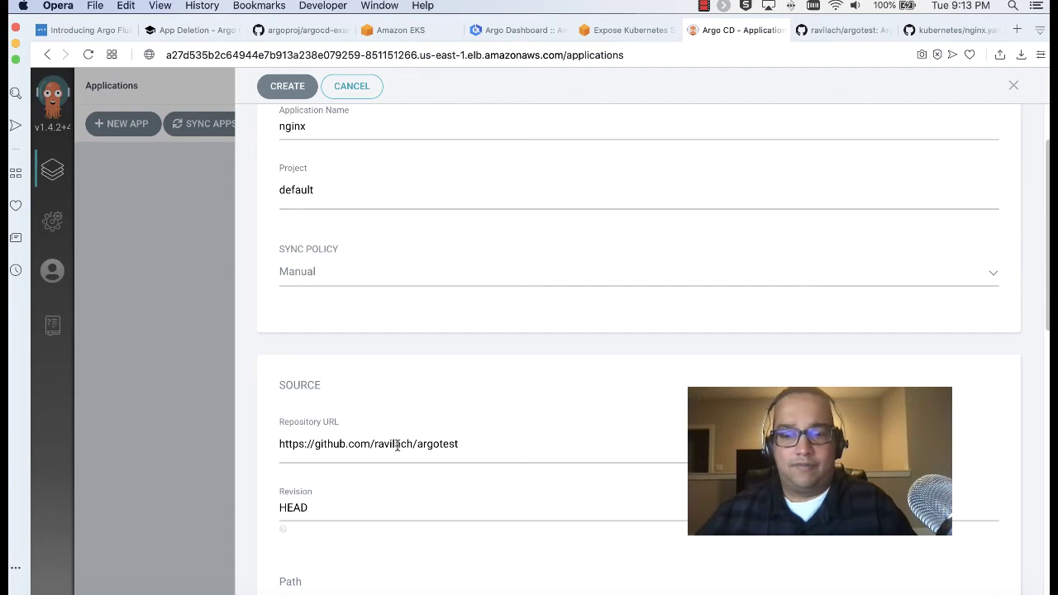
{"action": "type", "text": ".git"}
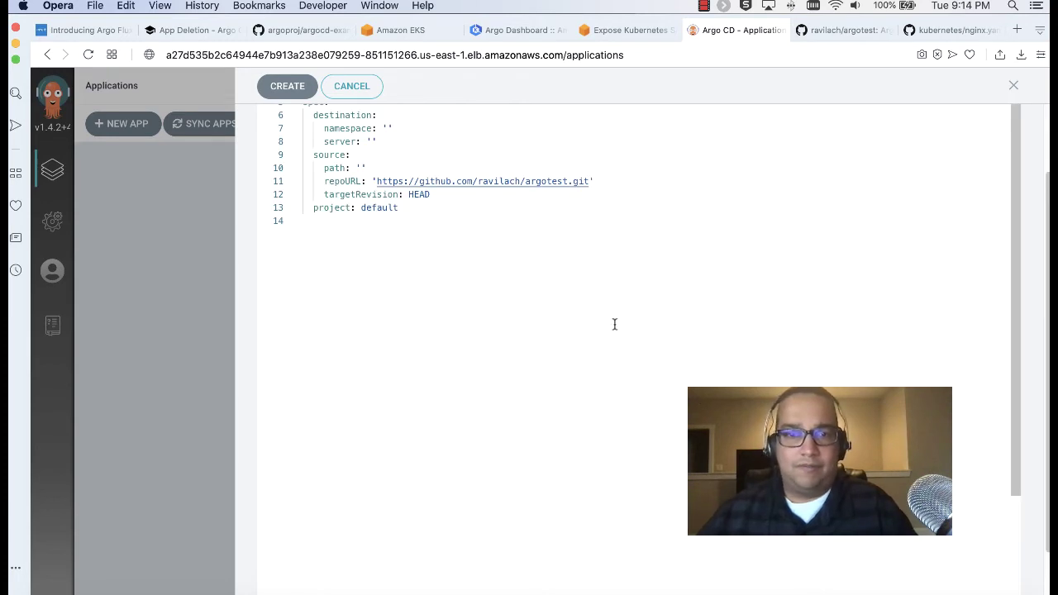
Close the YAML view without saving and cancel the nginx application draft
{"action": "scroll", "coordinate": [614, 323], "scroll_direction": "up", "scroll_amount": 3}
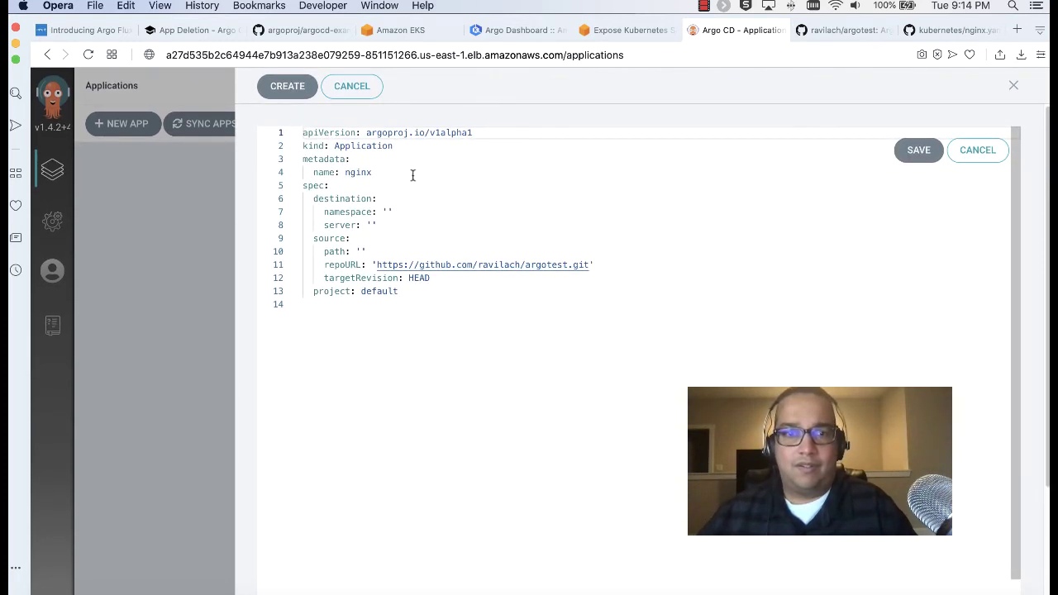
{"action": "left_click", "coordinate": [977, 149]}
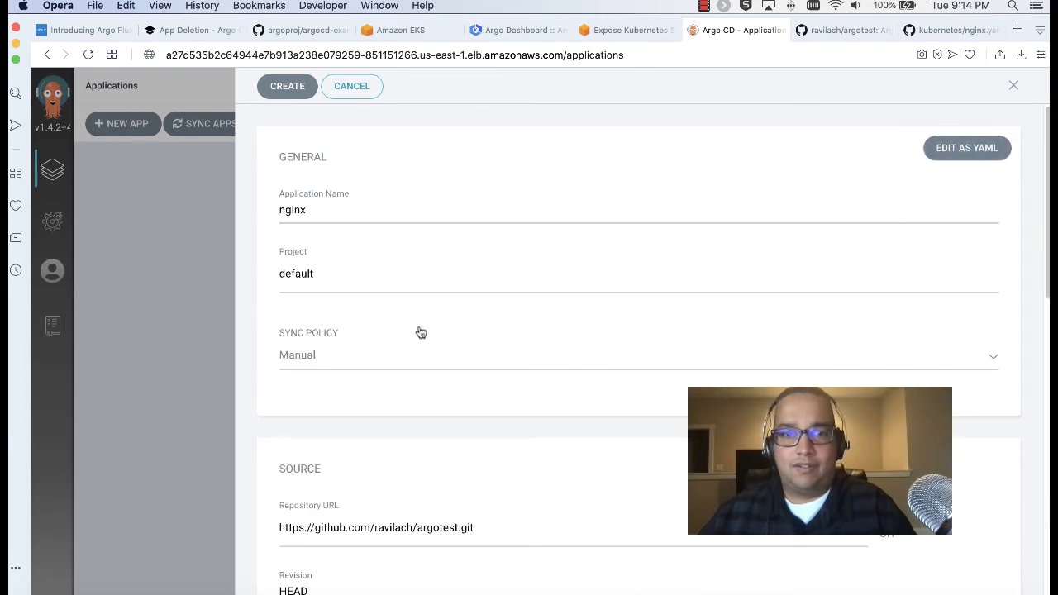
{"action": "scroll", "coordinate": [439, 361], "scroll_direction": "down", "scroll_amount": 2}
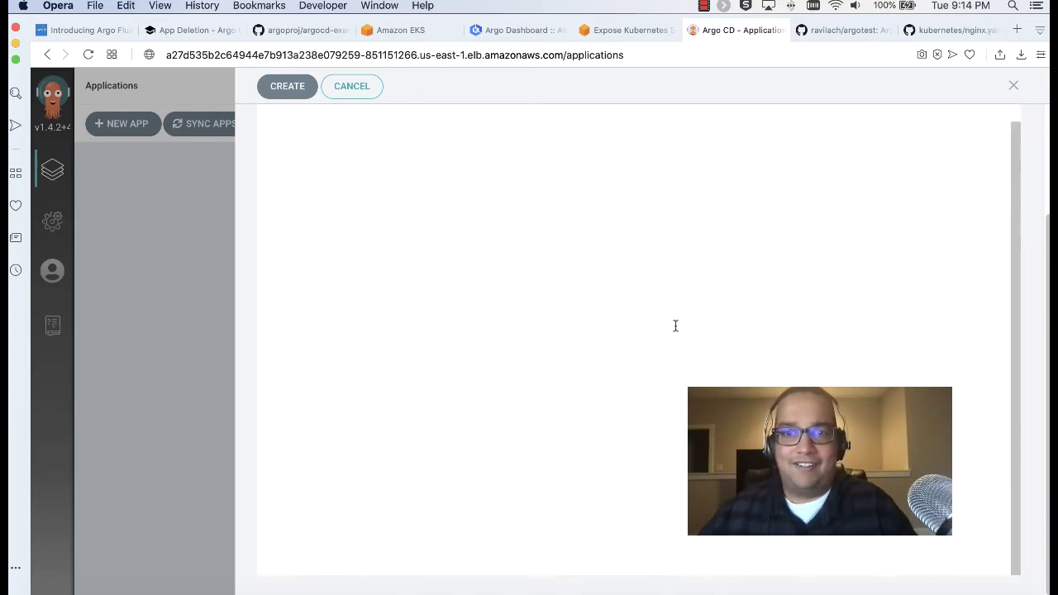
{"action": "left_click", "coordinate": [351, 88]}
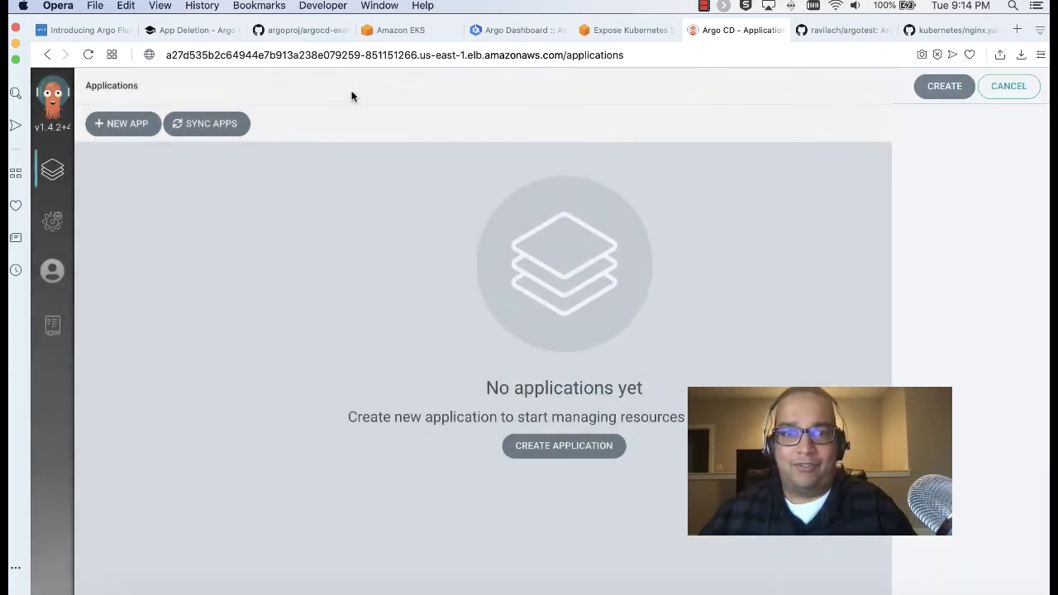
Start a new app nginx in project default with the pasted argotest repository URL
{"action": "left_click", "coordinate": [124, 118]}
{"action": "left_click", "coordinate": [392, 218]}
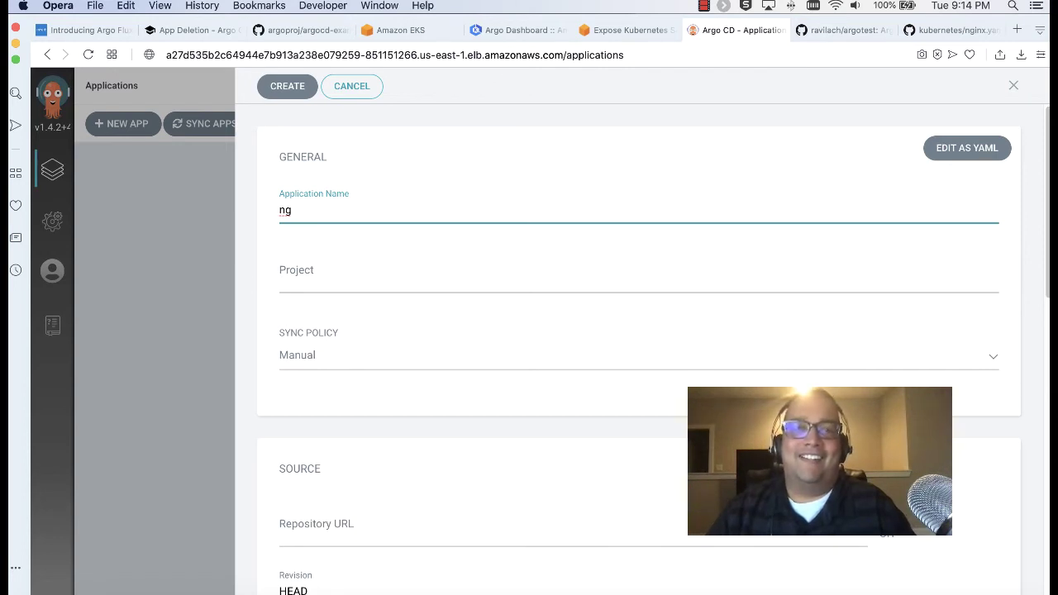
{"action": "left_click", "coordinate": [413, 279]}
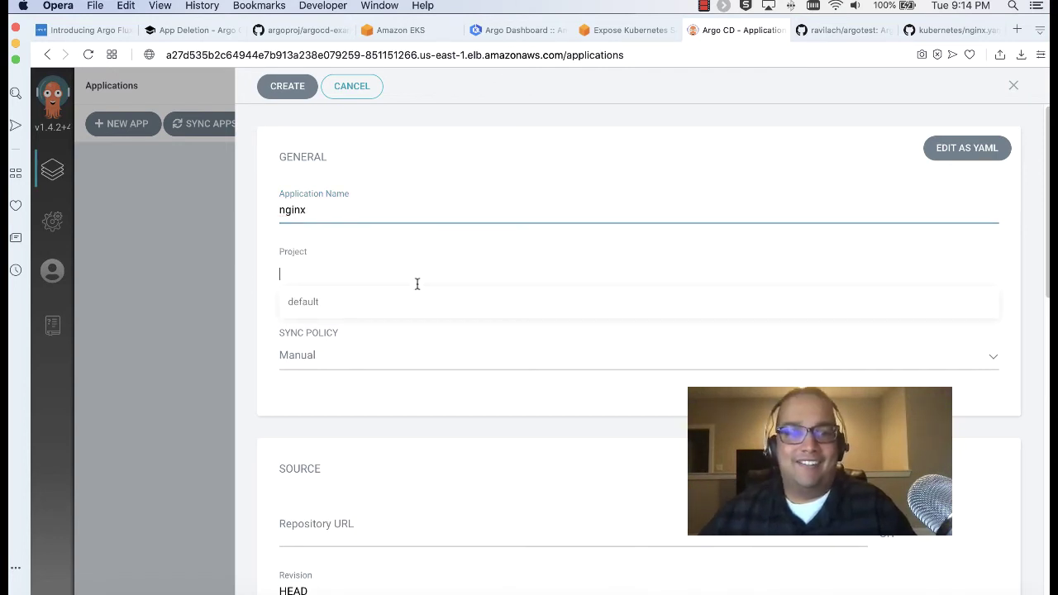
{"action": "left_click", "coordinate": [364, 306]}
{"action": "scroll", "coordinate": [351, 370], "scroll_direction": "down", "scroll_amount": 3}
{"action": "left_click", "coordinate": [368, 361]}
{"action": "key", "text": "super+v"}
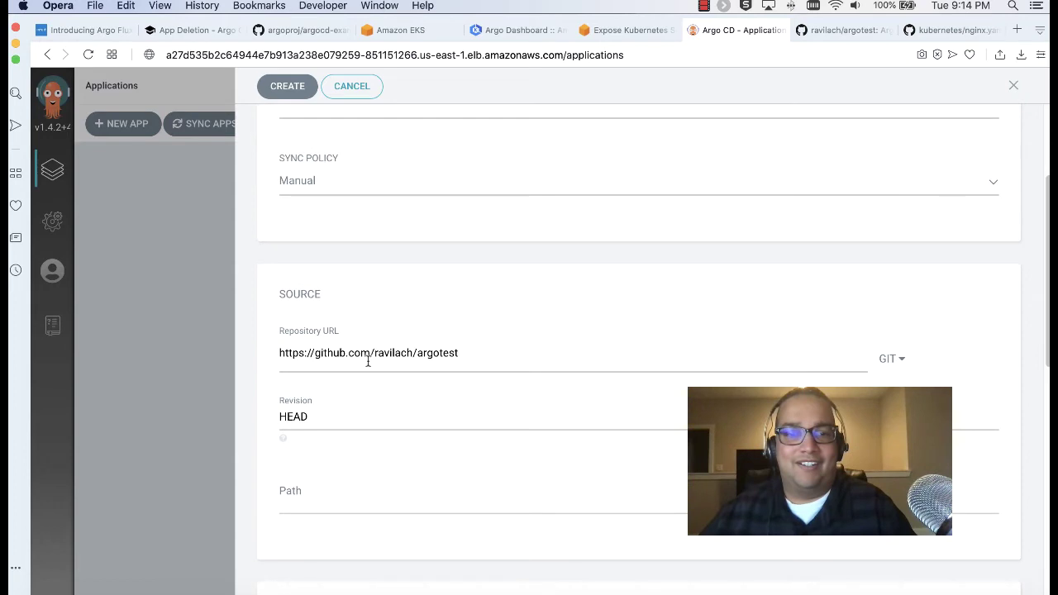
{"action": "type", "text": "."}
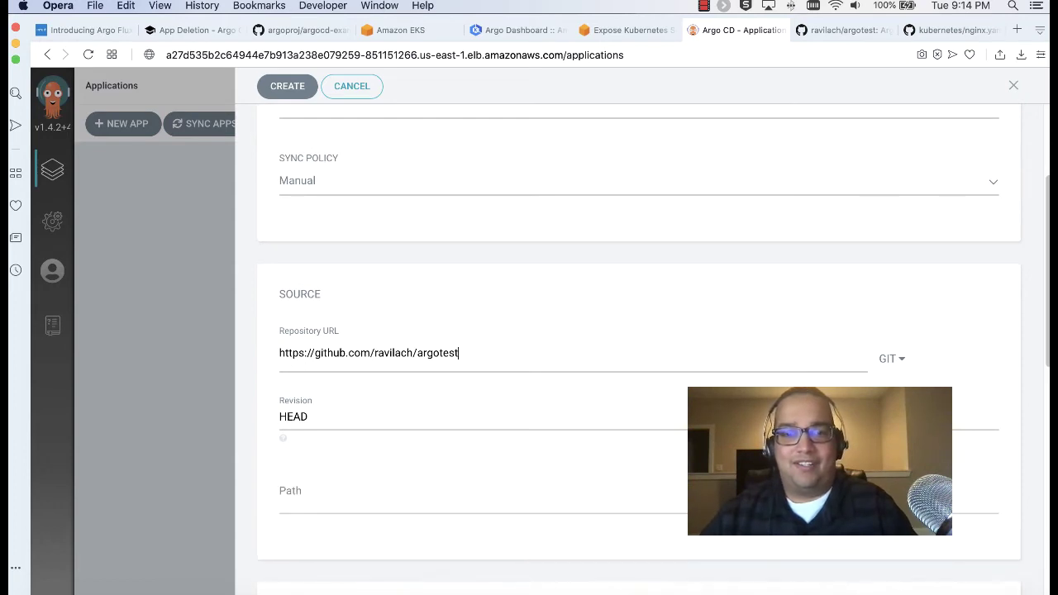
Set path /, destination in-cluster, namespace default, and attempt to create the app
{"action": "left_click", "coordinate": [368, 484]}
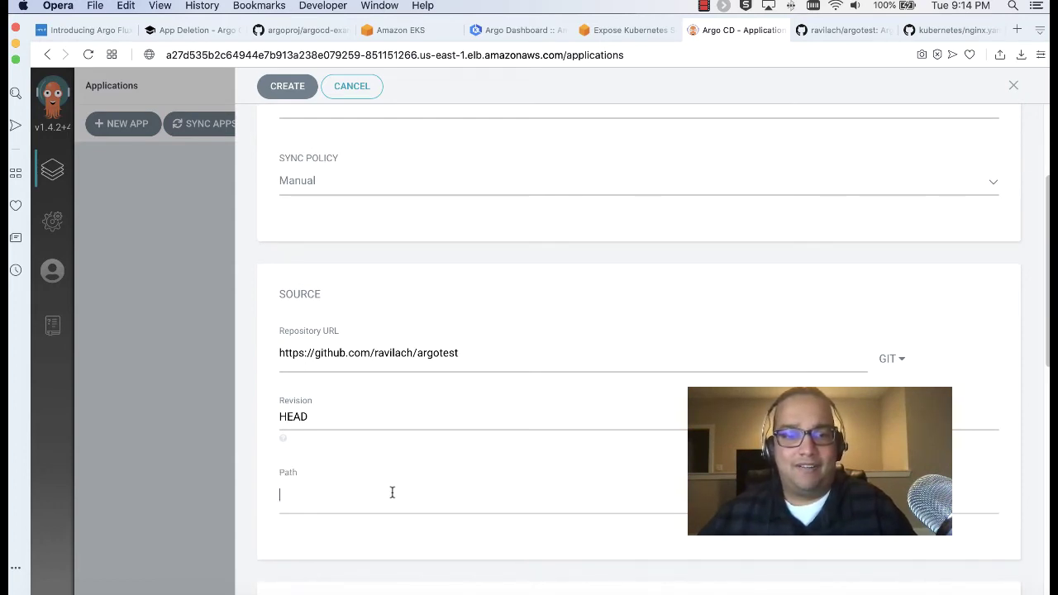
{"action": "type", "text": "/"}
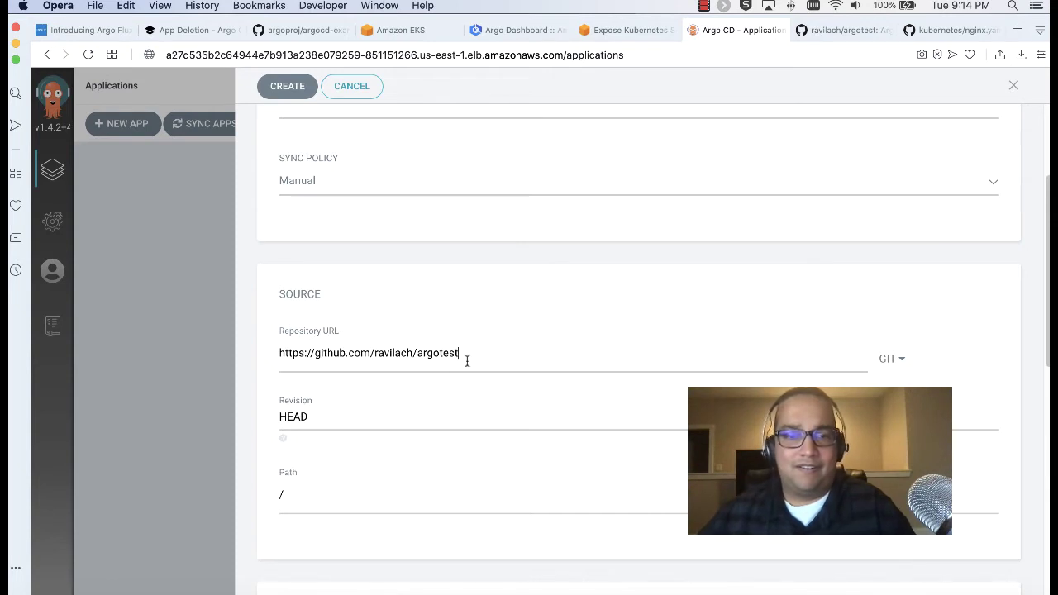
{"action": "scroll", "coordinate": [485, 356], "scroll_direction": "down", "scroll_amount": 5}
{"action": "left_click", "coordinate": [376, 388]}
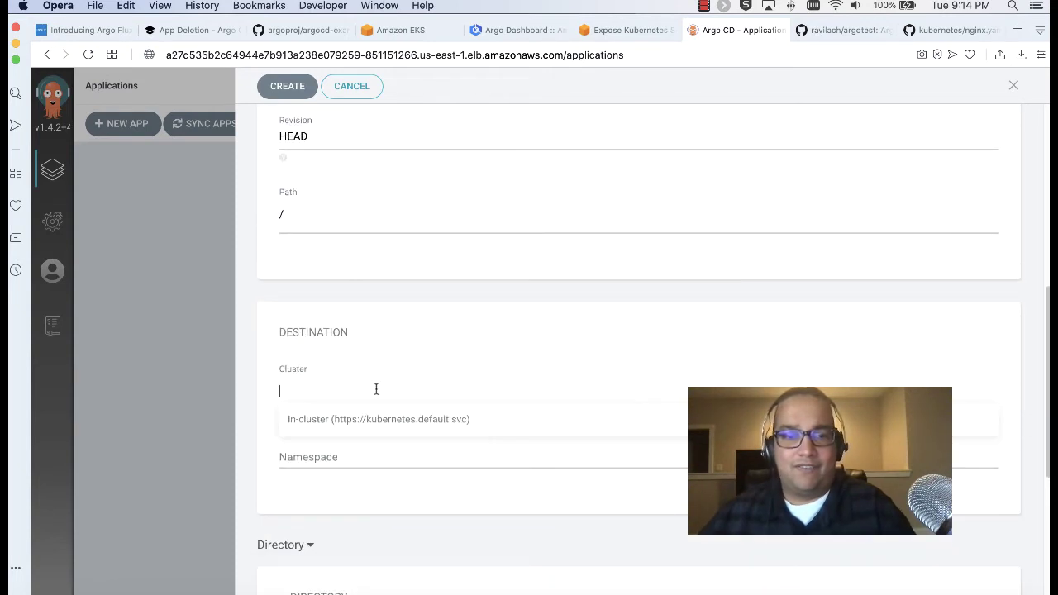
{"action": "left_click", "coordinate": [366, 417]}
{"action": "left_click", "coordinate": [350, 452]}
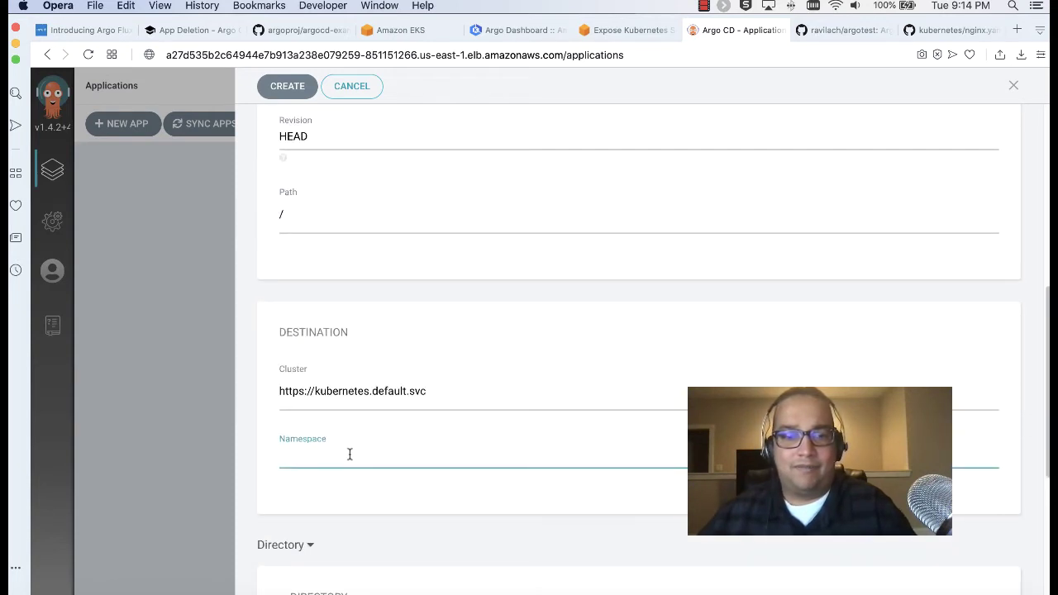
{"action": "type", "text": "d"}
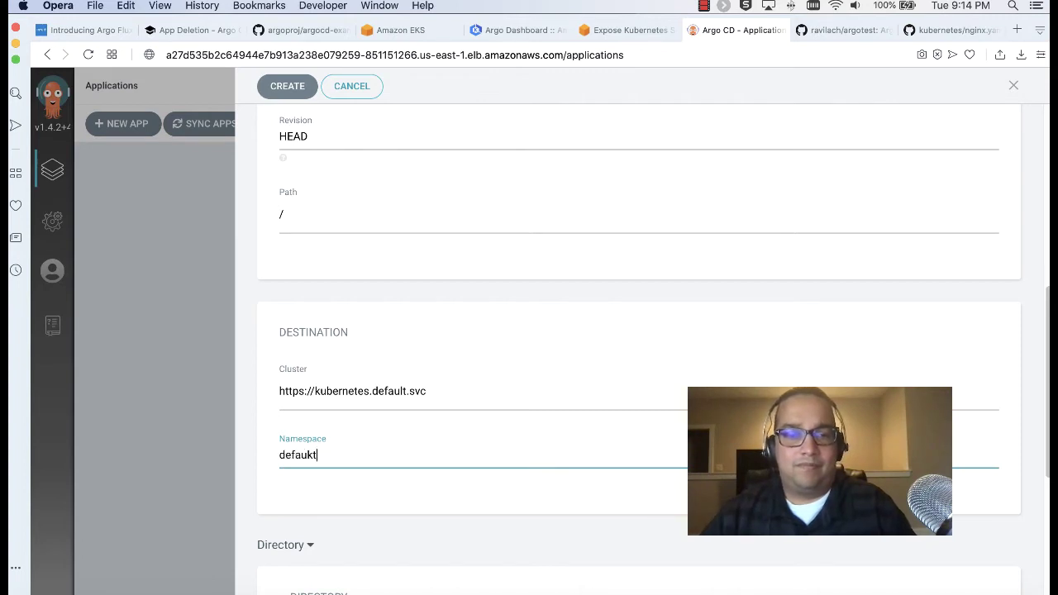
{"action": "type", "text": "efaukt"}
{"action": "key", "text": "BackSpace"}
{"action": "key", "text": "BackSpace"}
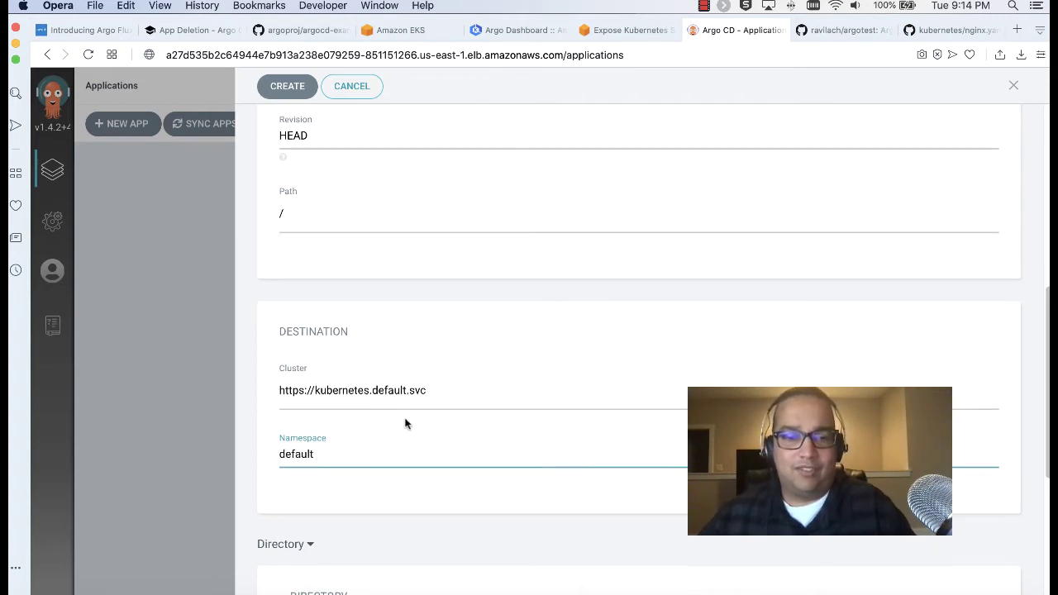
{"action": "scroll", "coordinate": [405, 422], "scroll_direction": "down", "scroll_amount": 5}
{"action": "scroll", "coordinate": [367, 395], "scroll_direction": "up", "scroll_amount": 10}
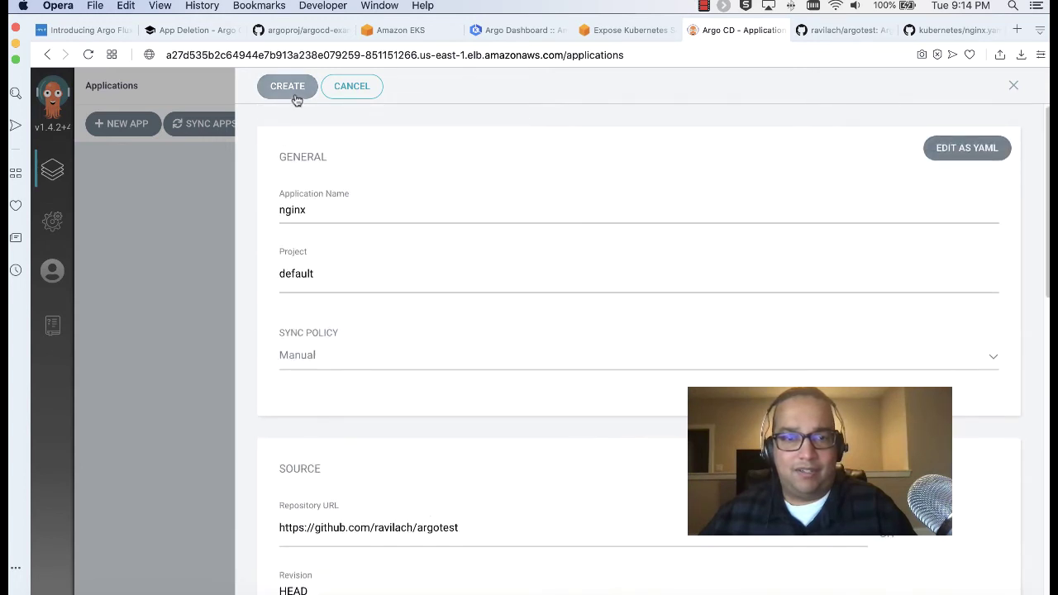
{"action": "left_click", "coordinate": [294, 91]}
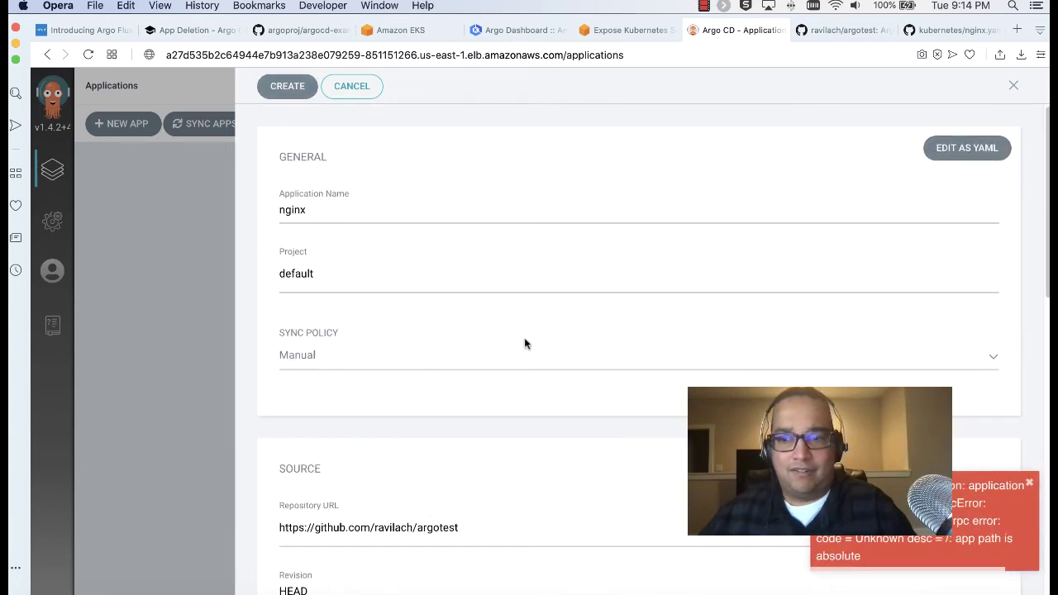
Append .git to the repository URL, retry creating, then go back to the Path field after the error
{"action": "scroll", "coordinate": [528, 344], "scroll_direction": "down", "scroll_amount": 5}
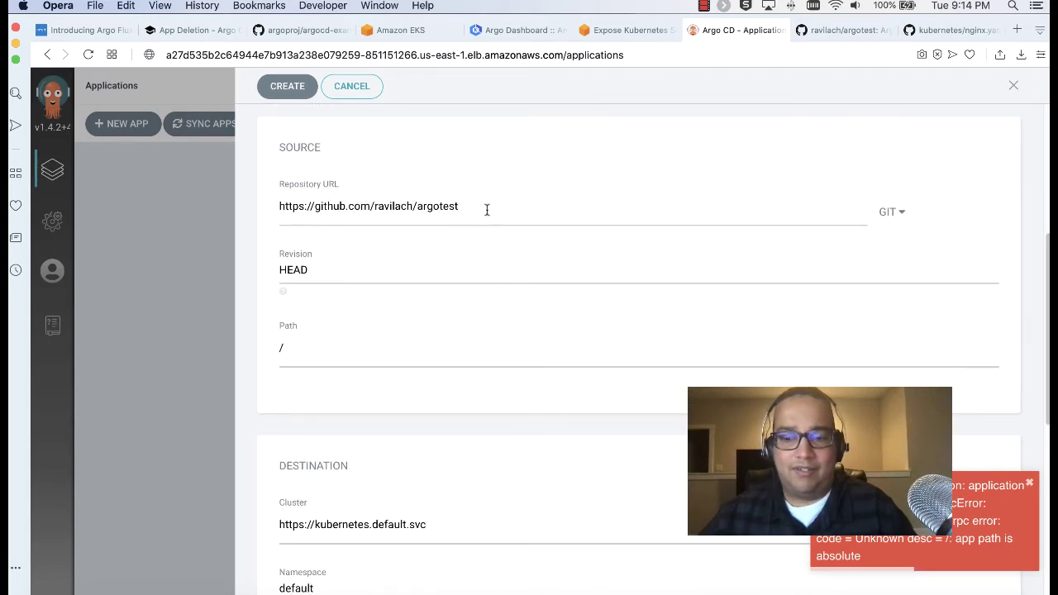
{"action": "type", "text": "git"}
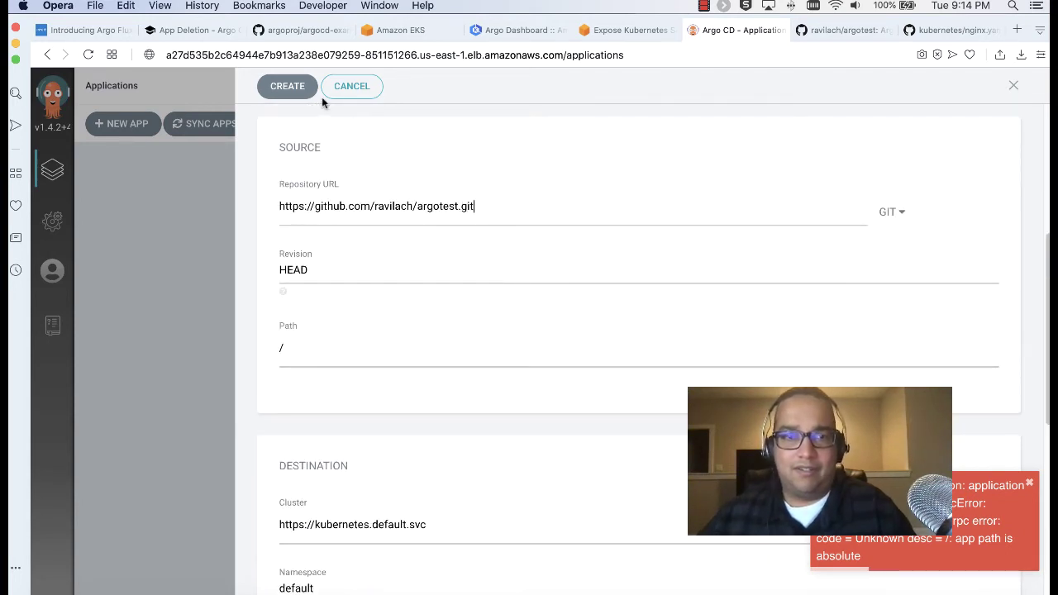
{"action": "left_click", "coordinate": [294, 92]}
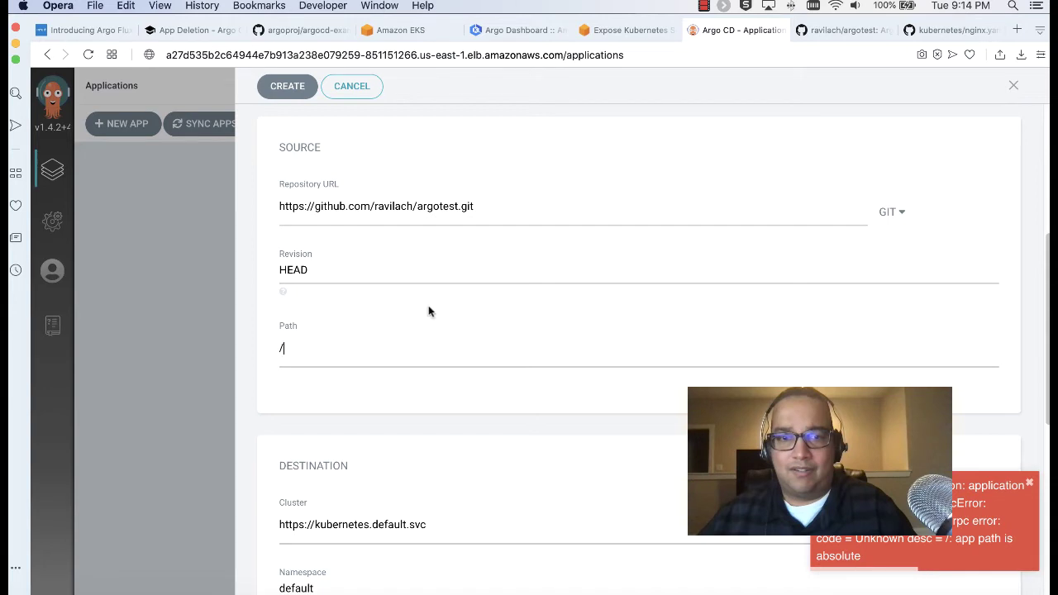
{"action": "left_click", "coordinate": [510, 214]}
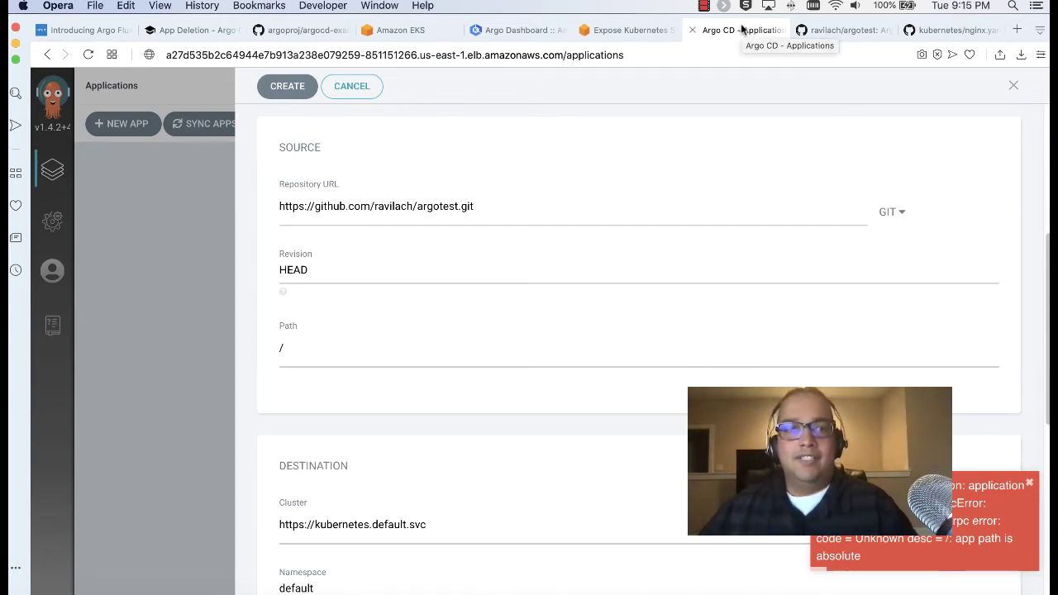
Search Google for 'how to create folders in github' in a new Opera tab
{"action": "left_click", "coordinate": [1016, 30]}
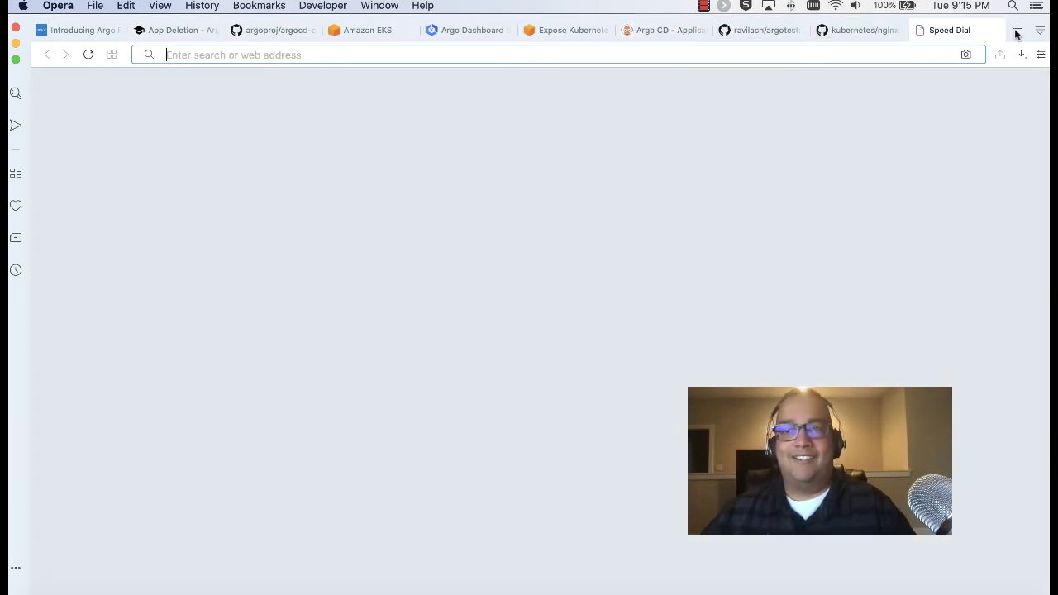
{"action": "type", "text": "how to "}
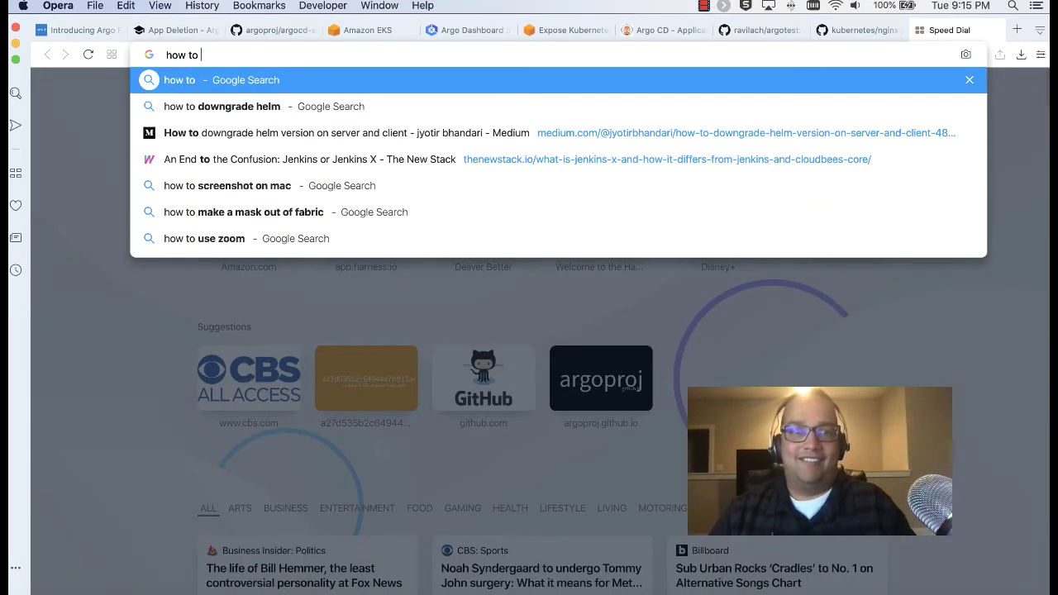
{"action": "type", "text": "create folders in g"}
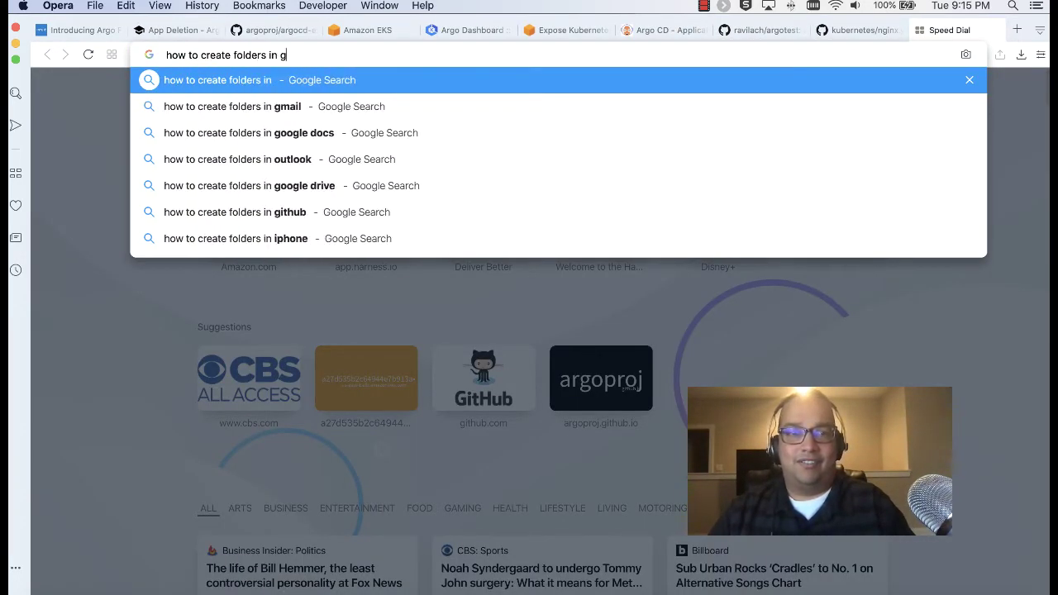
{"action": "type", "text": "ithub"}
{"action": "key", "text": "Return"}
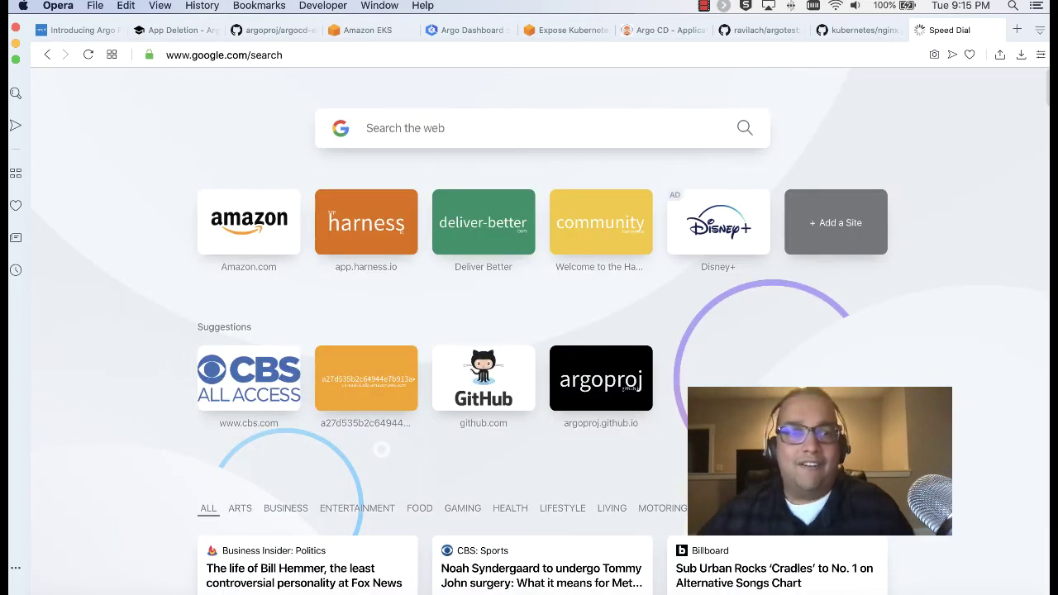
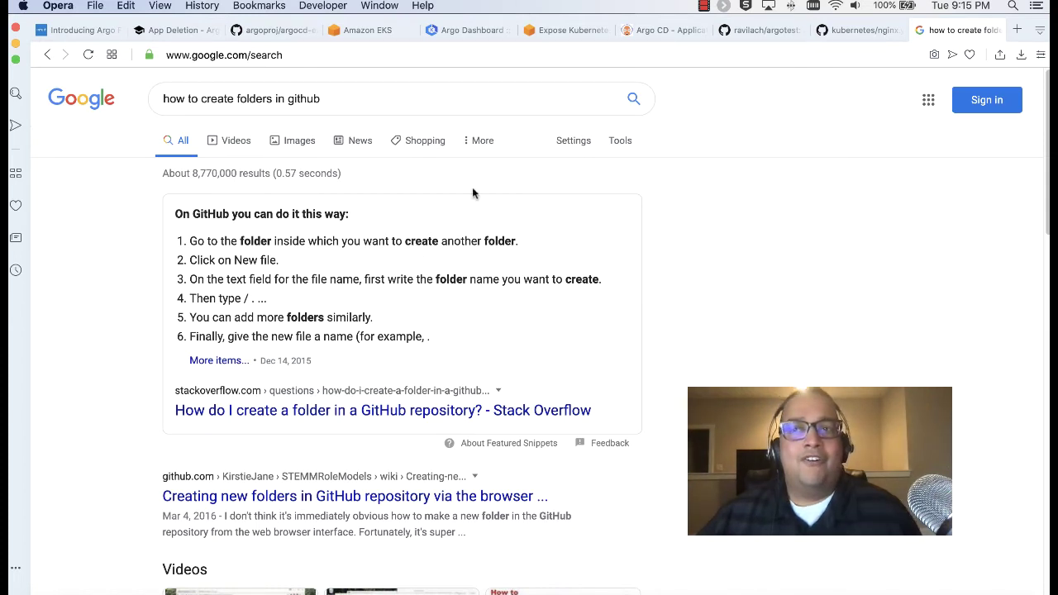
Delete nginx.yaml from the argotest repo and commit the deletion with the message 'Adios'
{"action": "left_click", "coordinate": [739, 30]}
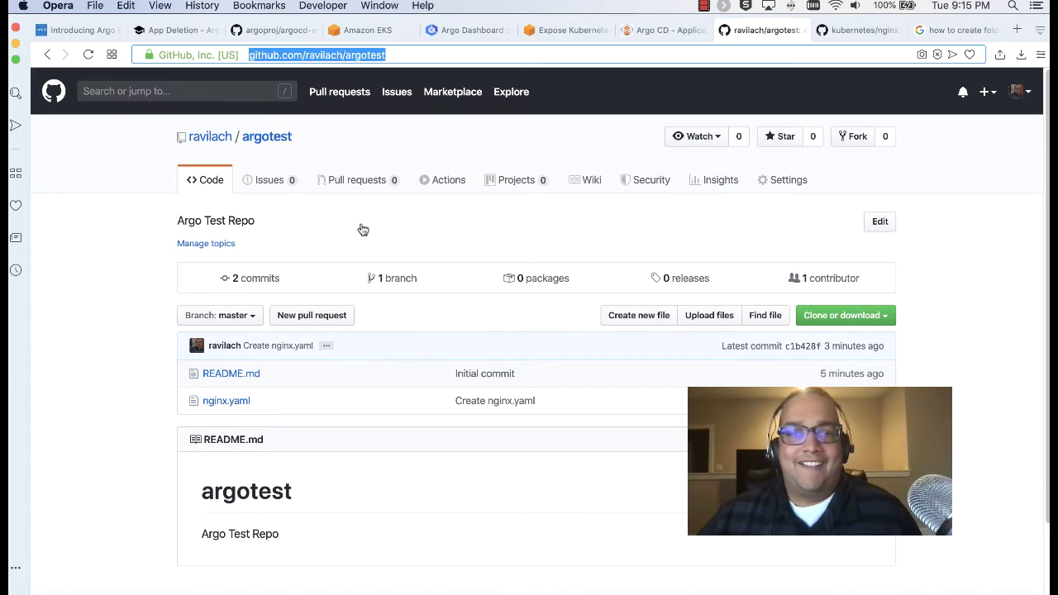
{"action": "left_click", "coordinate": [228, 401]}
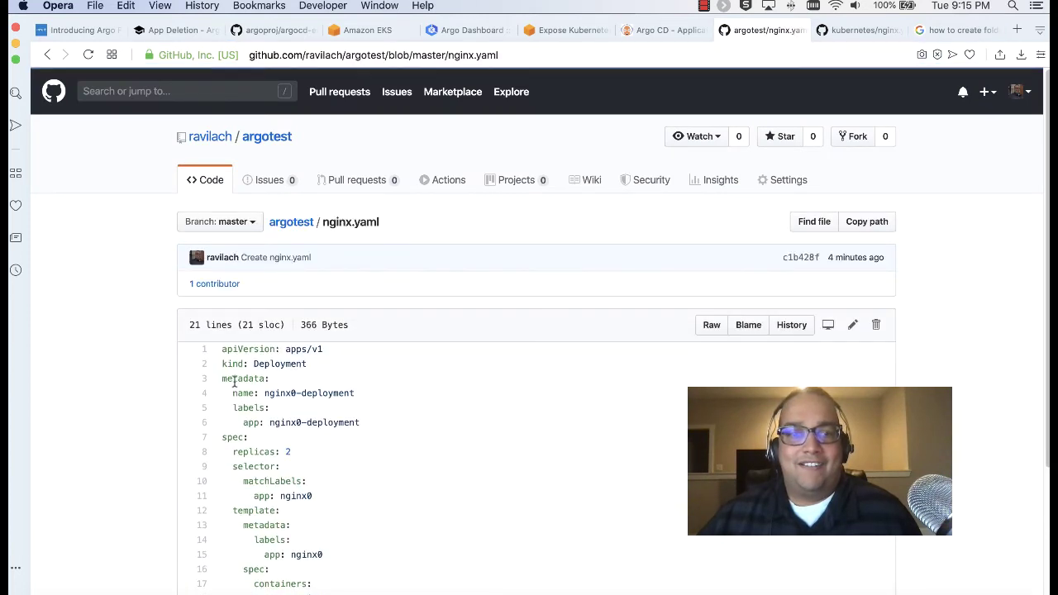
{"action": "left_click_drag", "start_coordinate": [222, 349], "coordinate": [469, 415]}
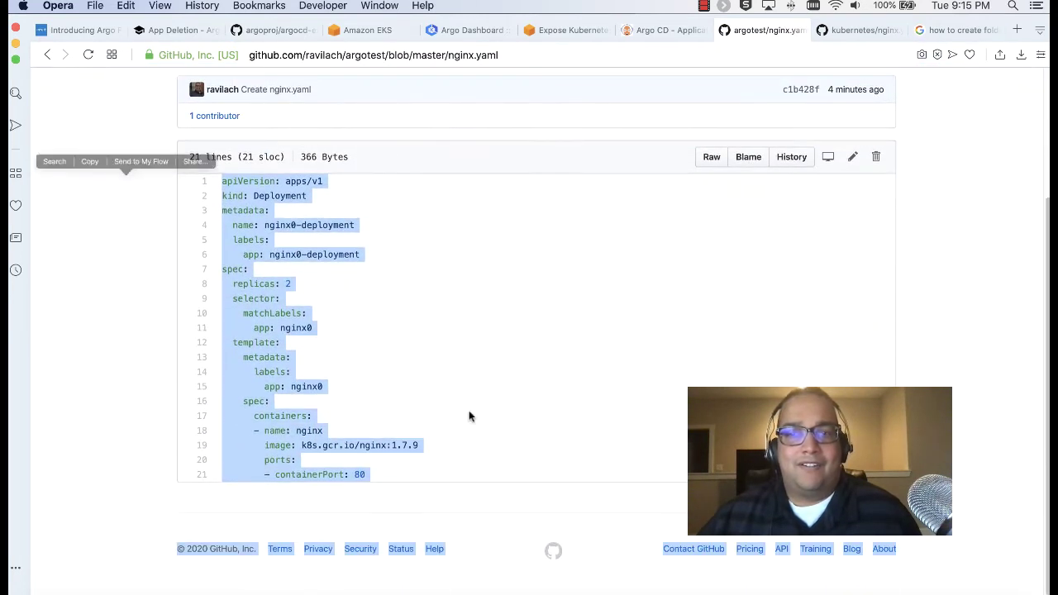
{"action": "left_click", "coordinate": [876, 156]}
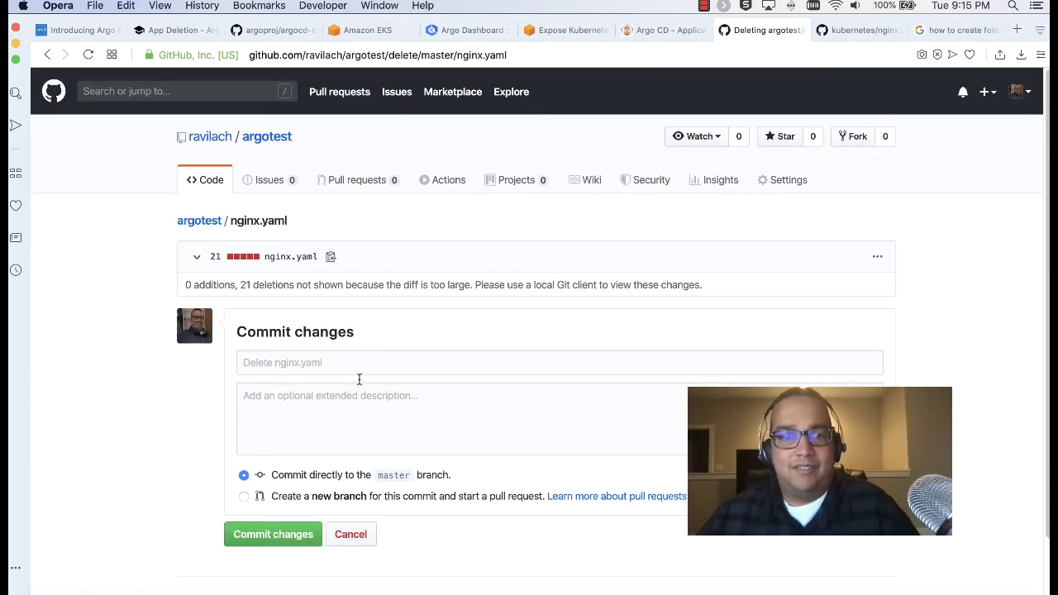
{"action": "left_click", "coordinate": [349, 361]}
{"action": "type", "text": "Adios"}
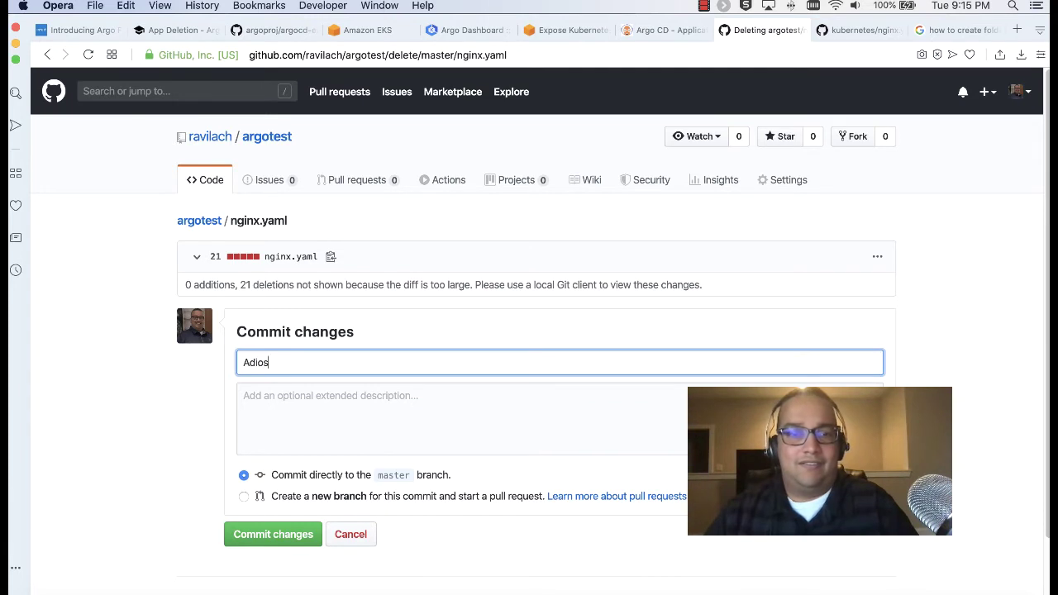
{"action": "left_click", "coordinate": [363, 427]}
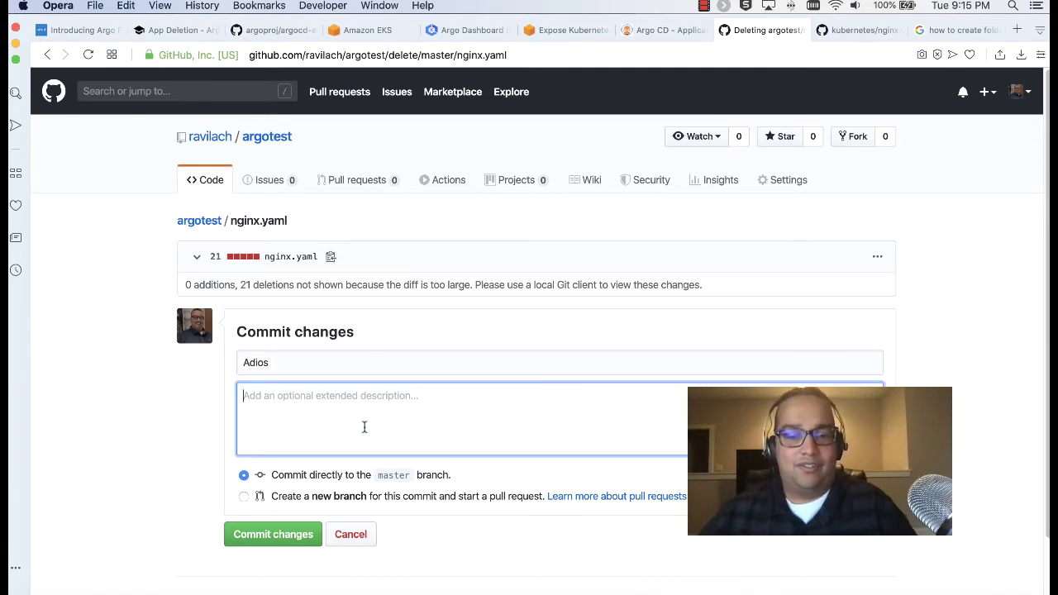
{"action": "type", "text": "Adios"}
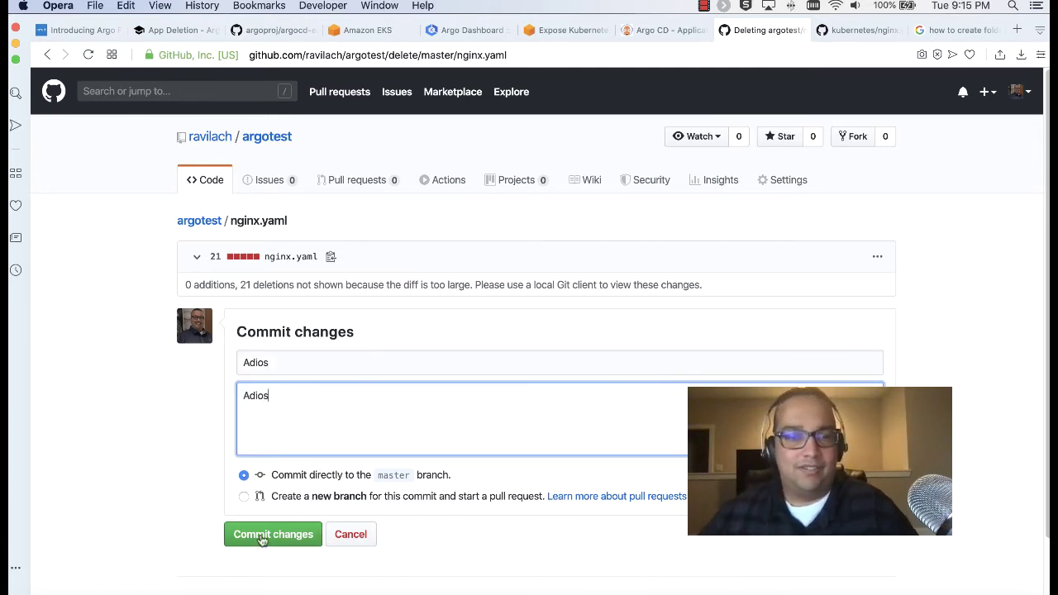
{"action": "left_click", "coordinate": [259, 536]}
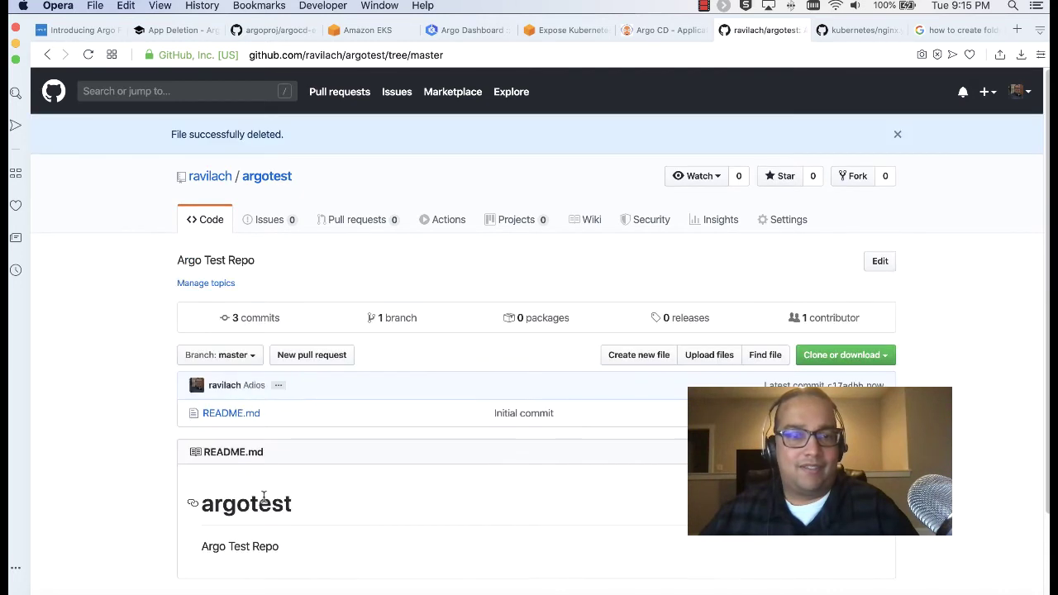
Create a new file nginx/nginx.yaml, paste the Deployment YAML, and strip the stray footer lines
{"action": "left_click", "coordinate": [641, 355]}
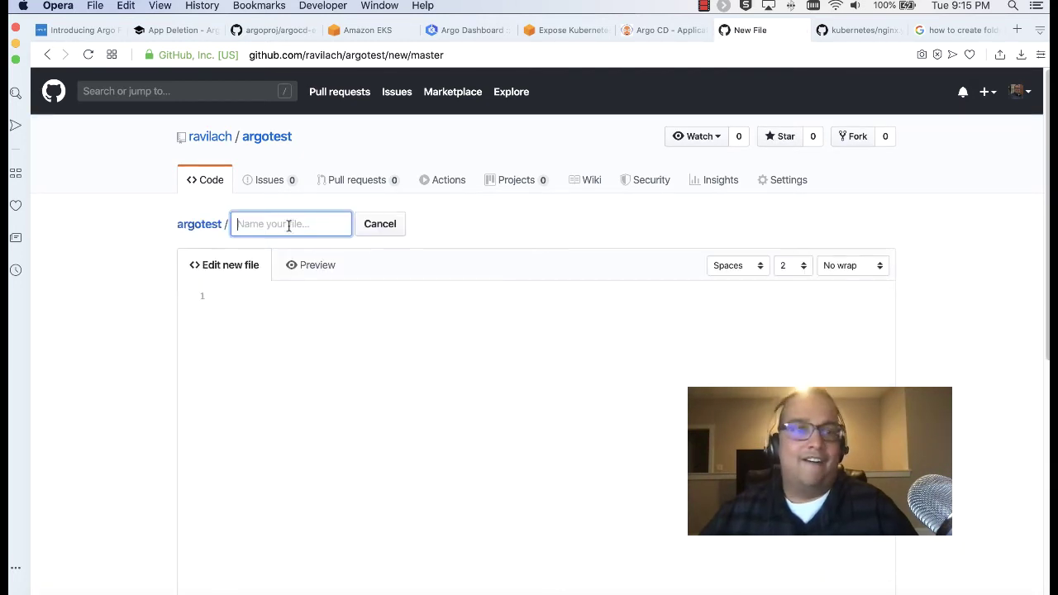
{"action": "type", "text": "ngi"}
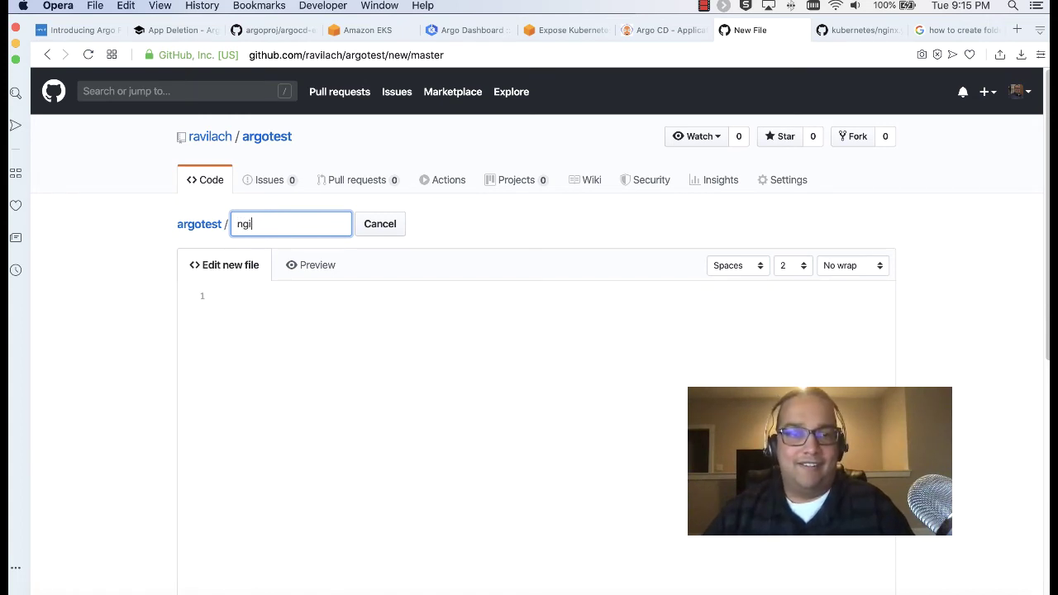
{"action": "type", "text": "nx/ni"}
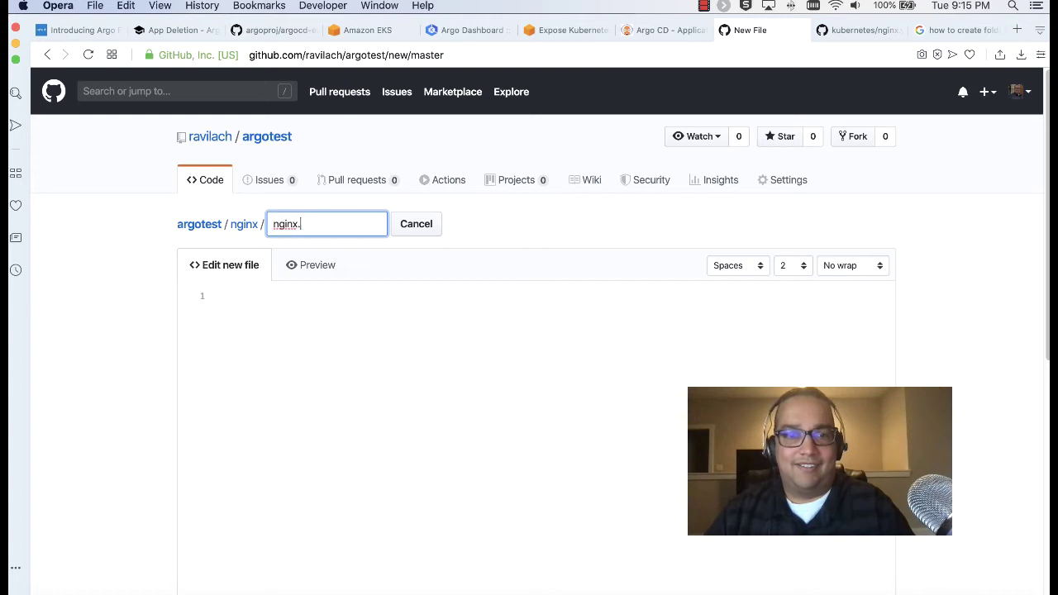
{"action": "left_click", "coordinate": [286, 321]}
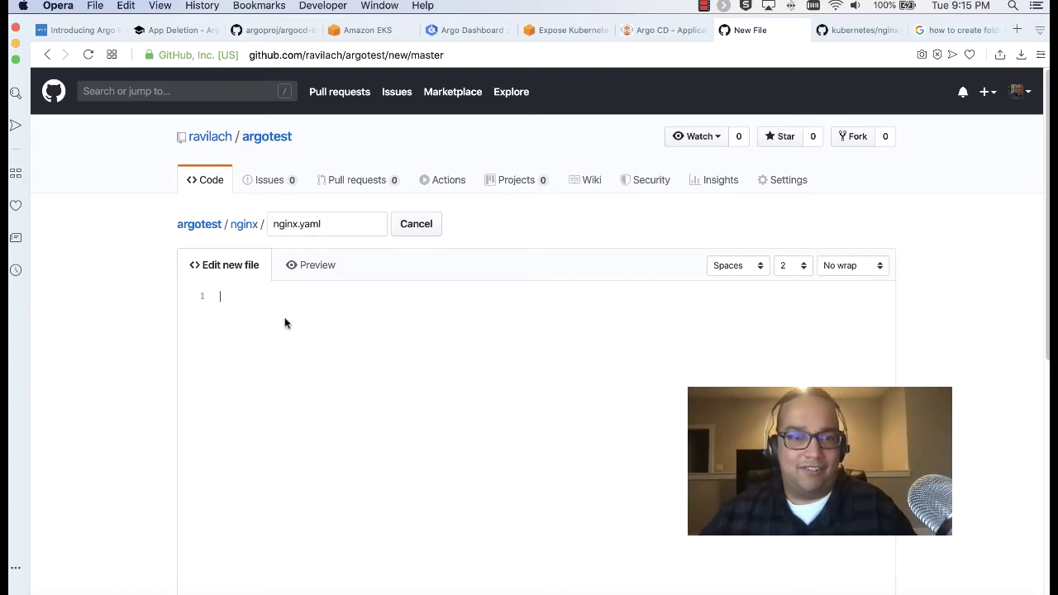
{"action": "key", "text": "super+v"}
{"action": "scroll", "coordinate": [396, 327], "scroll_direction": "down", "scroll_amount": 3}
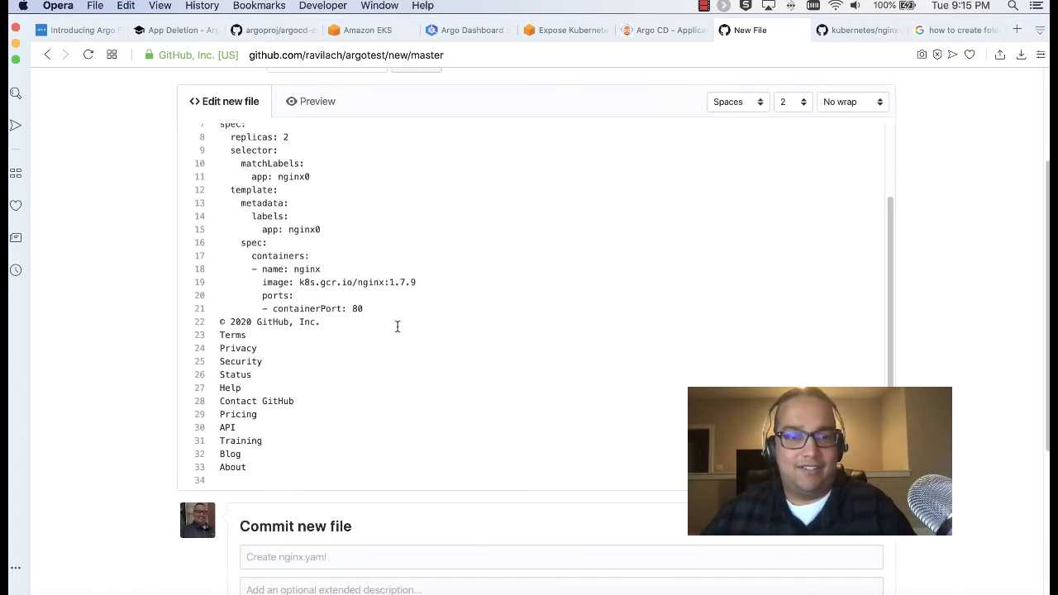
{"action": "left_click_drag", "start_coordinate": [218, 322], "coordinate": [416, 496]}
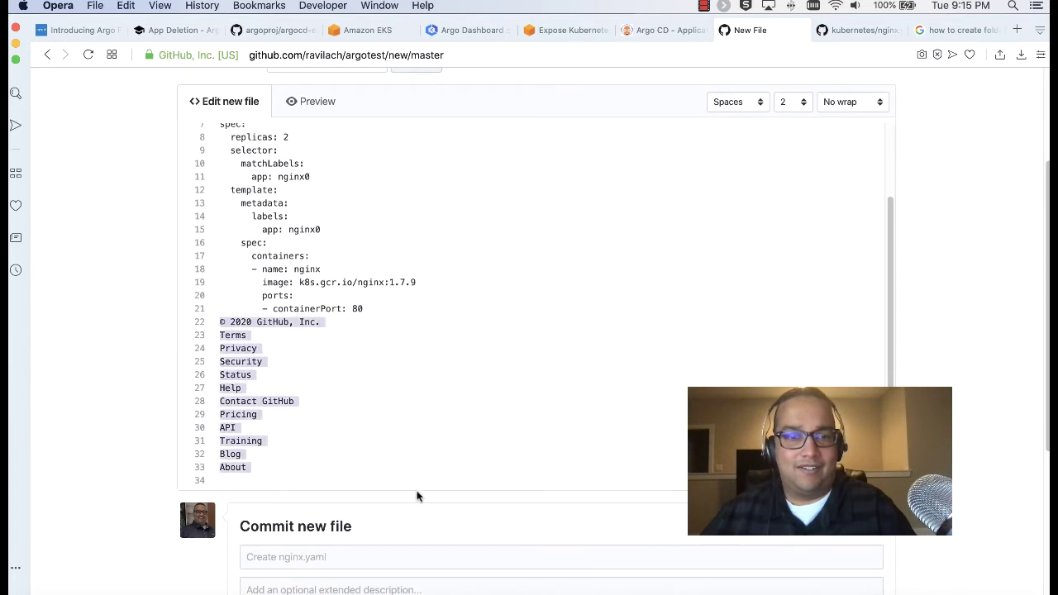
{"action": "key", "text": "BackSpace"}
{"action": "scroll", "coordinate": [394, 429], "scroll_direction": "up", "scroll_amount": 2}
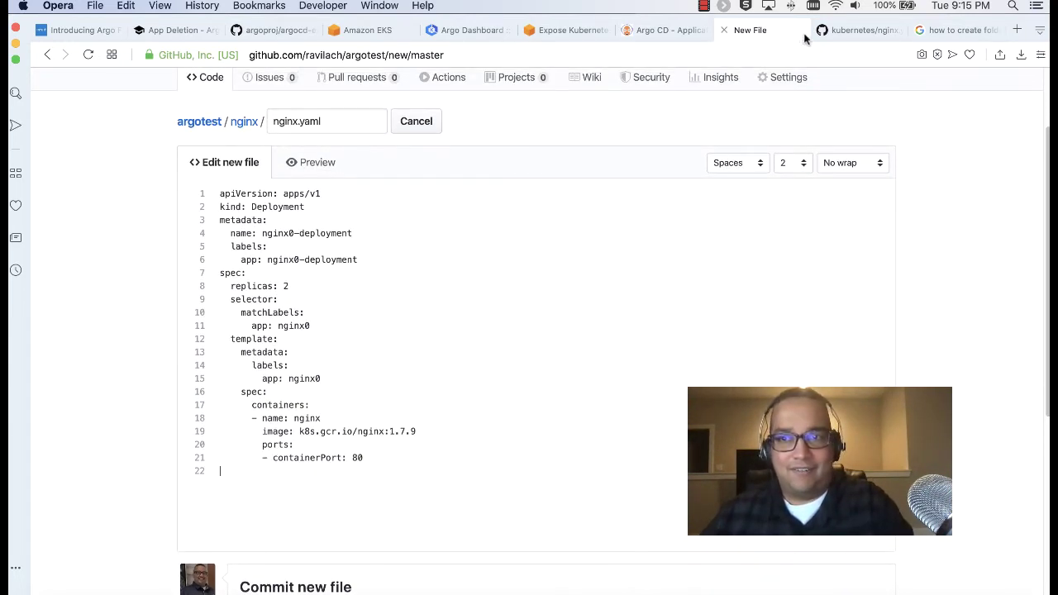
Replace the new file's contents with lines 1-21 of the Kubernetes example nginx Deployment YAML
{"action": "left_click", "coordinate": [851, 30]}
{"action": "left_click_drag", "start_coordinate": [373, 503], "coordinate": [208, 212]}
{"action": "key", "text": "super+c"}
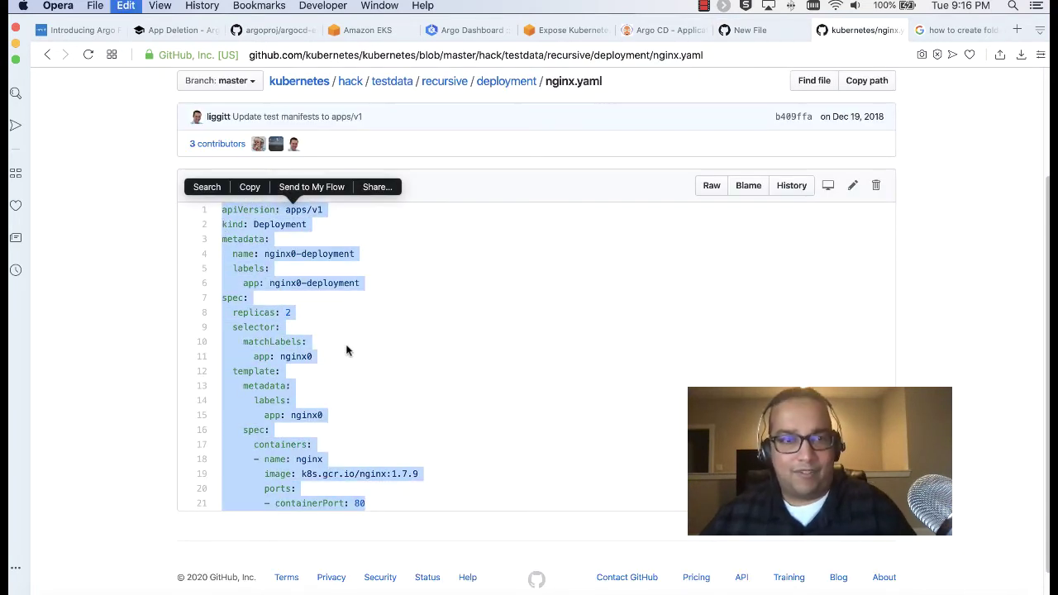
{"action": "left_click", "coordinate": [279, 34]}
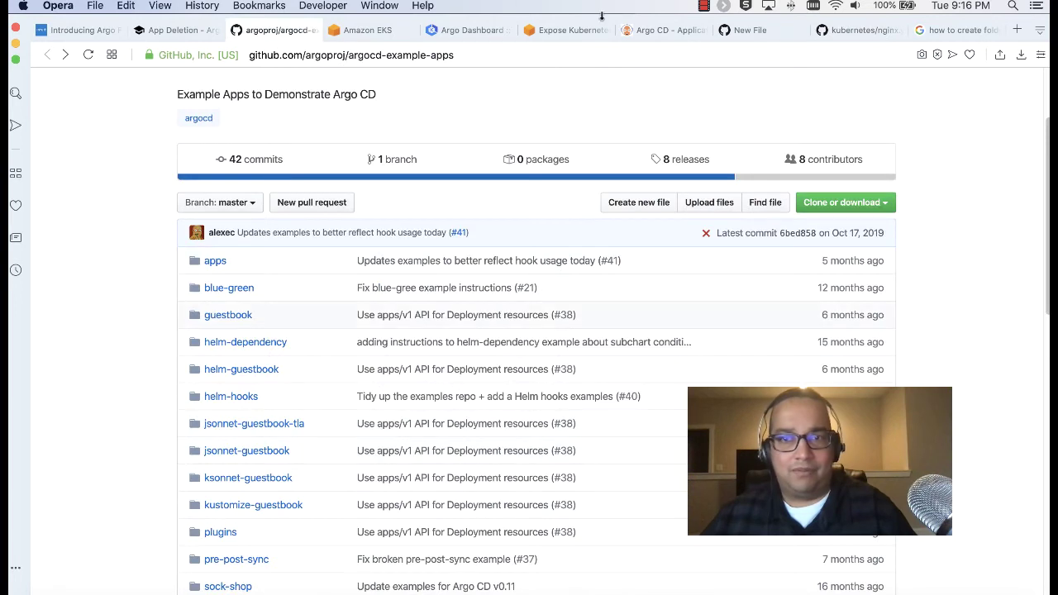
{"action": "left_click", "coordinate": [733, 30]}
{"action": "left_click_drag", "start_coordinate": [359, 457], "coordinate": [160, 189]}
{"action": "key", "text": "super+v"}
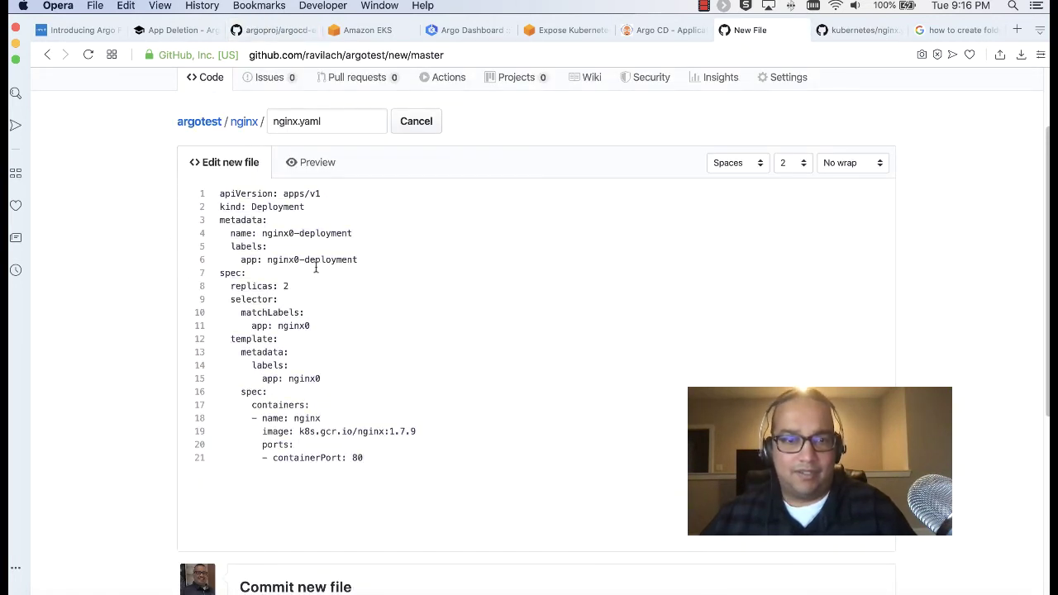
{"action": "scroll", "coordinate": [520, 263], "scroll_direction": "up", "scroll_amount": 3}
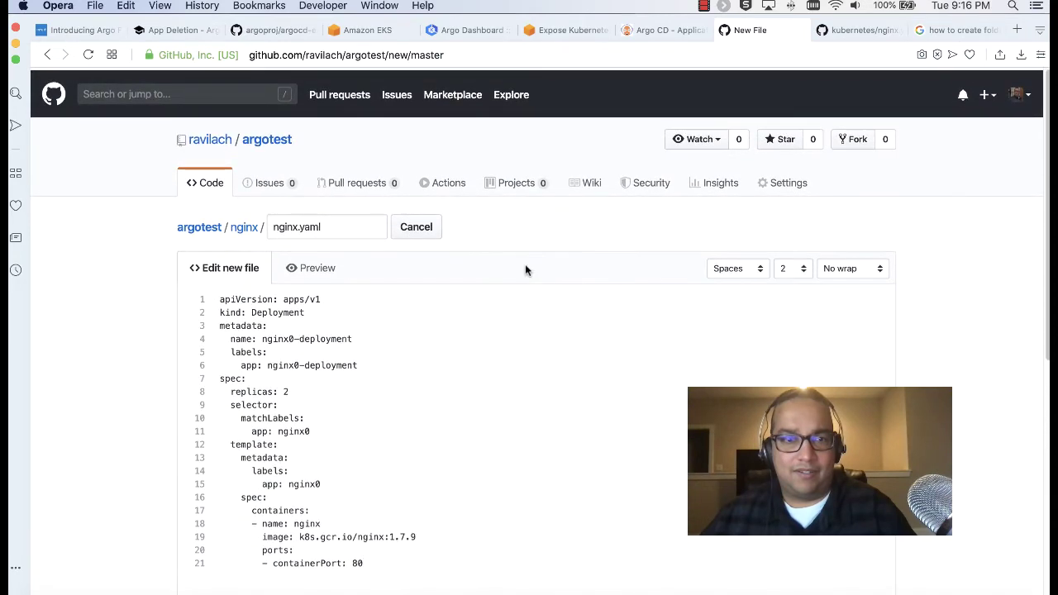
{"action": "scroll", "coordinate": [525, 264], "scroll_direction": "down", "scroll_amount": 5}
{"action": "scroll", "coordinate": [525, 269], "scroll_direction": "down", "scroll_amount": 3}
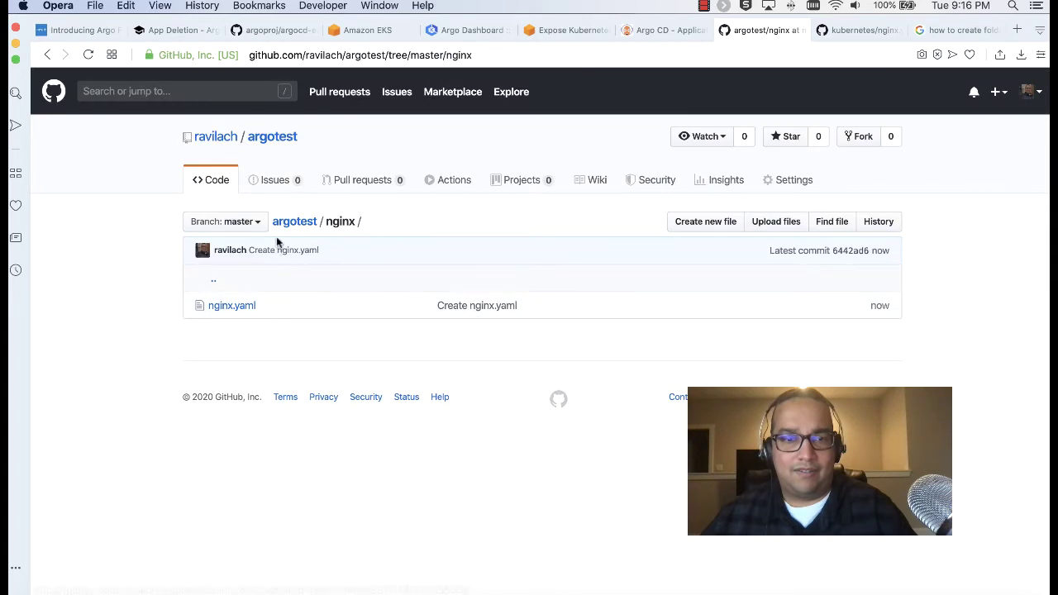
Confirm the nginx folder exists in argotest and copy the repository's URL
{"action": "left_click", "coordinate": [291, 224]}
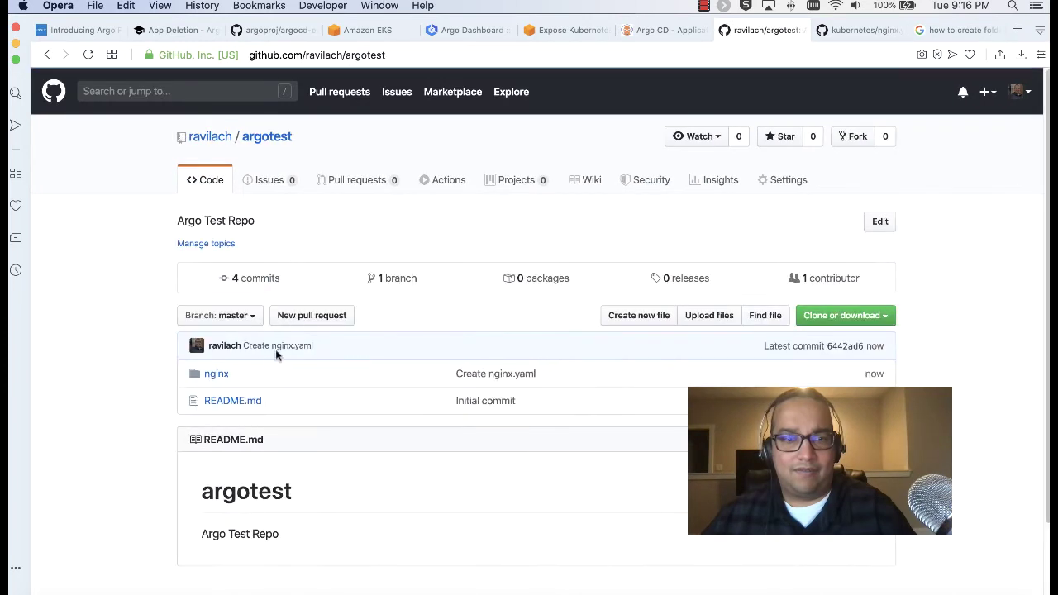
{"action": "left_click", "coordinate": [220, 374]}
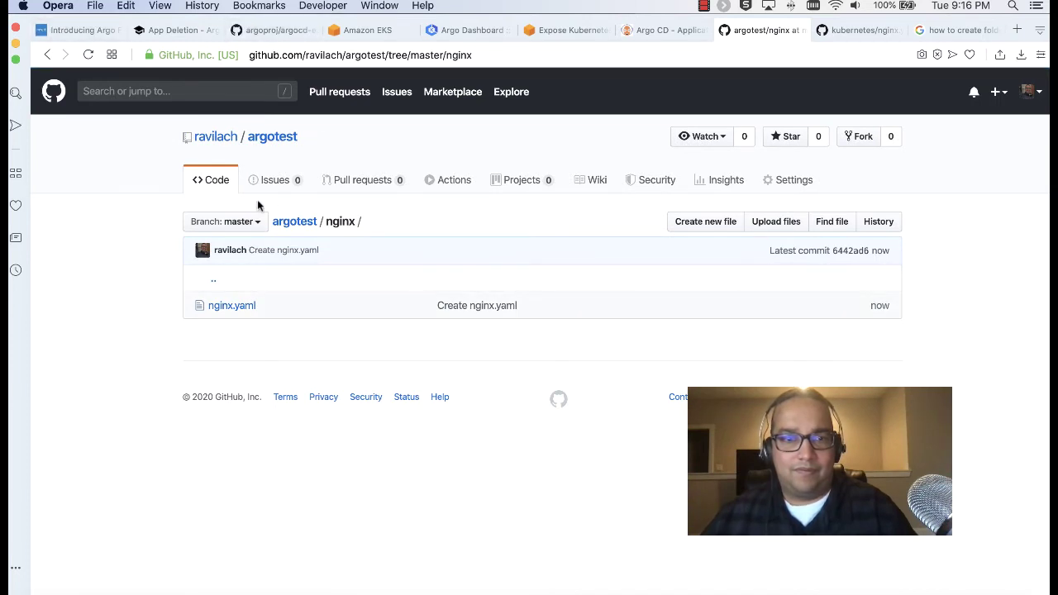
{"action": "left_click", "coordinate": [280, 221]}
{"action": "left_click", "coordinate": [364, 56]}
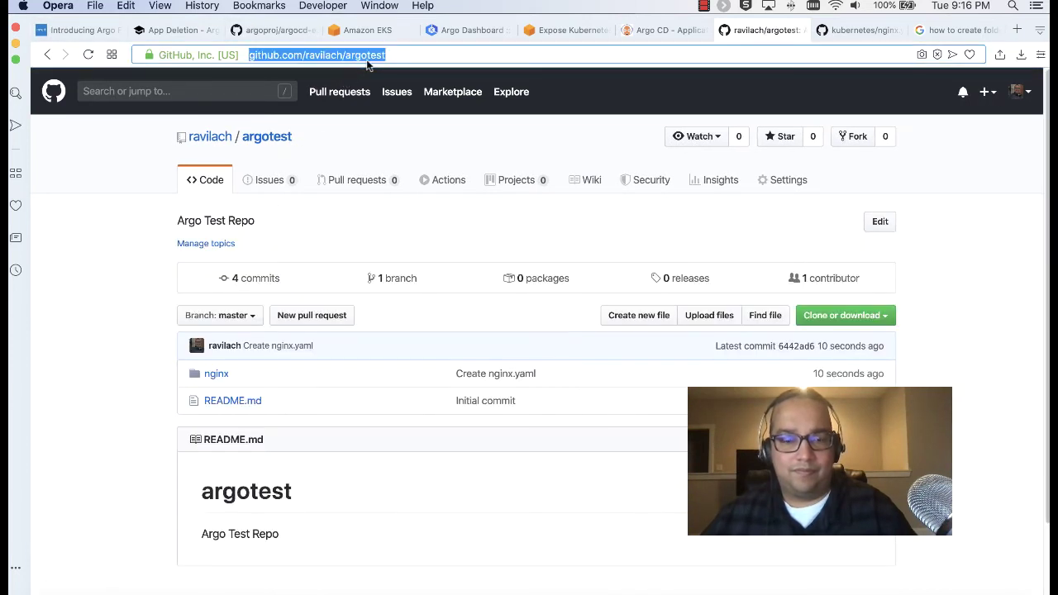
{"action": "left_click", "coordinate": [171, 31]}
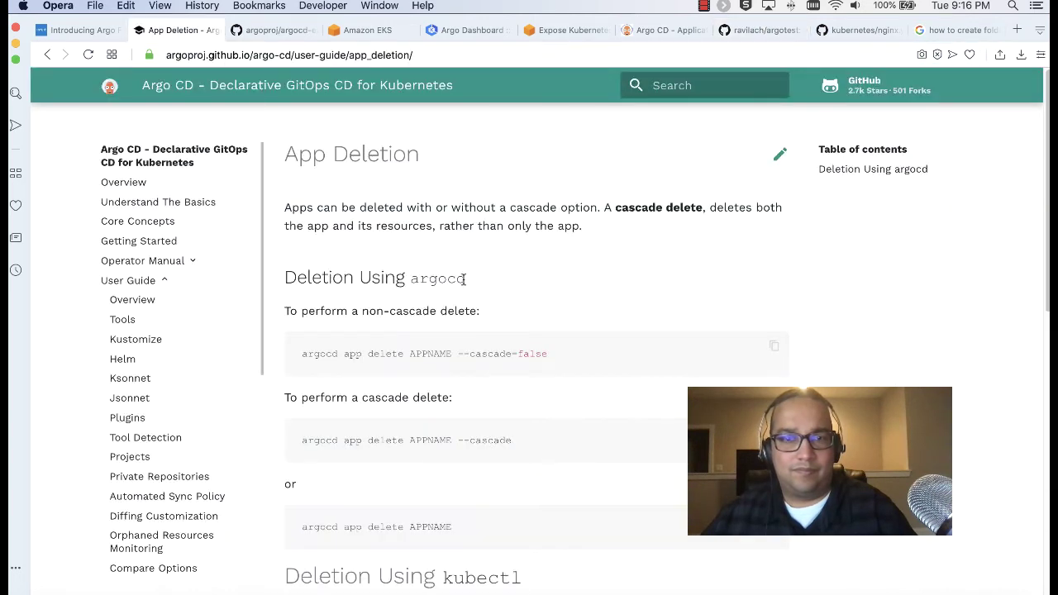
Replace the Argo CD app's Repository URL with the argotest URL, without .git
{"action": "left_click", "coordinate": [681, 31]}
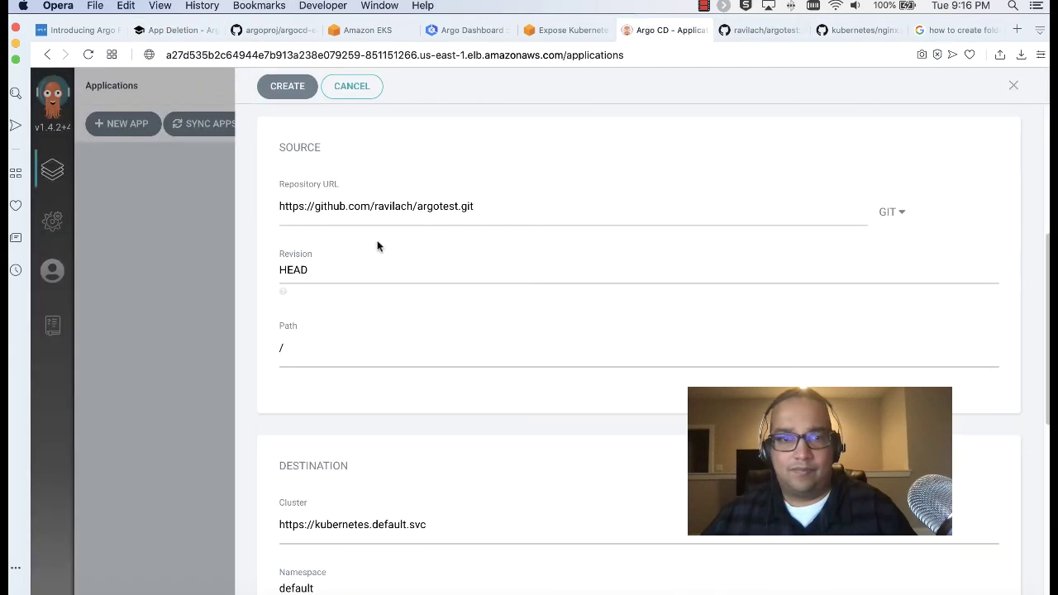
{"action": "triple_click", "coordinate": [427, 210]}
{"action": "key", "text": "super+c"}
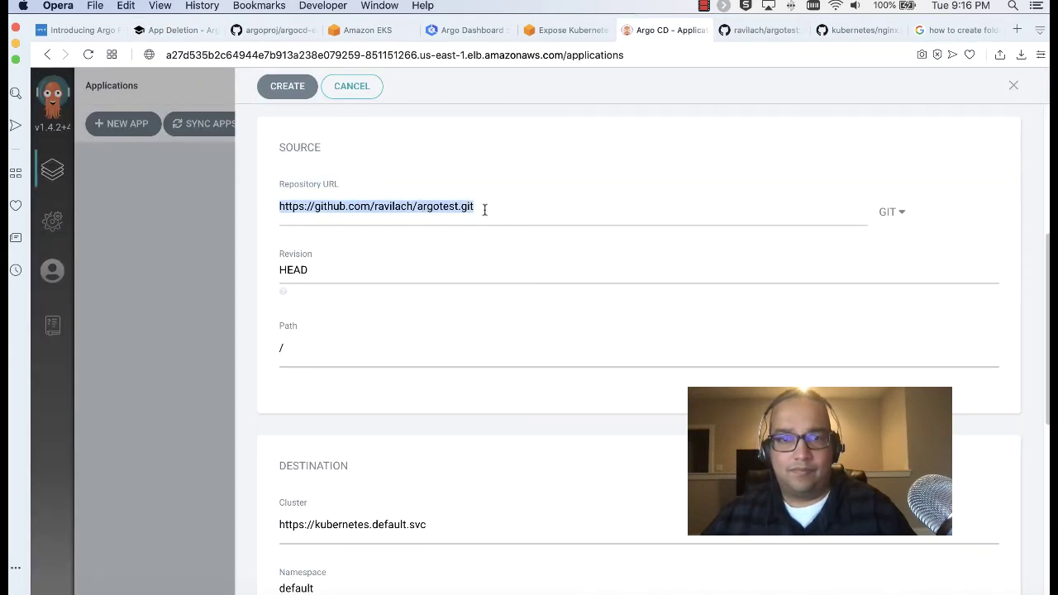
{"action": "double_click", "coordinate": [484, 208]}
{"action": "left_click_drag", "start_coordinate": [485, 209], "coordinate": [250, 198]}
{"action": "key", "text": "super+v"}
Set the source Path to /nginx and submit the app, which fails with 'app path is absolute'
{"action": "double_click", "coordinate": [377, 347]}
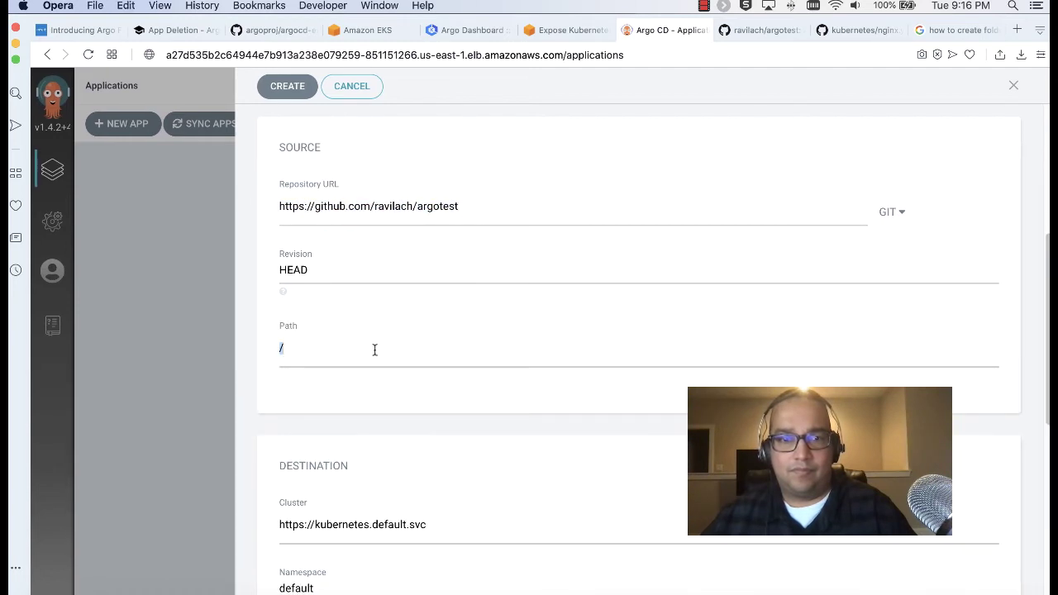
{"action": "key", "text": "BackSpace"}
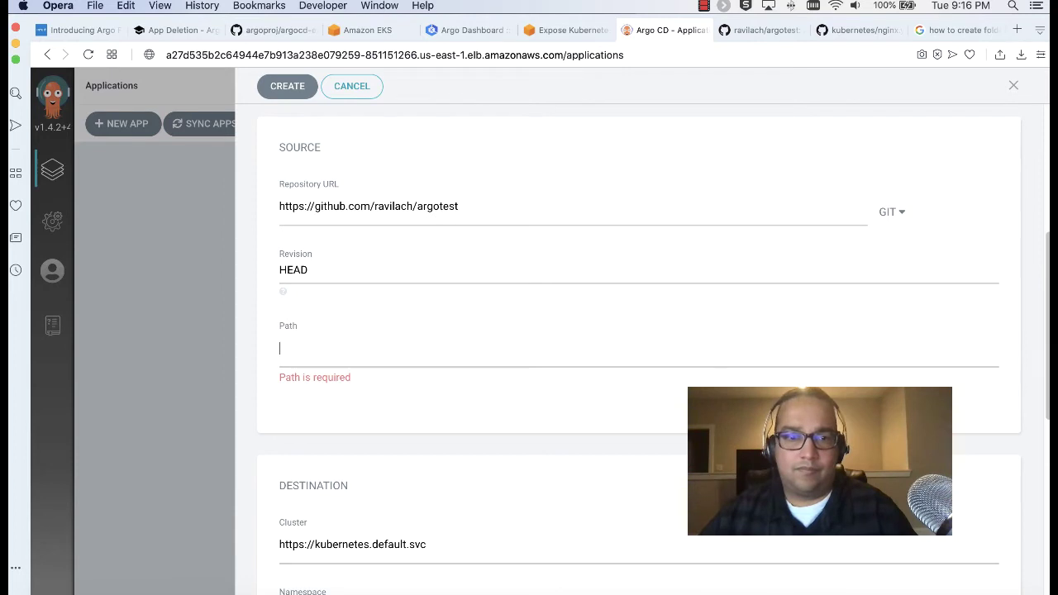
{"action": "type", "text": "/"}
{"action": "scroll", "coordinate": [636, 347], "scroll_direction": "up", "scroll_amount": 3}
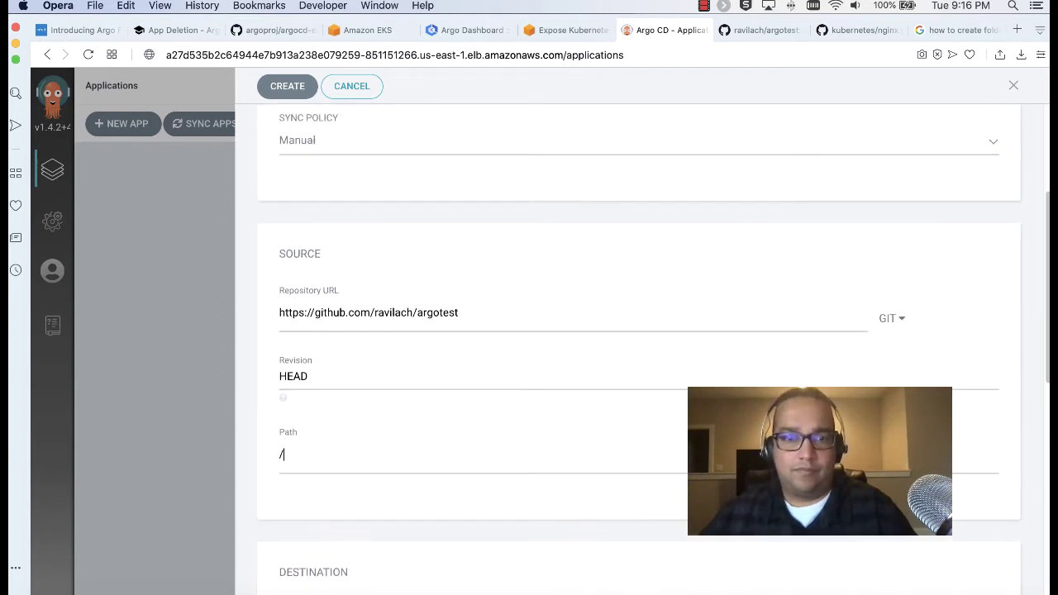
{"action": "type", "text": "nginx"}
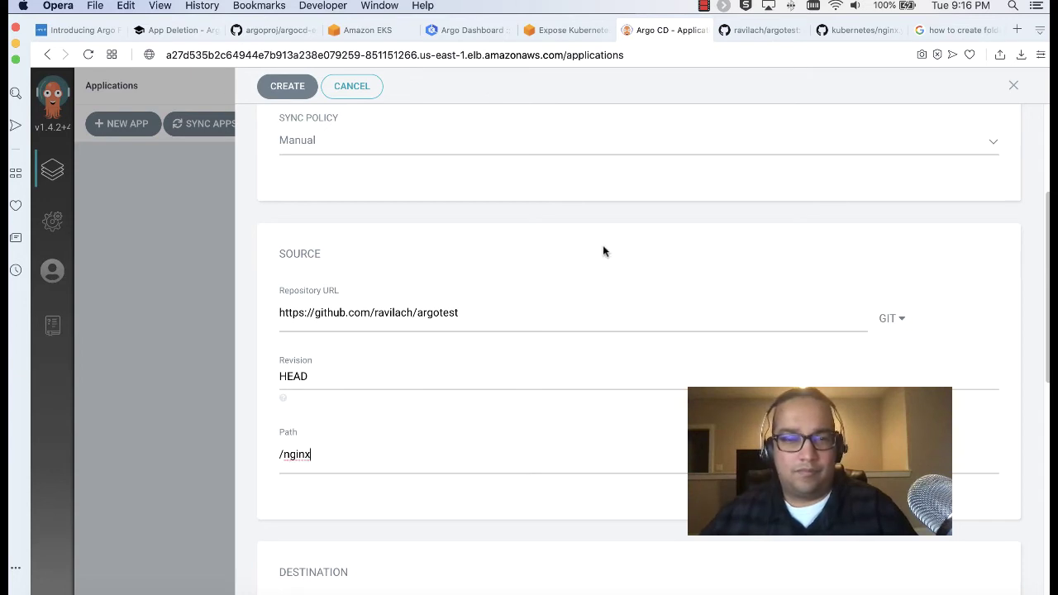
{"action": "left_click", "coordinate": [284, 88]}
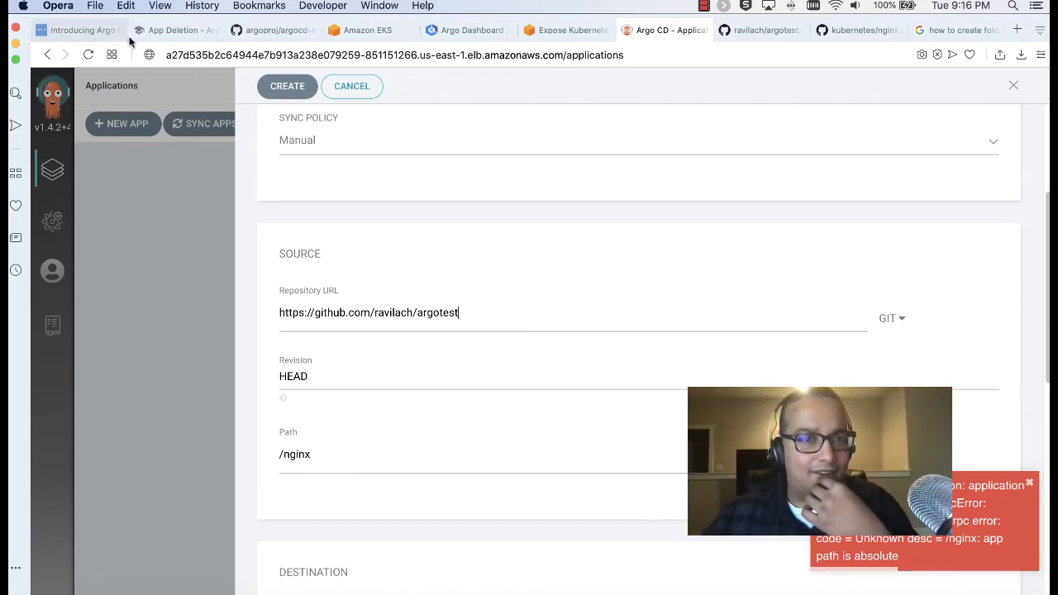
{"action": "left_click", "coordinate": [154, 36]}
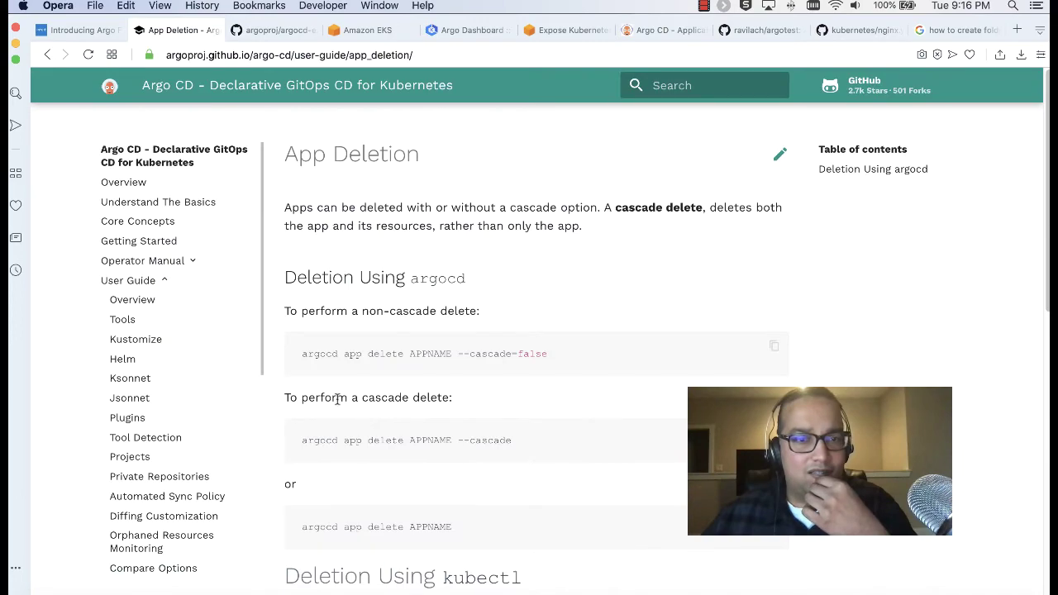
Read the Getting Started guide down to 'Create An Application From A Git Repository'
{"action": "left_click", "coordinate": [157, 239]}
{"action": "scroll", "coordinate": [372, 292], "scroll_direction": "down", "scroll_amount": 10}
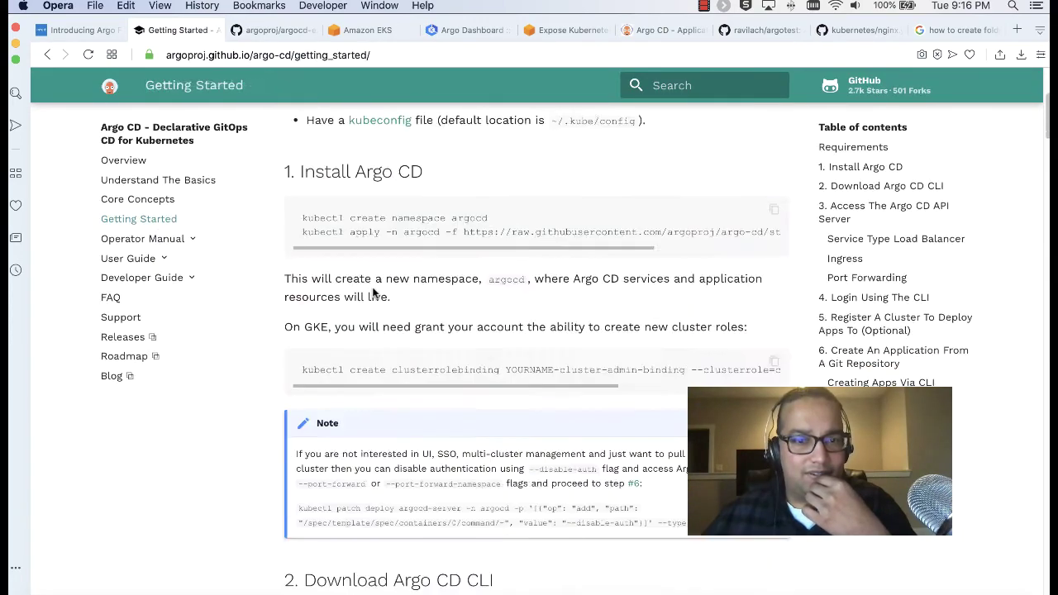
{"action": "scroll", "coordinate": [372, 291], "scroll_direction": "up", "scroll_amount": 5}
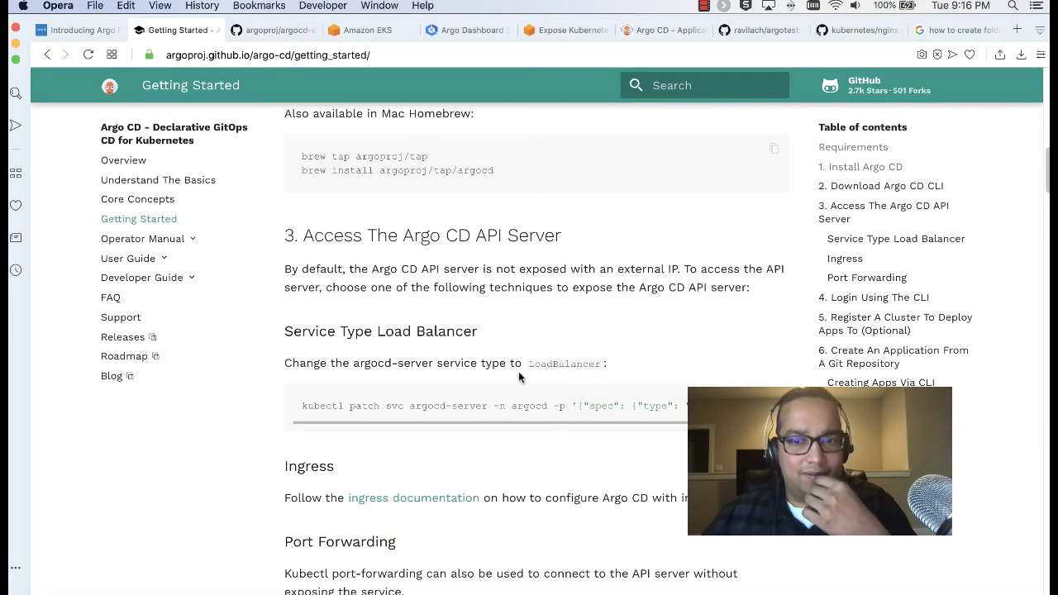
{"action": "scroll", "coordinate": [518, 377], "scroll_direction": "down", "scroll_amount": 8}
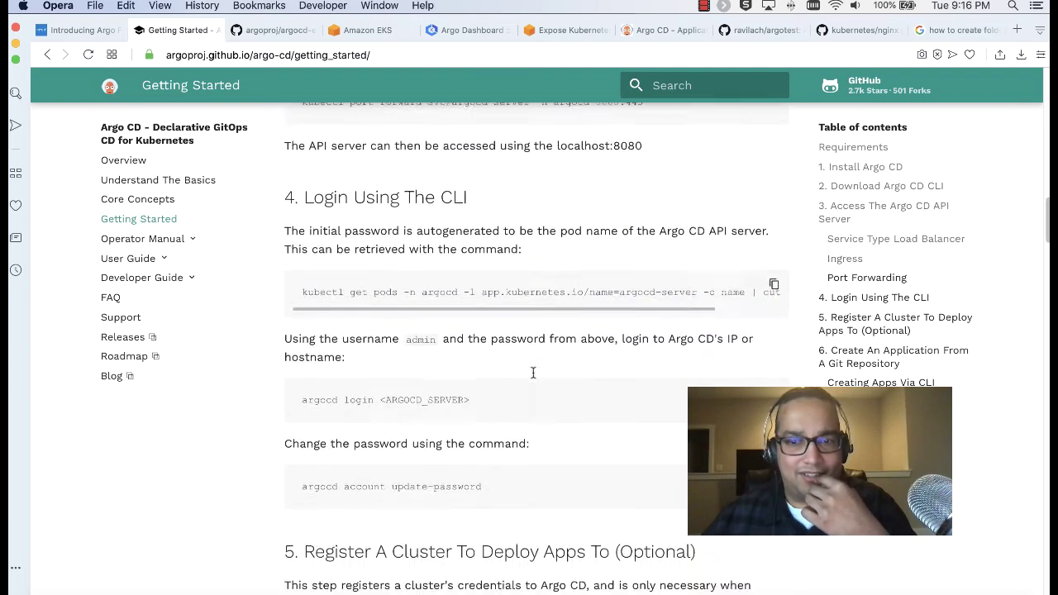
{"action": "scroll", "coordinate": [533, 373], "scroll_direction": "down", "scroll_amount": 9}
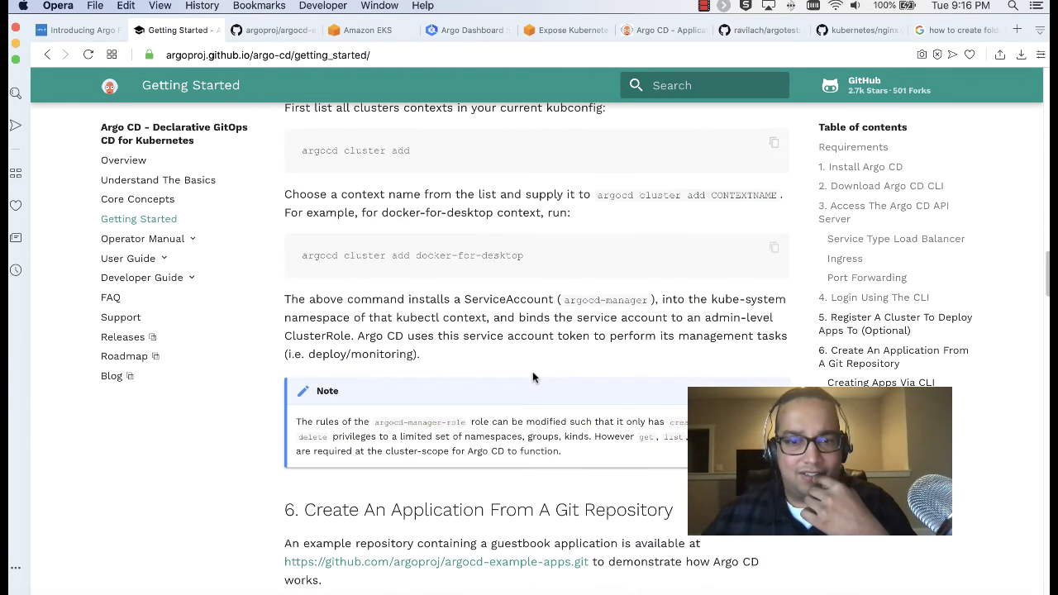
{"action": "scroll", "coordinate": [449, 428], "scroll_direction": "down", "scroll_amount": 2}
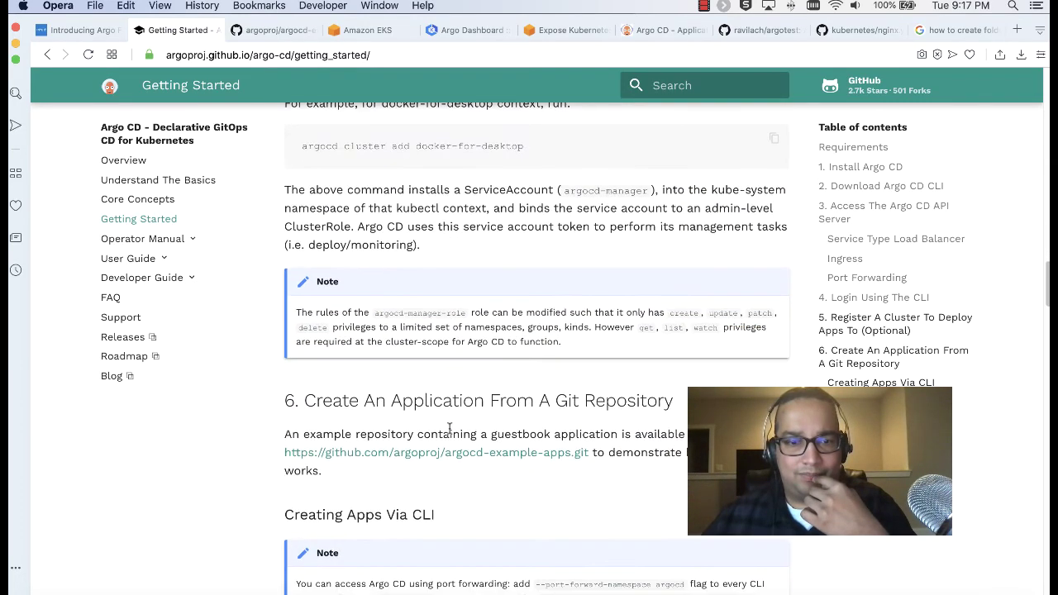
{"action": "scroll", "coordinate": [449, 428], "scroll_direction": "down", "scroll_amount": 2}
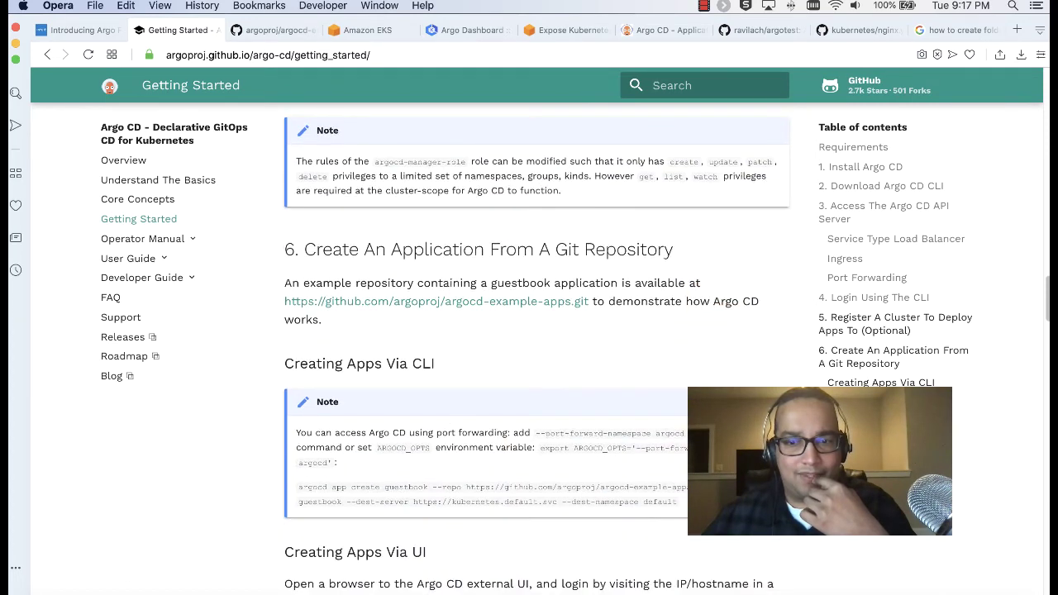
{"action": "scroll", "coordinate": [421, 382], "scroll_direction": "down", "scroll_amount": 12}
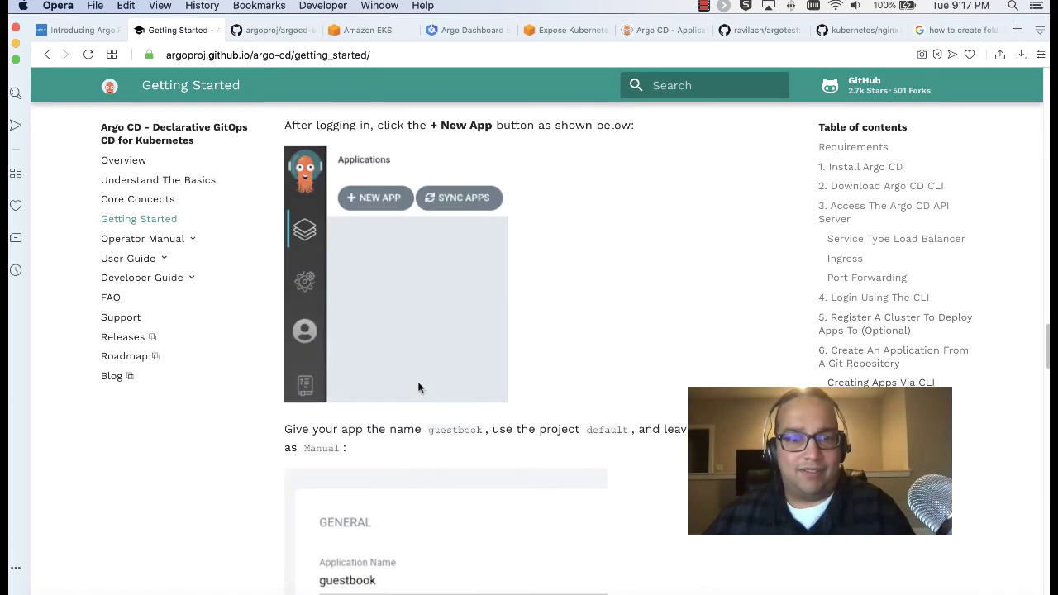
{"action": "scroll", "coordinate": [416, 386], "scroll_direction": "up", "scroll_amount": 8}
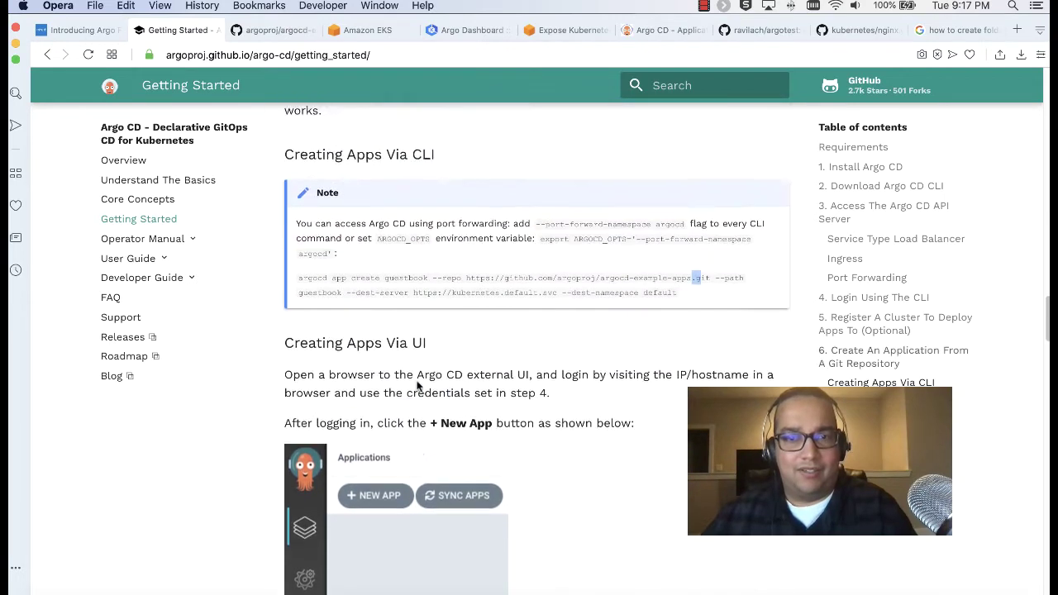
{"action": "scroll", "coordinate": [417, 386], "scroll_direction": "down", "scroll_amount": 6}
{"action": "scroll", "coordinate": [417, 386], "scroll_direction": "down", "scroll_amount": 5}
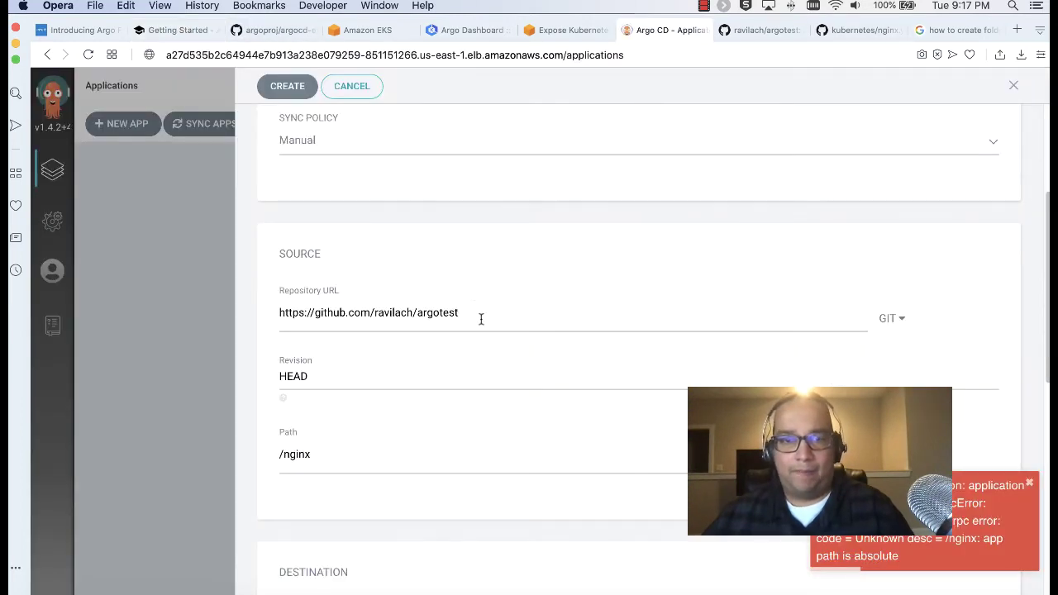
Append .git to the Repository URL and retry creating the nginx app
{"action": "type", "text": ".git"}
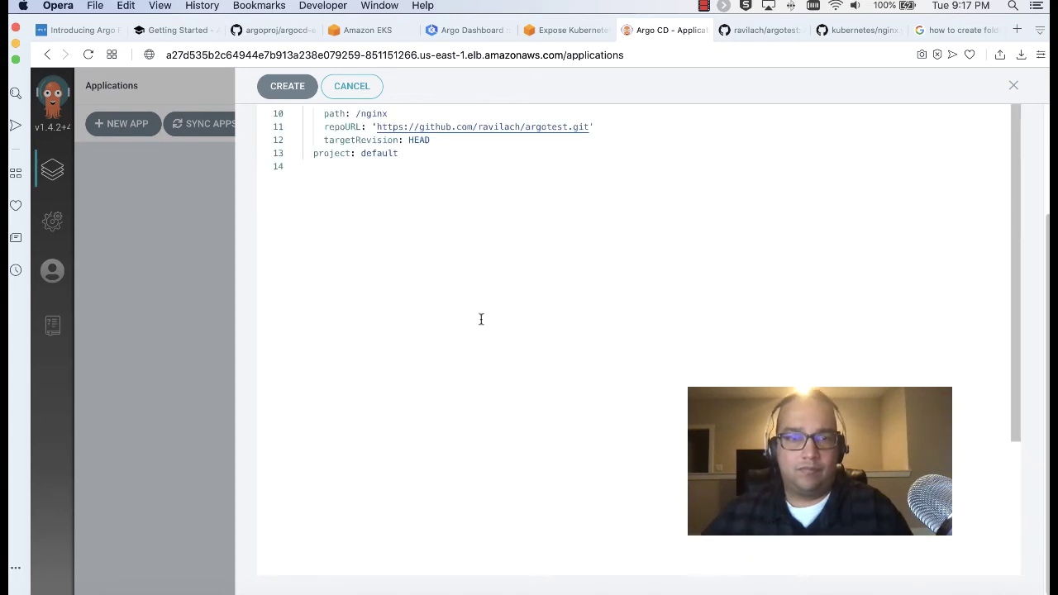
{"action": "scroll", "coordinate": [479, 319], "scroll_direction": "up", "scroll_amount": 5}
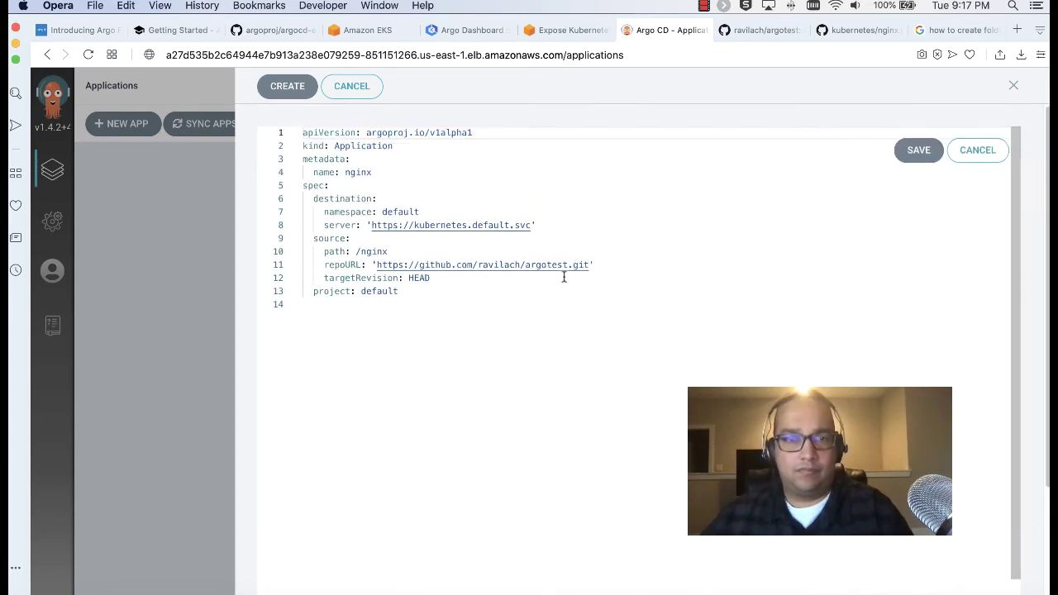
{"action": "left_click", "coordinate": [287, 85]}
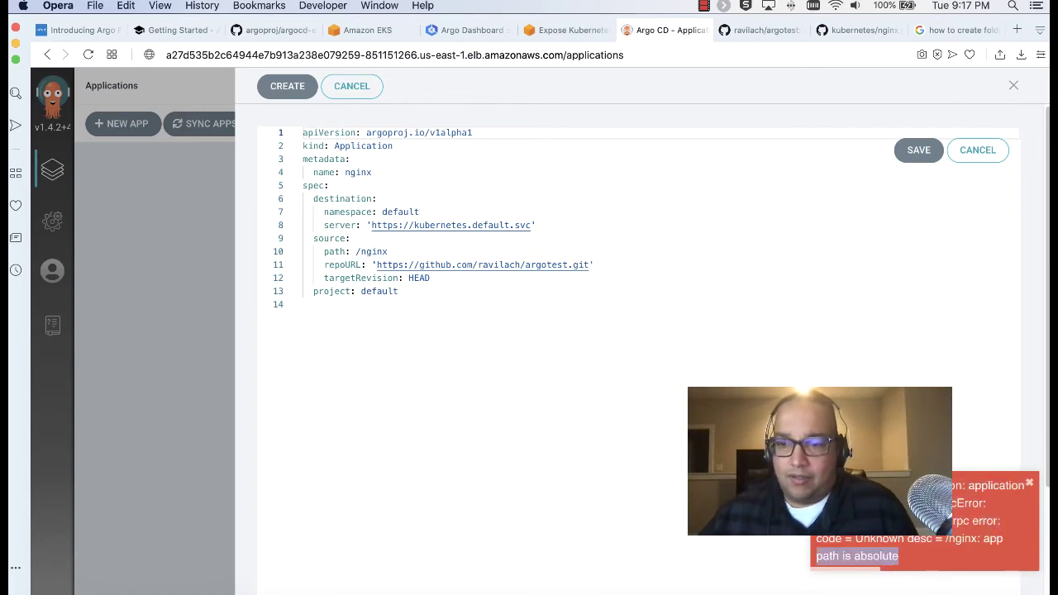
Look up the error text, save the YAML edit, retry creation, and select the resulting error message
{"action": "left_click_drag", "start_coordinate": [1002, 541], "coordinate": [899, 557]}
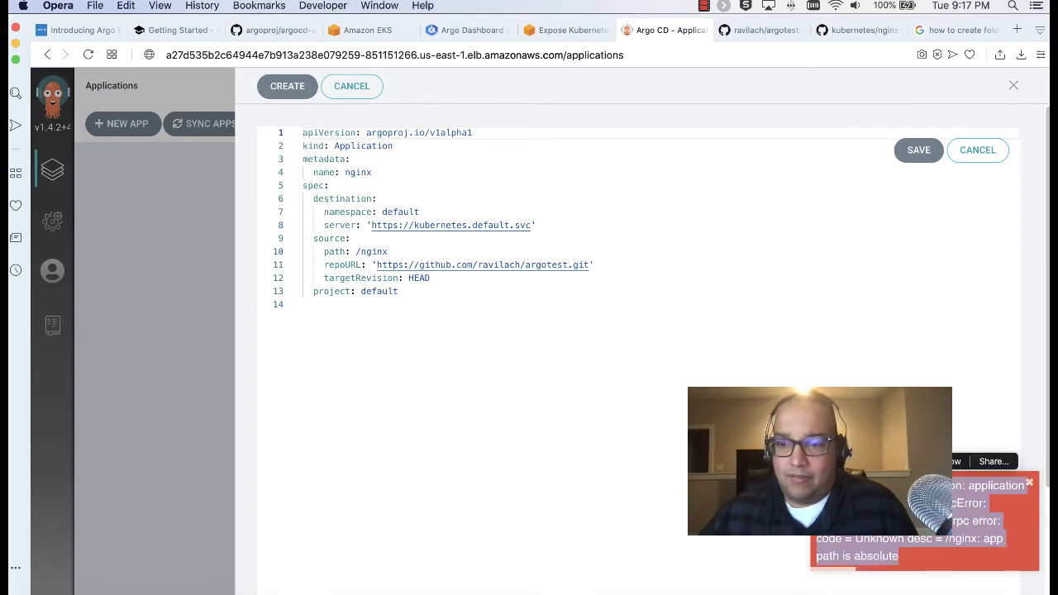
{"action": "right_click", "coordinate": [892, 545]}
{"action": "left_click", "coordinate": [951, 475]}
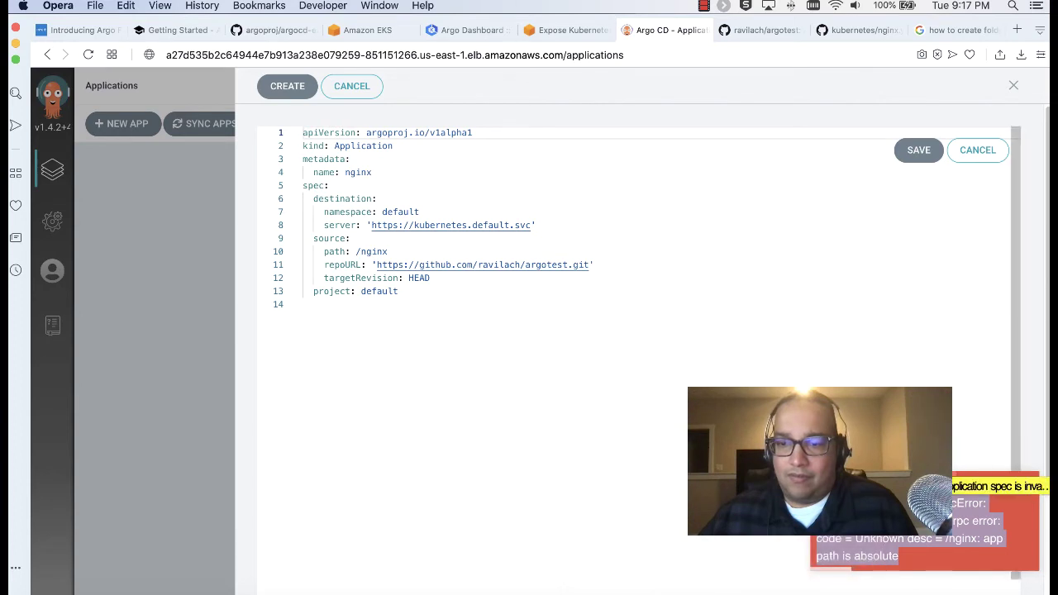
{"action": "left_click", "coordinate": [751, 303]}
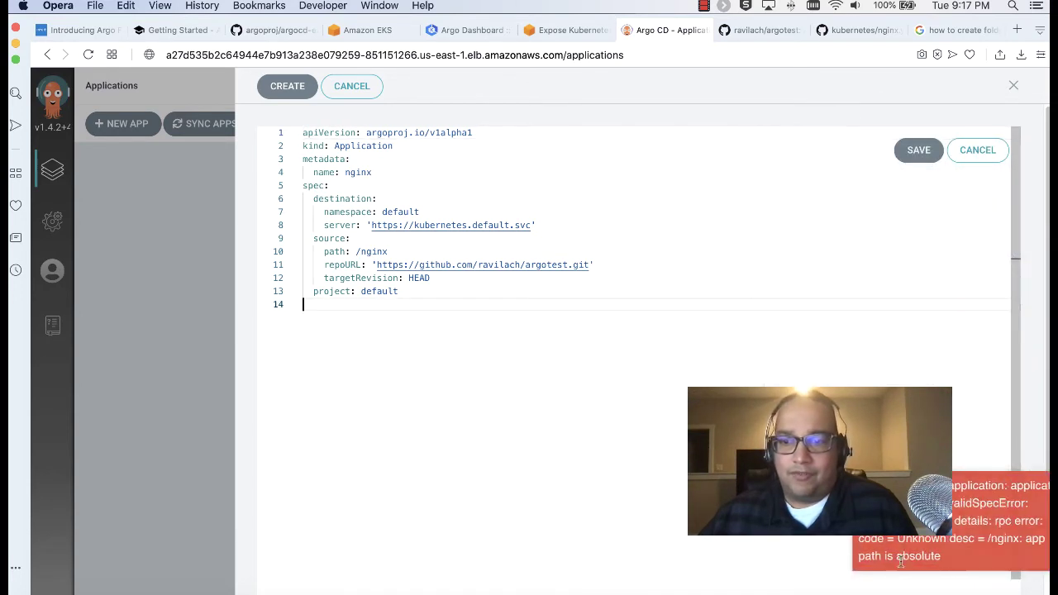
{"action": "left_click", "coordinate": [917, 153]}
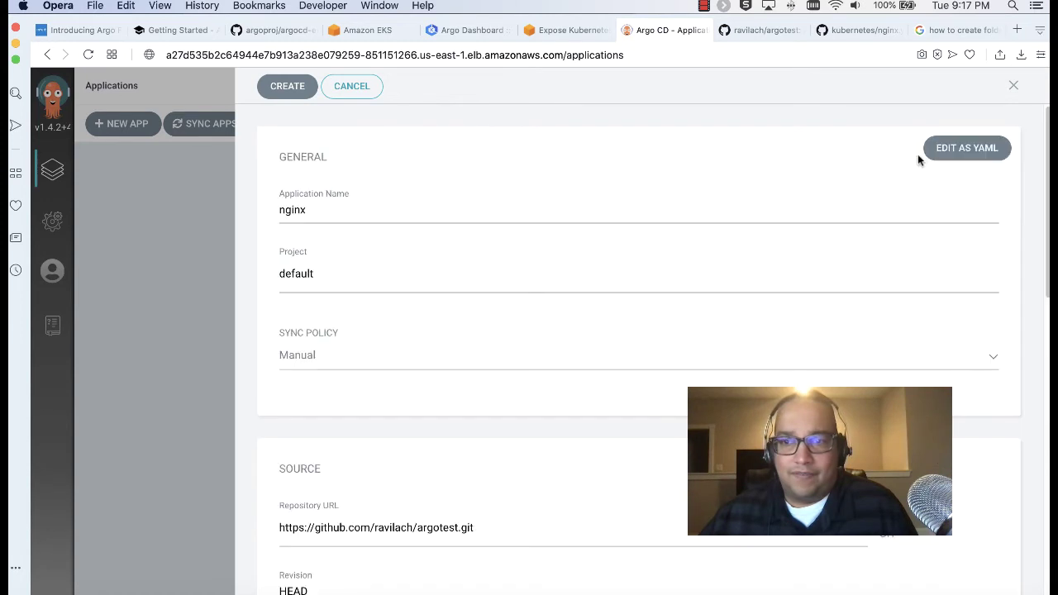
{"action": "left_click", "coordinate": [287, 85]}
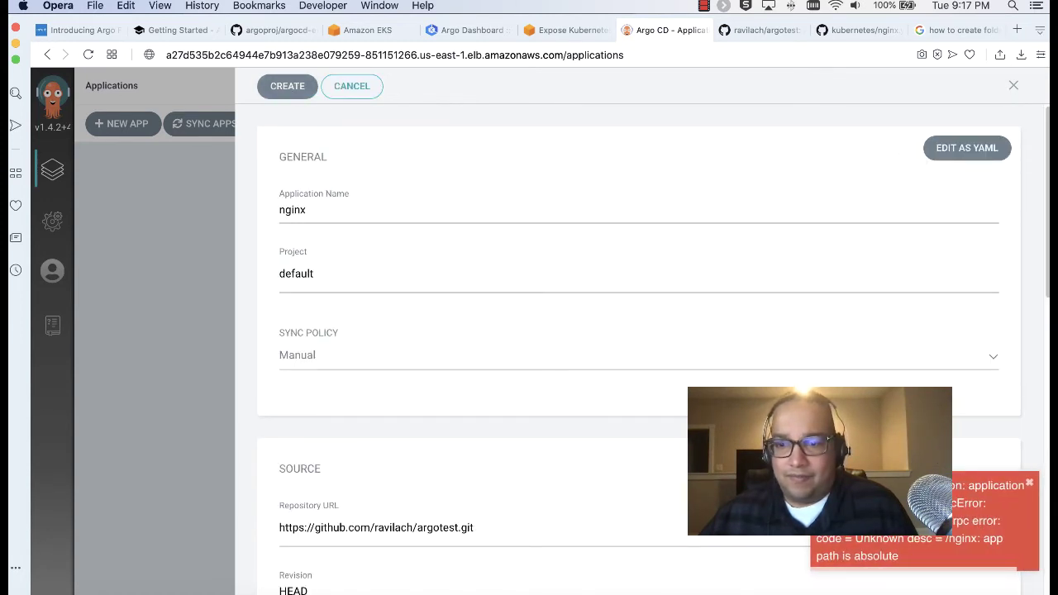
{"action": "left_click_drag", "start_coordinate": [1002, 524], "coordinate": [985, 569]}
Google the pasted 'app path is absolute' error without '/nginx:' and open the argo-cd issue result
{"action": "left_click", "coordinate": [950, 30]}
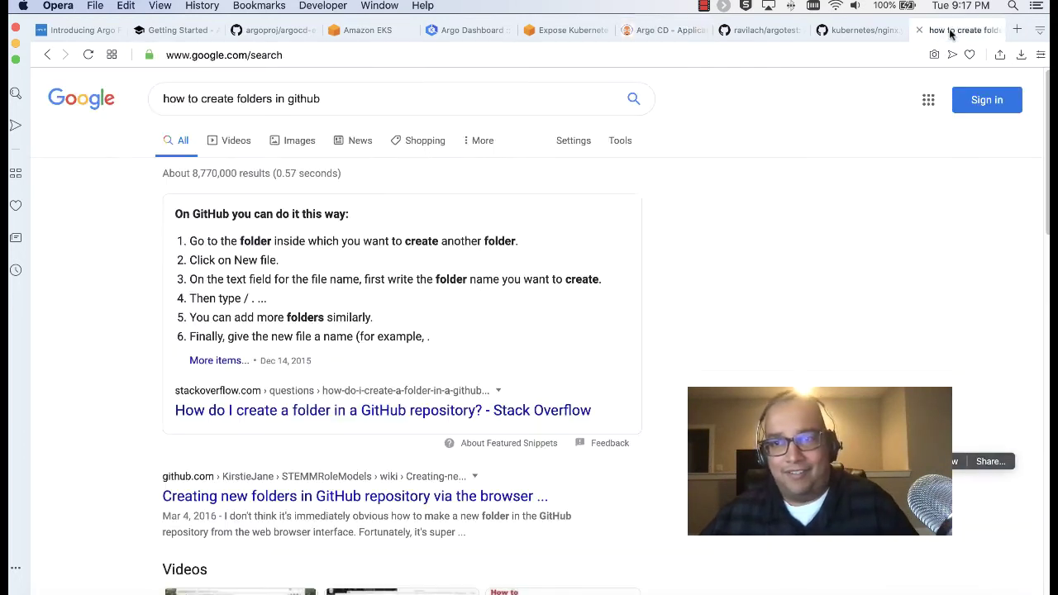
{"action": "triple_click", "coordinate": [255, 98]}
{"action": "key", "text": "super+v"}
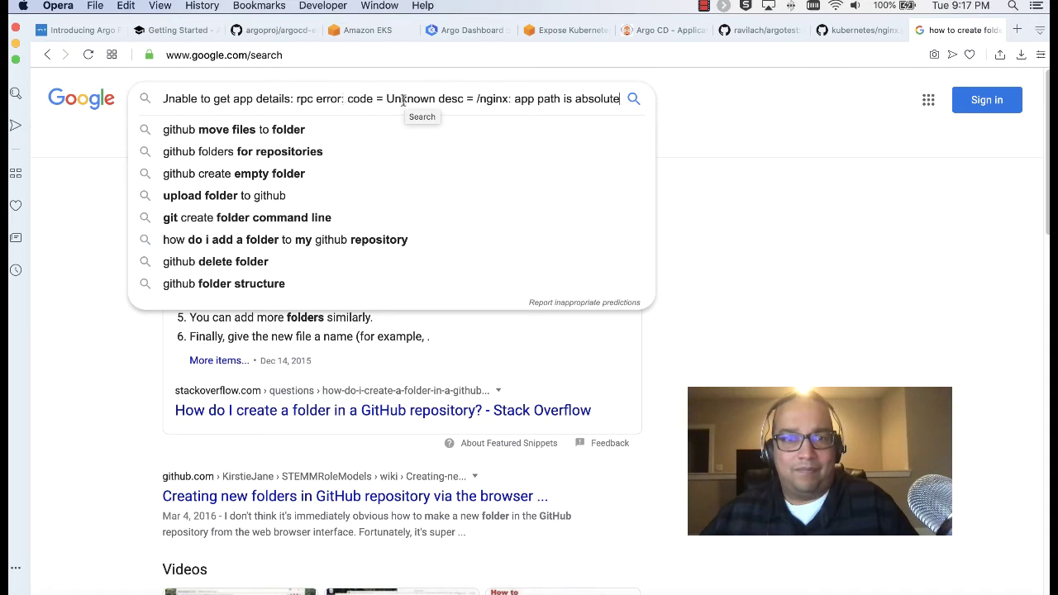
{"action": "left_click_drag", "start_coordinate": [456, 98], "coordinate": [724, 116]}
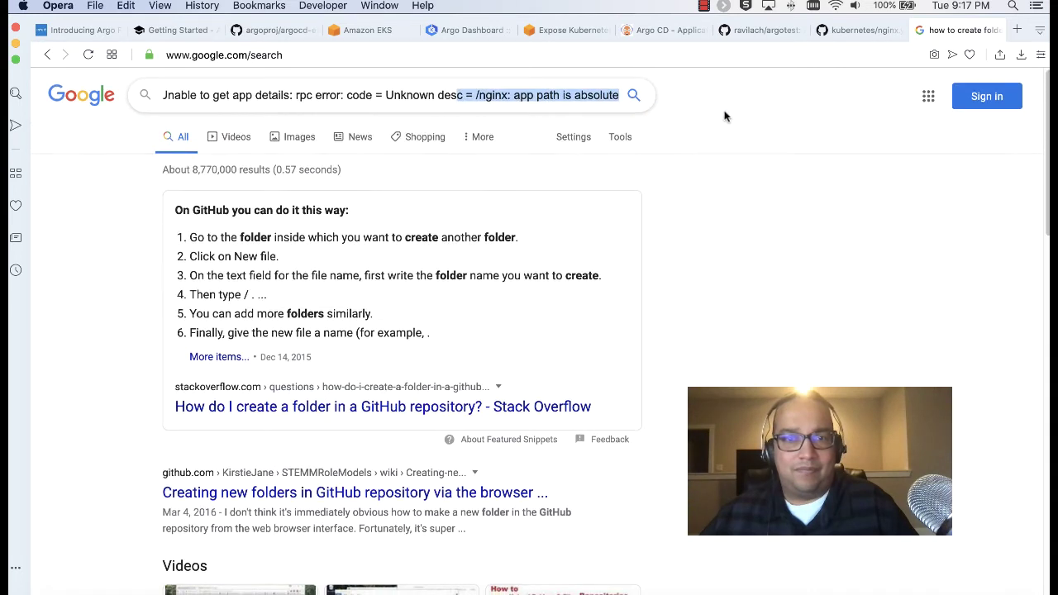
{"action": "left_click", "coordinate": [514, 95]}
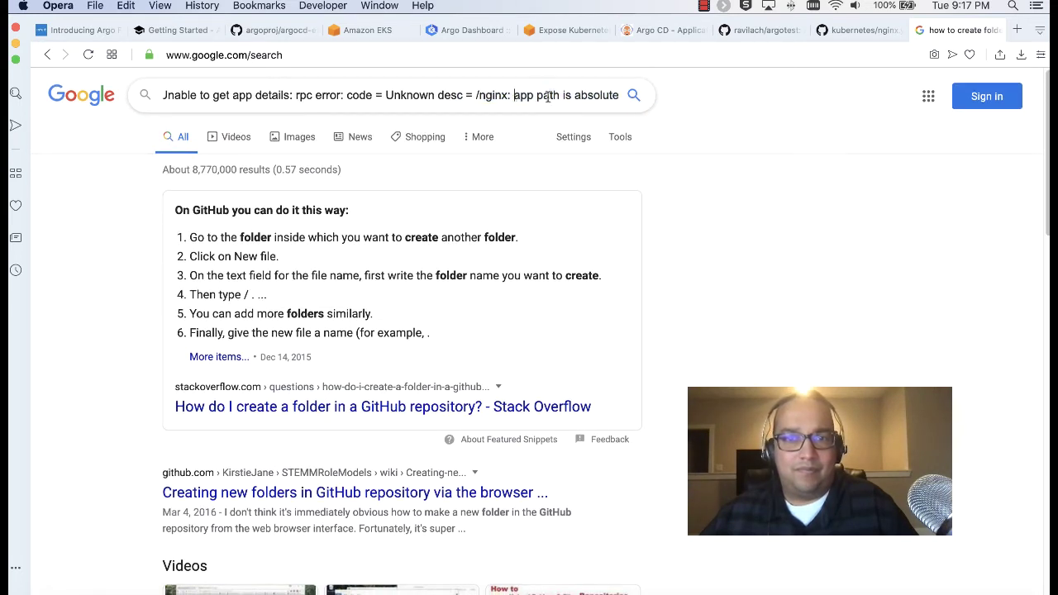
{"action": "left_click_drag", "start_coordinate": [509, 98], "coordinate": [474, 98]}
{"action": "key", "text": "BackSpace"}
{"action": "key", "text": "BackSpace"}
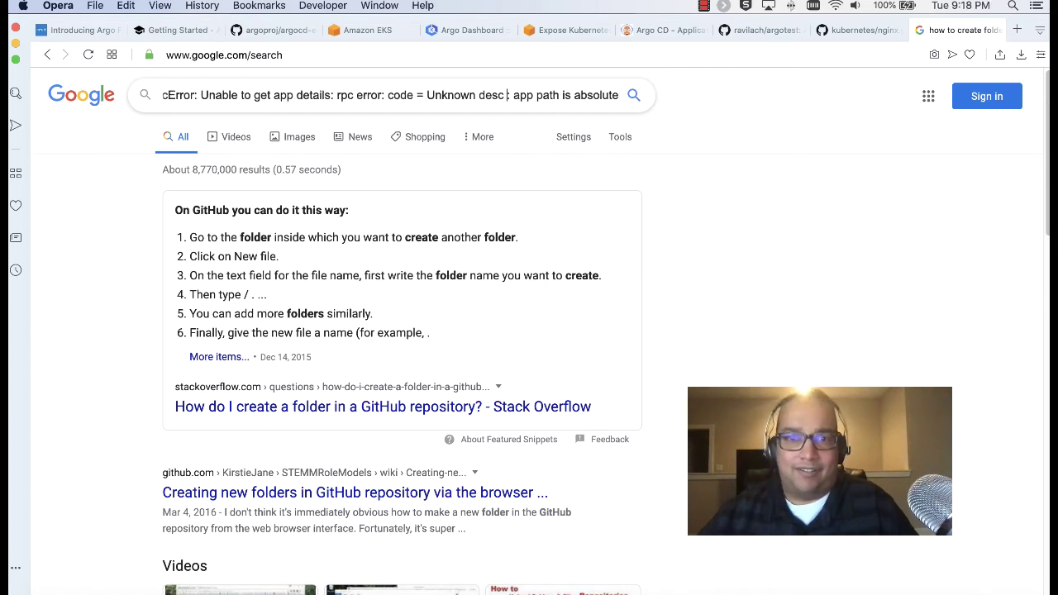
{"action": "key", "text": "Return"}
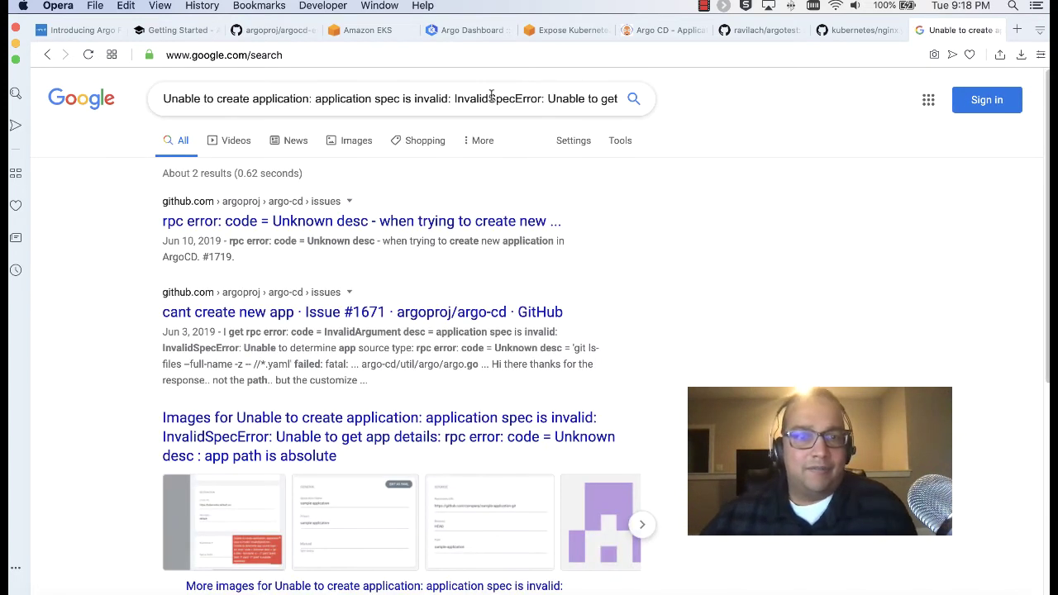
{"action": "left_click", "coordinate": [368, 223]}
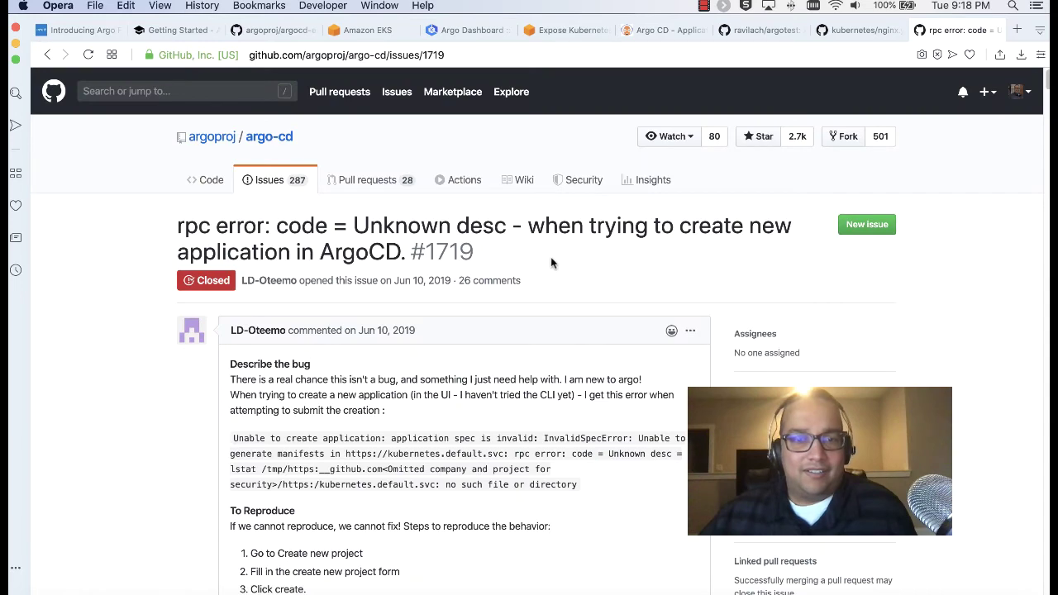
Scroll through issue #1719's comments down to the closing comment about the './' path
{"action": "scroll", "coordinate": [553, 263], "scroll_direction": "down", "scroll_amount": 4}
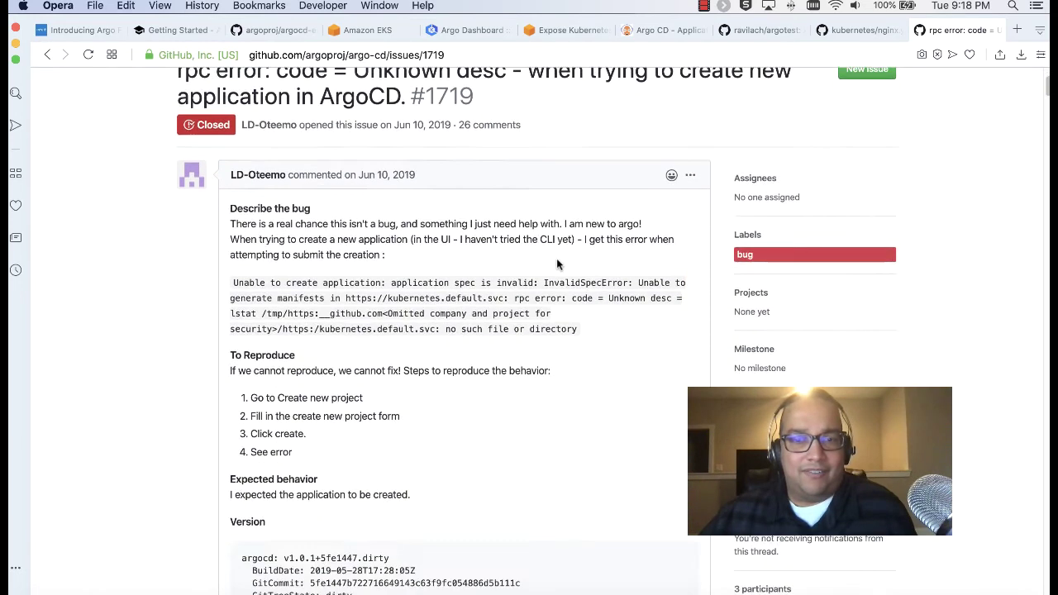
{"action": "scroll", "coordinate": [556, 259], "scroll_direction": "down", "scroll_amount": 8}
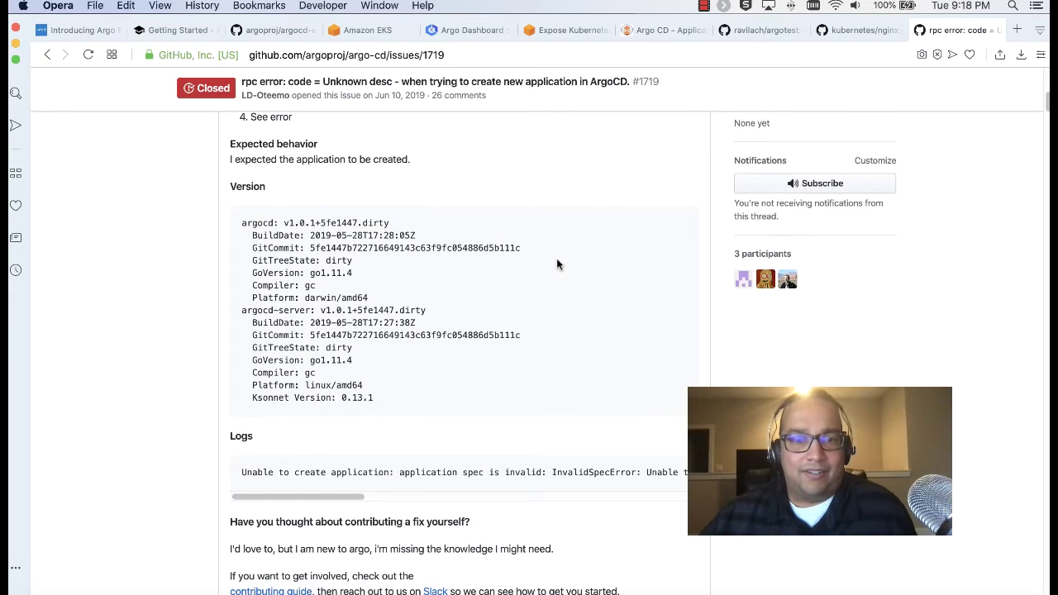
{"action": "scroll", "coordinate": [556, 259], "scroll_direction": "down", "scroll_amount": 11}
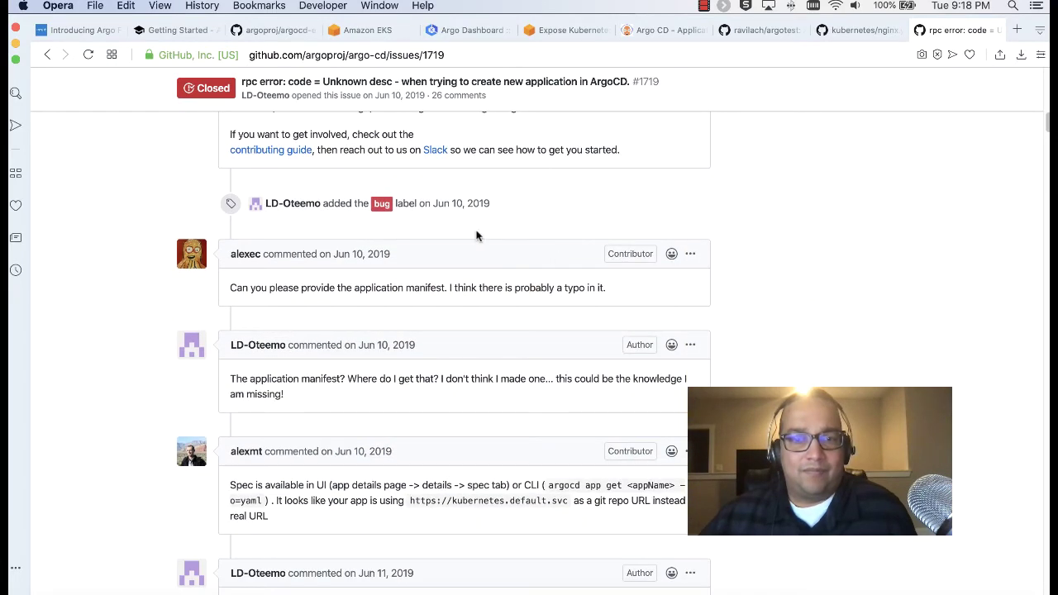
{"action": "scroll", "coordinate": [476, 236], "scroll_direction": "down", "scroll_amount": 5}
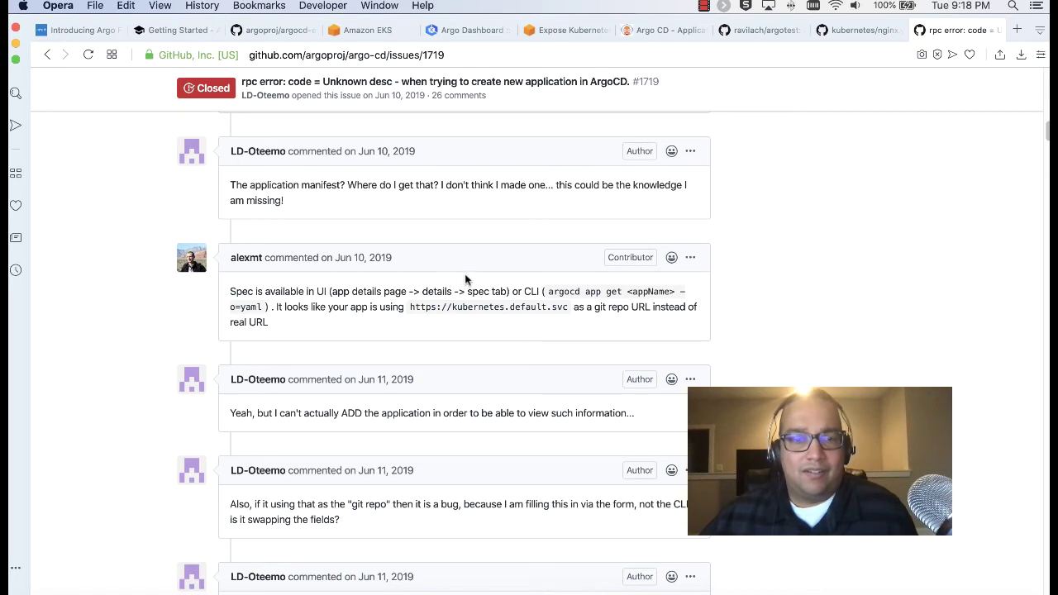
{"action": "scroll", "coordinate": [466, 280], "scroll_direction": "down", "scroll_amount": 5}
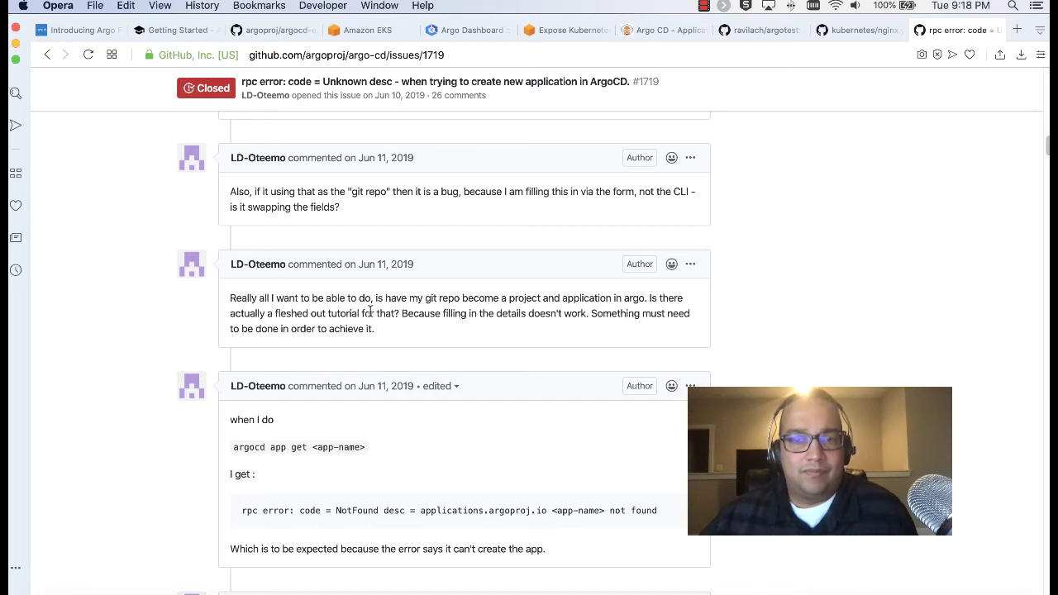
{"action": "scroll", "coordinate": [371, 312], "scroll_direction": "down", "scroll_amount": 3}
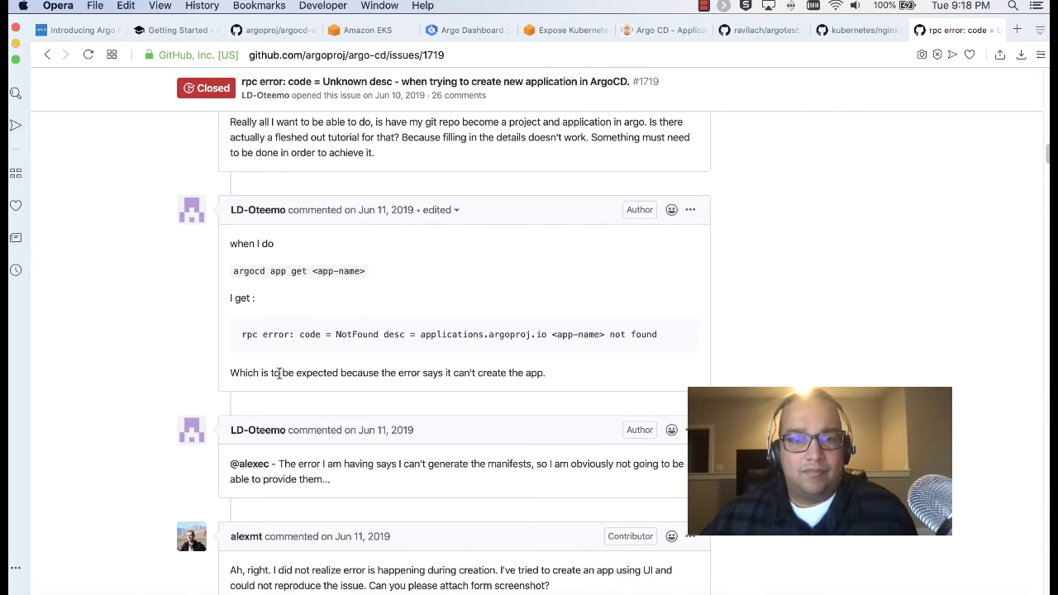
{"action": "scroll", "coordinate": [289, 369], "scroll_direction": "down", "scroll_amount": 8}
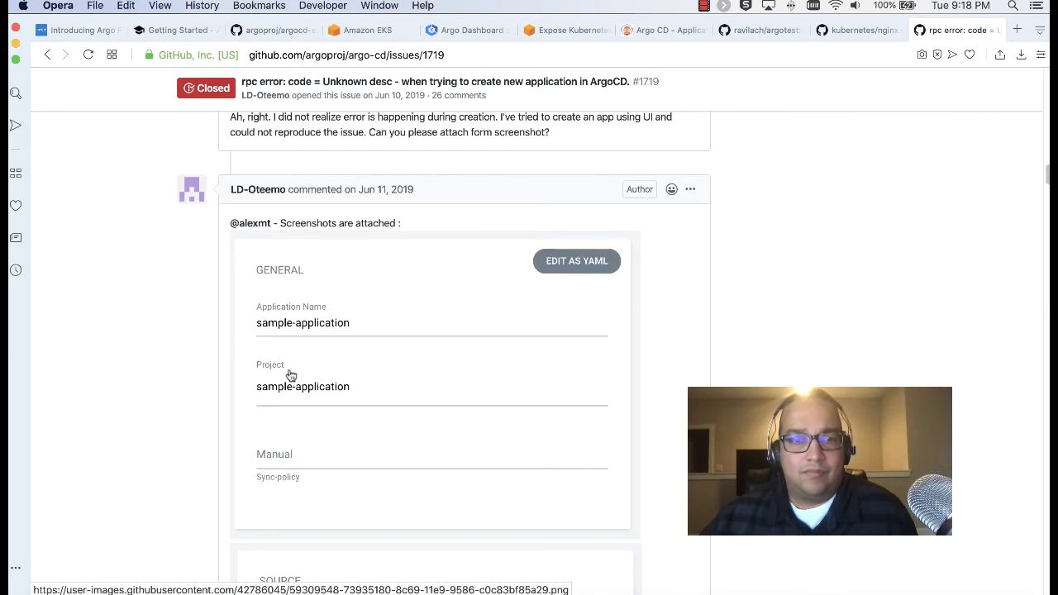
{"action": "scroll", "coordinate": [290, 375], "scroll_direction": "down", "scroll_amount": 5}
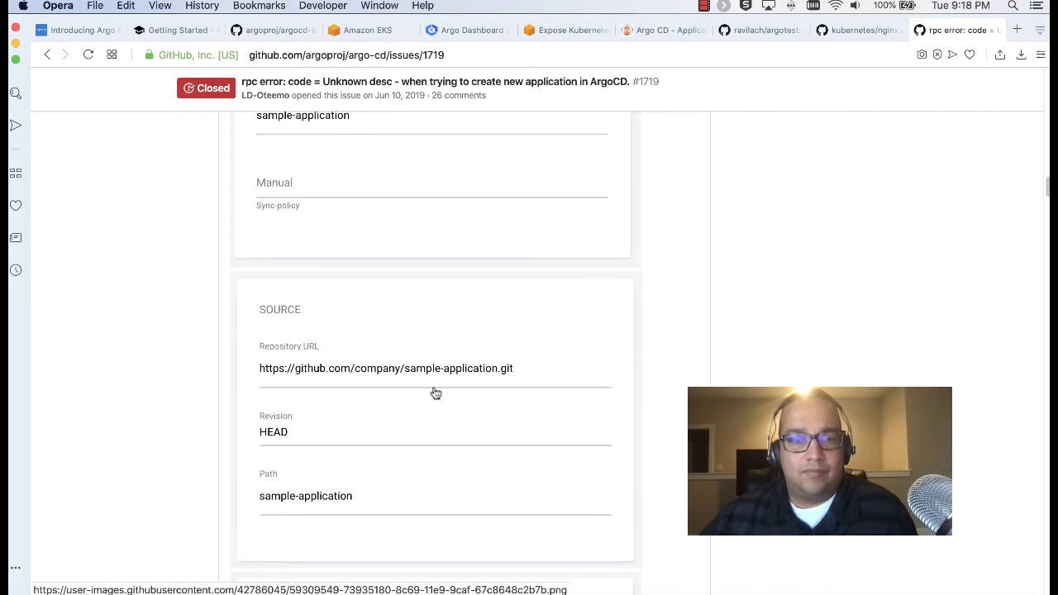
{"action": "scroll", "coordinate": [433, 392], "scroll_direction": "down", "scroll_amount": 8}
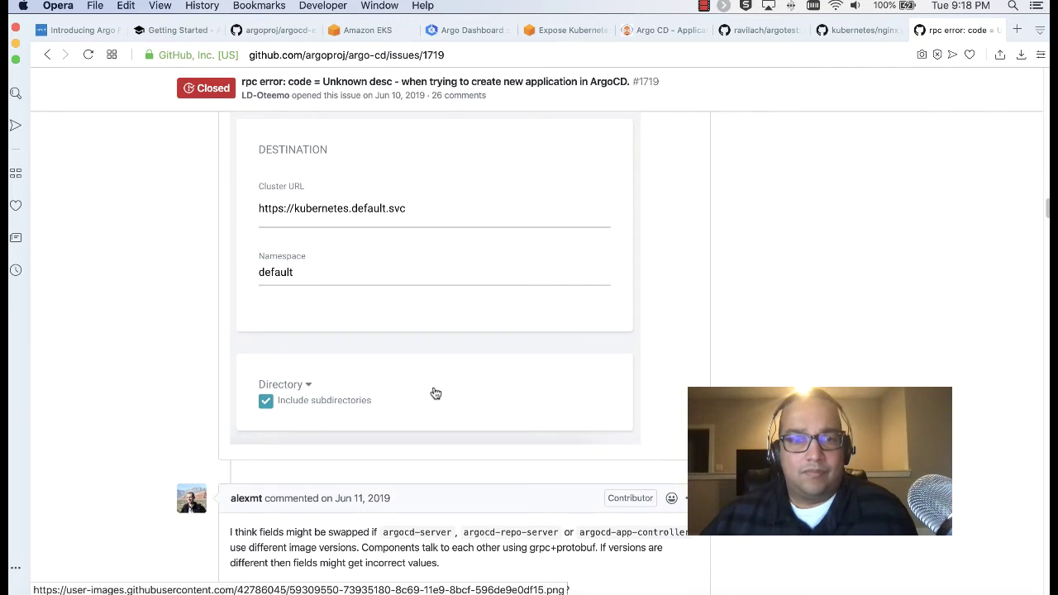
{"action": "scroll", "coordinate": [433, 389], "scroll_direction": "down", "scroll_amount": 3}
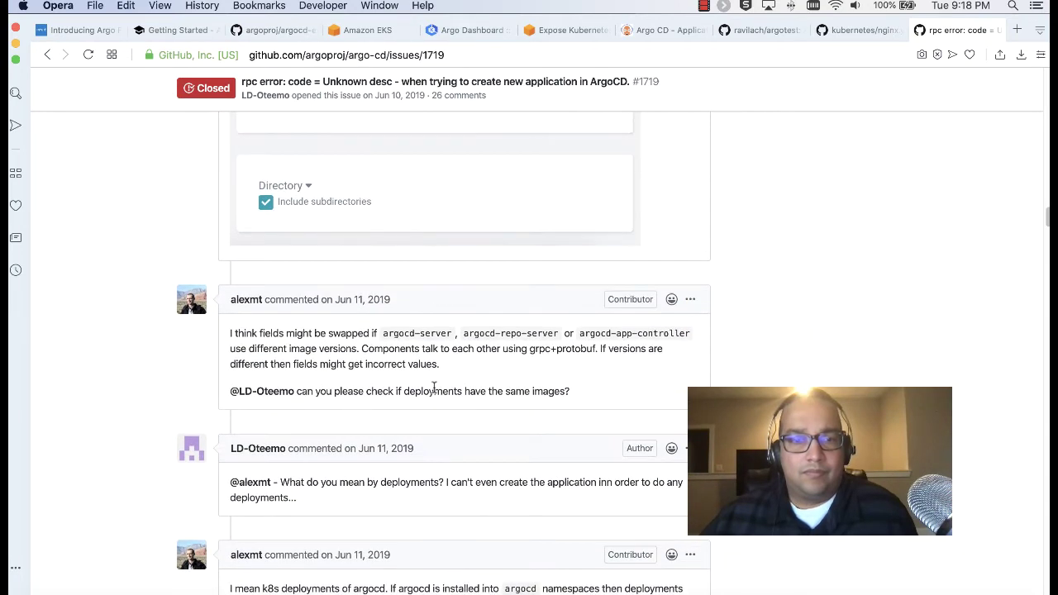
{"action": "scroll", "coordinate": [433, 389], "scroll_direction": "down", "scroll_amount": 3}
{"action": "scroll", "coordinate": [433, 392], "scroll_direction": "down", "scroll_amount": 4}
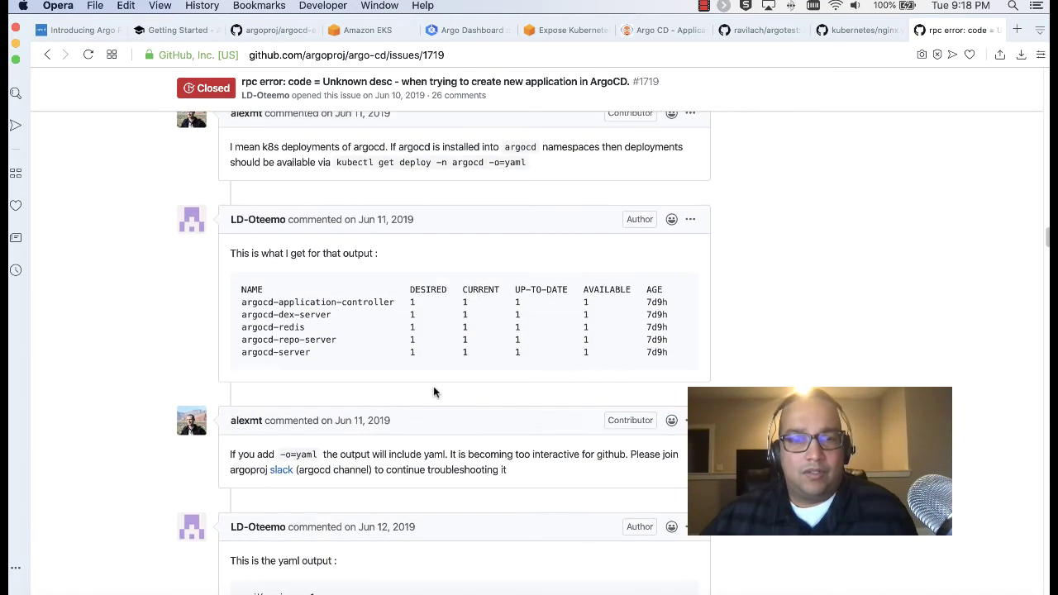
{"action": "scroll", "coordinate": [433, 386], "scroll_direction": "down", "scroll_amount": 15}
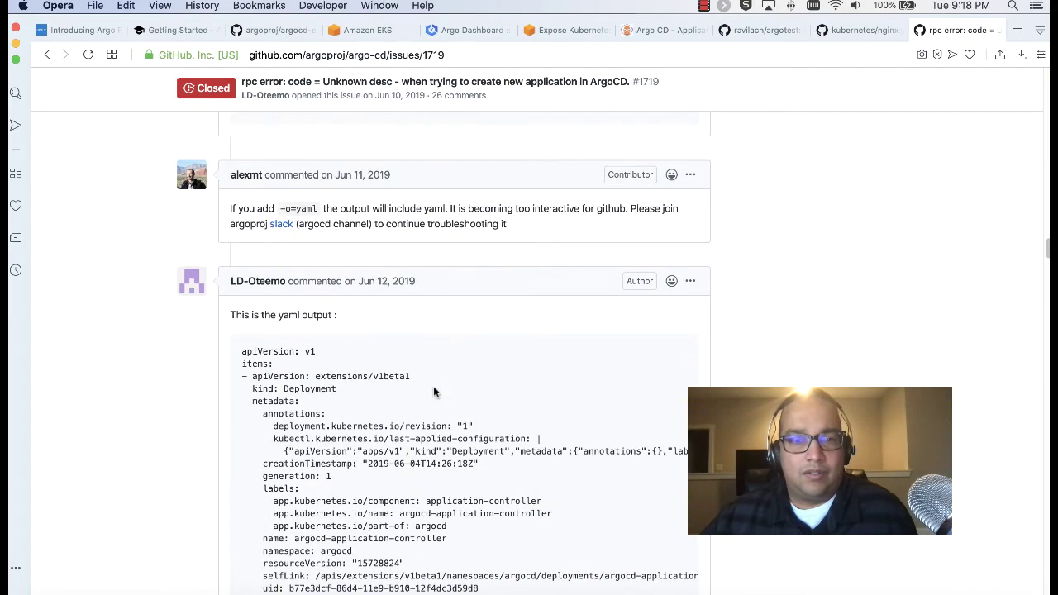
{"action": "scroll", "coordinate": [433, 386], "scroll_direction": "down", "scroll_amount": 20}
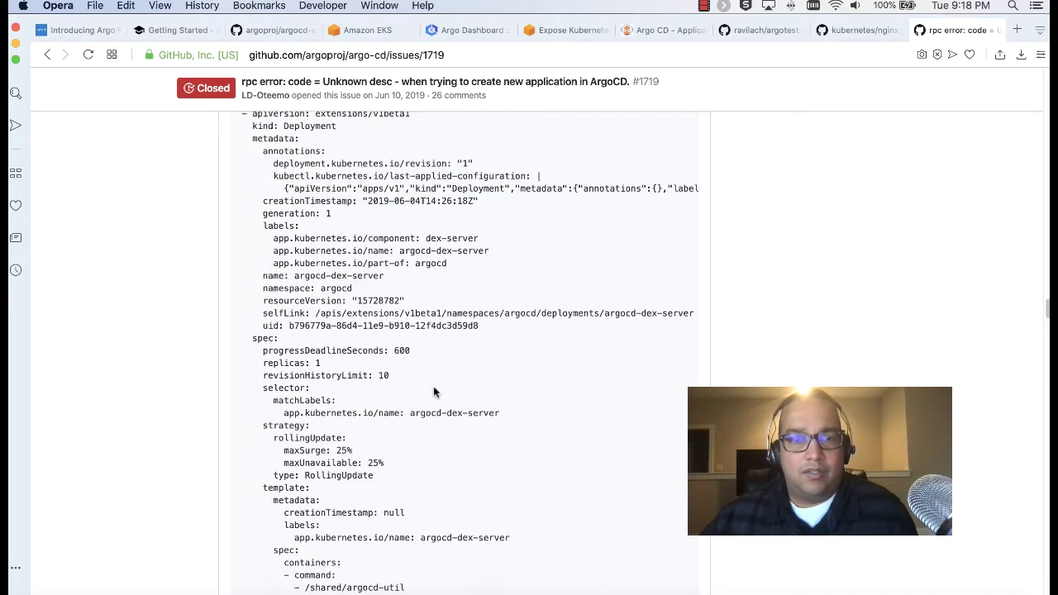
{"action": "scroll", "coordinate": [433, 386], "scroll_direction": "down", "scroll_amount": 20}
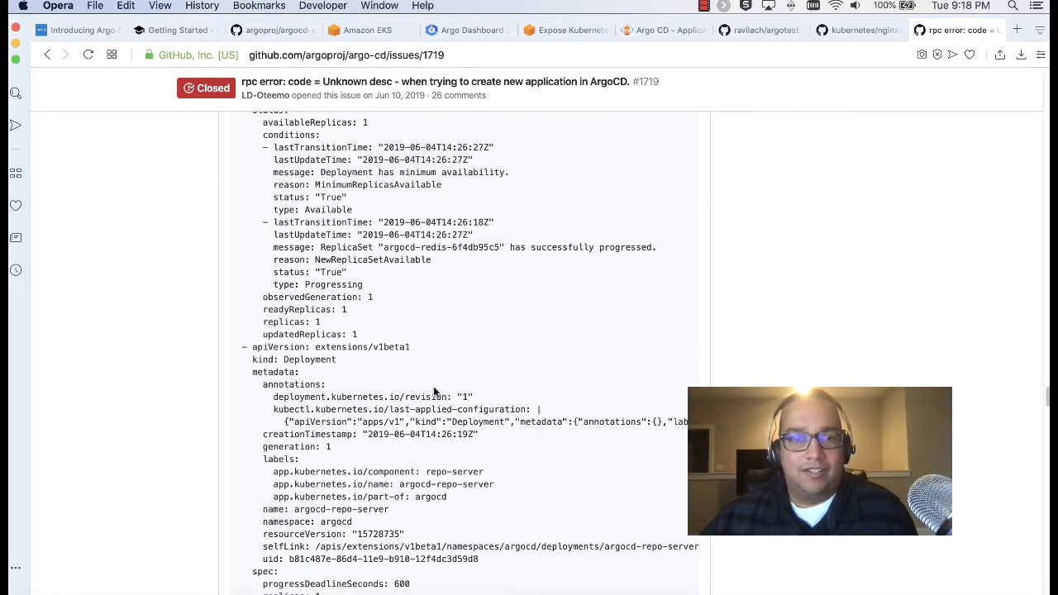
{"action": "scroll", "coordinate": [433, 386], "scroll_direction": "down", "scroll_amount": 20}
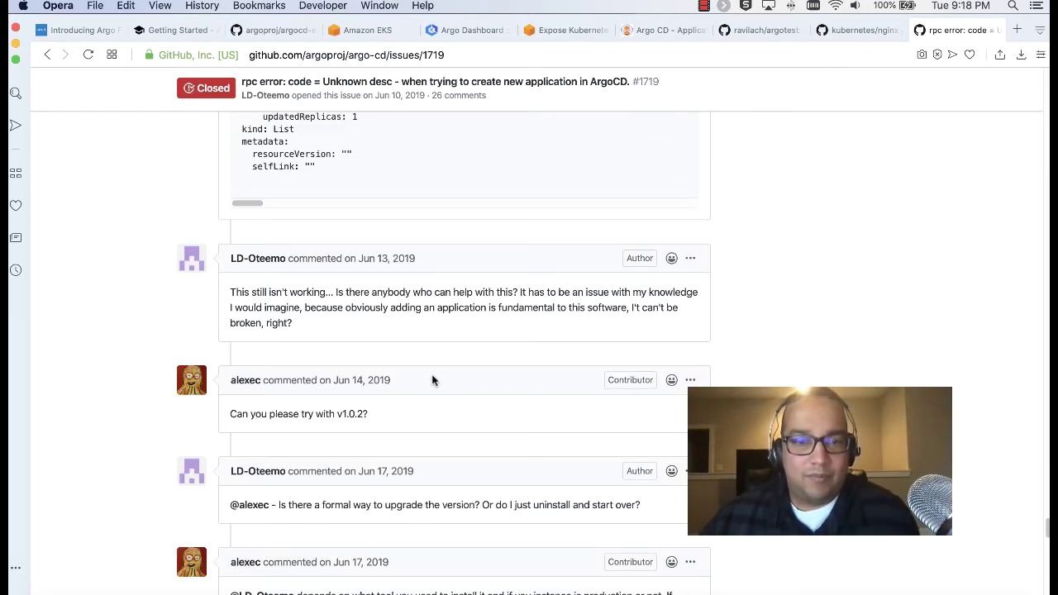
{"action": "scroll", "coordinate": [433, 380], "scroll_direction": "down", "scroll_amount": 15}
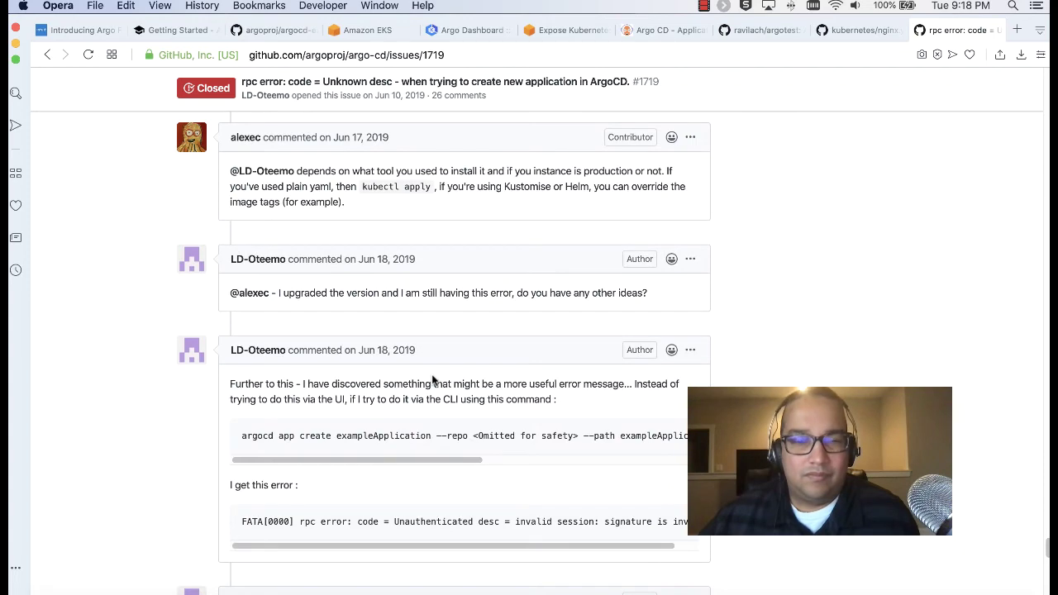
{"action": "scroll", "coordinate": [432, 380], "scroll_direction": "down", "scroll_amount": 5}
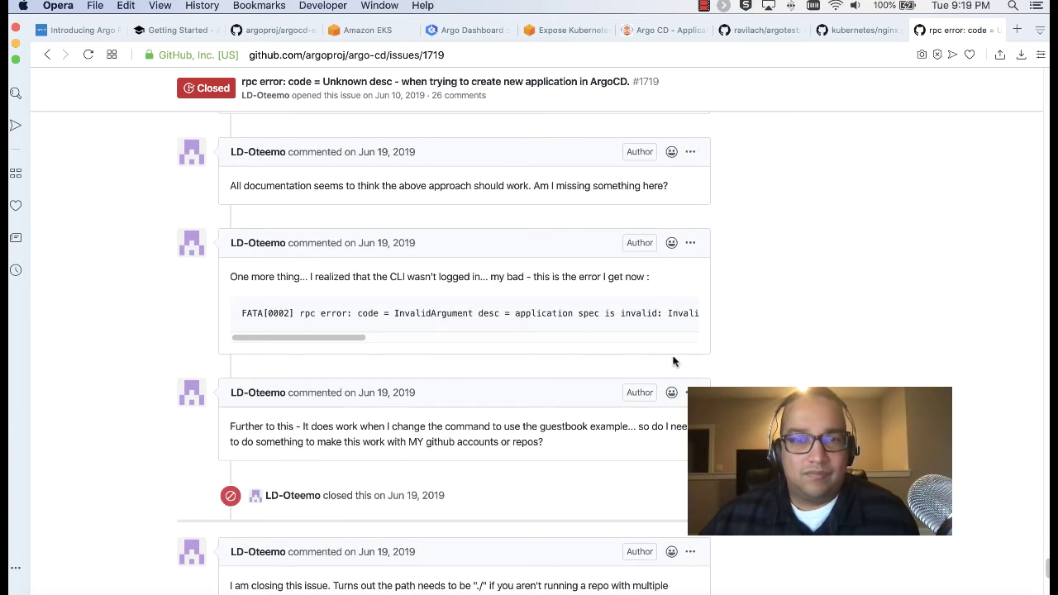
{"action": "mouse_move", "coordinate": [271, 153]}
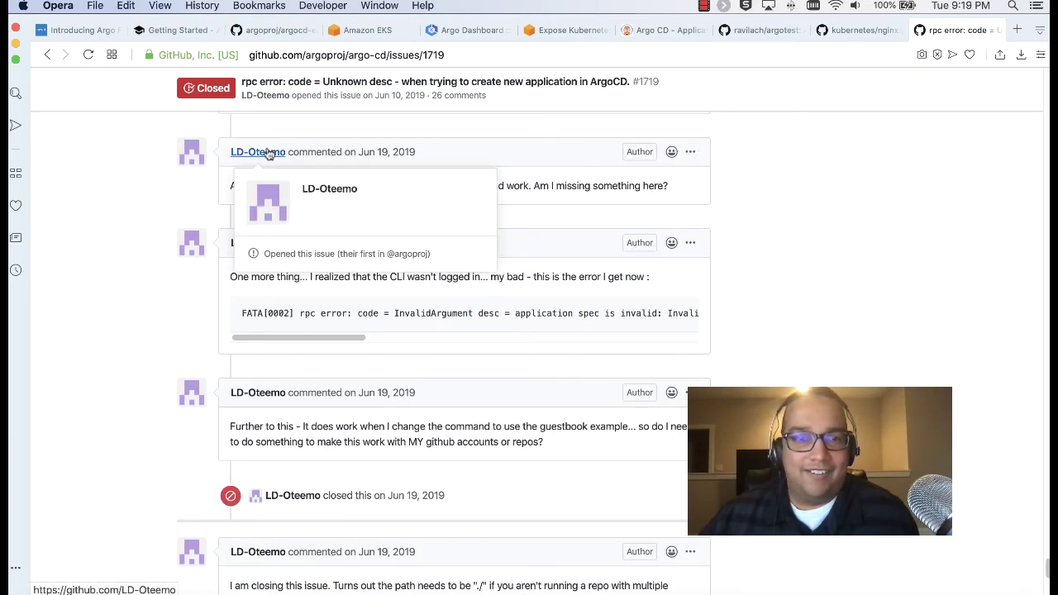
Select the './' path value in the issue's closing comment
{"action": "mouse_move", "coordinate": [270, 244]}
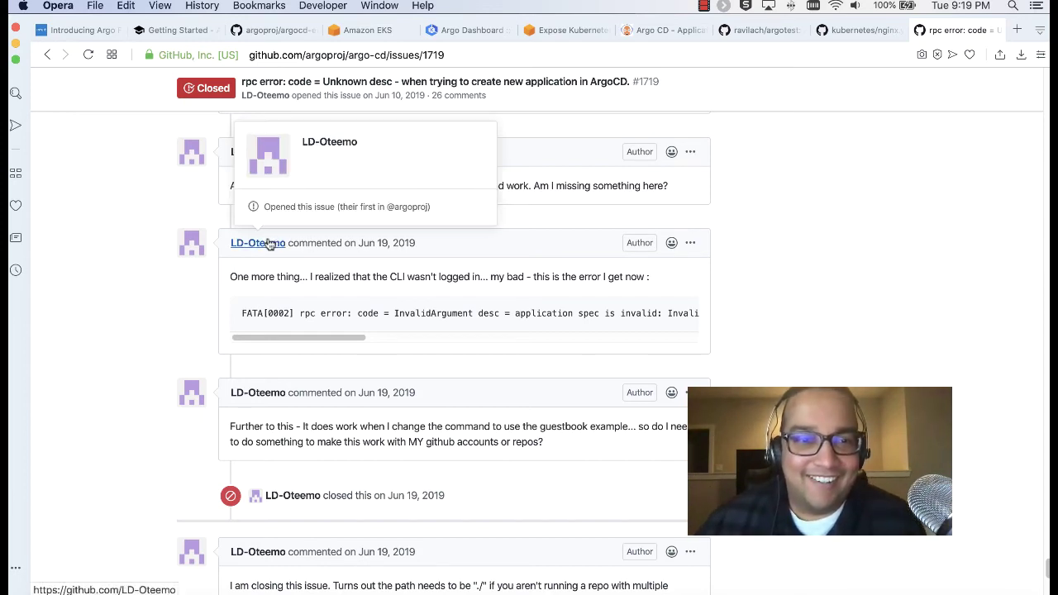
{"action": "scroll", "coordinate": [743, 323], "scroll_direction": "down", "scroll_amount": 2}
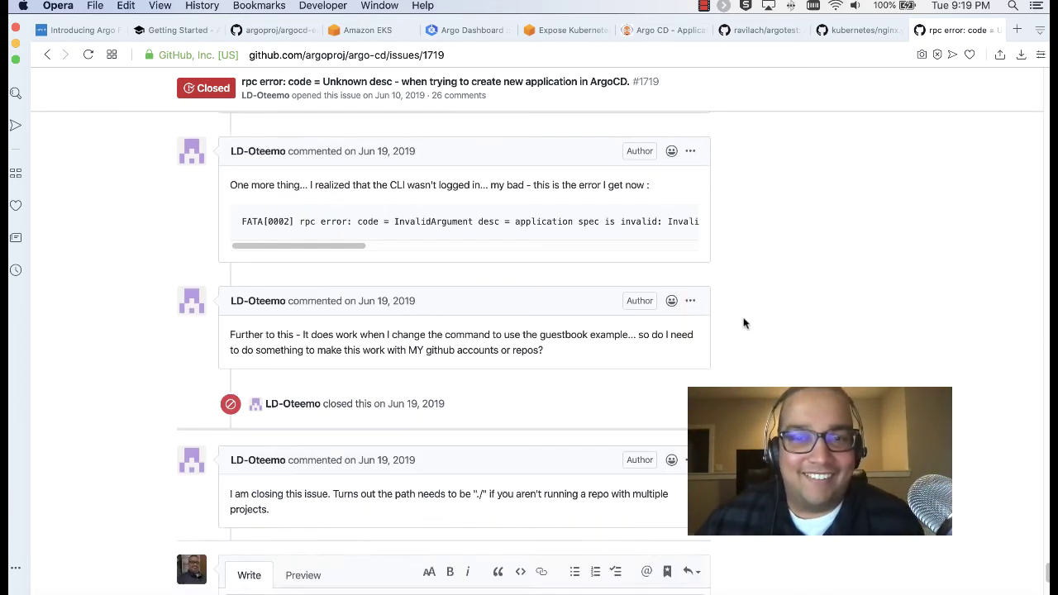
{"action": "scroll", "coordinate": [743, 323], "scroll_direction": "down", "scroll_amount": 5}
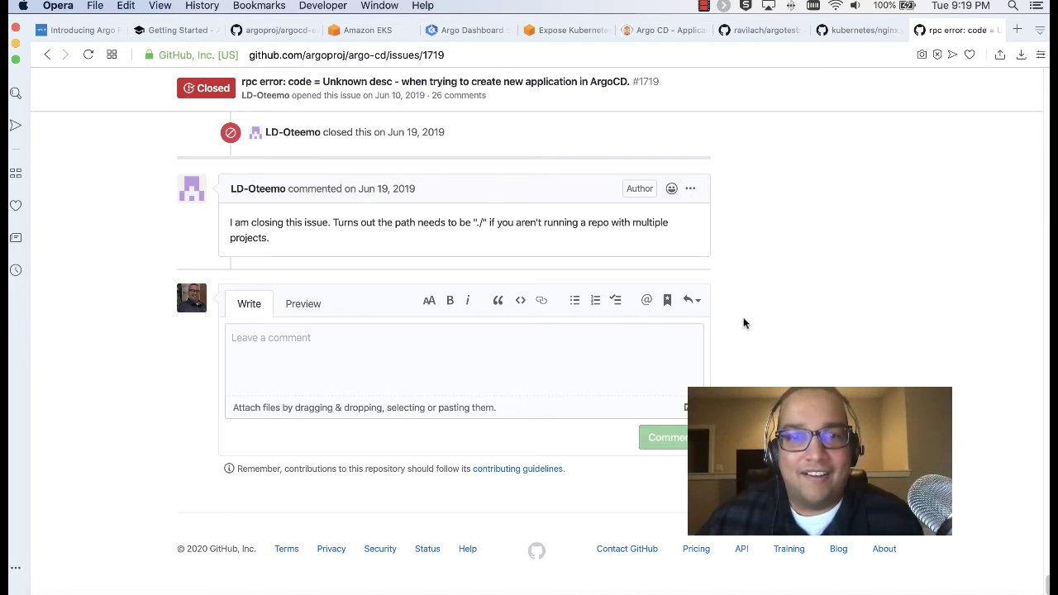
{"action": "scroll", "coordinate": [743, 323], "scroll_direction": "up", "scroll_amount": 1}
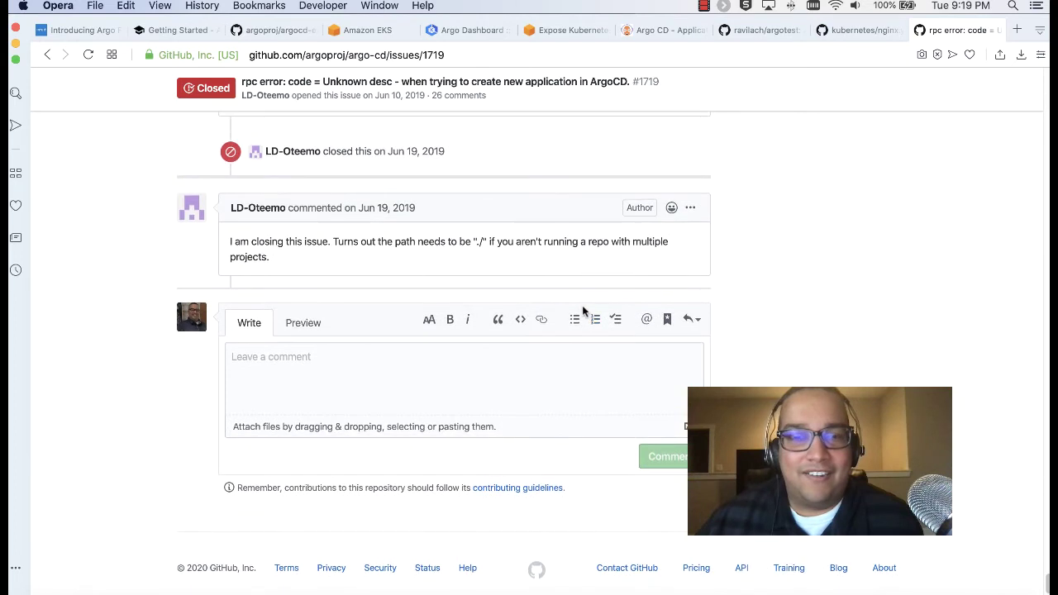
{"action": "double_click", "coordinate": [481, 241]}
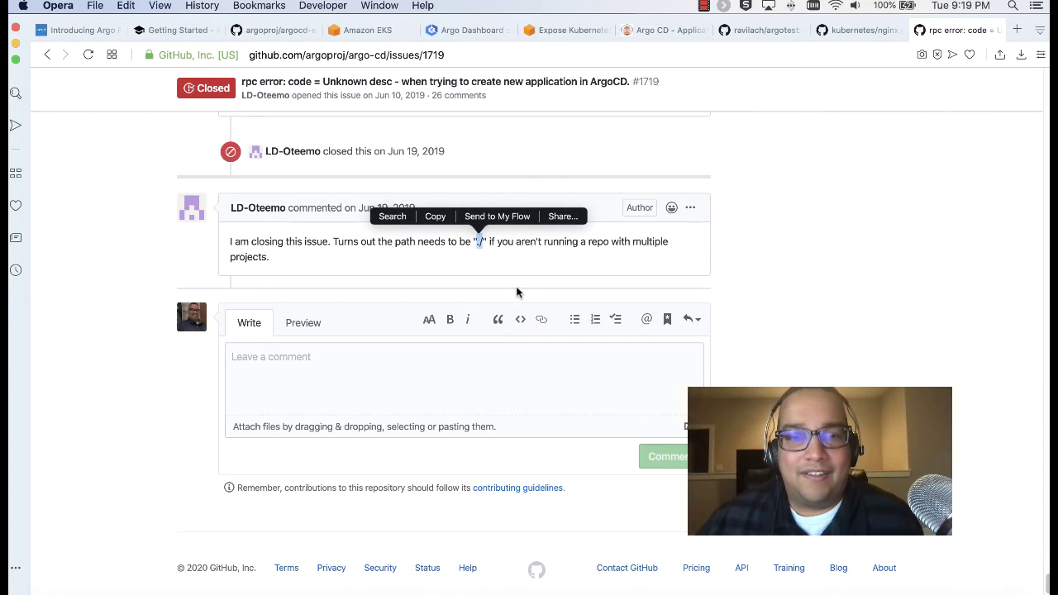
{"action": "scroll", "coordinate": [514, 288], "scroll_direction": "up", "scroll_amount": 1}
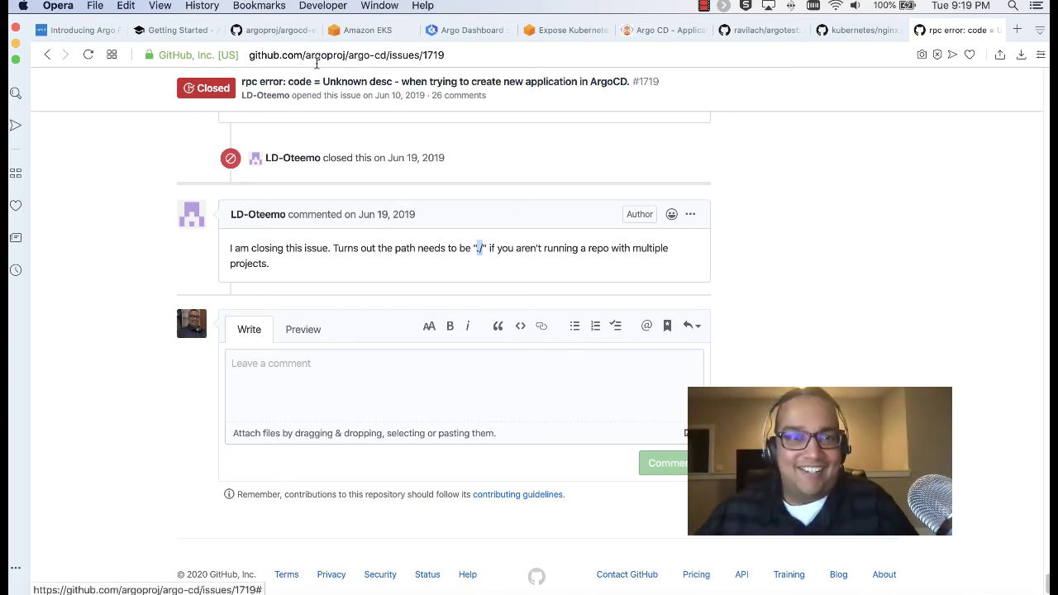
Prefix the Argo CD source path with a dot to make it ./nginx, then create the app
{"action": "left_click", "coordinate": [282, 36]}
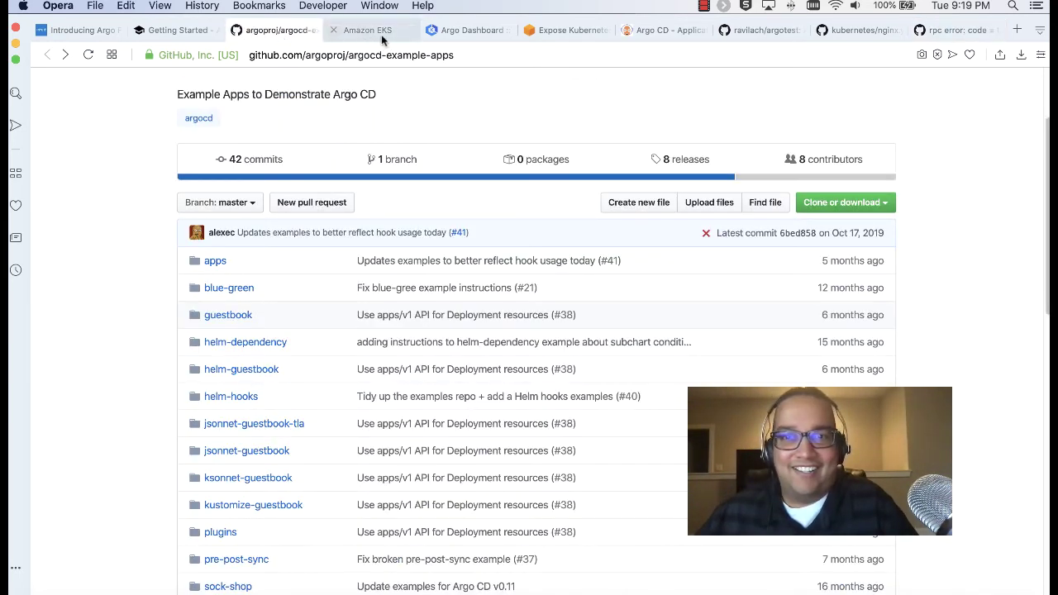
{"action": "left_click", "coordinate": [645, 35]}
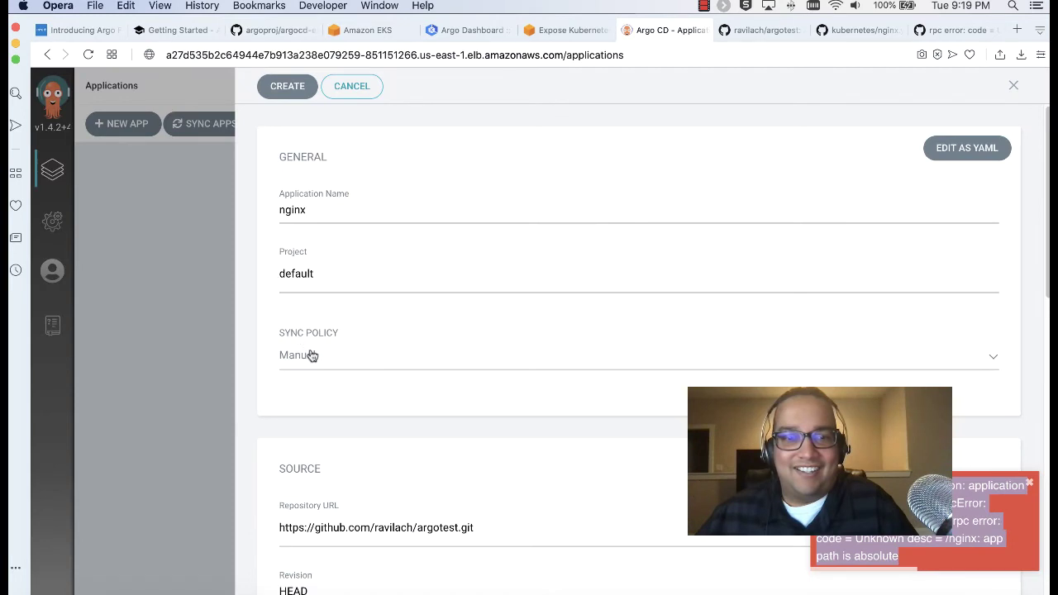
{"action": "scroll", "coordinate": [311, 354], "scroll_direction": "down", "scroll_amount": 3}
{"action": "scroll", "coordinate": [312, 353], "scroll_direction": "down", "scroll_amount": 1}
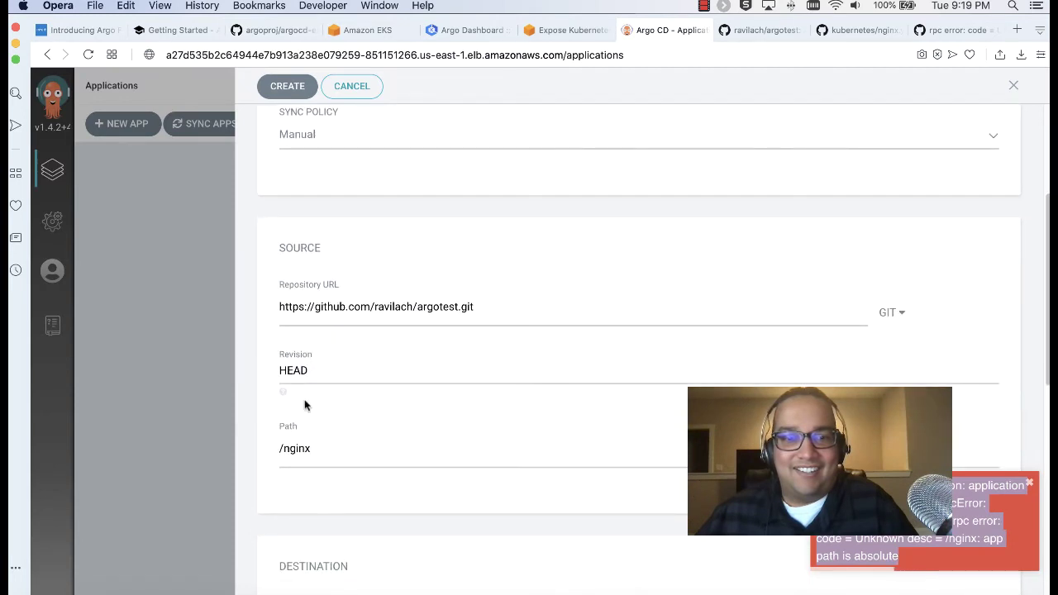
{"action": "left_click", "coordinate": [279, 449]}
{"action": "type", "text": "."}
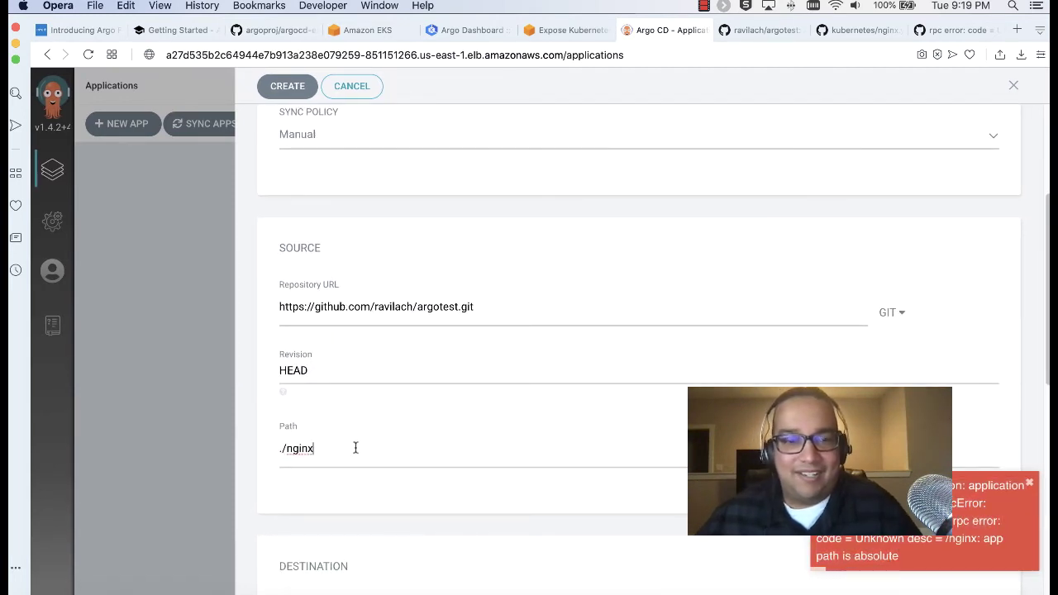
{"action": "left_click", "coordinate": [274, 87]}
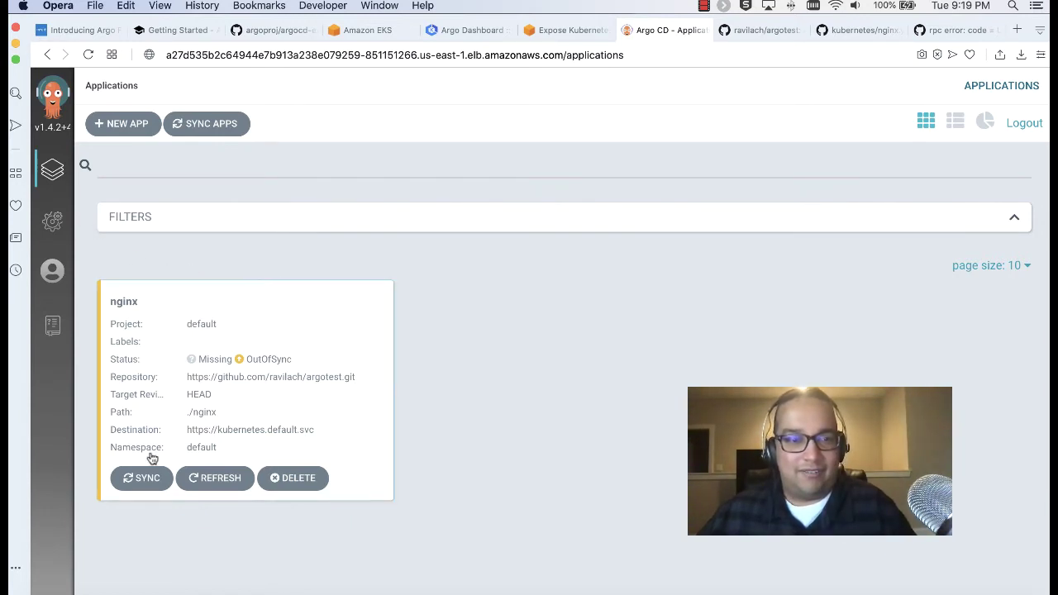
Synchronize the nginx application and open its details view
{"action": "left_click", "coordinate": [143, 477]}
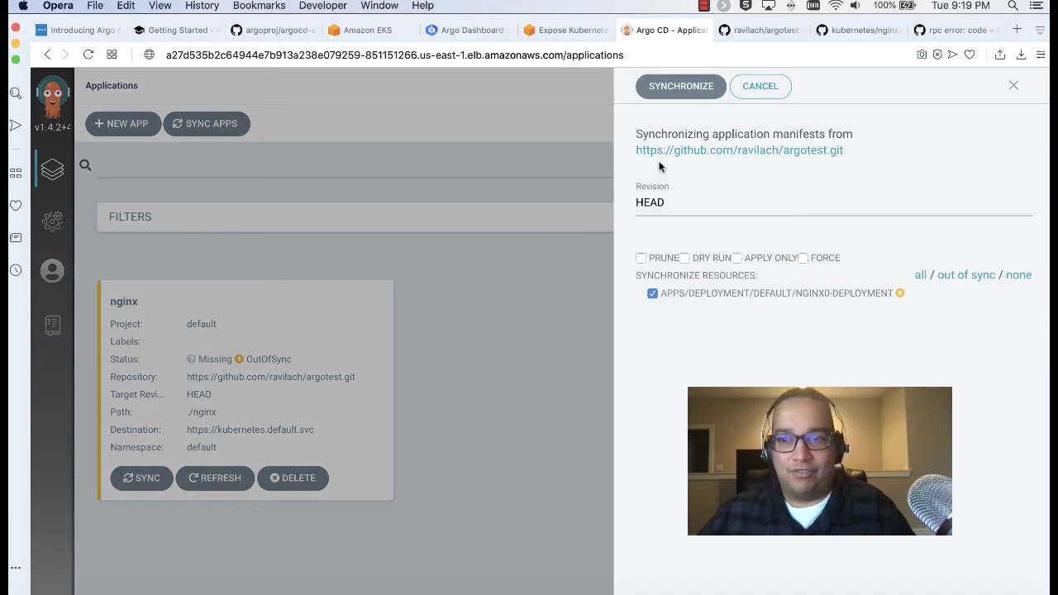
{"action": "left_click", "coordinate": [680, 87]}
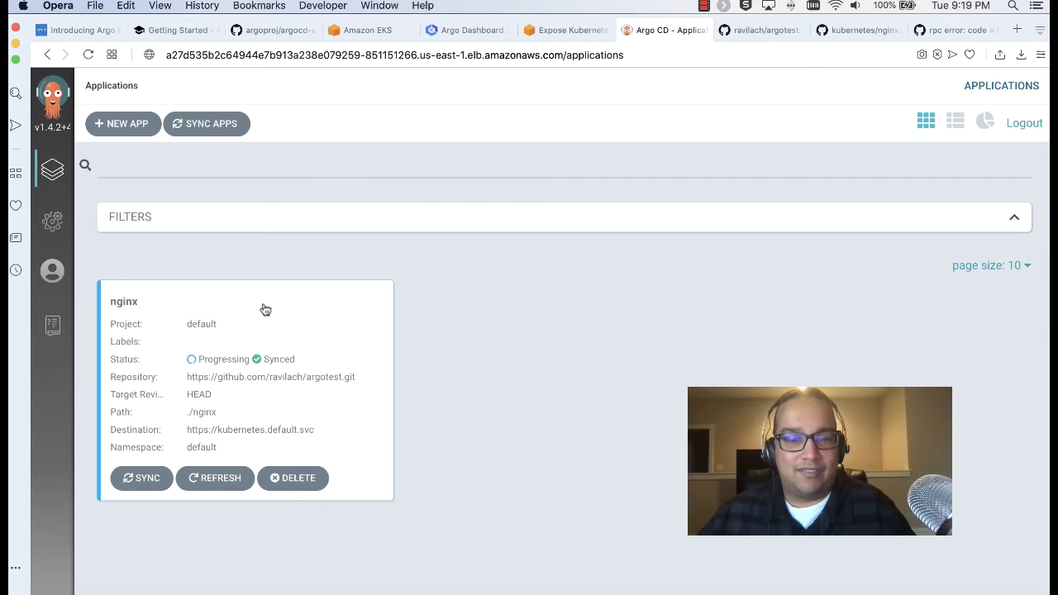
{"action": "left_click", "coordinate": [239, 392]}
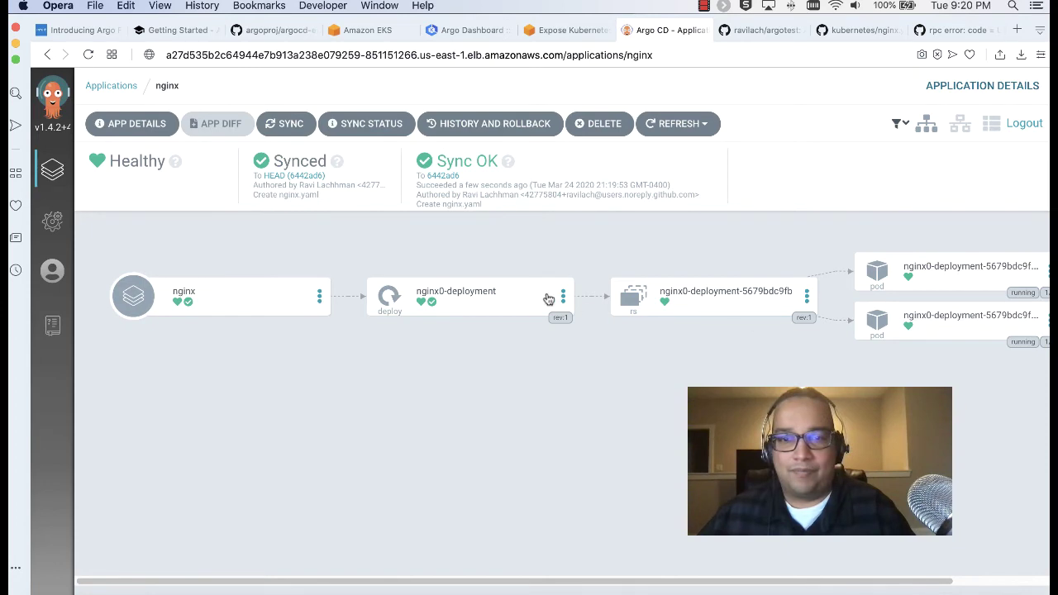
Inspect the nginx0-deployment resource, then close its panel to see the healthy app tree
{"action": "left_click", "coordinate": [512, 303]}
{"action": "scroll", "coordinate": [650, 503], "scroll_direction": "down", "scroll_amount": 5}
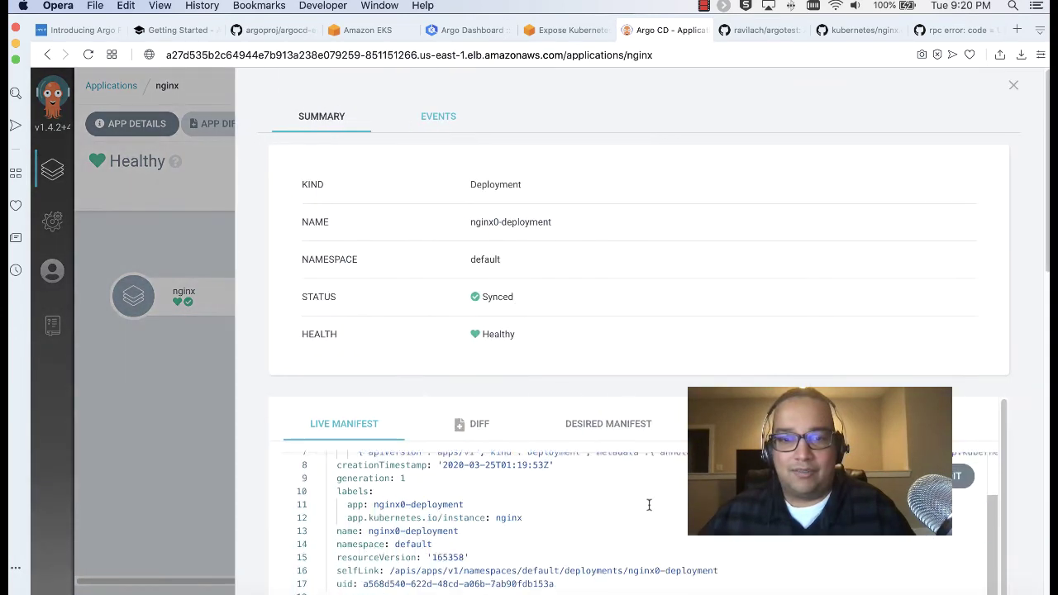
{"action": "scroll", "coordinate": [647, 504], "scroll_direction": "up", "scroll_amount": 2}
{"action": "scroll", "coordinate": [649, 504], "scroll_direction": "up", "scroll_amount": 3}
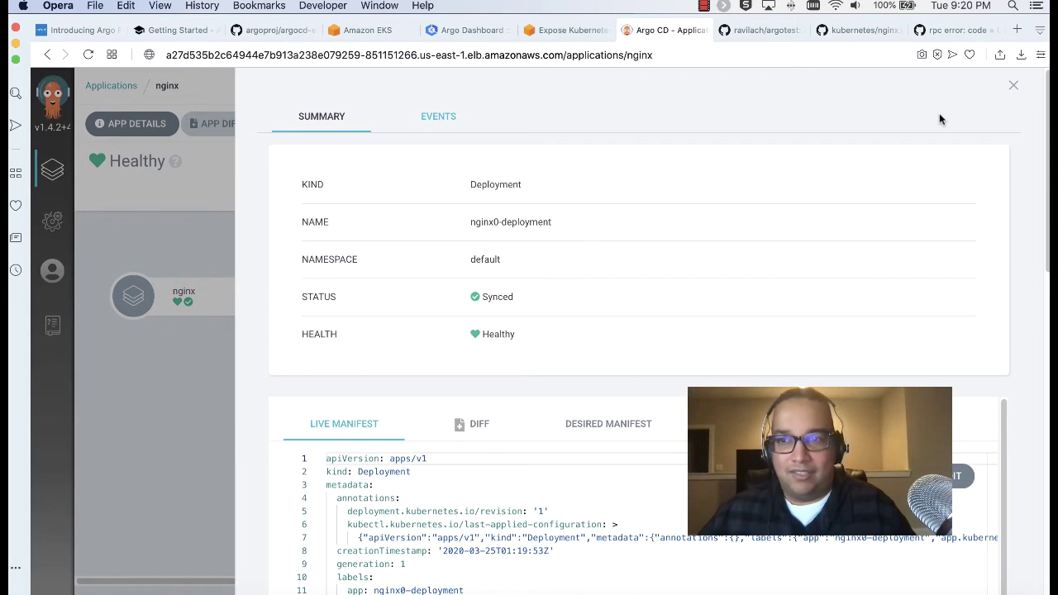
{"action": "left_click", "coordinate": [1015, 85]}
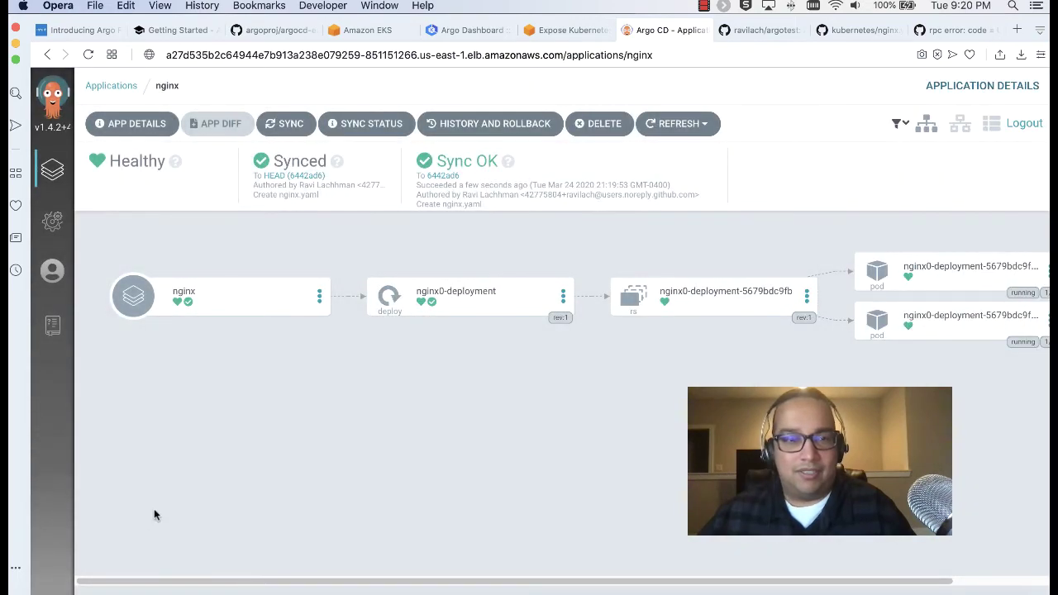
Scroll back up through GitHub issue #1719's rpc error thread, then bring the bash terminal forward
{"action": "left_click", "coordinate": [950, 30]}
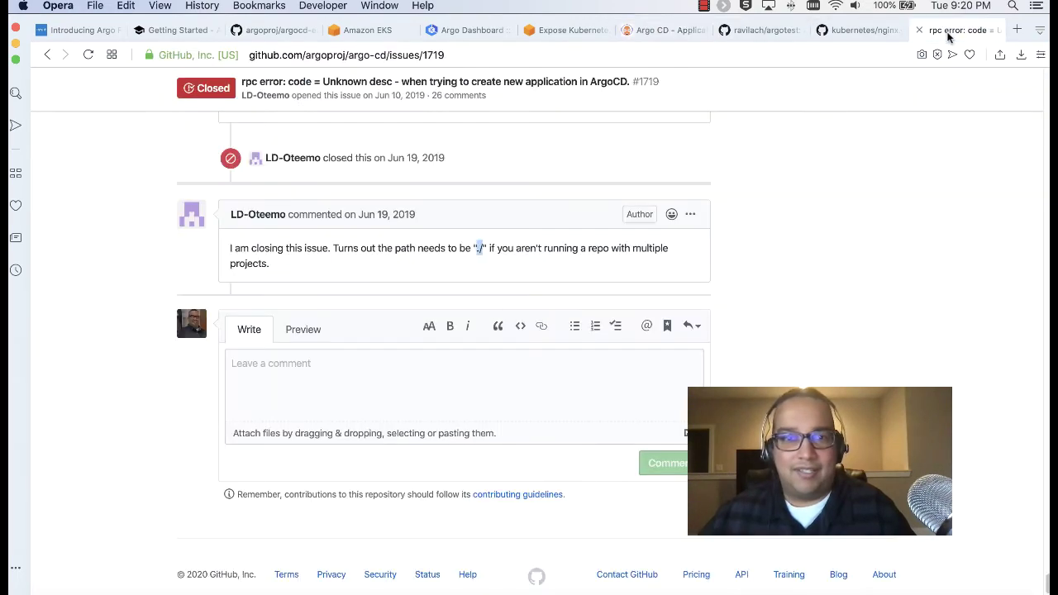
{"action": "scroll", "coordinate": [372, 339], "scroll_direction": "up", "scroll_amount": 20}
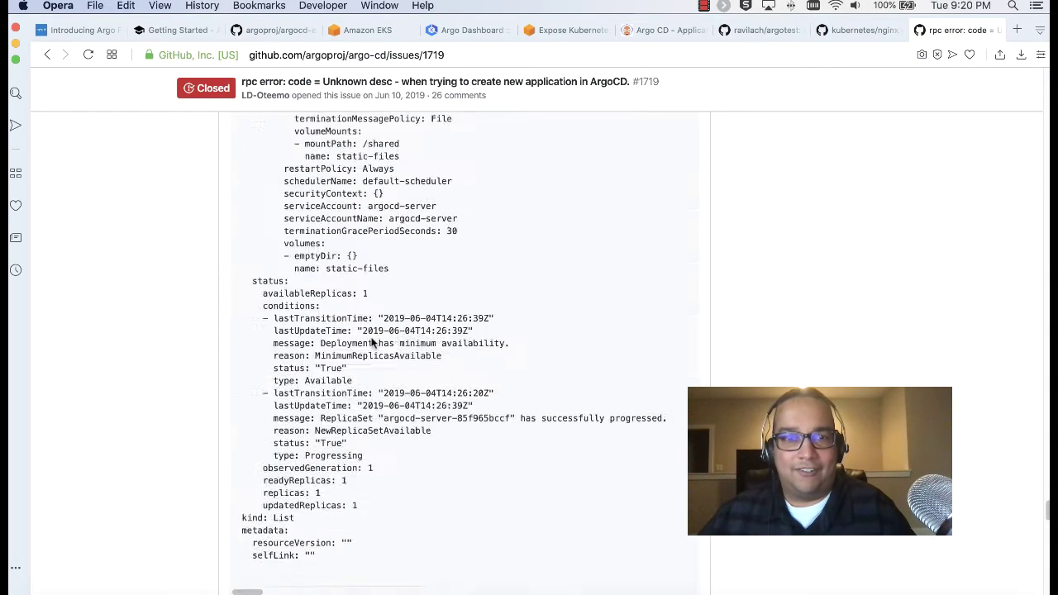
{"action": "scroll", "coordinate": [372, 339], "scroll_direction": "up", "scroll_amount": 20}
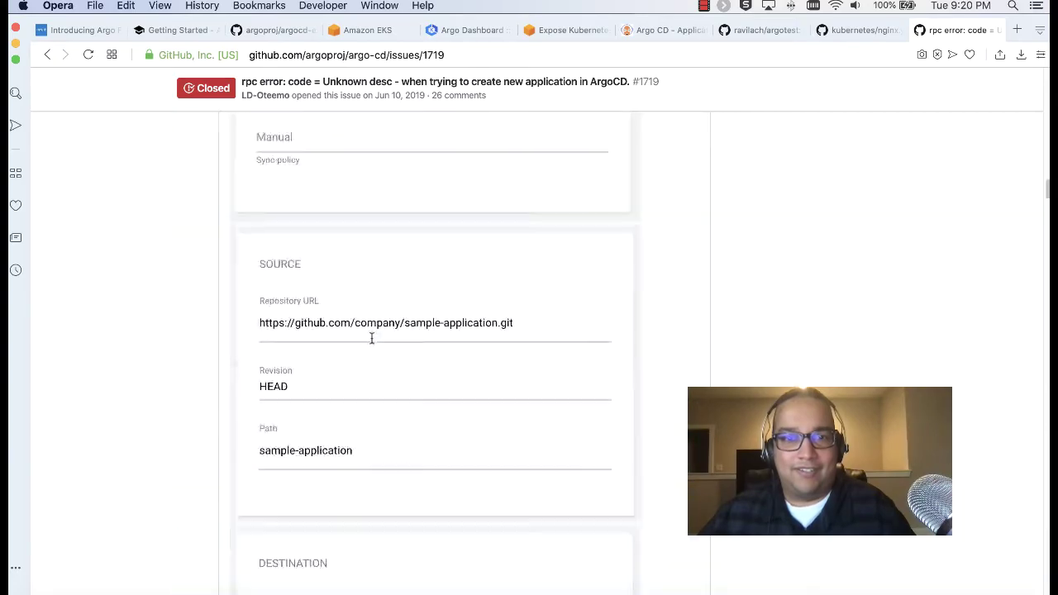
{"action": "scroll", "coordinate": [371, 339], "scroll_direction": "up", "scroll_amount": 15}
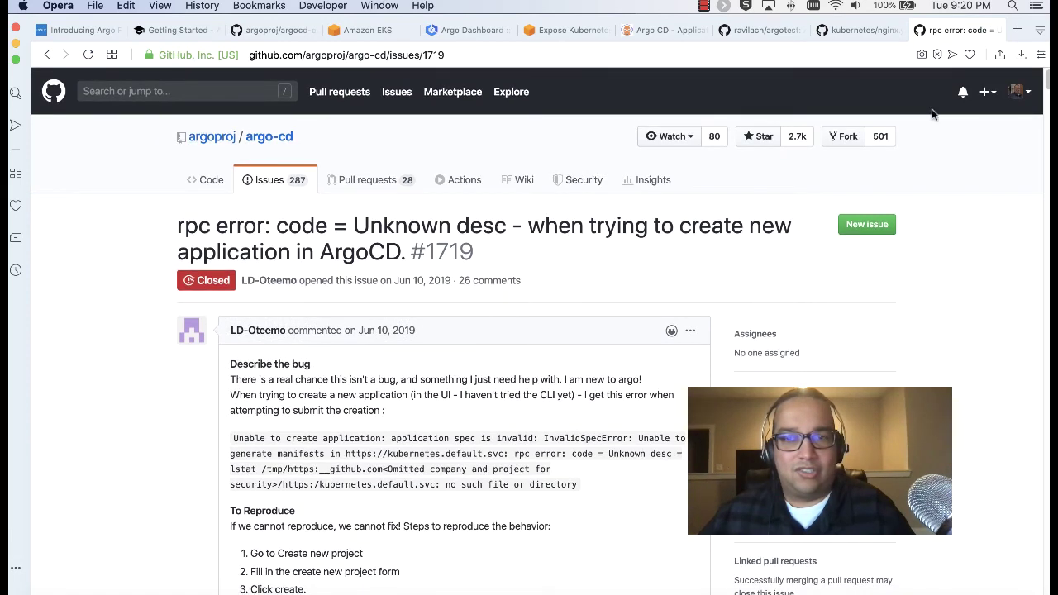
{"action": "left_click_drag", "start_coordinate": [1046, 82], "coordinate": [1039, 50]}
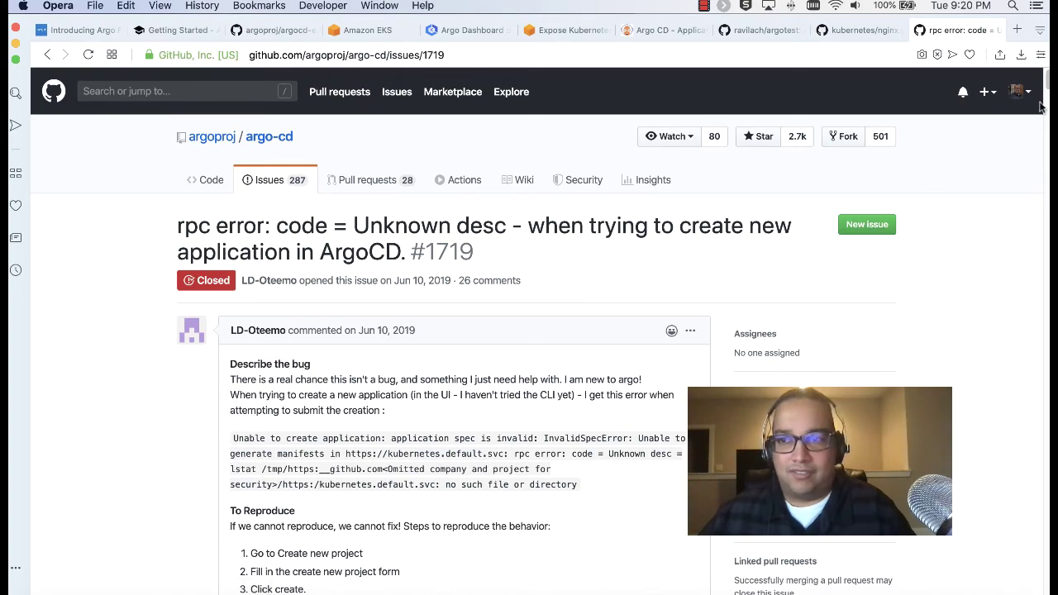
{"action": "left_click_drag", "start_coordinate": [1047, 86], "coordinate": [1024, 586]}
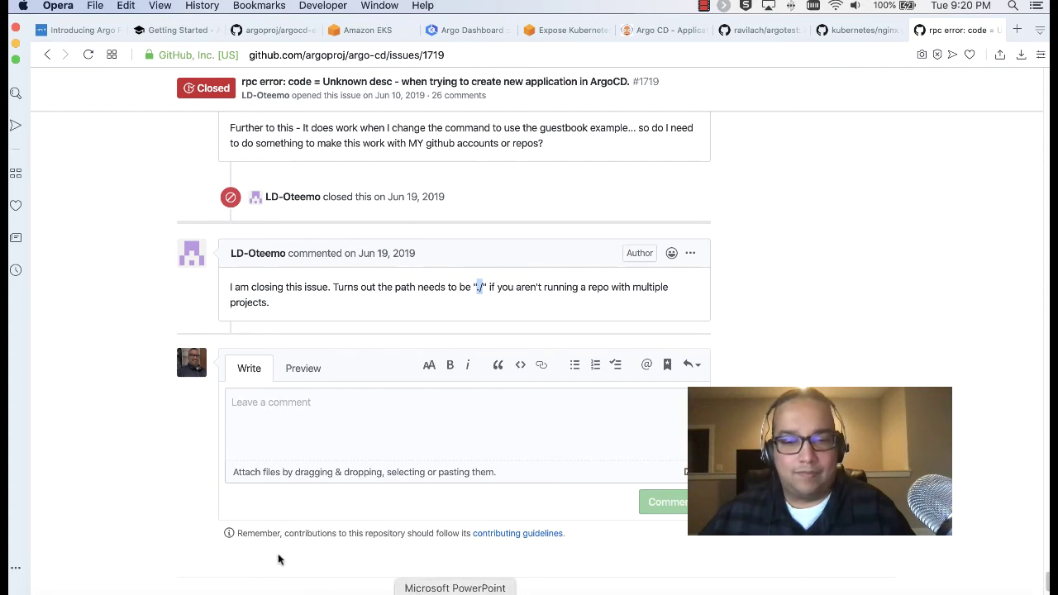
{"action": "left_click", "coordinate": [171, 590]}
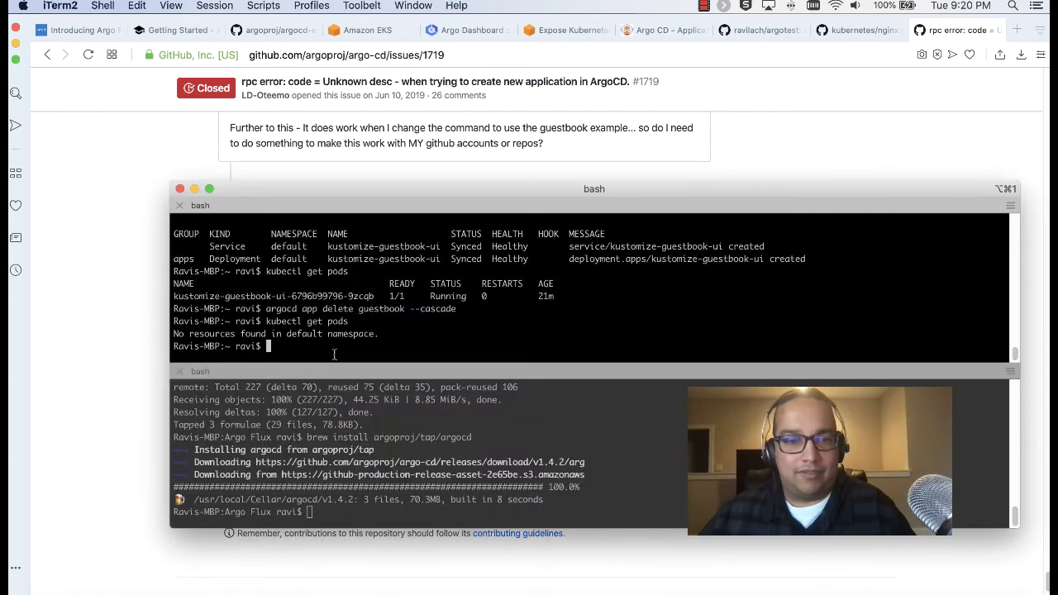
List the cluster pods, then delete the nginx app with 'argocd app delete nginx --cascade'
{"action": "key", "text": "Up"}
{"action": "key", "text": "Return"}
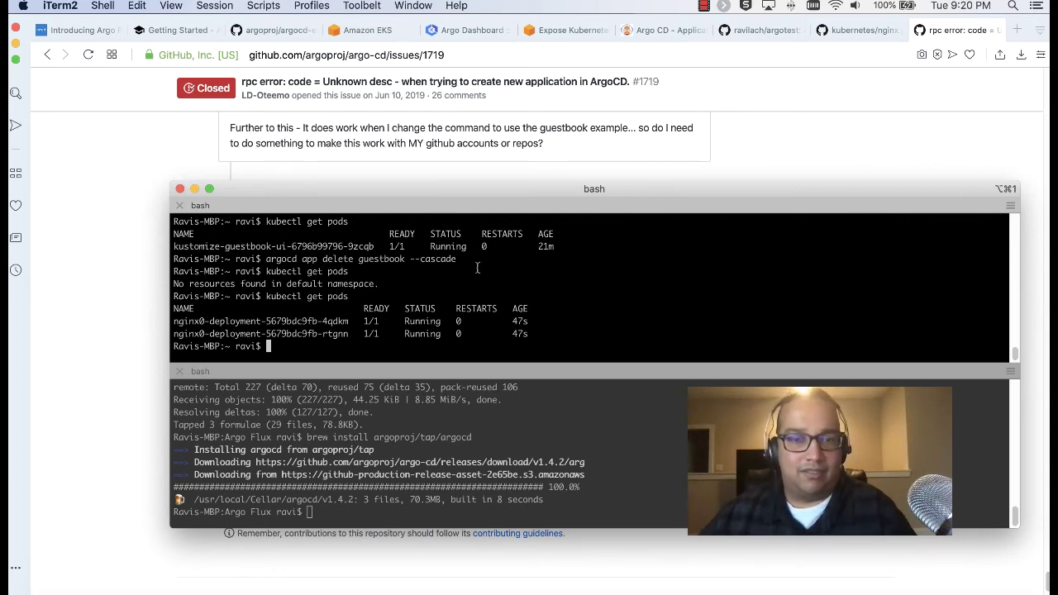
{"action": "left_click_drag", "start_coordinate": [455, 258], "coordinate": [273, 263]}
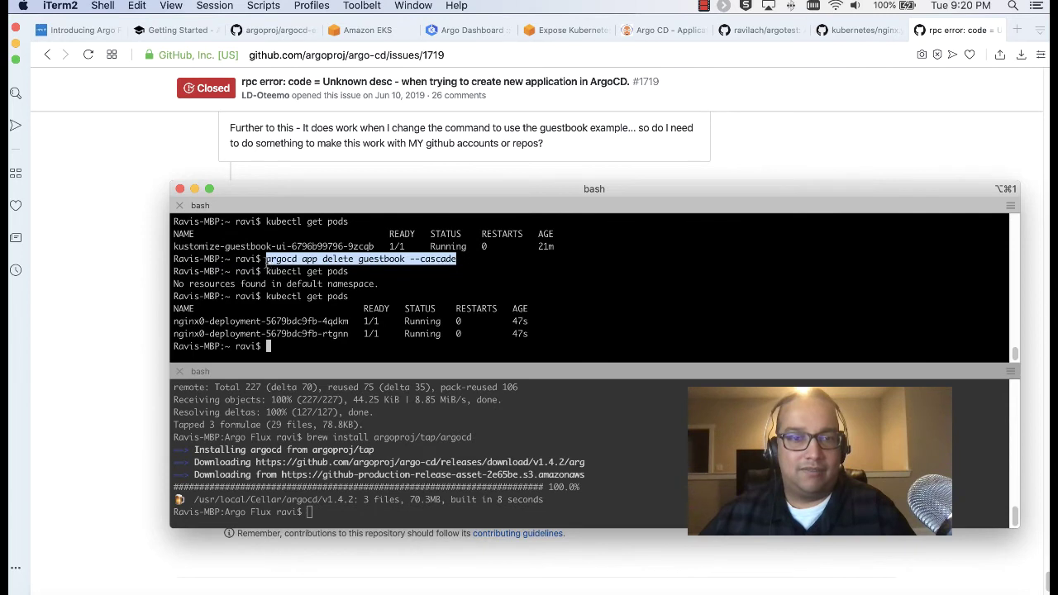
{"action": "middle_click", "coordinate": [289, 347]}
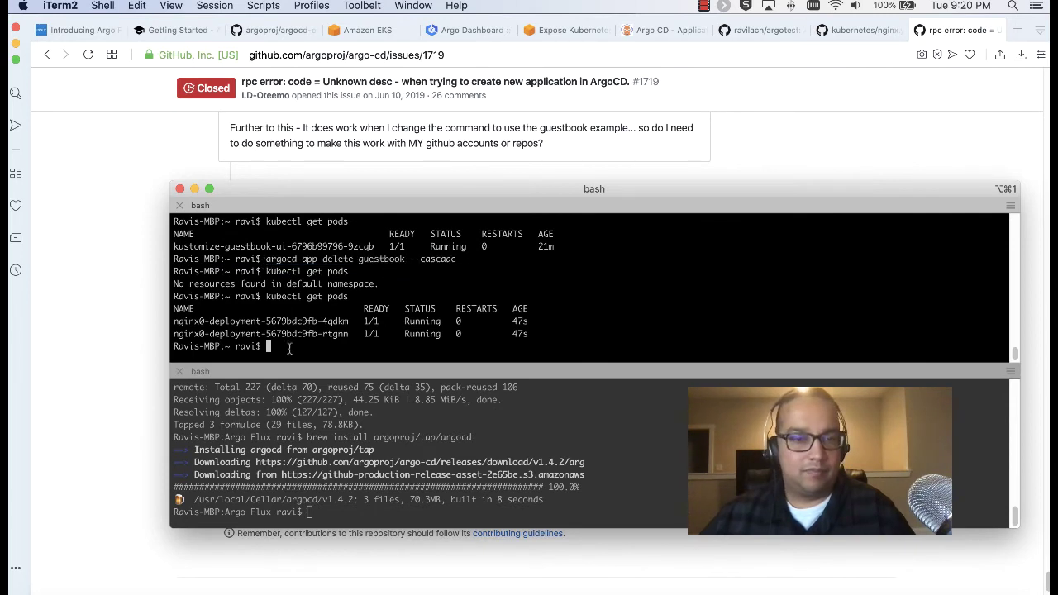
{"action": "key", "text": "BackSpace"}
{"action": "key", "text": "BackSpace"}
{"action": "key", "text": "BackSpace"}
{"action": "key", "text": "BackSpace"}
{"action": "key", "text": "BackSpace"}
{"action": "key", "text": "BackSpace"}
{"action": "key", "text": "BackSpace"}
{"action": "key", "text": "BackSpace"}
{"action": "key", "text": "BackSpace"}
{"action": "key", "text": "BackSpace"}
{"action": "key", "text": "BackSpace"}
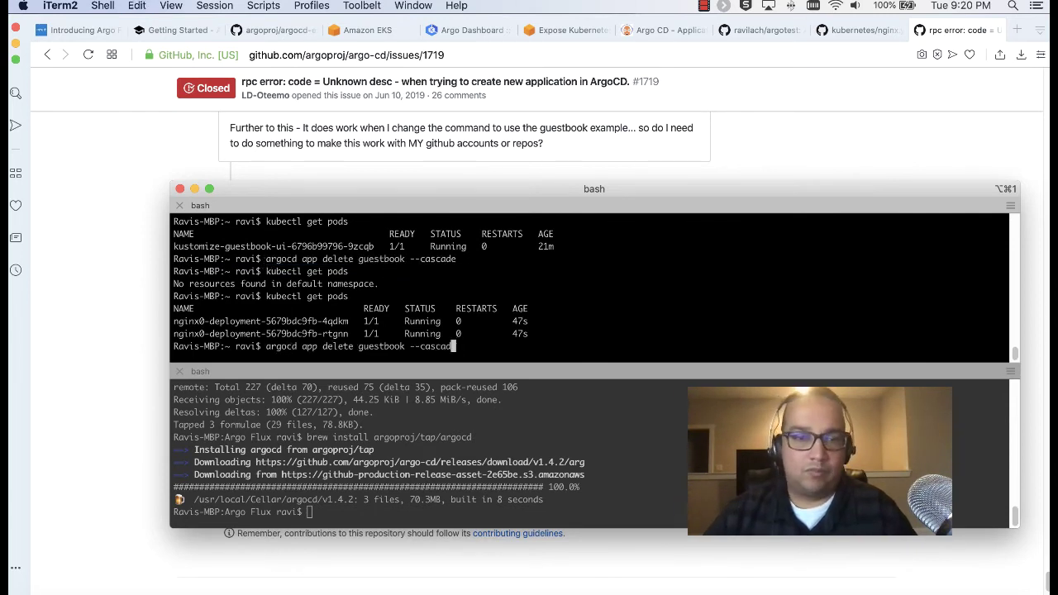
{"action": "key", "text": "BackSpace"}
{"action": "key", "text": "BackSpace"}
{"action": "key", "text": "BackSpace"}
{"action": "key", "text": "BackSpace"}
{"action": "key", "text": "BackSpace"}
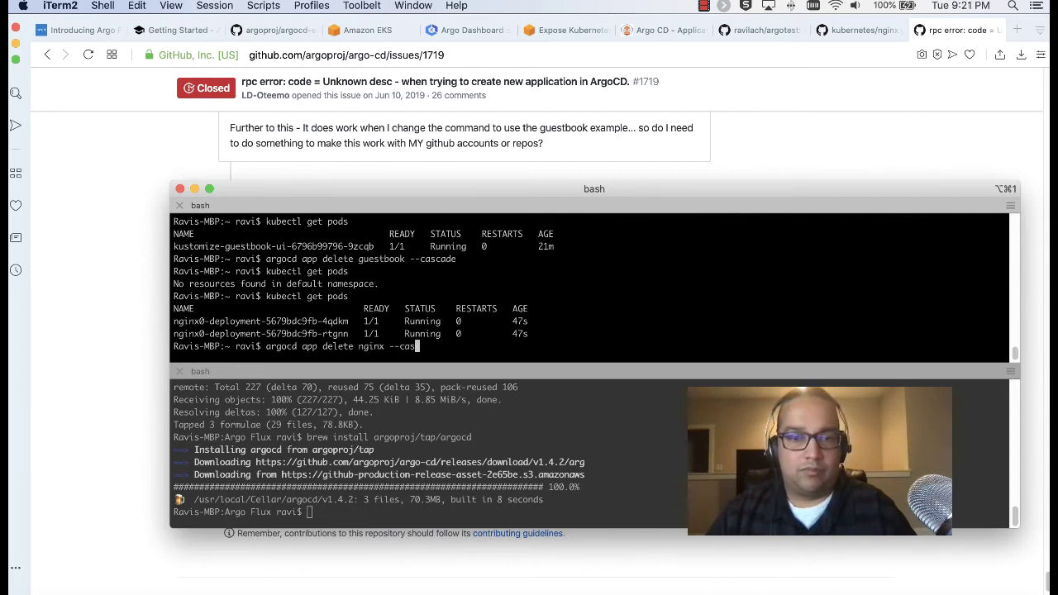
{"action": "type", "text": "cade"}
{"action": "key", "text": "Return"}
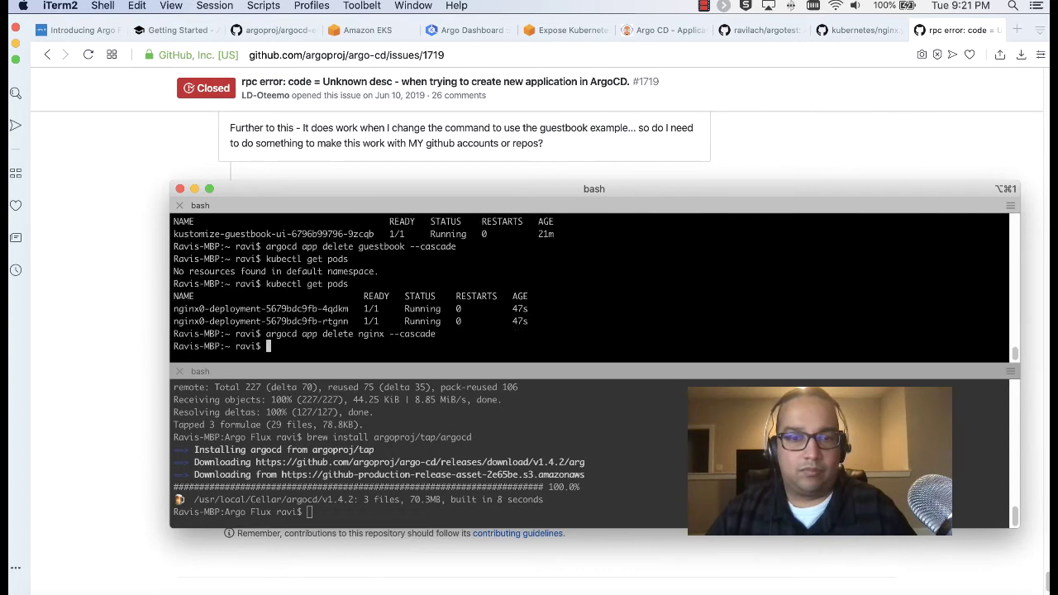
Confirm the two nginx pods are Terminating, then return to the browser
{"action": "key", "text": "Up"}
{"action": "key", "text": "Up"}
{"action": "key", "text": "Return"}
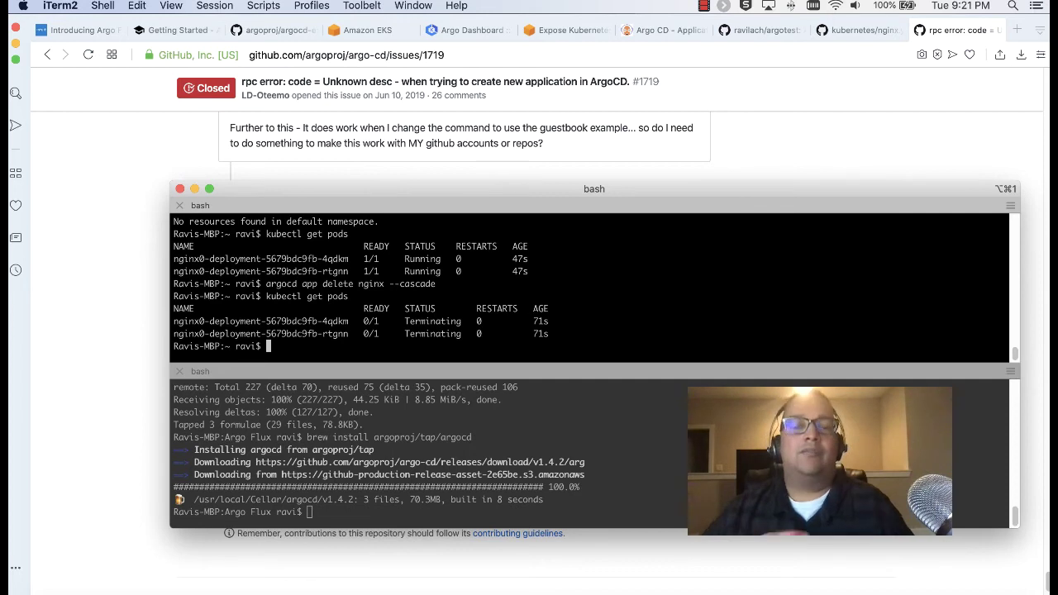
{"action": "left_click", "coordinate": [99, 193]}
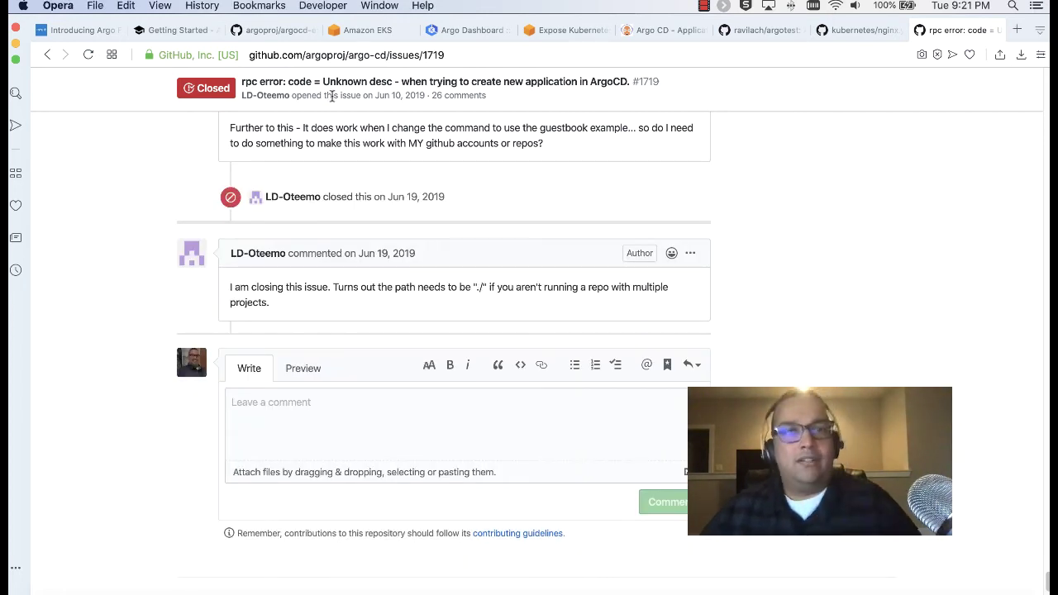
{"action": "scroll", "coordinate": [331, 96], "scroll_direction": "up", "scroll_amount": 1}
{"action": "scroll", "coordinate": [542, 252], "scroll_direction": "up", "scroll_amount": 15}
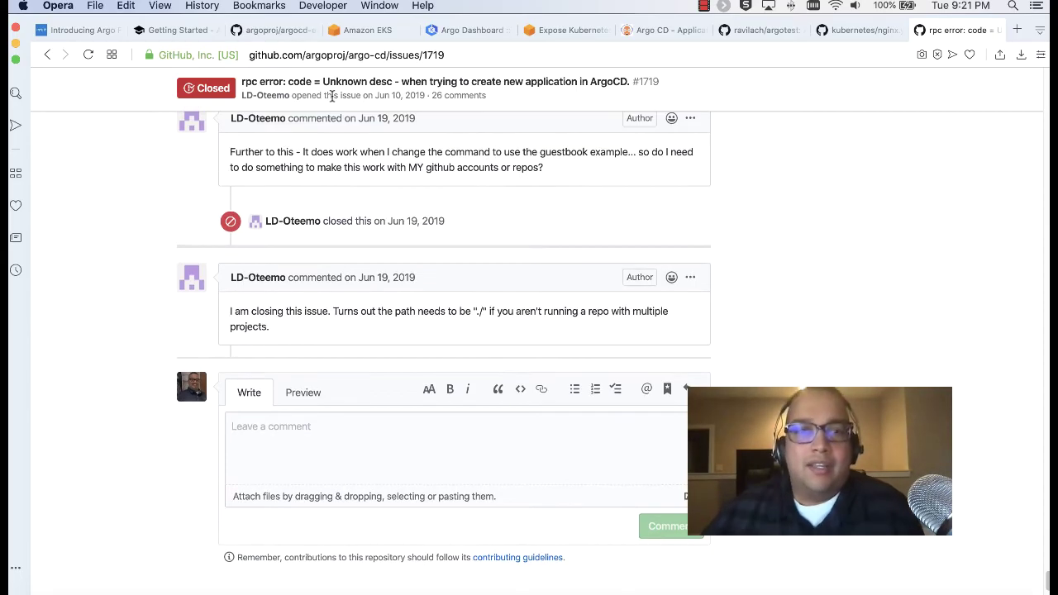
{"action": "scroll", "coordinate": [541, 252], "scroll_direction": "up", "scroll_amount": 15}
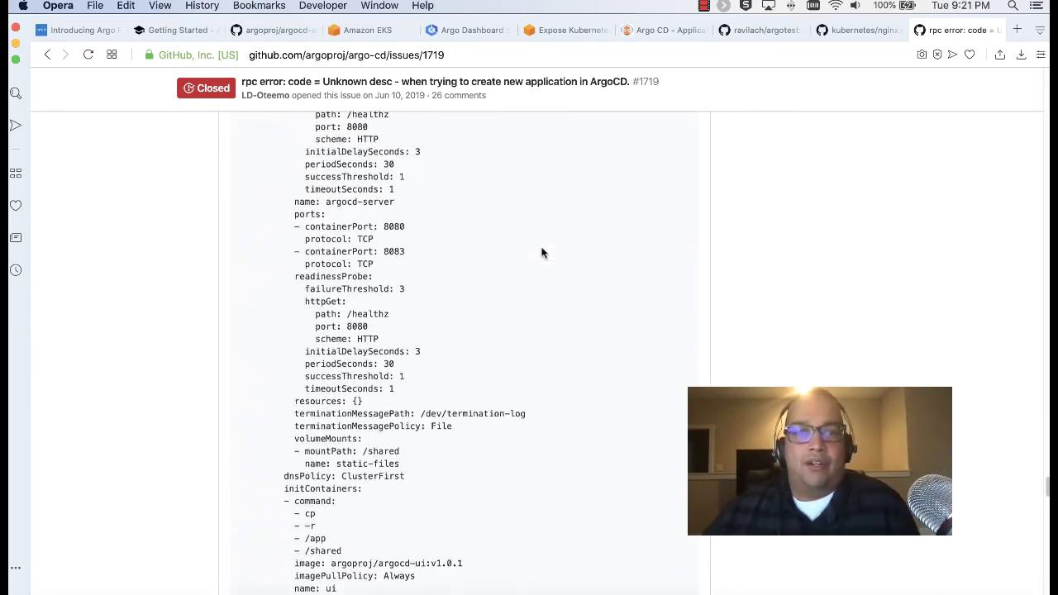
{"action": "scroll", "coordinate": [542, 252], "scroll_direction": "up", "scroll_amount": 15}
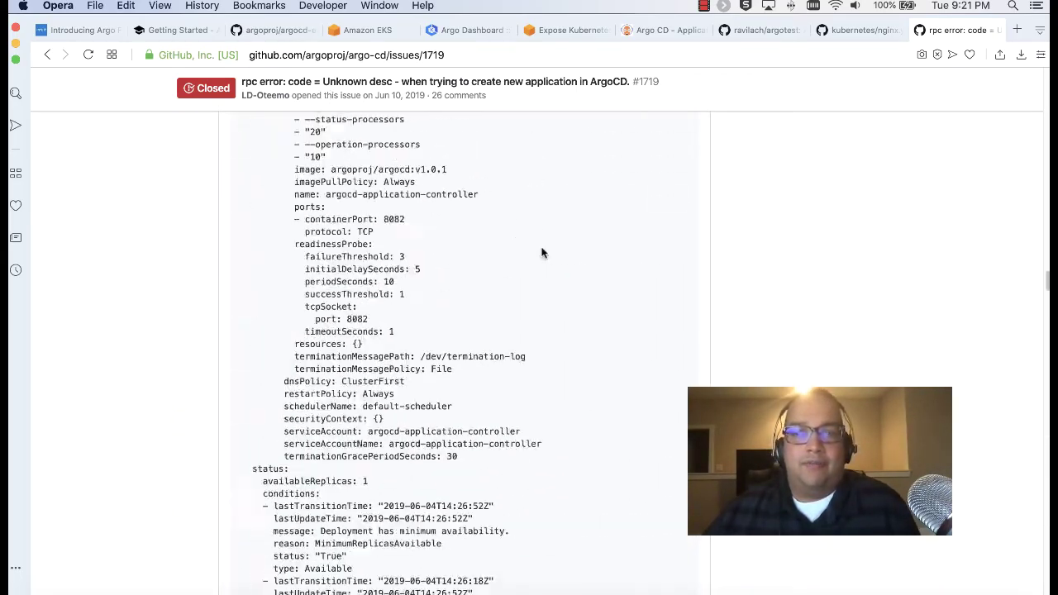
{"action": "scroll", "coordinate": [541, 252], "scroll_direction": "up", "scroll_amount": 15}
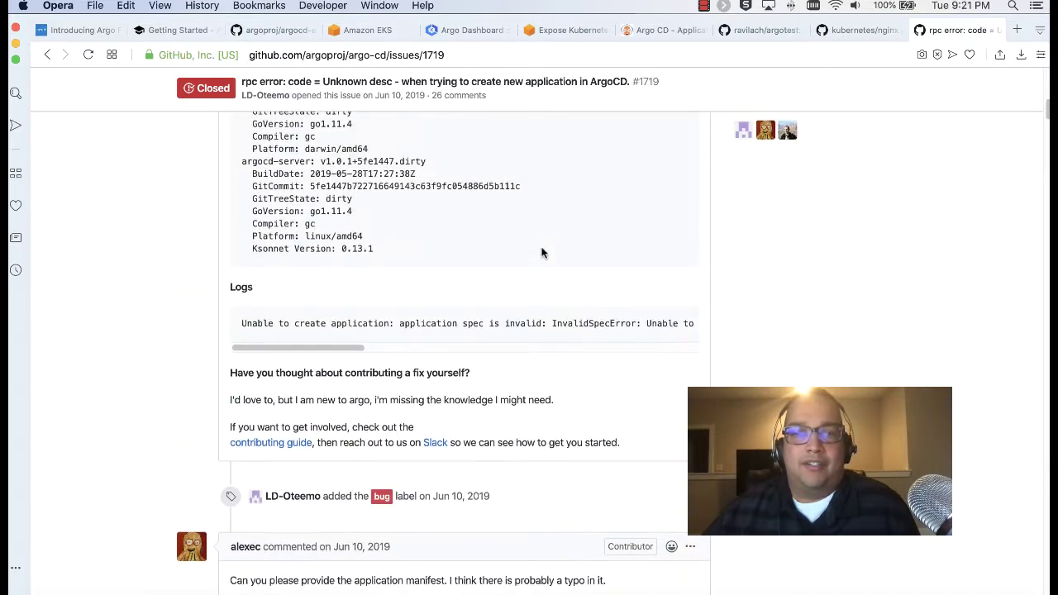
{"action": "scroll", "coordinate": [541, 250], "scroll_direction": "up", "scroll_amount": 1}
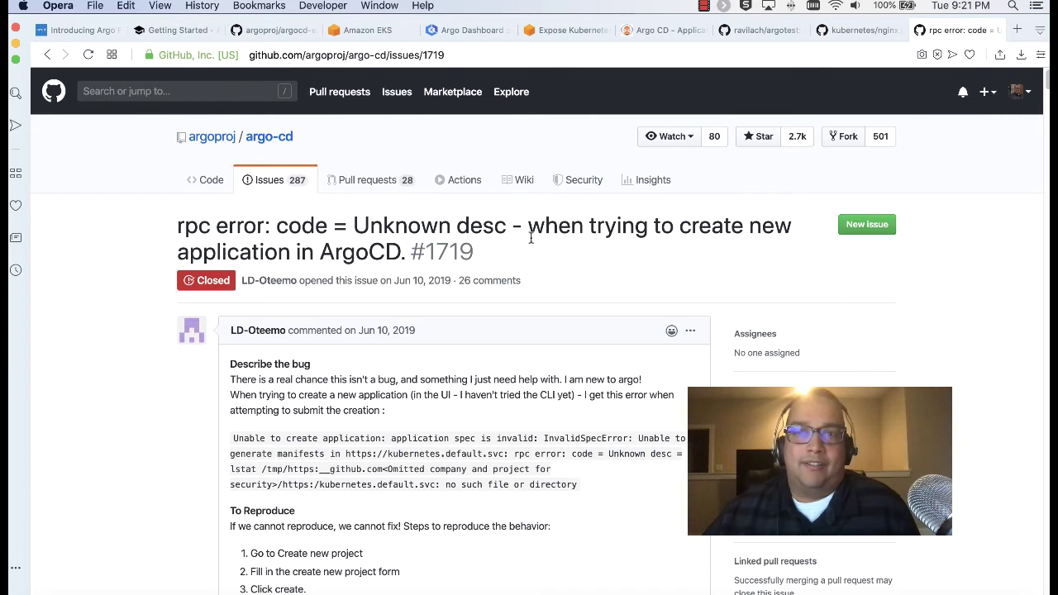
Check that the Argo CD Applications page is now empty, then switch to the Getting Started docs
{"action": "left_click", "coordinate": [648, 30]}
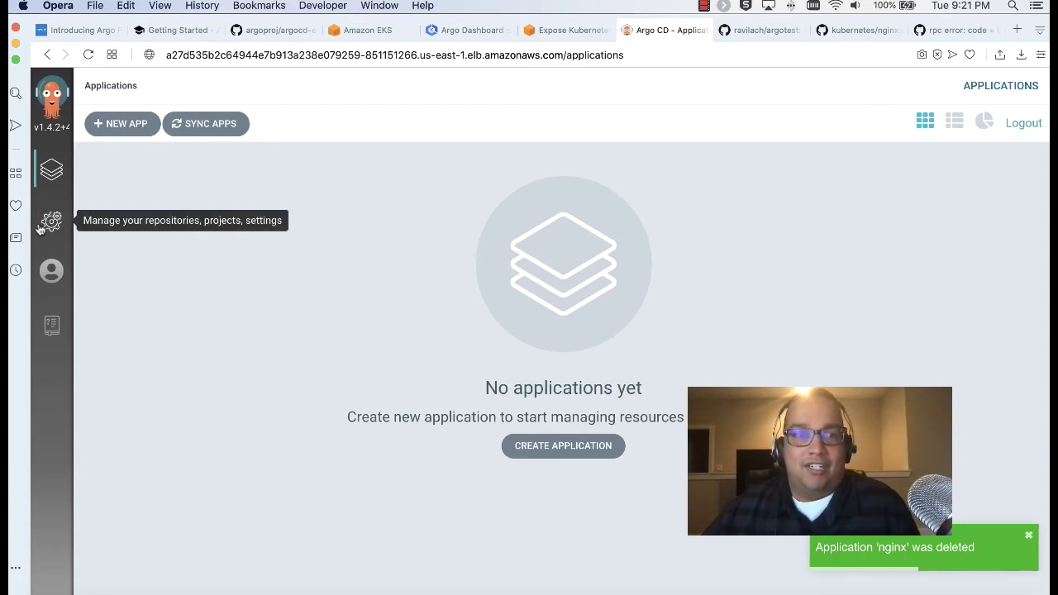
{"action": "left_click", "coordinate": [154, 33]}
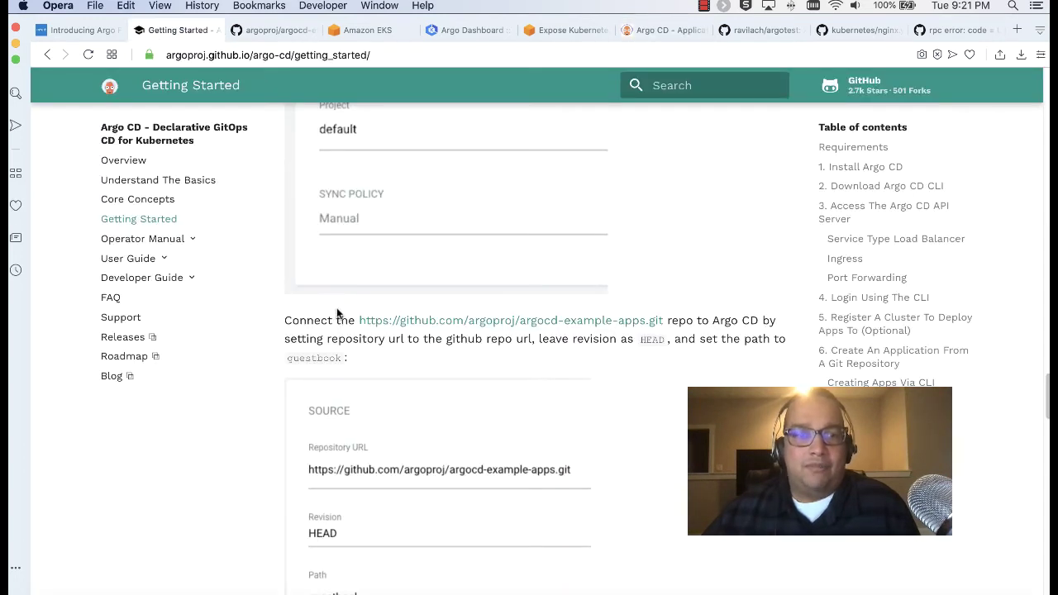
Go to the top of the Argo CD Getting Started guide and skim down
{"action": "left_click", "coordinate": [166, 222]}
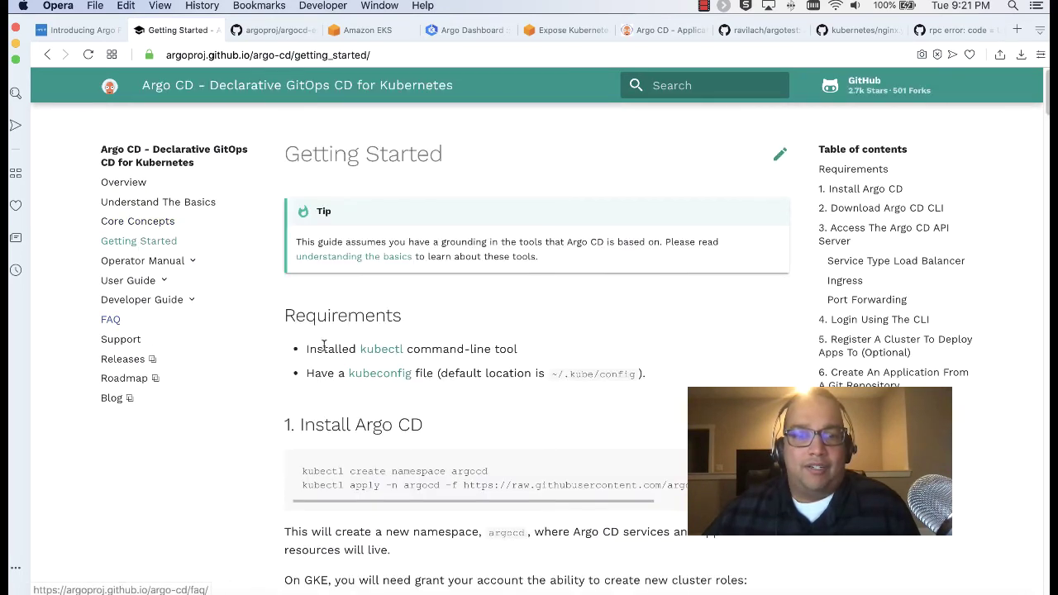
{"action": "scroll", "coordinate": [551, 384], "scroll_direction": "down", "scroll_amount": 8}
{"action": "scroll", "coordinate": [551, 383], "scroll_direction": "down", "scroll_amount": 5}
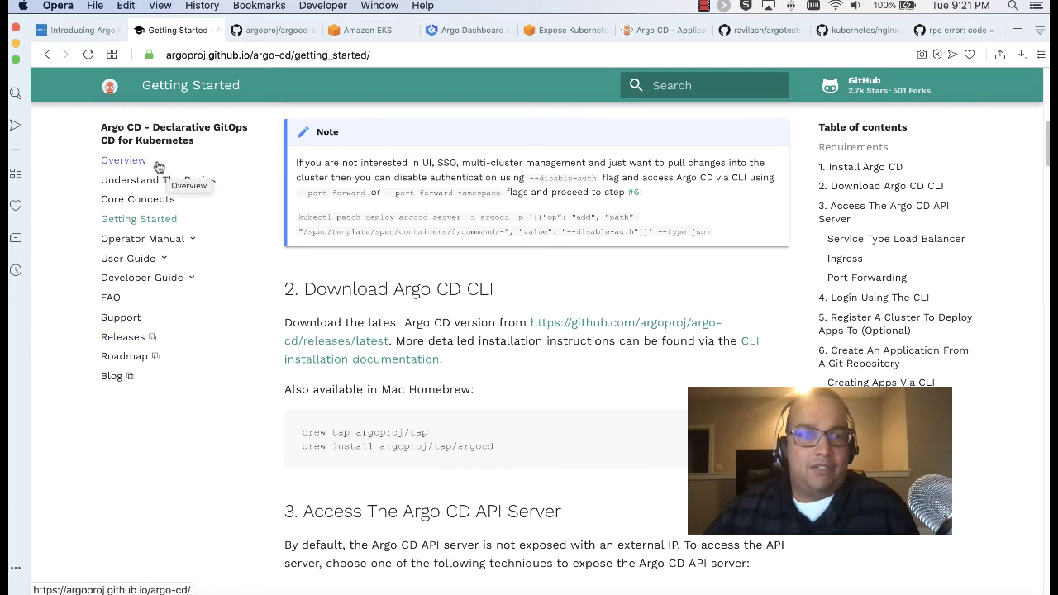
Search Google for 'argo rollouts' in a new tab
{"action": "left_click", "coordinate": [360, 55]}
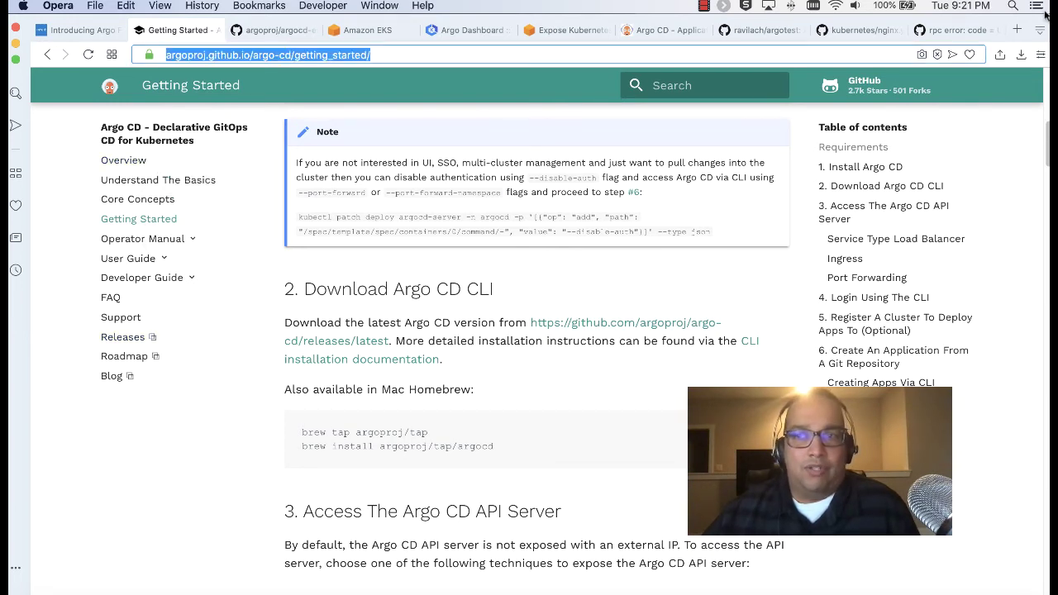
{"action": "left_click", "coordinate": [1015, 30]}
{"action": "type", "text": "argo"}
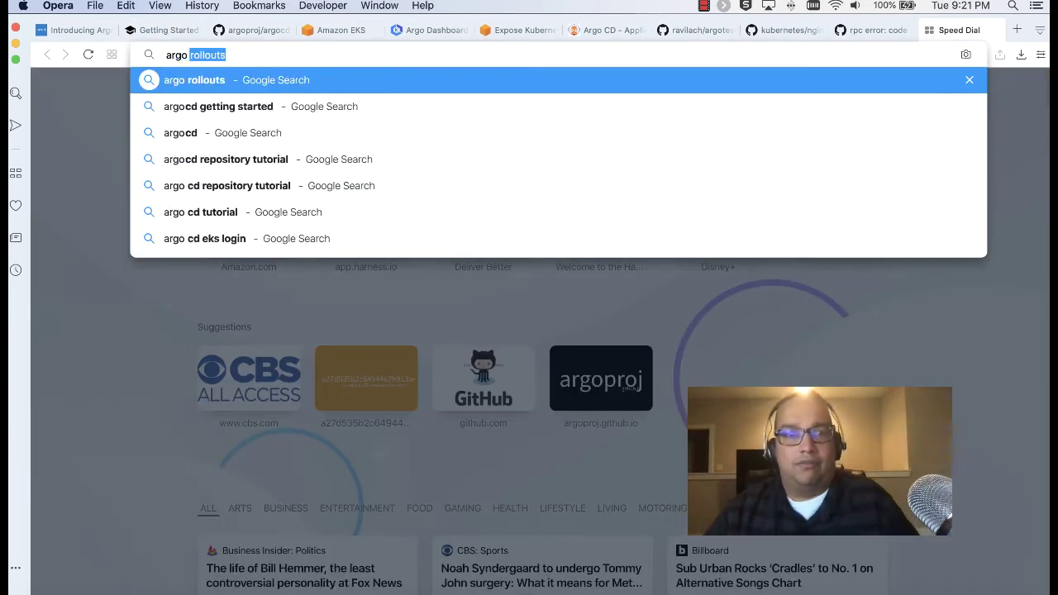
{"action": "type", "text": " rollouts"}
{"action": "key", "text": "Return"}
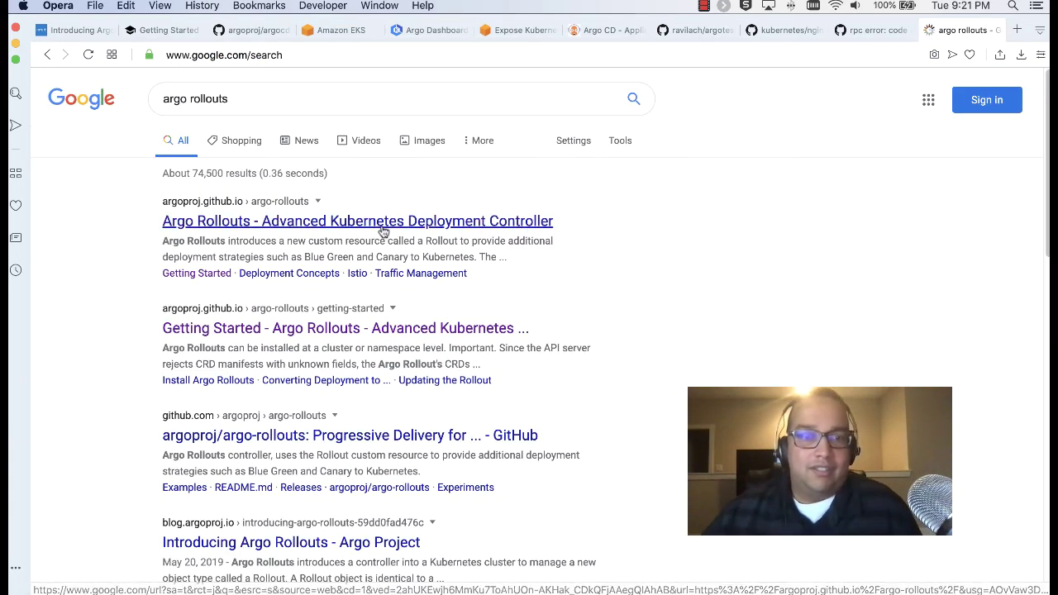
Open the Argo Rollouts docs and read the Overview's passage on managing ReplicaSets
{"action": "left_click", "coordinate": [383, 221]}
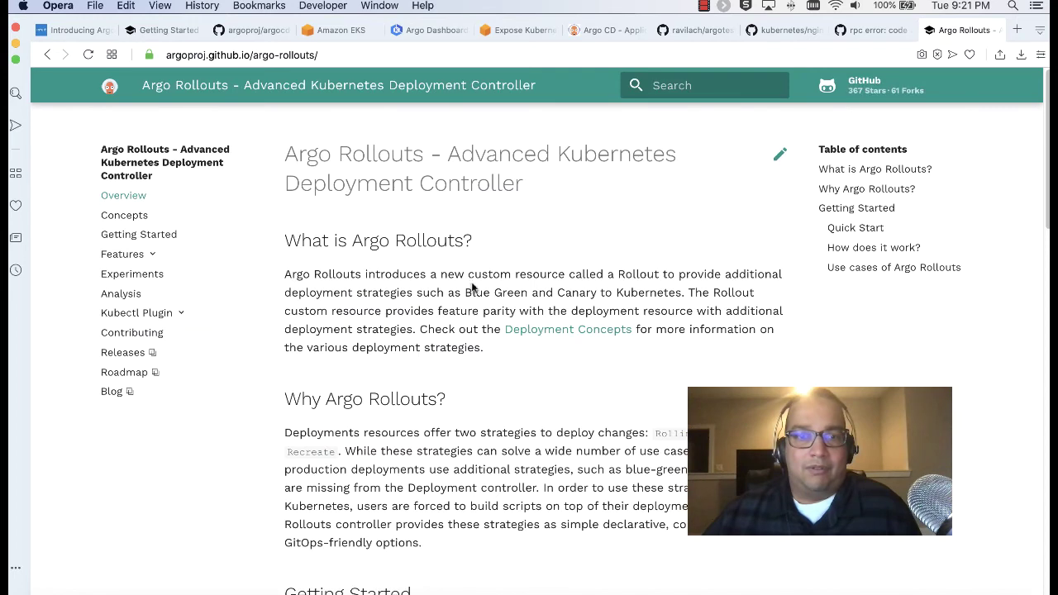
{"action": "scroll", "coordinate": [470, 257], "scroll_direction": "down", "scroll_amount": 5}
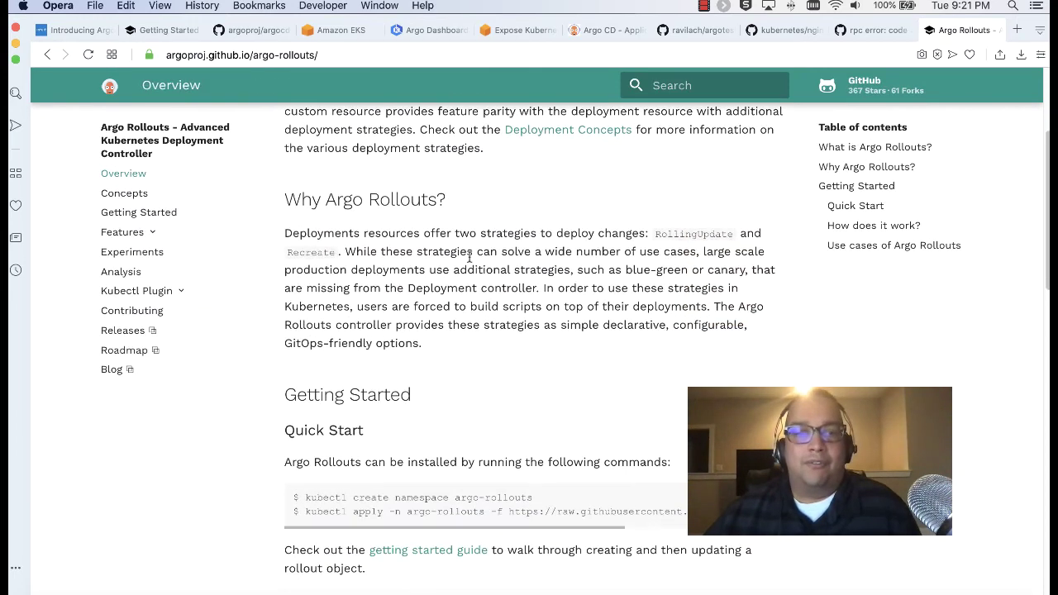
{"action": "scroll", "coordinate": [470, 257], "scroll_direction": "down", "scroll_amount": 10}
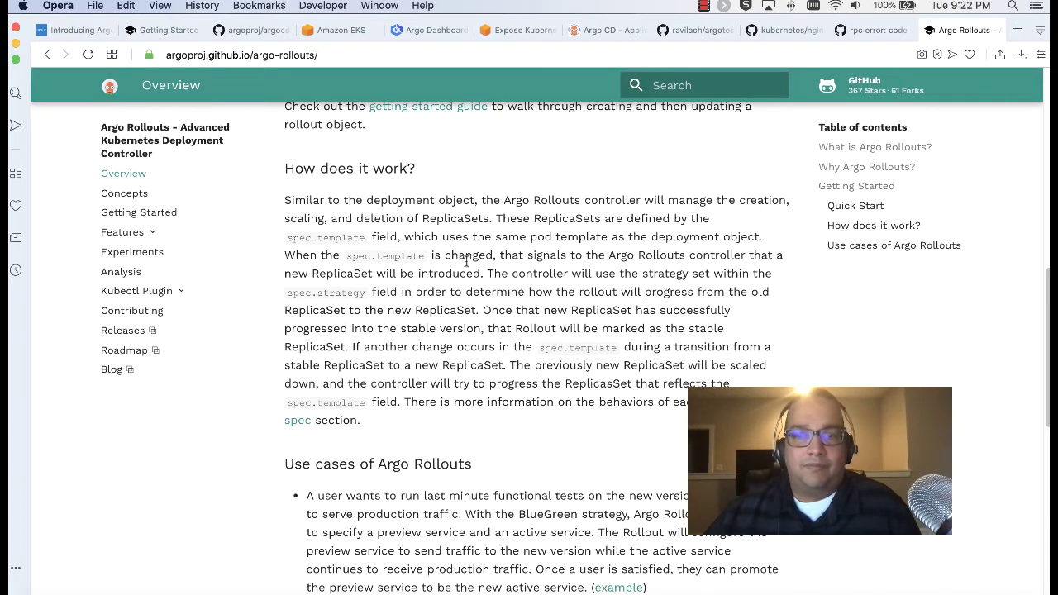
{"action": "left_click_drag", "start_coordinate": [304, 220], "coordinate": [591, 238]}
{"action": "left_click", "coordinate": [592, 239]}
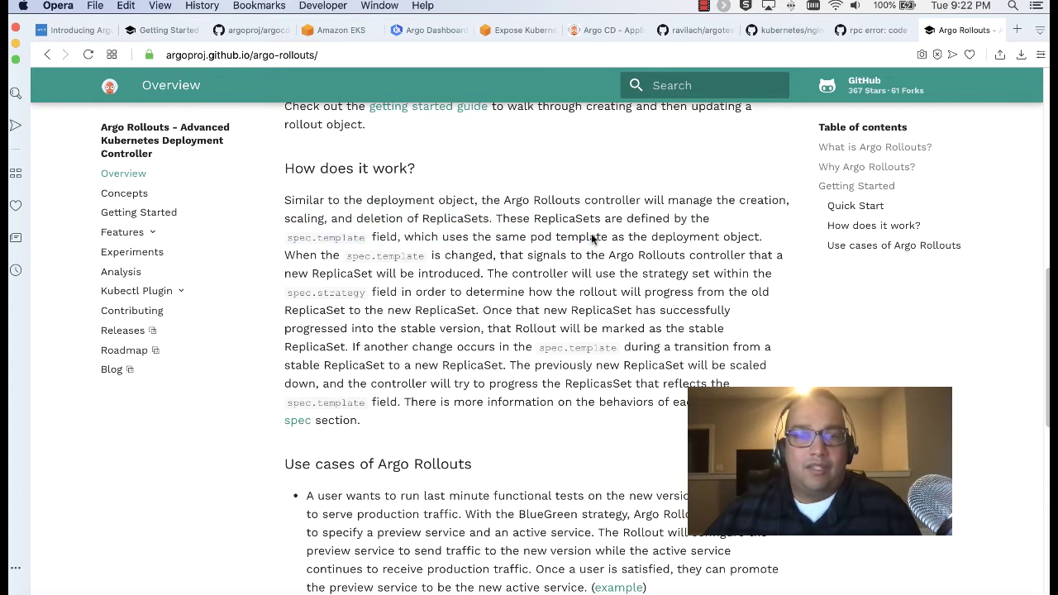
{"action": "scroll", "coordinate": [592, 239], "scroll_direction": "down", "scroll_amount": 3}
{"action": "scroll", "coordinate": [591, 237], "scroll_direction": "down", "scroll_amount": 7}
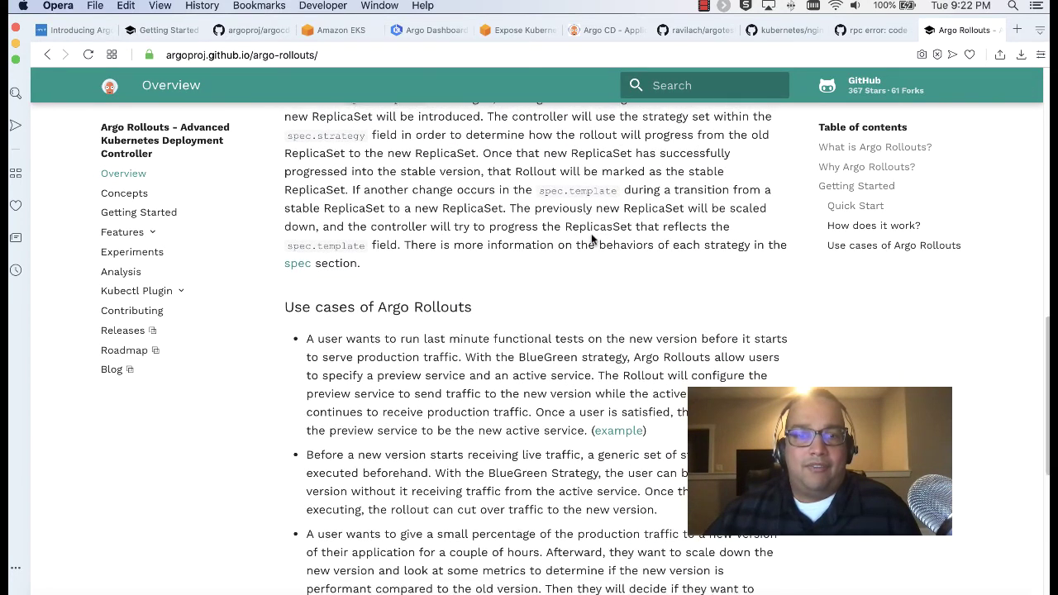
{"action": "scroll", "coordinate": [591, 236], "scroll_direction": "up", "scroll_amount": 4}
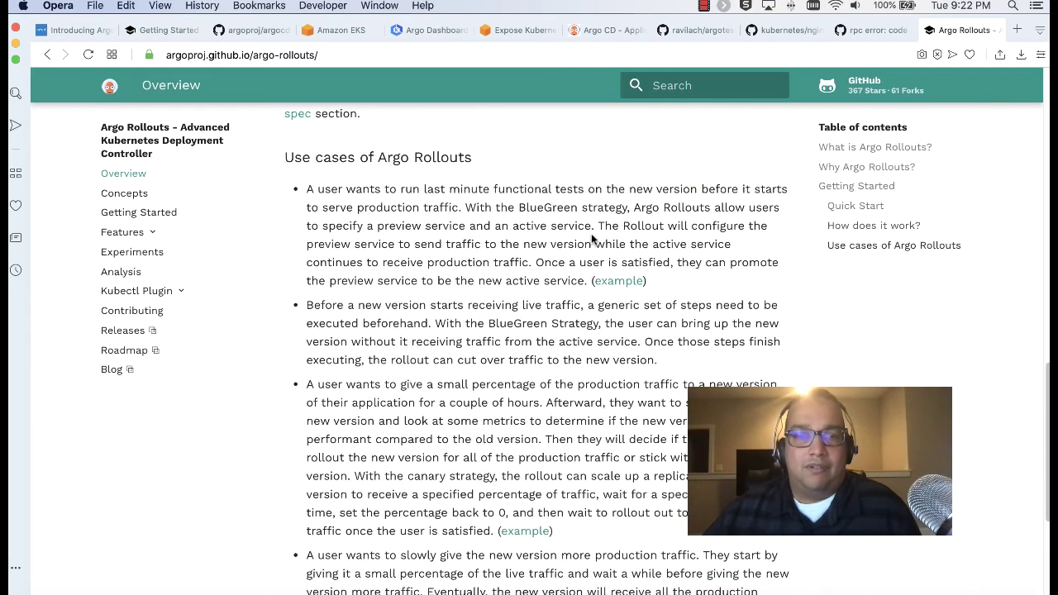
{"action": "scroll", "coordinate": [591, 236], "scroll_direction": "down", "scroll_amount": 5}
{"action": "scroll", "coordinate": [592, 235], "scroll_direction": "up", "scroll_amount": 5}
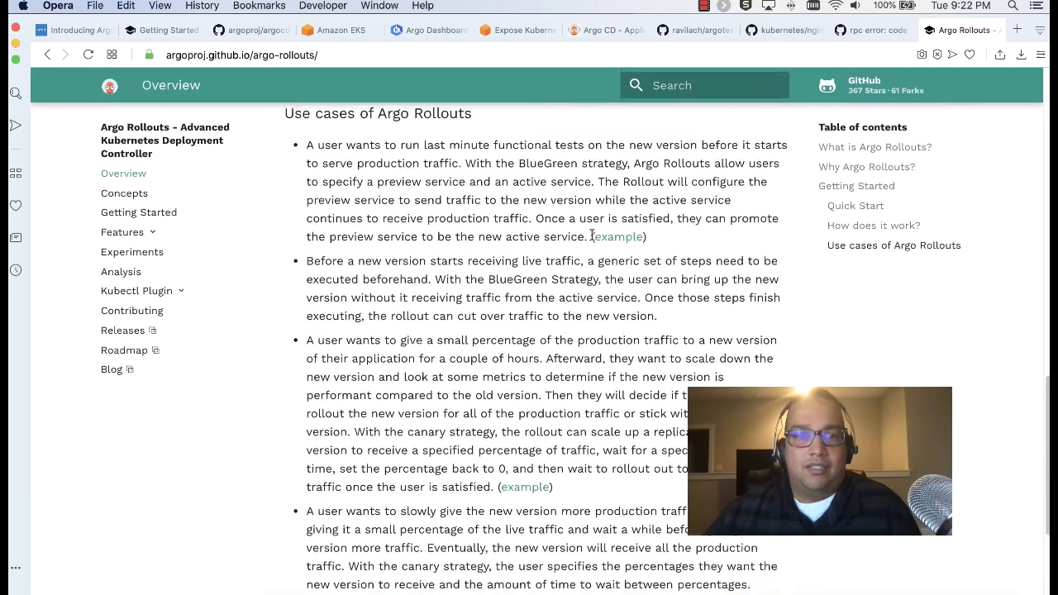
Open Getting Started and review the kubeconfig requirement, CRD note and v1.13.x compatibility warning
{"action": "left_click", "coordinate": [139, 209]}
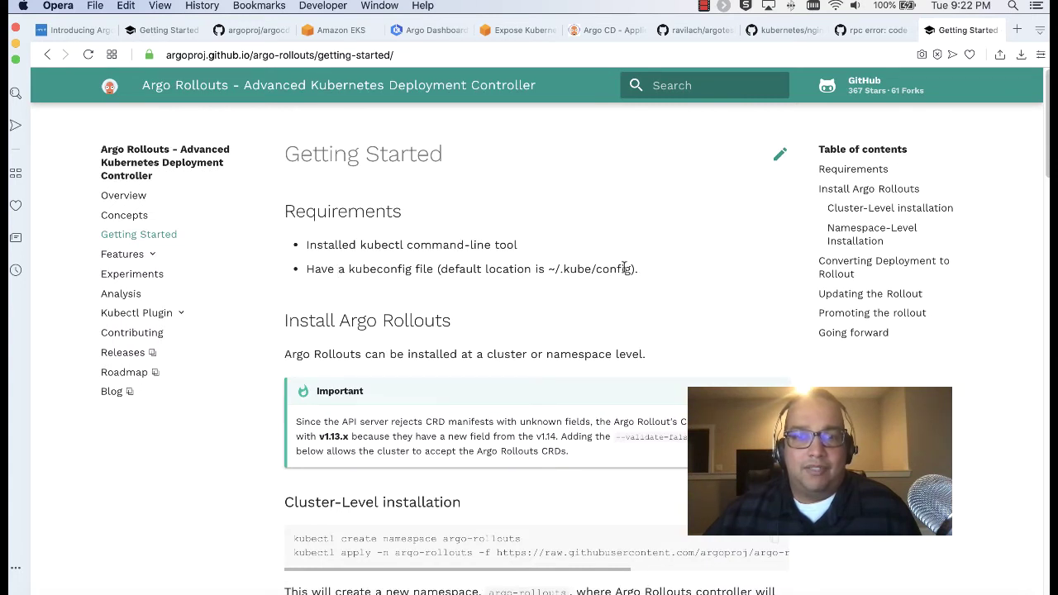
{"action": "left_click_drag", "start_coordinate": [625, 266], "coordinate": [356, 266]}
{"action": "left_click", "coordinate": [355, 266]}
{"action": "scroll", "coordinate": [355, 266], "scroll_direction": "down", "scroll_amount": 4}
{"action": "scroll", "coordinate": [354, 305], "scroll_direction": "down", "scroll_amount": 2}
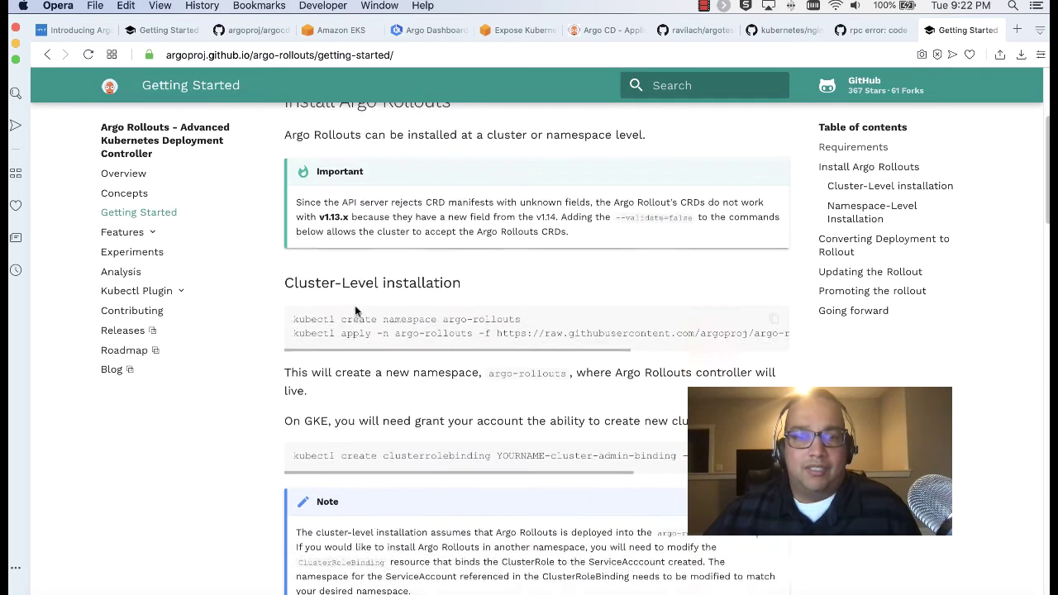
{"action": "scroll", "coordinate": [355, 310], "scroll_direction": "down", "scroll_amount": 1}
{"action": "left_click_drag", "start_coordinate": [356, 146], "coordinate": [562, 147]}
{"action": "left_click", "coordinate": [567, 155]}
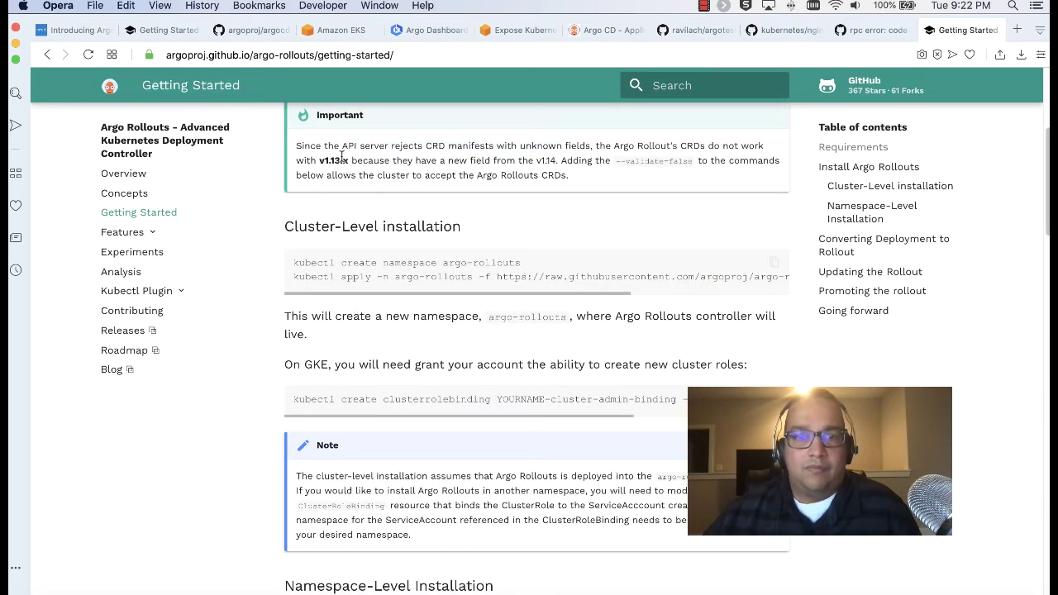
{"action": "left_click_drag", "start_coordinate": [341, 157], "coordinate": [662, 174]}
{"action": "left_click", "coordinate": [662, 173]}
{"action": "left_click_drag", "start_coordinate": [345, 157], "coordinate": [568, 164]}
{"action": "left_click", "coordinate": [569, 164]}
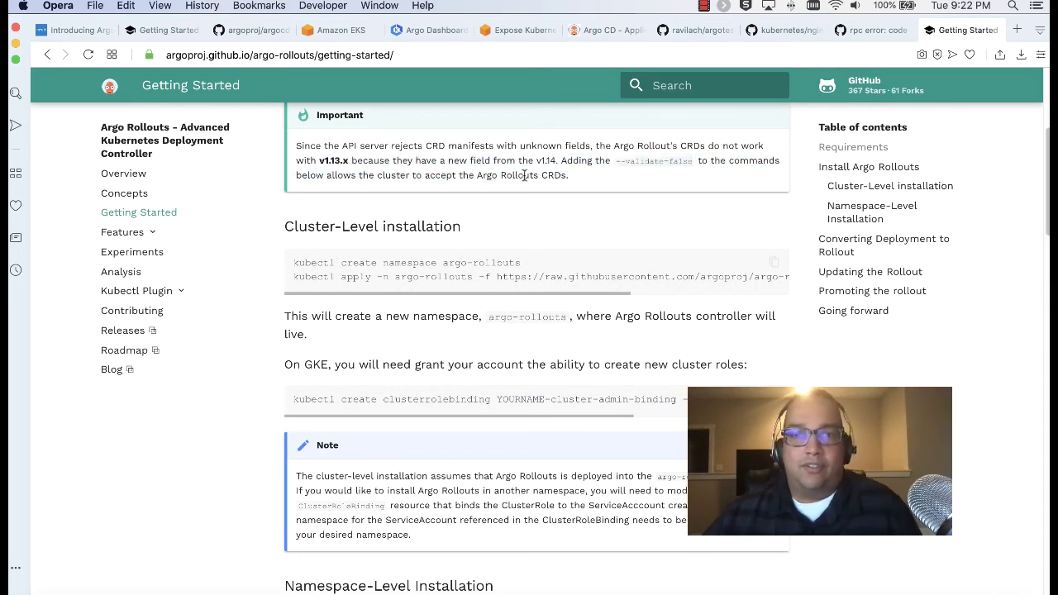
Copy the canary strategy section from the example Rollout YAML and review the surrounding guide
{"action": "scroll", "coordinate": [432, 287], "scroll_direction": "down", "scroll_amount": 3}
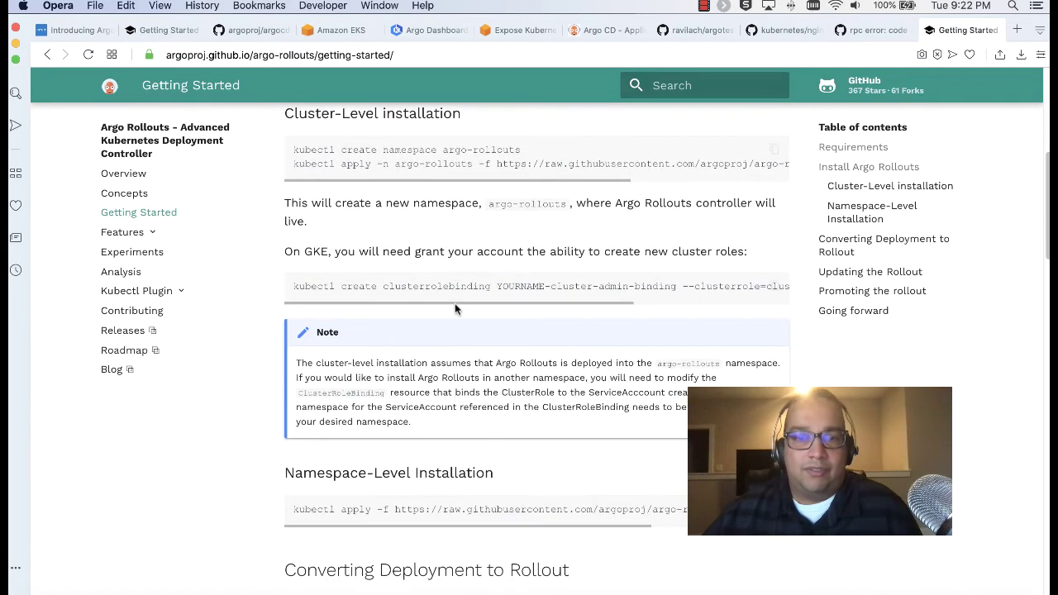
{"action": "scroll", "coordinate": [455, 309], "scroll_direction": "up", "scroll_amount": 5}
{"action": "scroll", "coordinate": [455, 309], "scroll_direction": "down", "scroll_amount": 10}
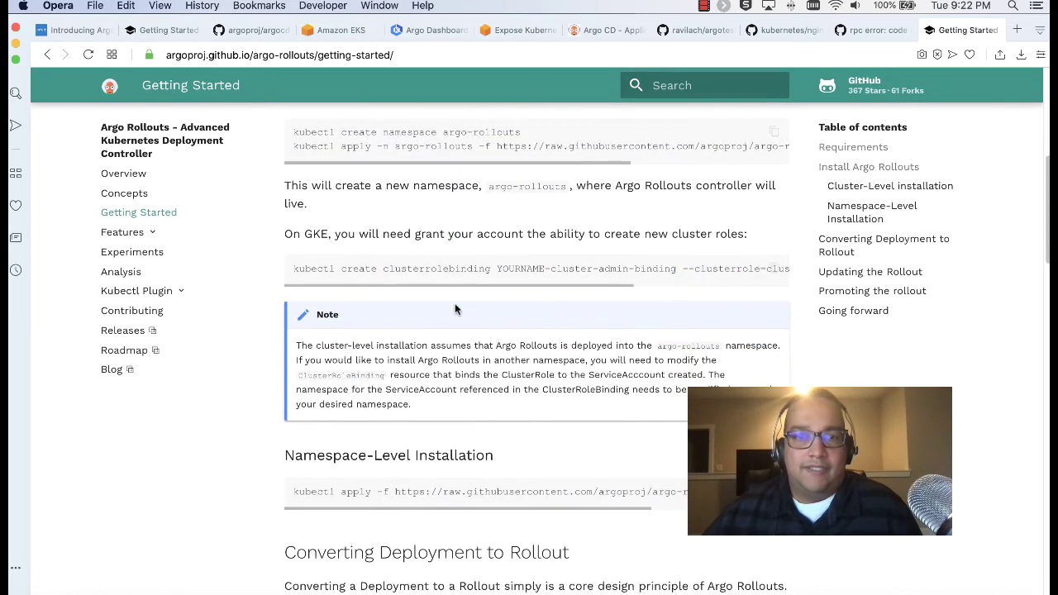
{"action": "scroll", "coordinate": [455, 309], "scroll_direction": "down", "scroll_amount": 5}
{"action": "scroll", "coordinate": [455, 309], "scroll_direction": "down", "scroll_amount": 2}
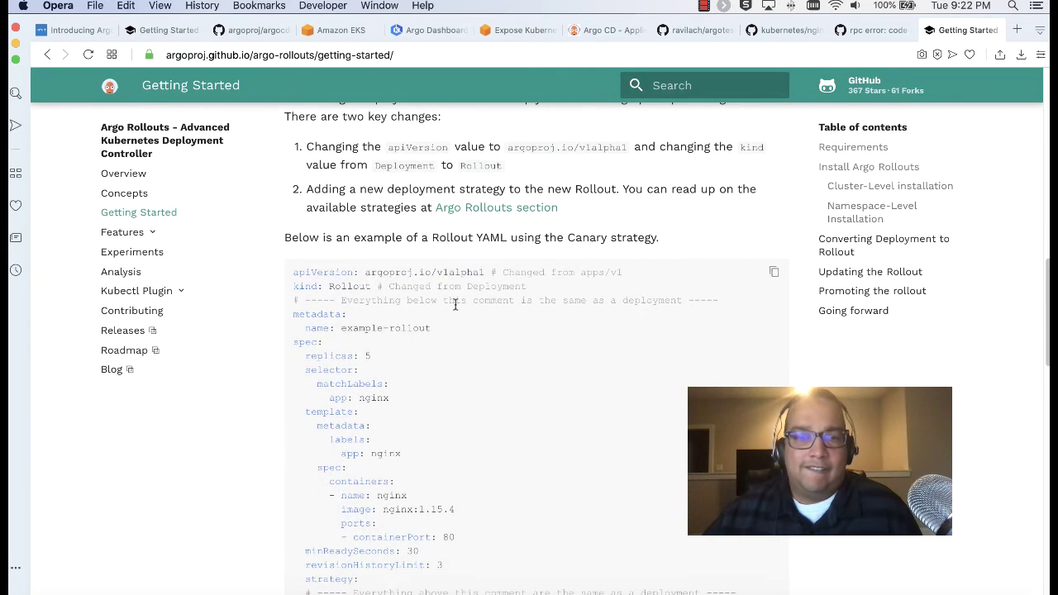
{"action": "scroll", "coordinate": [455, 310], "scroll_direction": "down", "scroll_amount": 5}
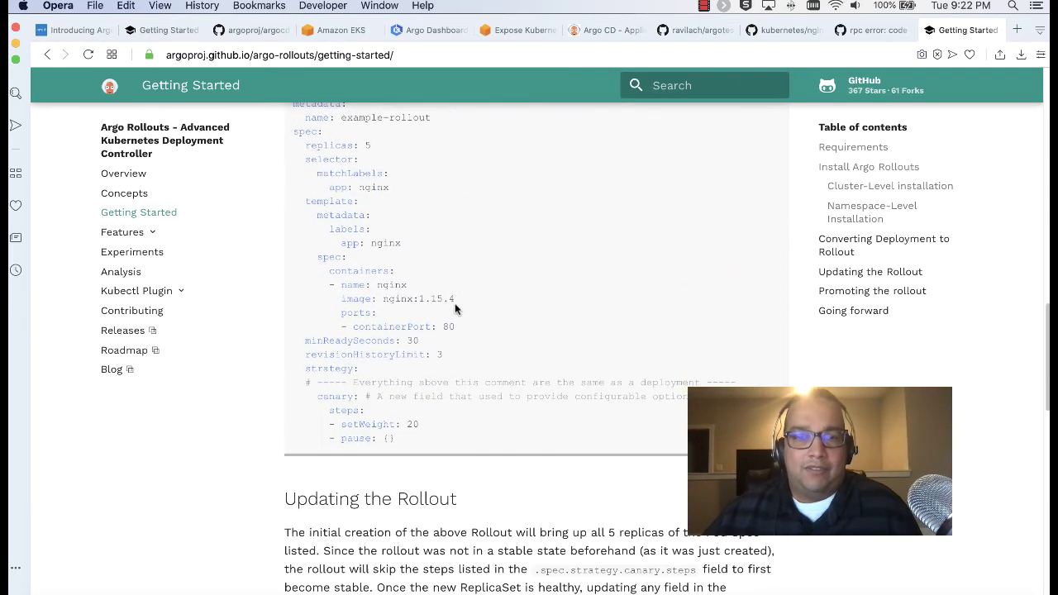
{"action": "left_click_drag", "start_coordinate": [309, 382], "coordinate": [505, 397]}
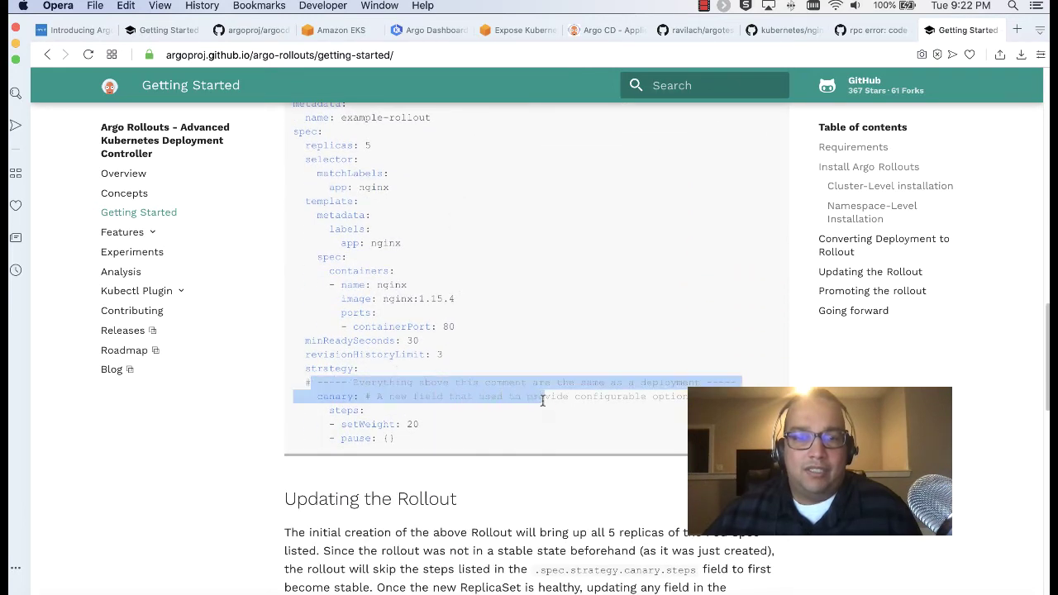
{"action": "left_click", "coordinate": [503, 397]}
{"action": "left_click_drag", "start_coordinate": [312, 382], "coordinate": [384, 439]}
{"action": "key", "text": "super+c"}
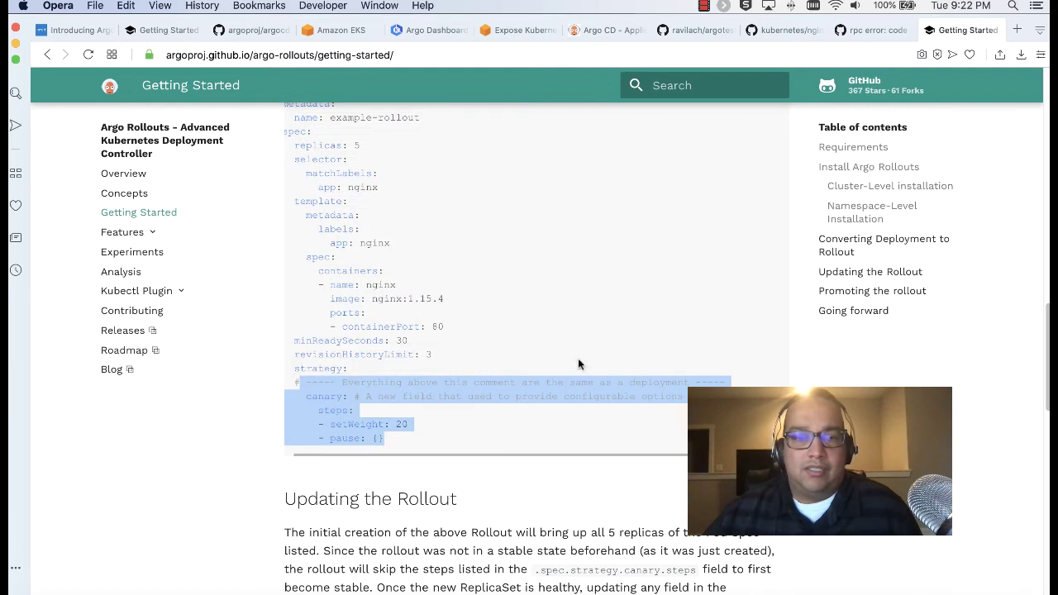
{"action": "scroll", "coordinate": [578, 364], "scroll_direction": "down", "scroll_amount": 5}
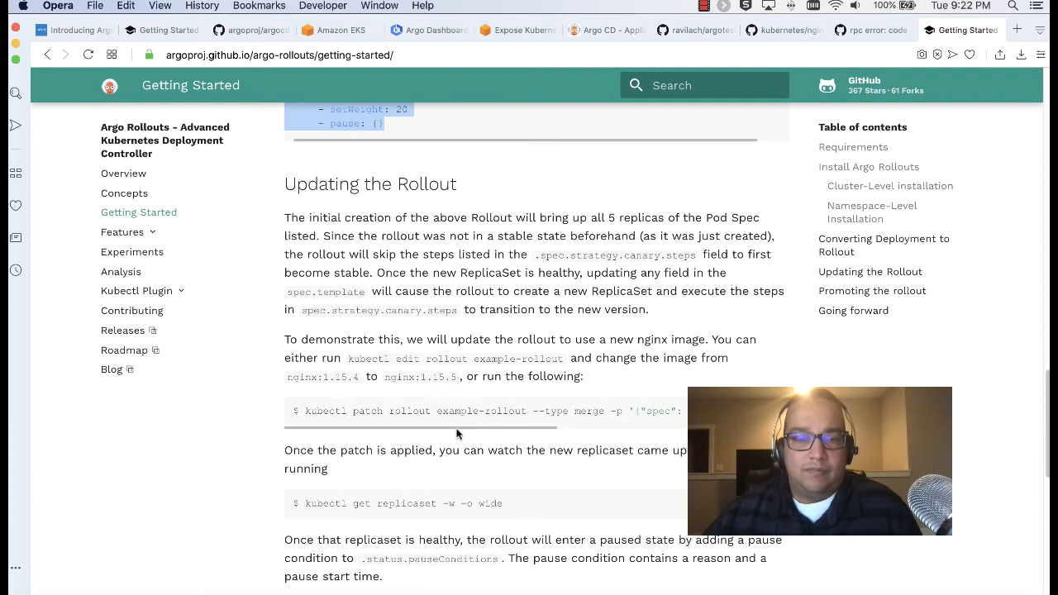
{"action": "left_click_drag", "start_coordinate": [459, 428], "coordinate": [513, 387]}
{"action": "scroll", "coordinate": [513, 387], "scroll_direction": "down", "scroll_amount": 10}
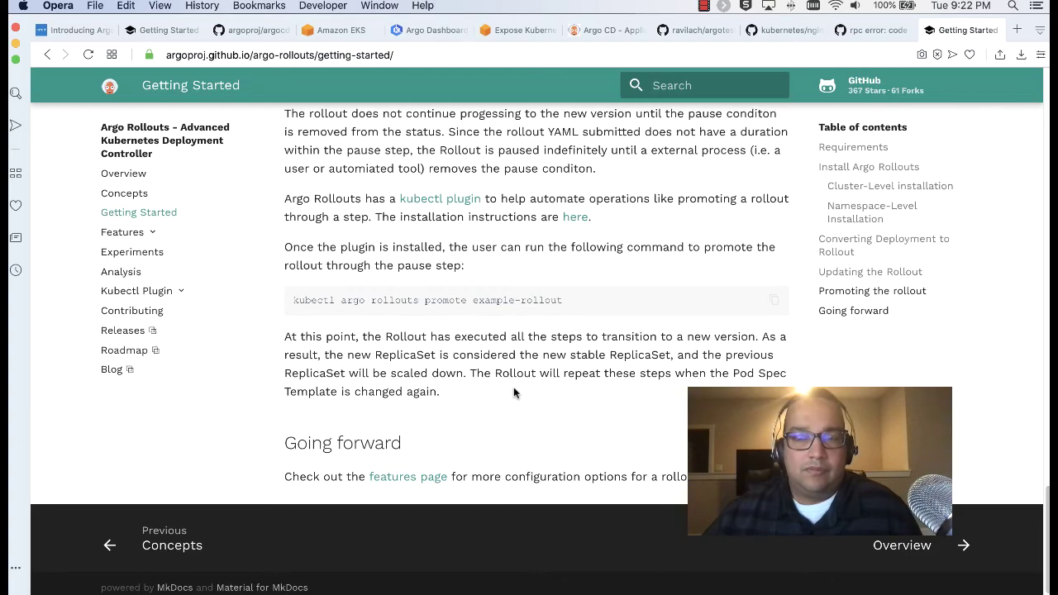
{"action": "scroll", "coordinate": [513, 387], "scroll_direction": "up", "scroll_amount": 20}
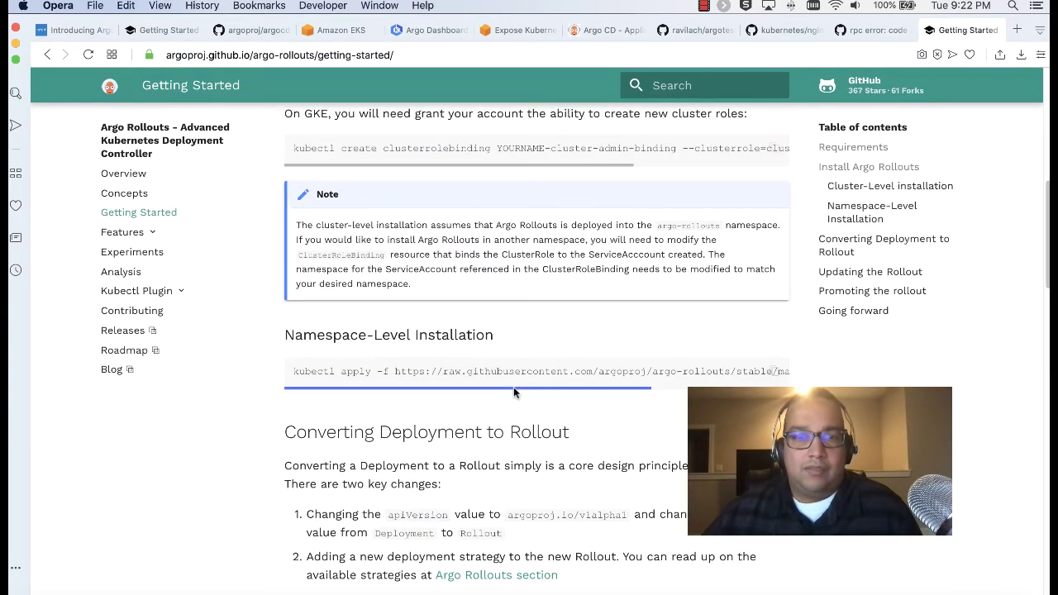
{"action": "scroll", "coordinate": [513, 387], "scroll_direction": "up", "scroll_amount": 10}
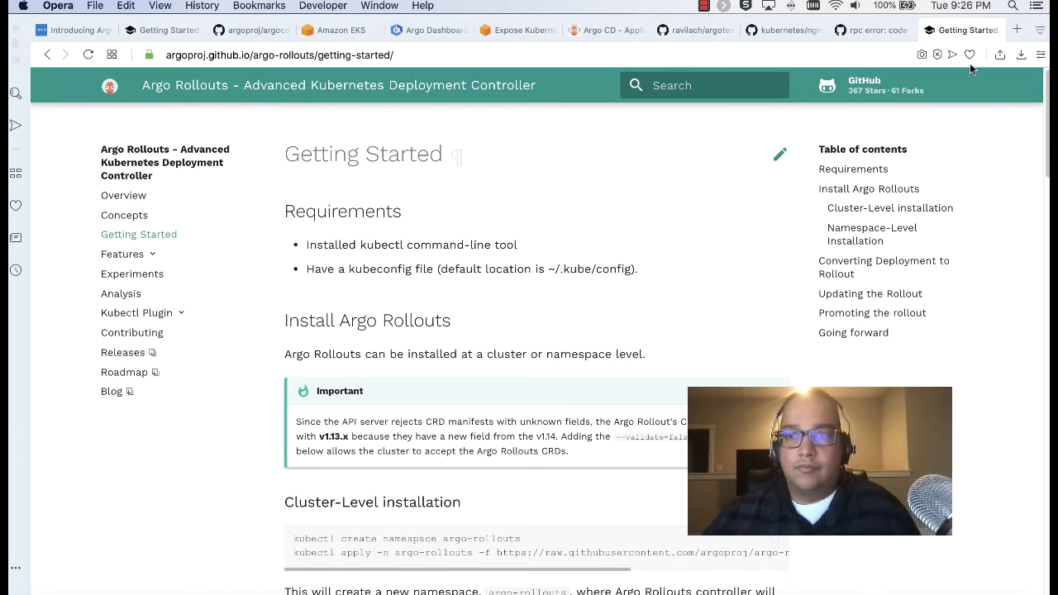
Load app.harness.io in a new tab
{"action": "left_click", "coordinate": [1017, 30]}
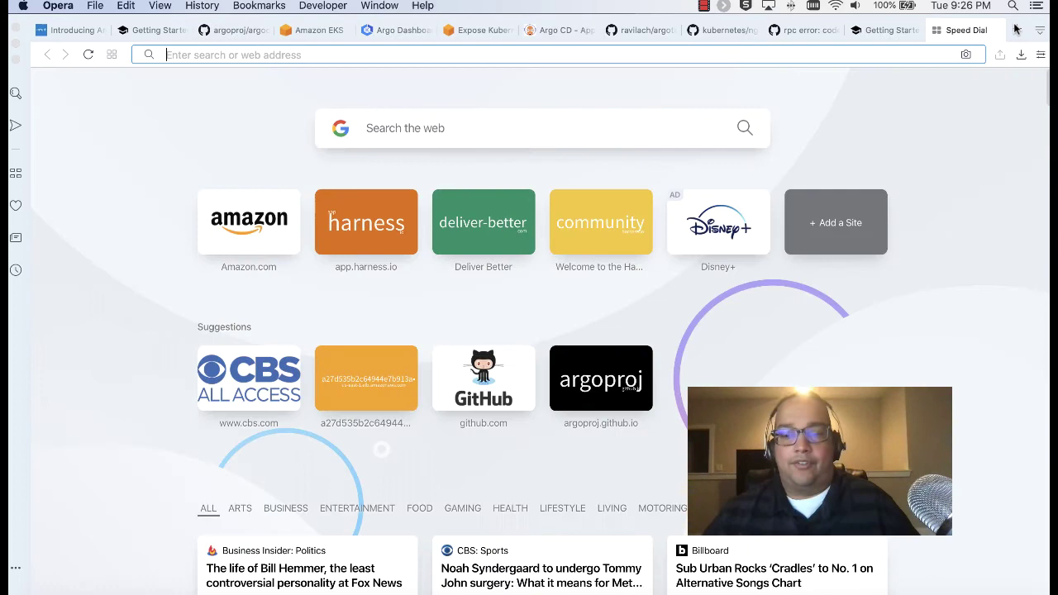
{"action": "type", "text": "app."}
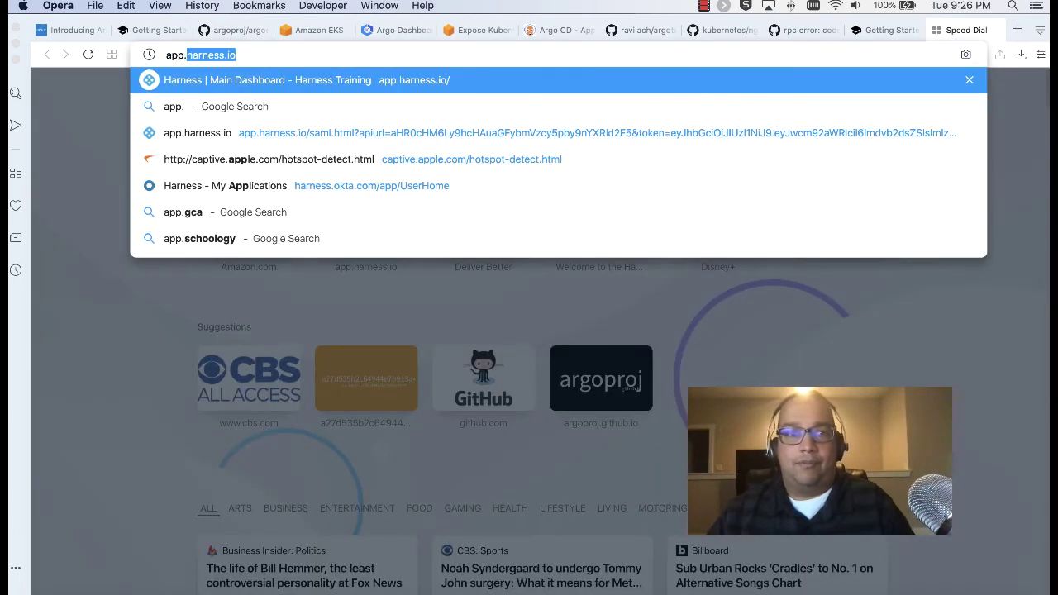
{"action": "key", "text": "Return"}
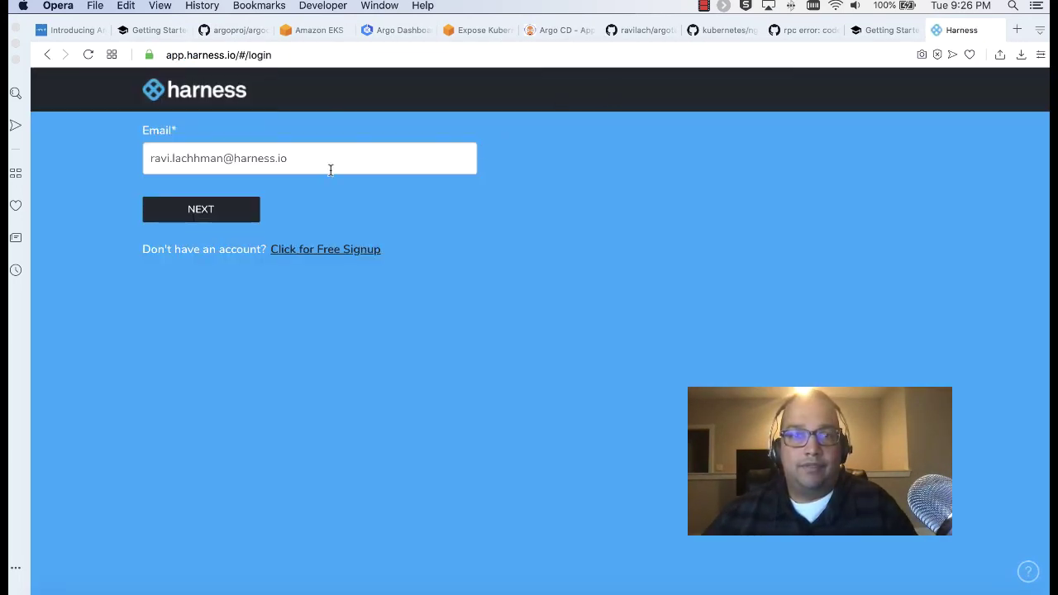
Replace the prefilled login with the user's e-mail address and sign in with Google
{"action": "left_click", "coordinate": [333, 164]}
{"action": "key", "text": "super+a"}
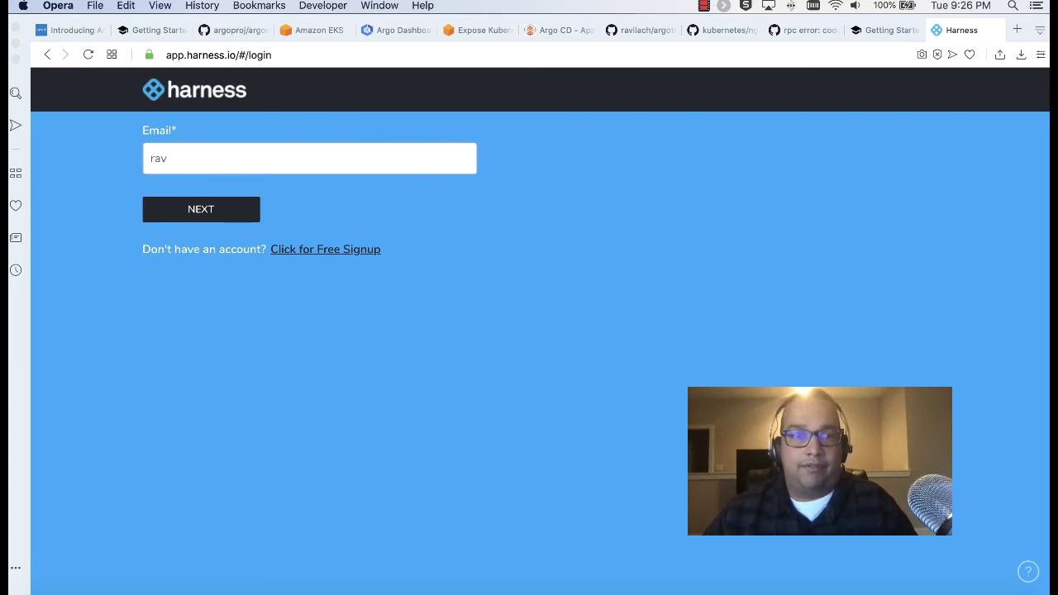
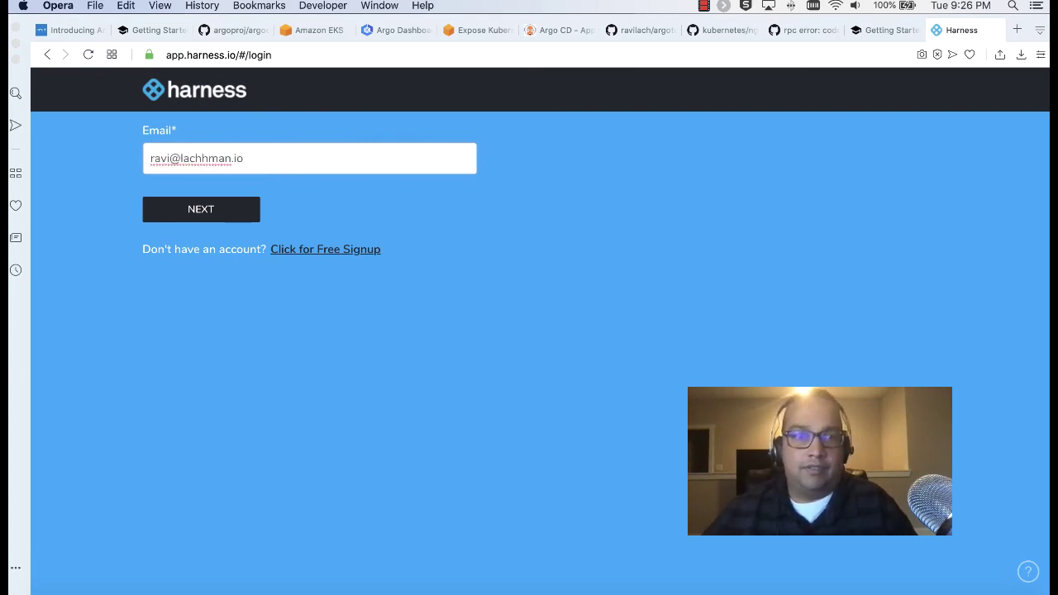
{"action": "left_click", "coordinate": [239, 209]}
{"action": "left_click", "coordinate": [209, 163]}
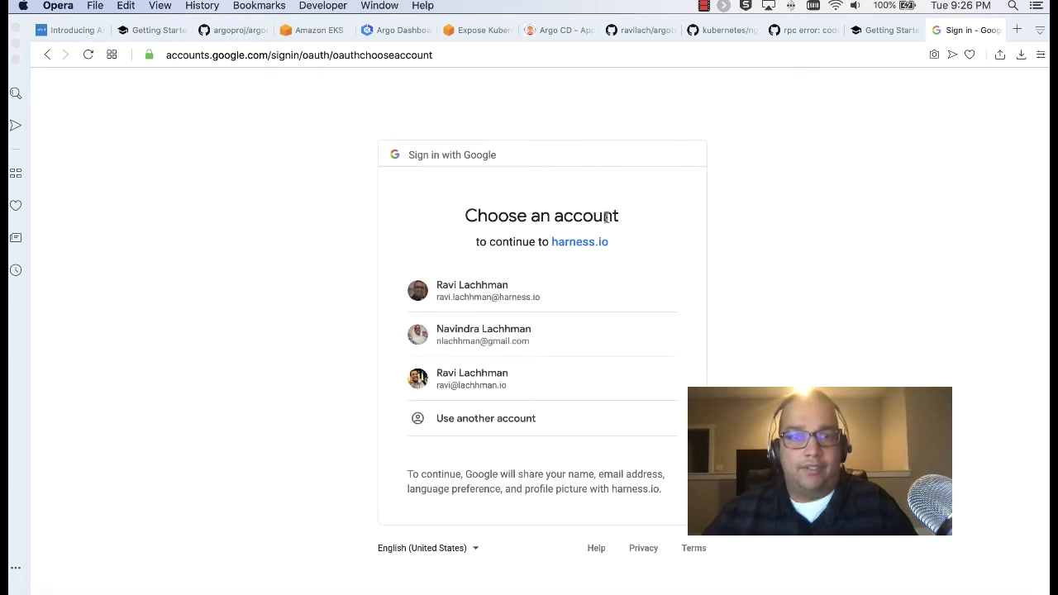
{"action": "left_click", "coordinate": [484, 376]}
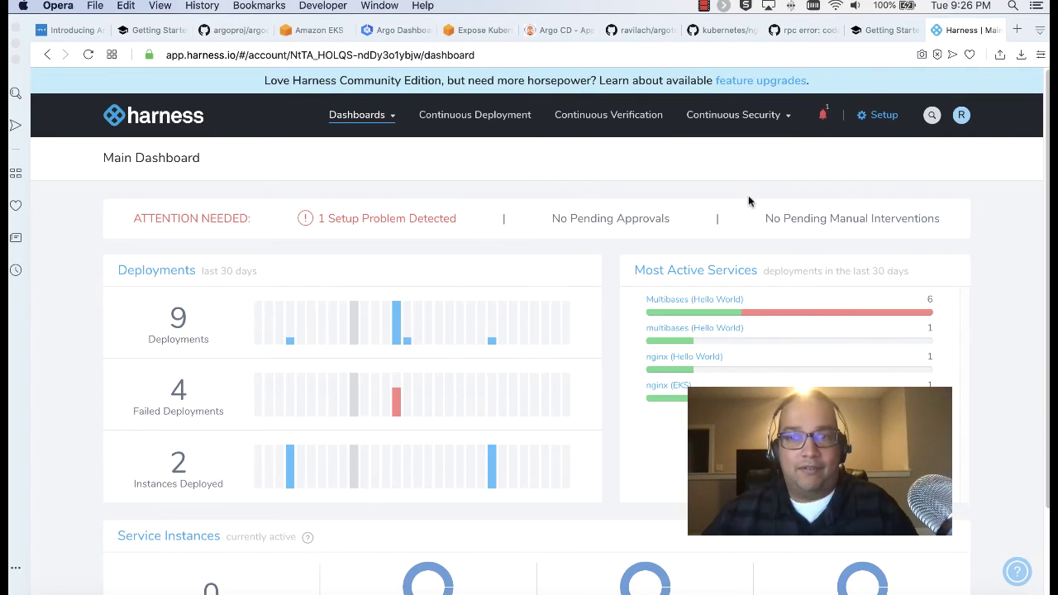
Delete the eBank Customer Portal application in Setup, then open the Harness Delegates page
{"action": "left_click", "coordinate": [885, 126]}
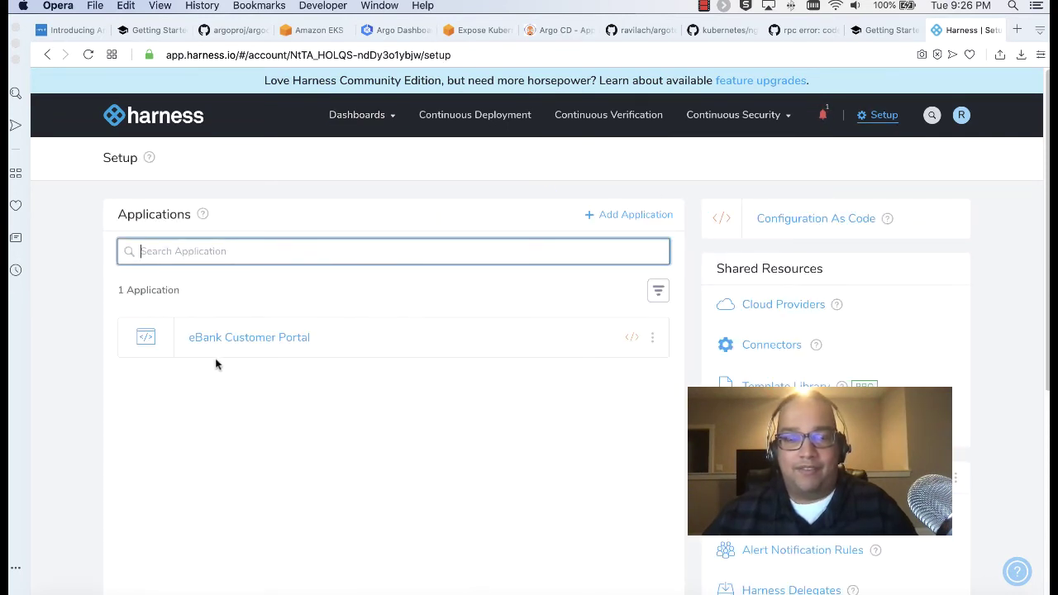
{"action": "left_click", "coordinate": [652, 338]}
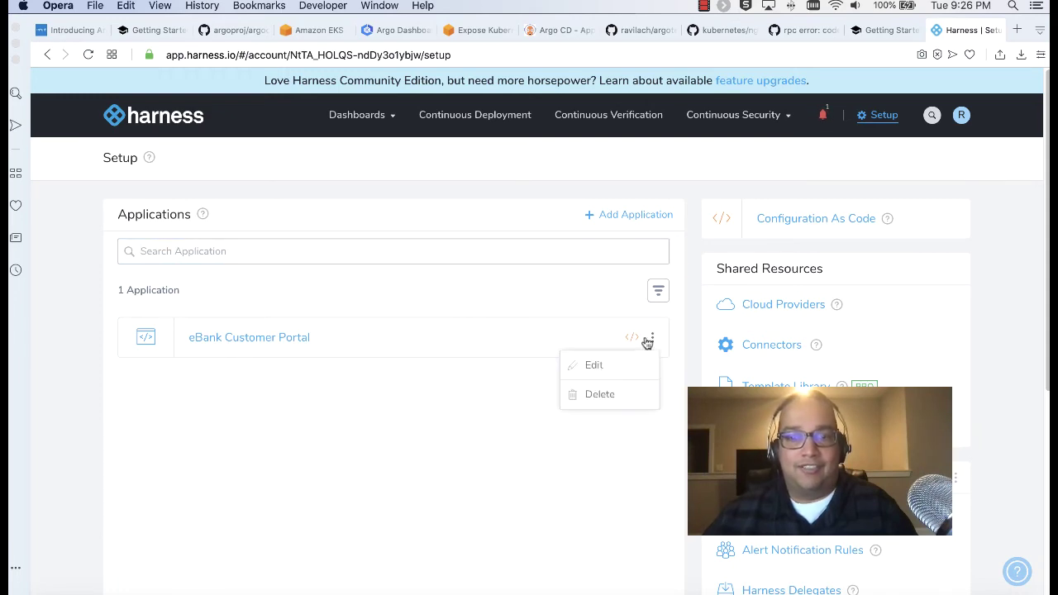
{"action": "left_click", "coordinate": [626, 387]}
{"action": "left_click", "coordinate": [649, 193]}
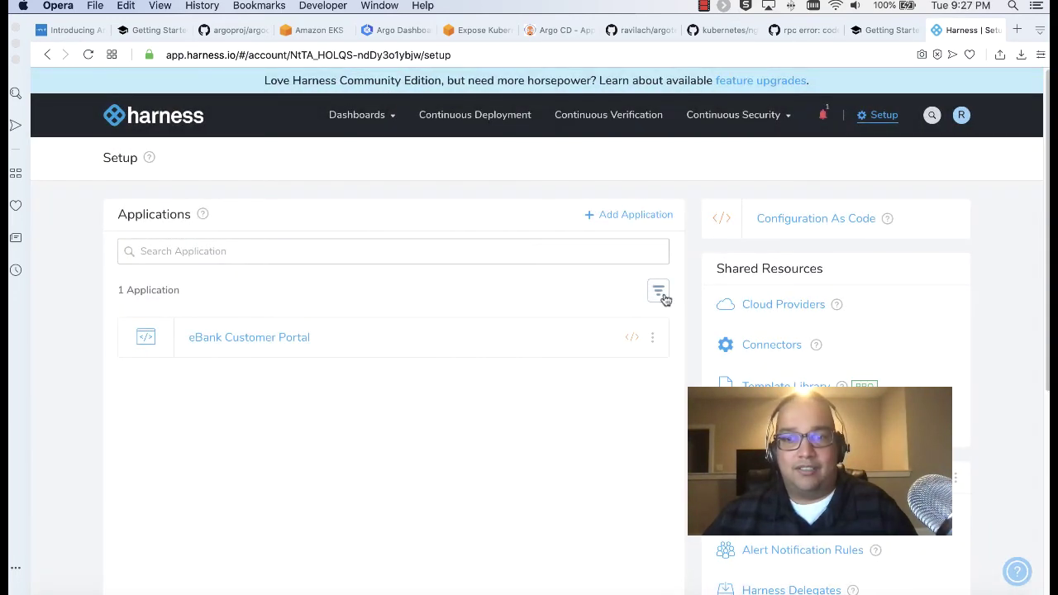
{"action": "scroll", "coordinate": [875, 268], "scroll_direction": "down", "scroll_amount": 3}
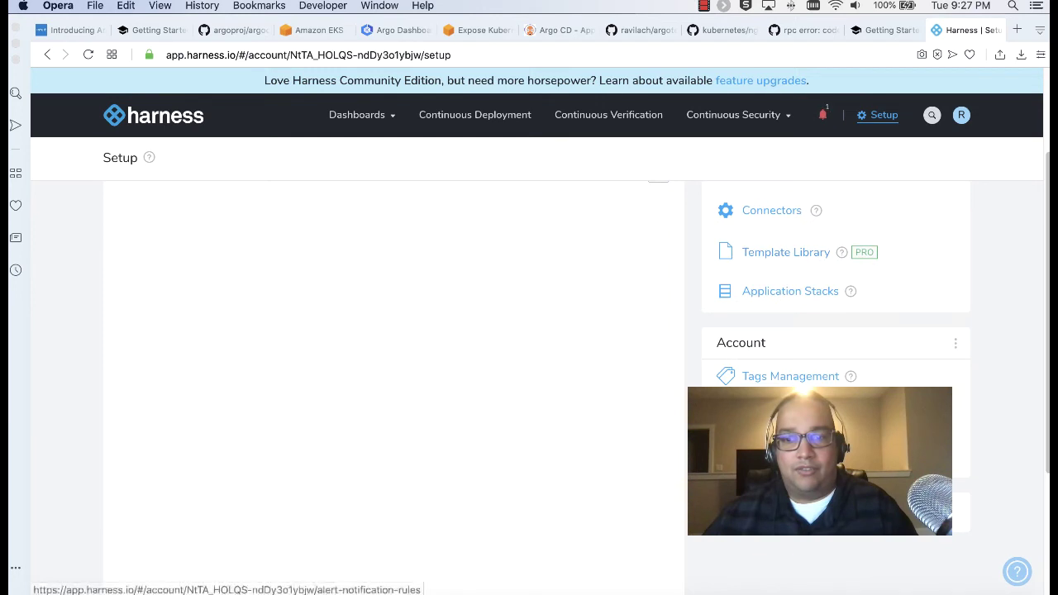
{"action": "left_click", "coordinate": [773, 410]}
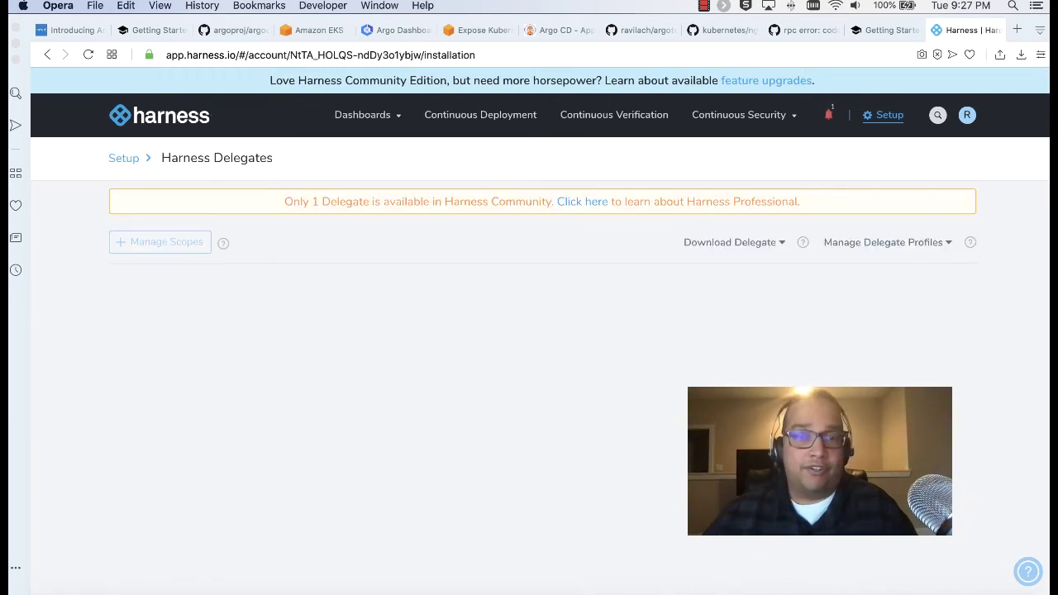
Download a Kubernetes YAML delegate named after the user and show the package in Finder
{"action": "left_click", "coordinate": [760, 243]}
{"action": "left_click", "coordinate": [743, 334]}
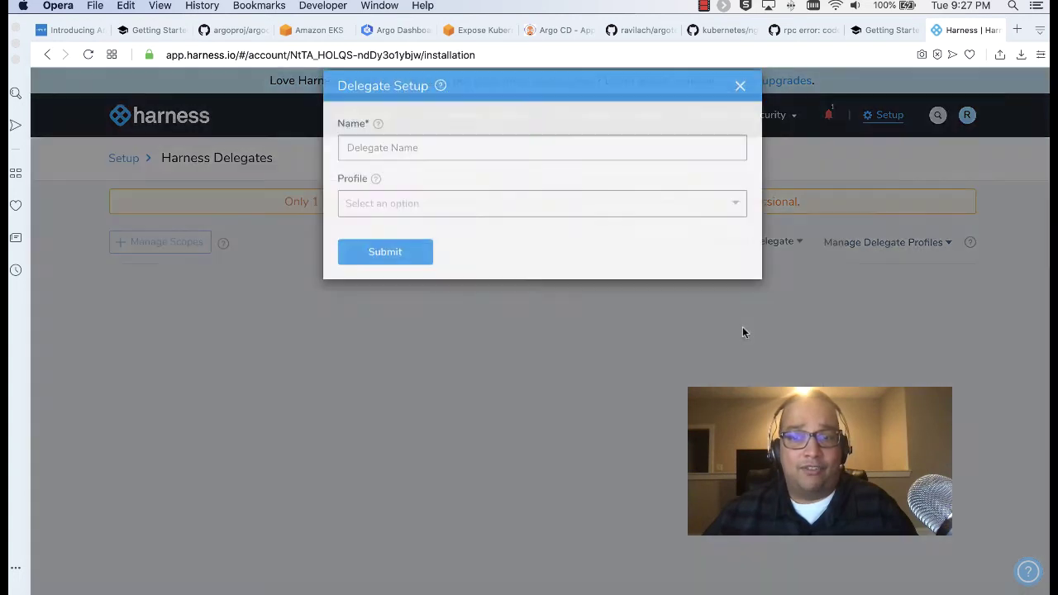
{"action": "left_click", "coordinate": [468, 168]}
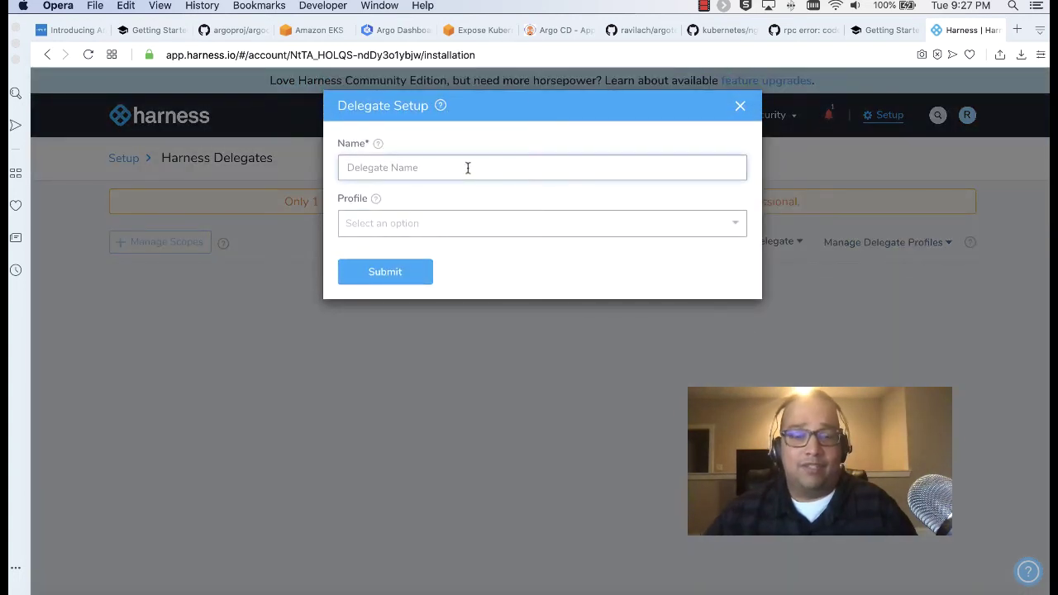
{"action": "type", "text": "rav"}
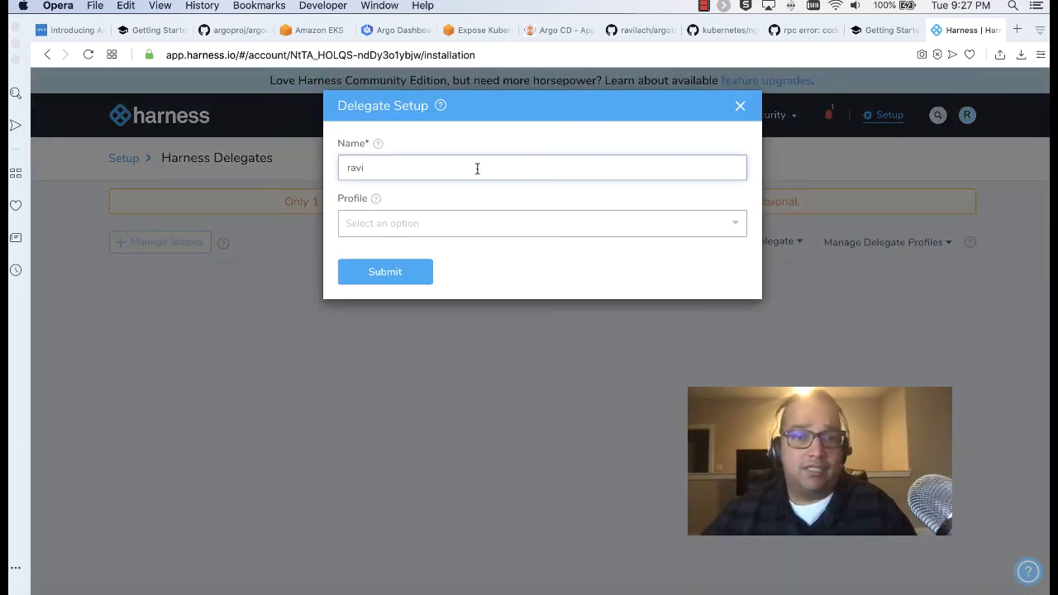
{"action": "type", "text": "i"}
{"action": "left_click", "coordinate": [385, 279]}
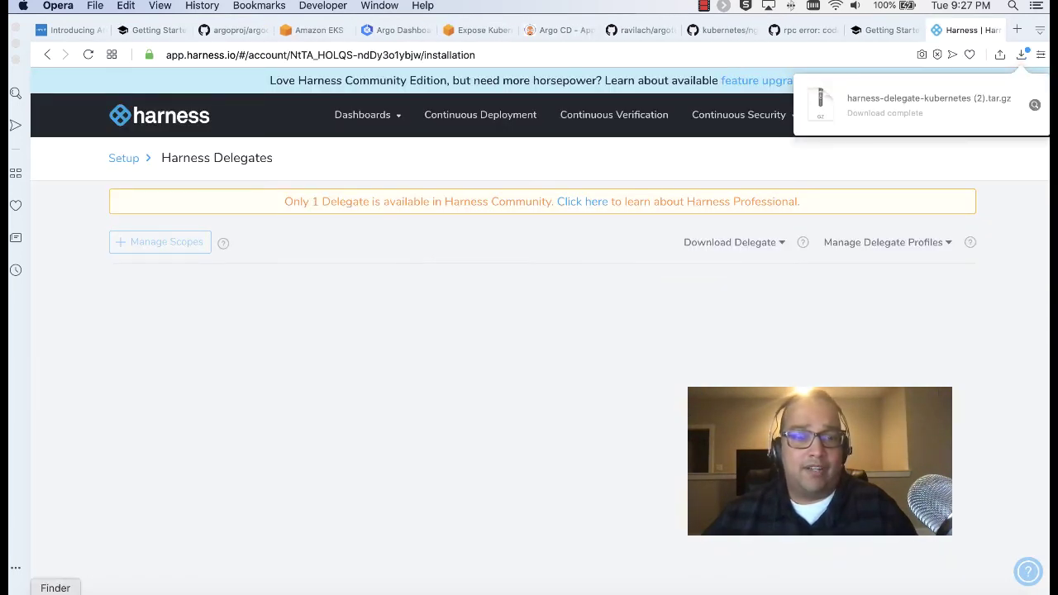
{"action": "left_click", "coordinate": [50, 588]}
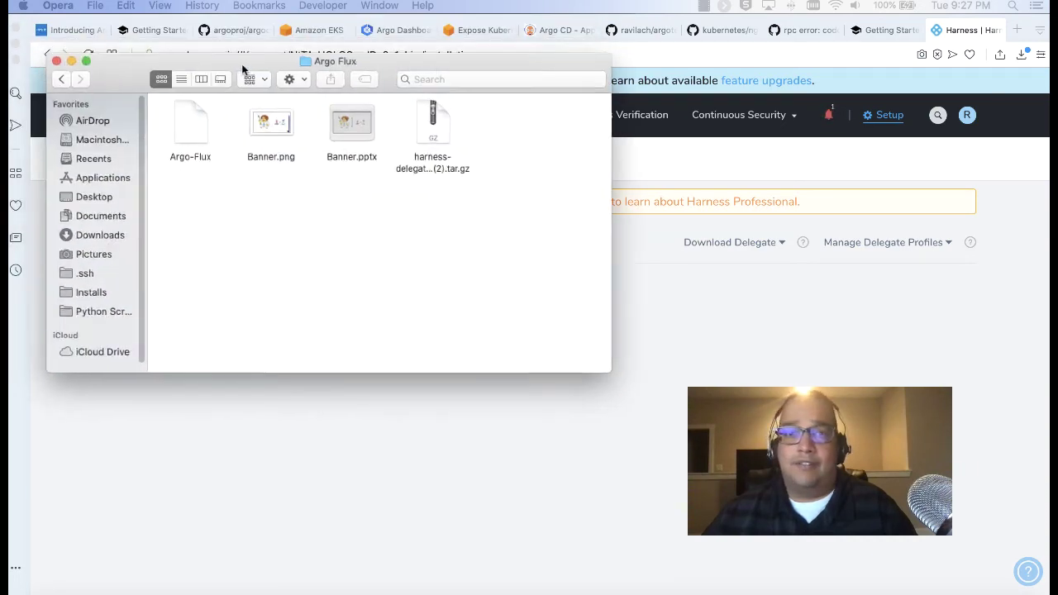
Rename the delegate archive to harness-delegate-kubernetes.tar.gz, dropping the "(2)" suffix
{"action": "left_click_drag", "start_coordinate": [255, 38], "coordinate": [355, 111]}
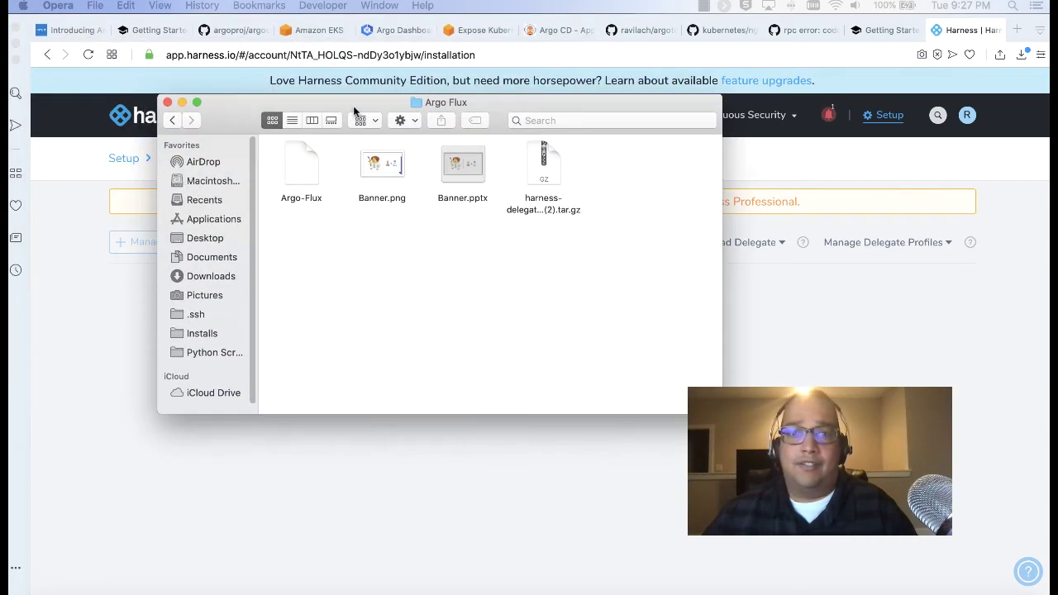
{"action": "right_click", "coordinate": [542, 184]}
{"action": "left_click", "coordinate": [604, 291]}
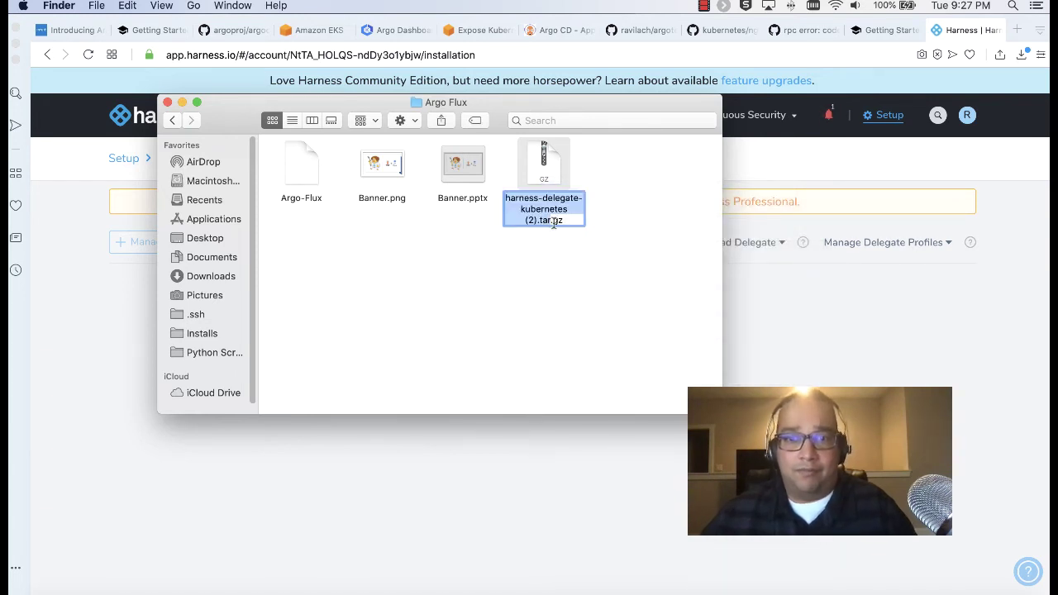
{"action": "key", "text": "Right"}
{"action": "key", "text": "Left"}
{"action": "key", "text": "Left"}
{"action": "key", "text": "Left"}
{"action": "key", "text": "Left"}
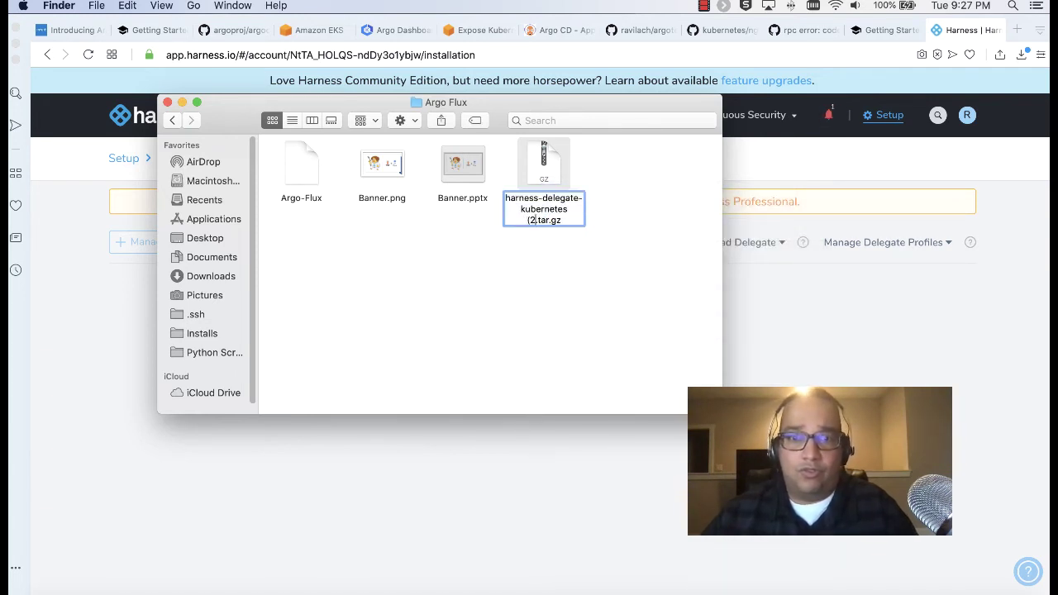
{"action": "key", "text": "BackSpace"}
{"action": "key", "text": "BackSpace"}
{"action": "key", "text": "BackSpace"}
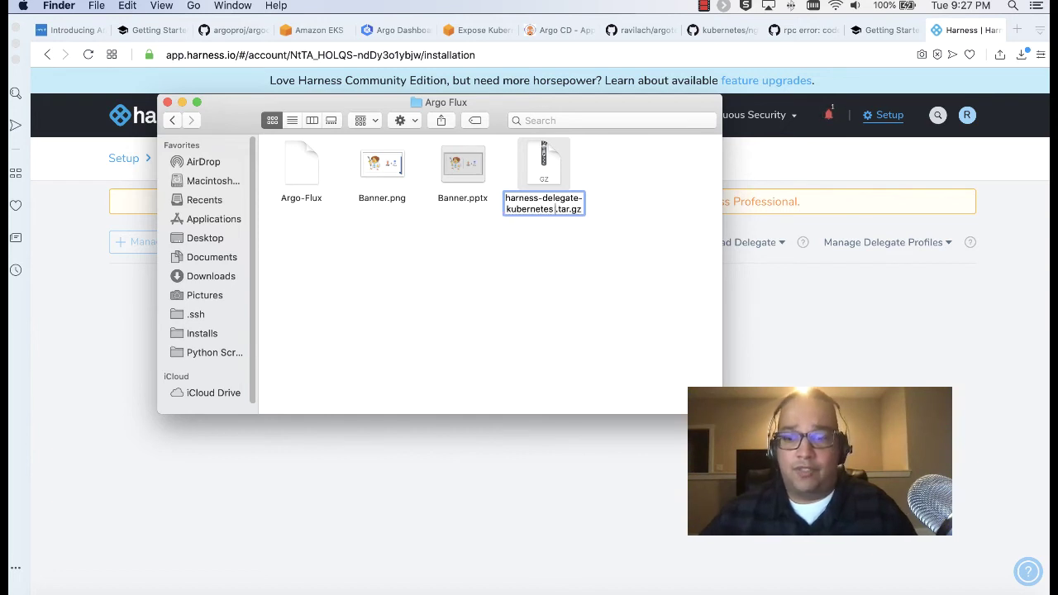
{"action": "key", "text": "BackSpace"}
{"action": "left_click", "coordinate": [599, 259]}
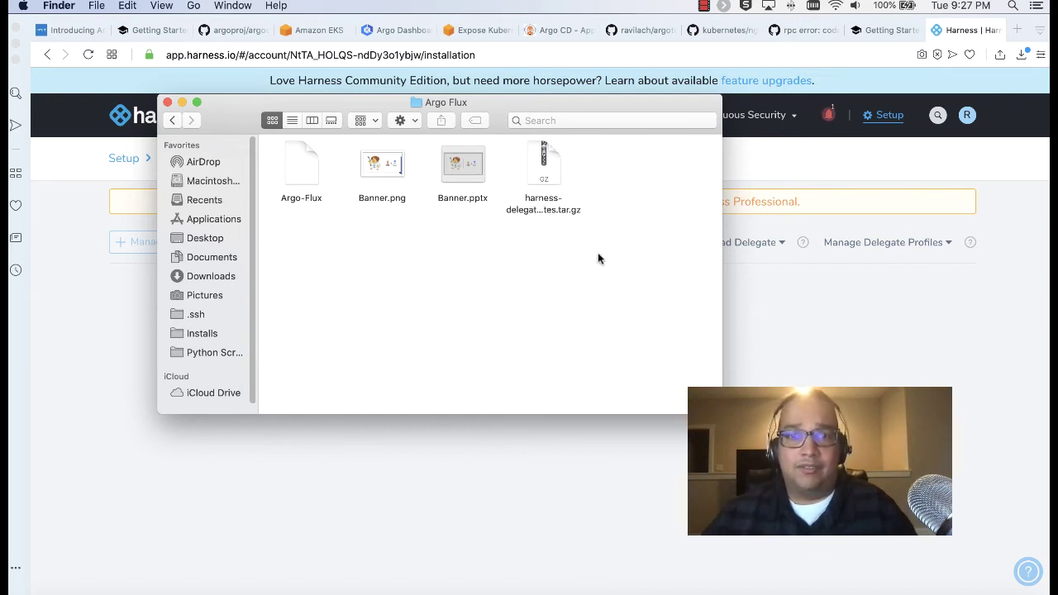
Extract the archive into its harness-delegate-kubernetes folder, then switch to the terminal
{"action": "double_click", "coordinate": [540, 164]}
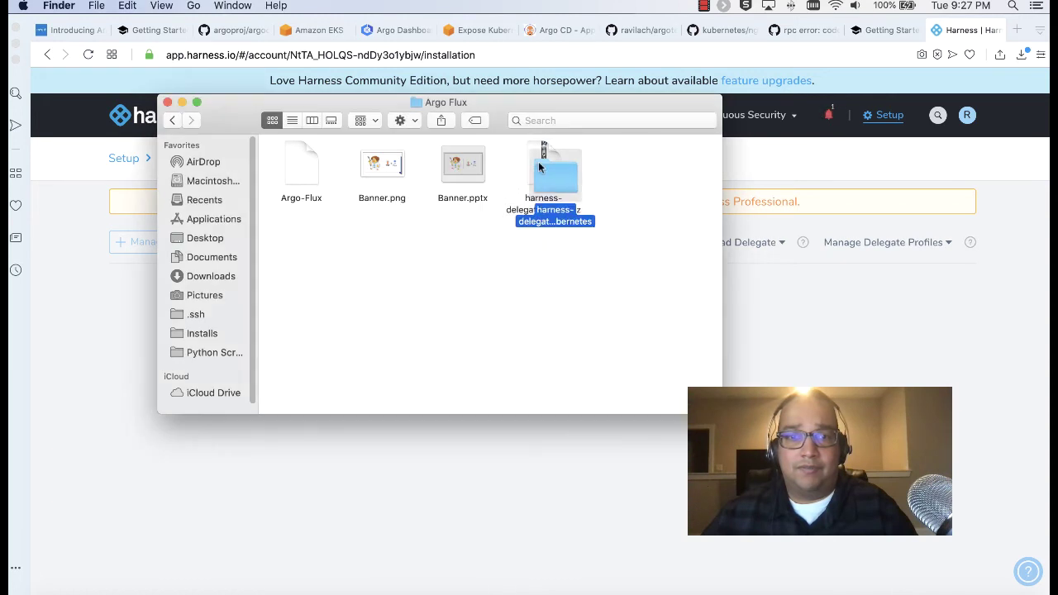
{"action": "left_click_drag", "start_coordinate": [551, 173], "coordinate": [315, 251]}
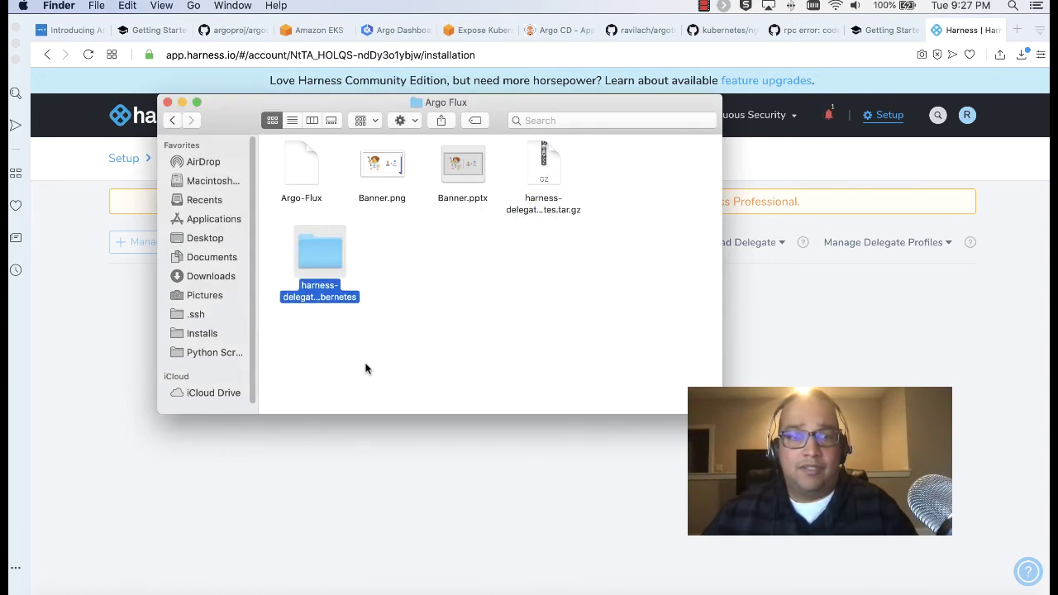
{"action": "left_click", "coordinate": [177, 589]}
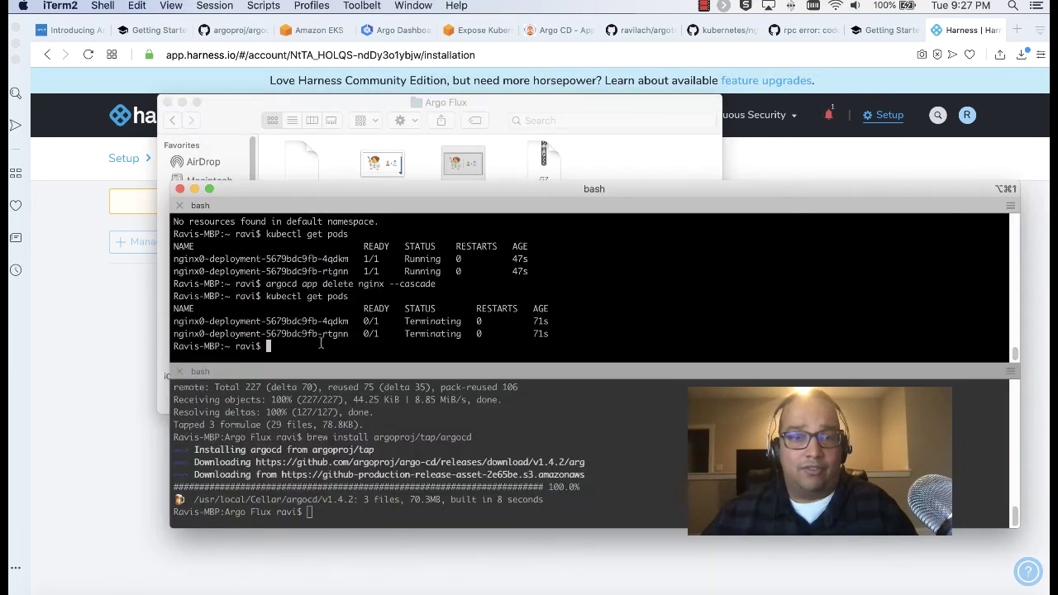
Clear the terminal and cd into Documents/Blogs/Argo Flux
{"action": "type", "text": "clear"}
{"action": "key", "text": "Return"}
{"action": "type", "text": "cd "}
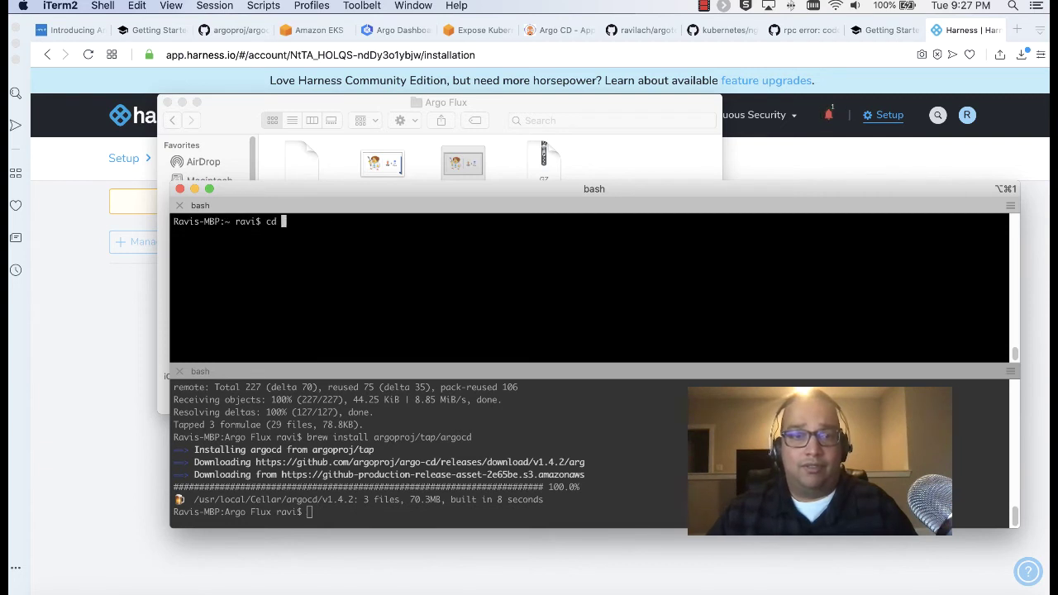
{"action": "type", "text": "Do"}
{"action": "key", "text": "Tab"}
{"action": "key", "text": "Return"}
{"action": "type", "text": "cd B"}
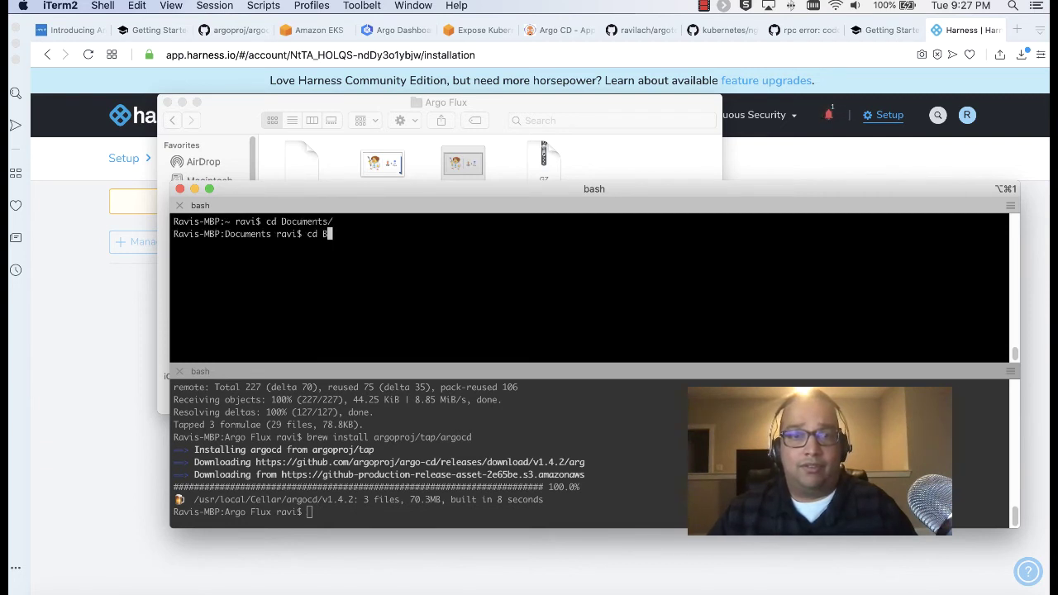
{"action": "type", "text": "l"}
{"action": "key", "text": "Tab"}
{"action": "key", "text": "Return"}
{"action": "type", "text": "cd Ar"}
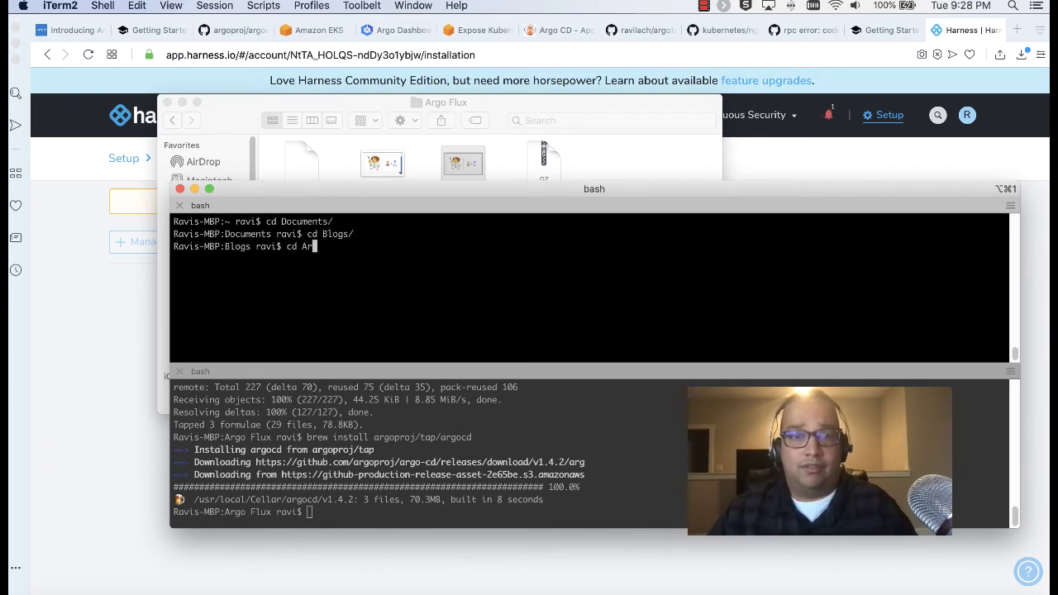
{"action": "key", "text": "Tab"}
{"action": "key", "text": "Return"}
List Argo Flux, enter the harness-delegate-kubernetes folder, and bring Finder's window forward
{"action": "type", "text": "ls"}
{"action": "key", "text": "Return"}
{"action": "type", "text": "cd "}
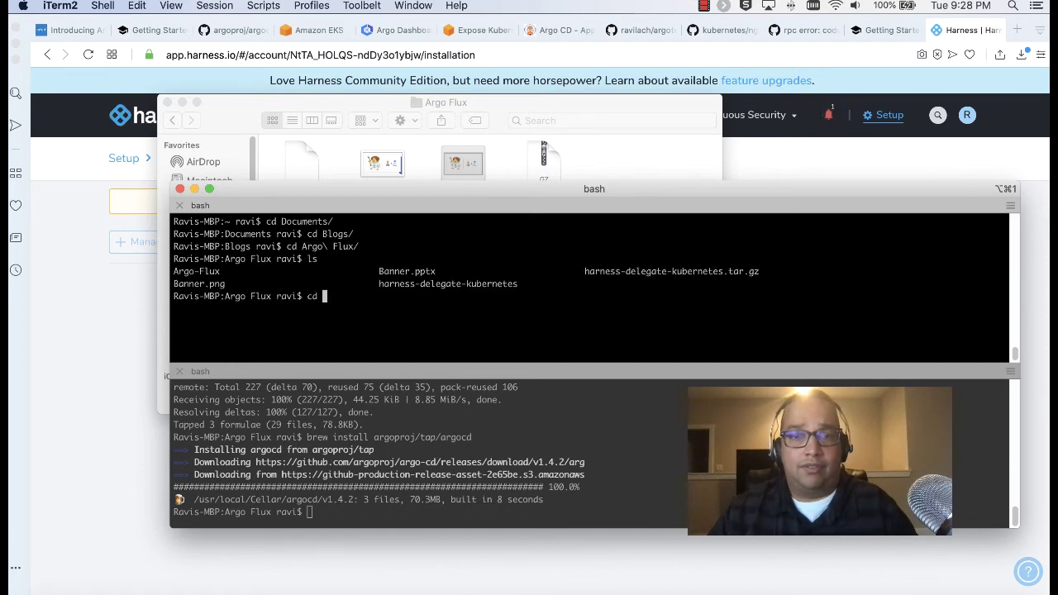
{"action": "type", "text": "har"}
{"action": "key", "text": "Tab"}
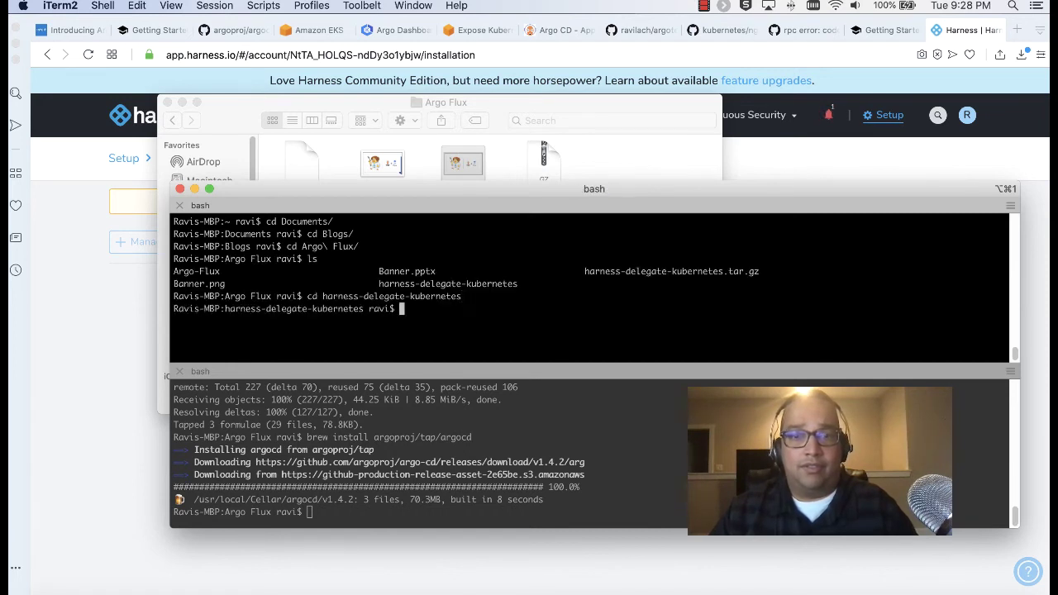
{"action": "left_click", "coordinate": [598, 164]}
Copy the 'kubectl apply -f harness-delegate.yaml' line from the delegate folder's README.txt, then return to the terminal
{"action": "double_click", "coordinate": [320, 252]}
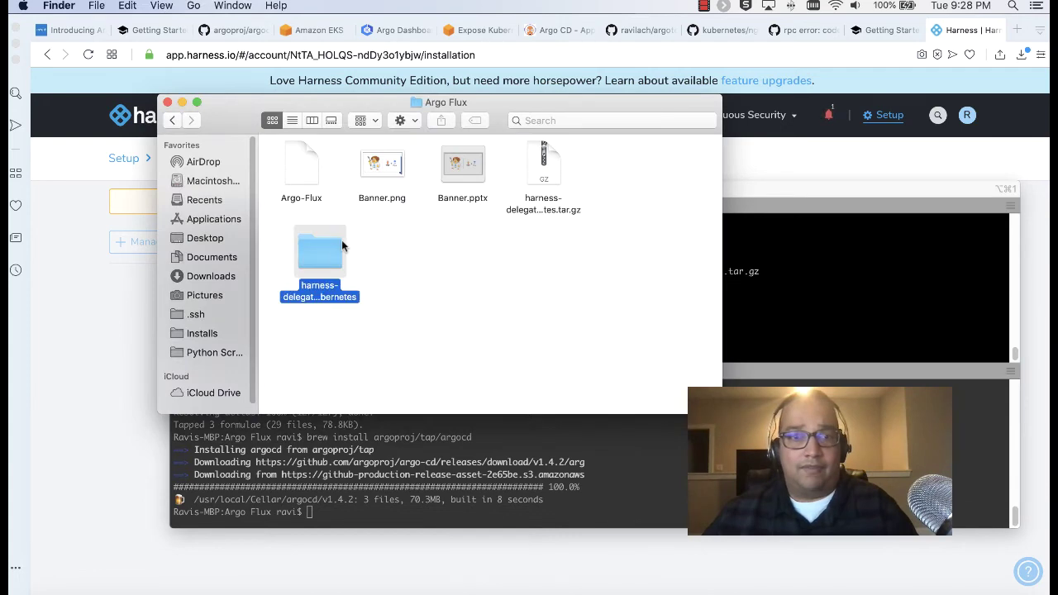
{"action": "left_click", "coordinate": [313, 171]}
{"action": "double_click", "coordinate": [384, 168]}
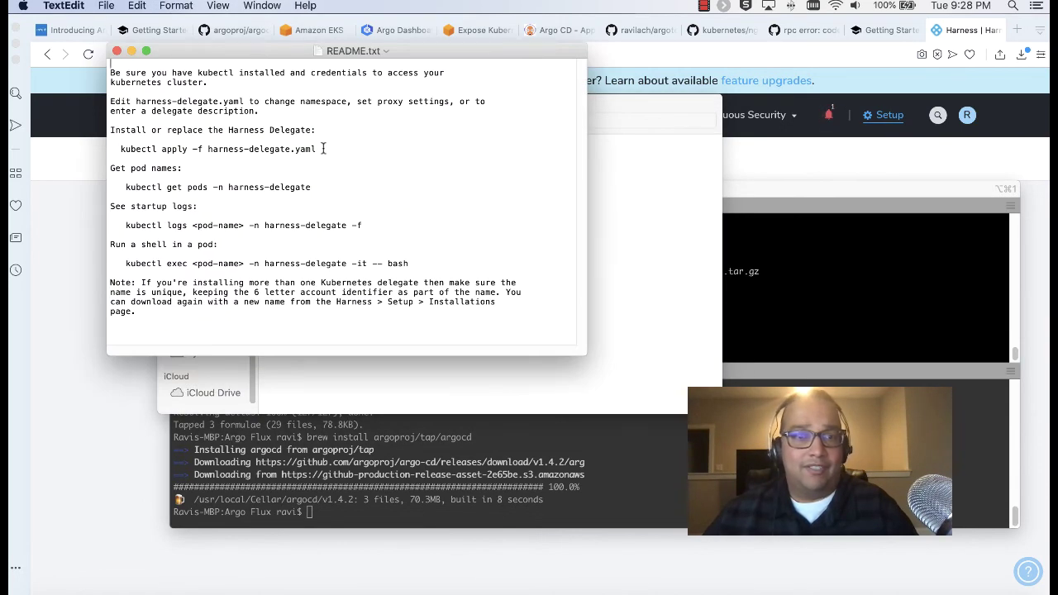
{"action": "left_click_drag", "start_coordinate": [324, 150], "coordinate": [122, 155]}
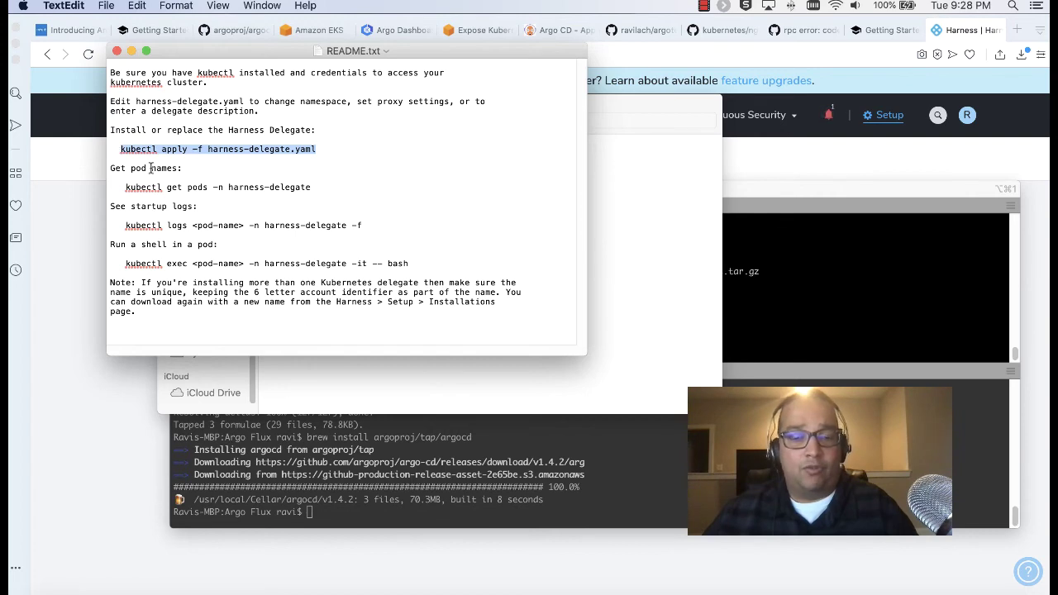
{"action": "key", "text": "super+c"}
{"action": "left_click", "coordinate": [131, 50]}
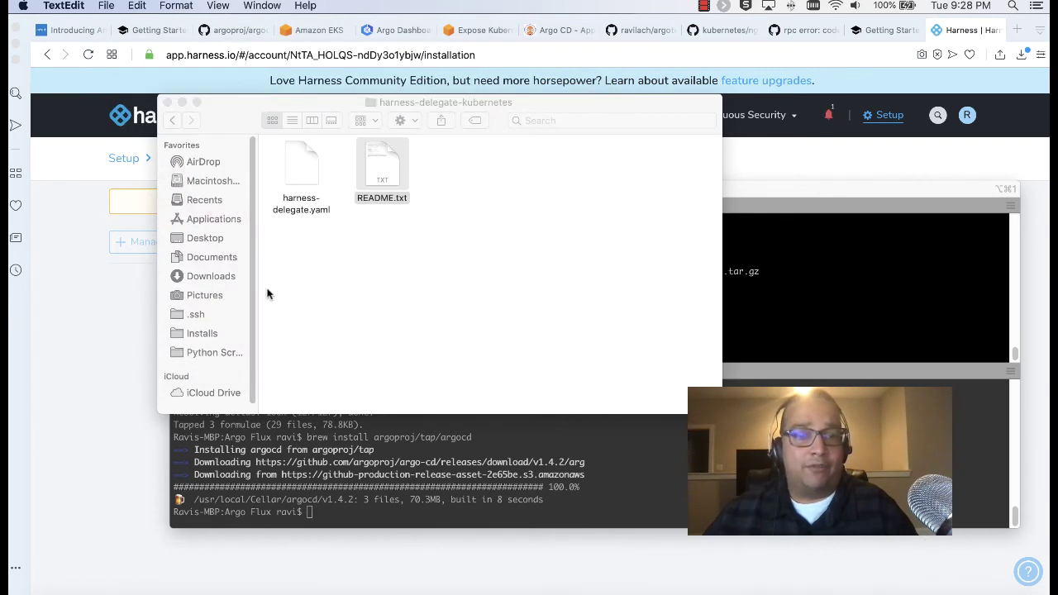
{"action": "left_click", "coordinate": [360, 459]}
Run the copied 'kubectl apply -f harness-delegate.yaml' command in the top terminal pane
{"action": "left_click", "coordinate": [438, 314]}
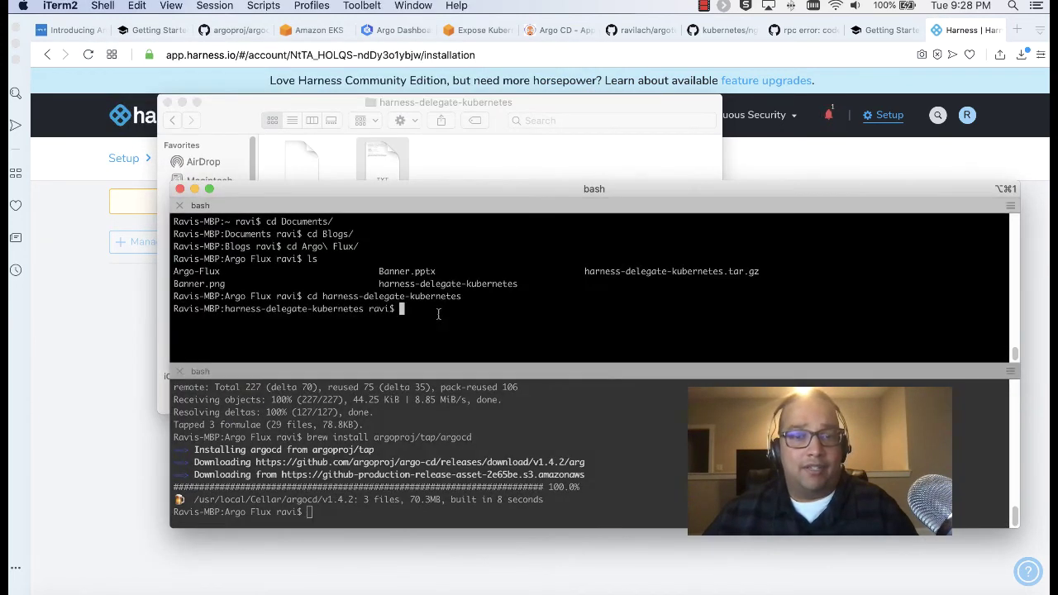
{"action": "key", "text": "super+v"}
{"action": "key", "text": "Return"}
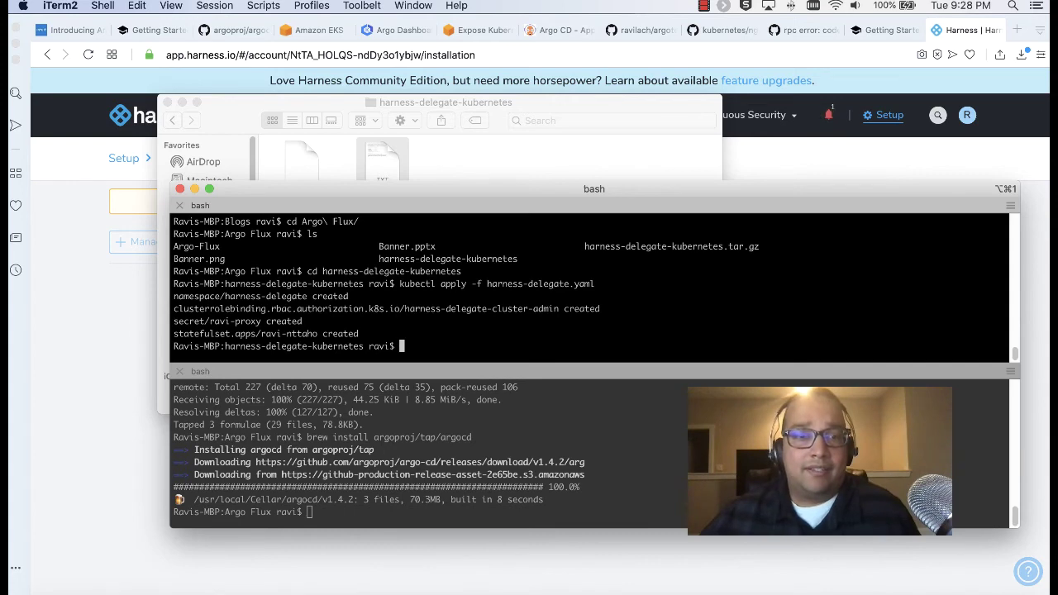
Run 'kubectl get pods -n harness-delegate' from README.txt, then rerun it to confirm the pod is running
{"action": "double_click", "coordinate": [384, 168]}
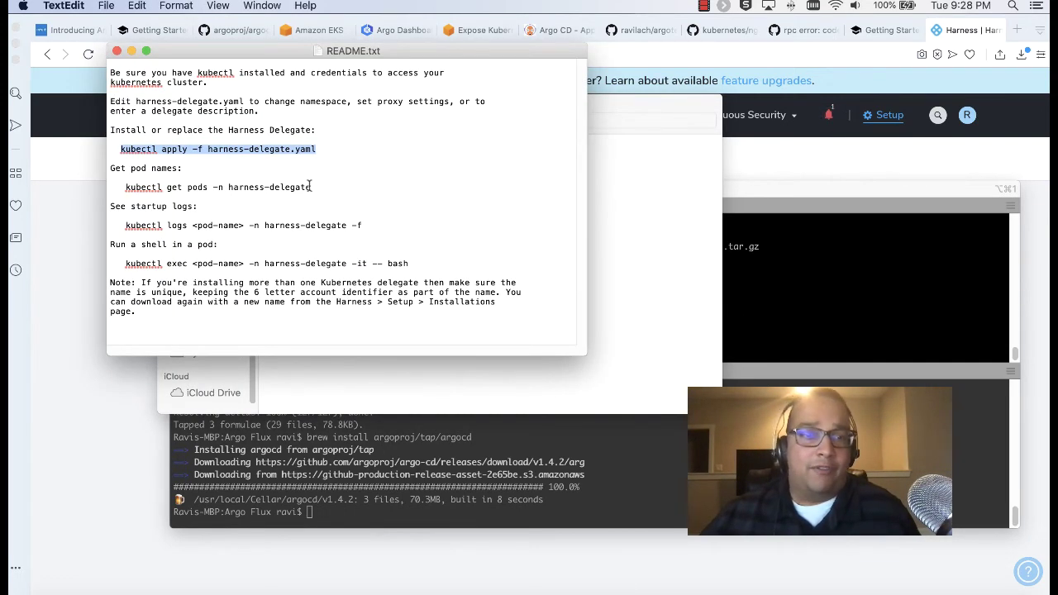
{"action": "left_click_drag", "start_coordinate": [311, 187], "coordinate": [127, 191]}
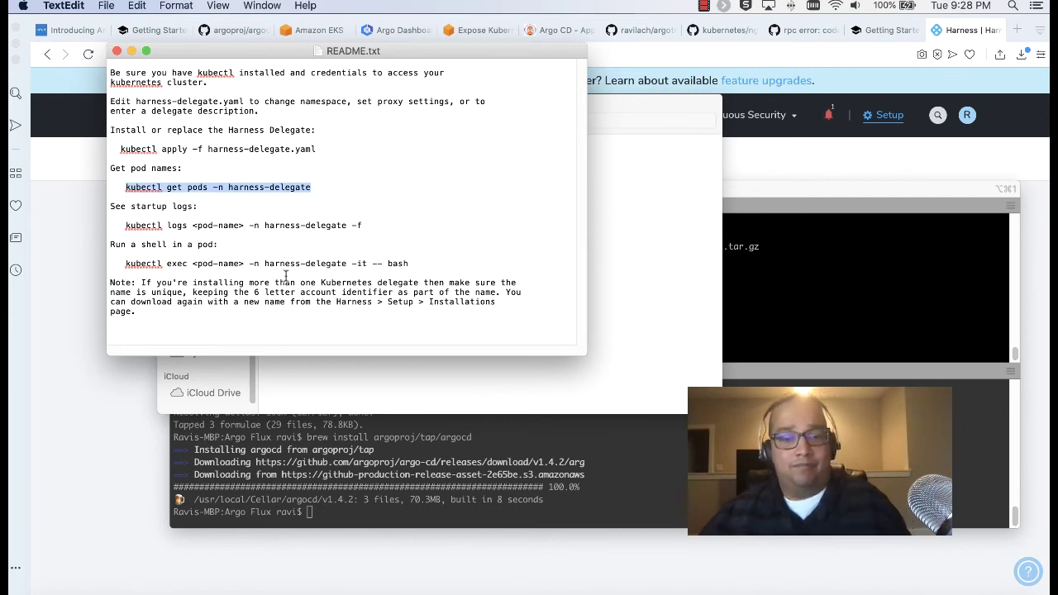
{"action": "key", "text": "super+c"}
{"action": "left_click", "coordinate": [647, 257]}
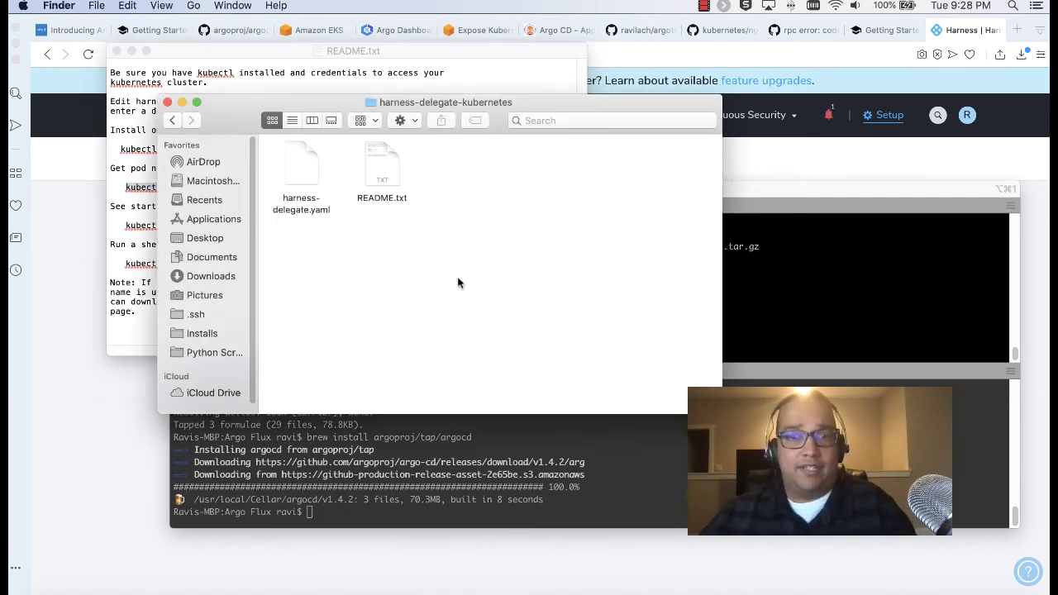
{"action": "left_click", "coordinate": [800, 297]}
{"action": "key", "text": "super+v"}
{"action": "key", "text": "Return"}
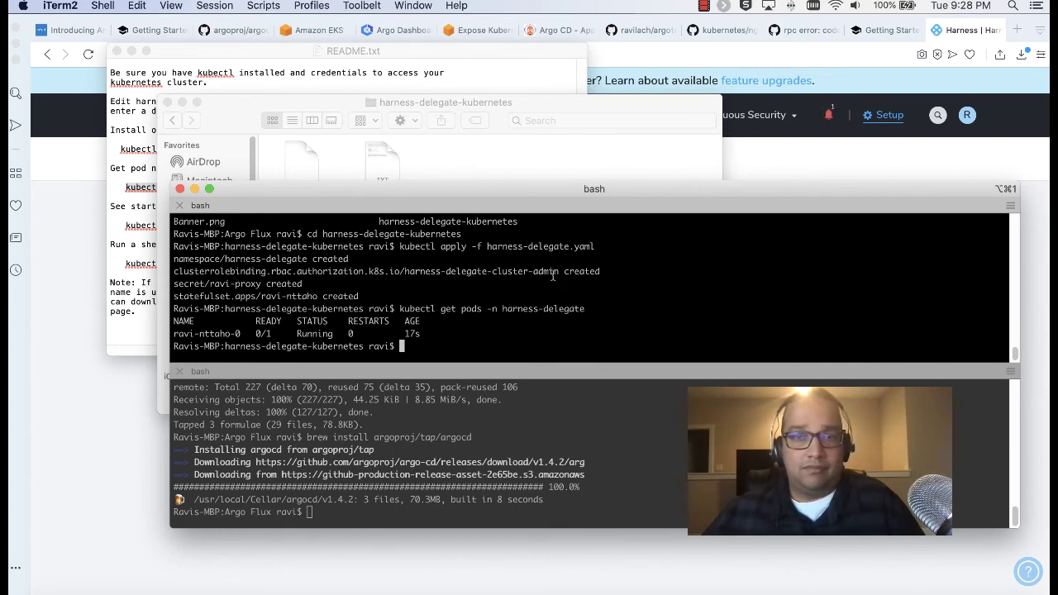
{"action": "left_click", "coordinate": [131, 51]}
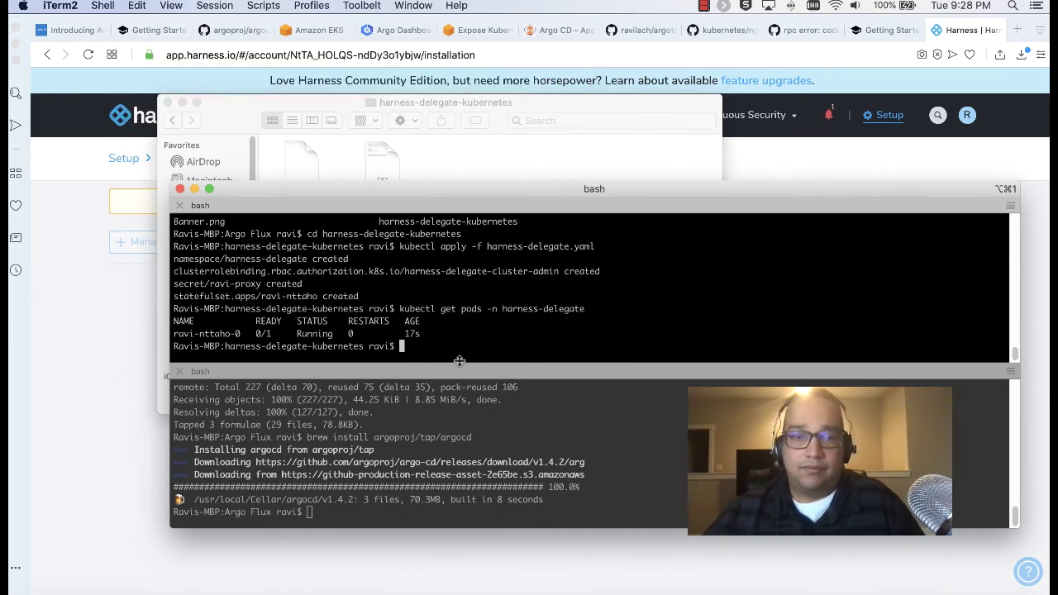
{"action": "key", "text": "Up"}
{"action": "key", "text": "Return"}
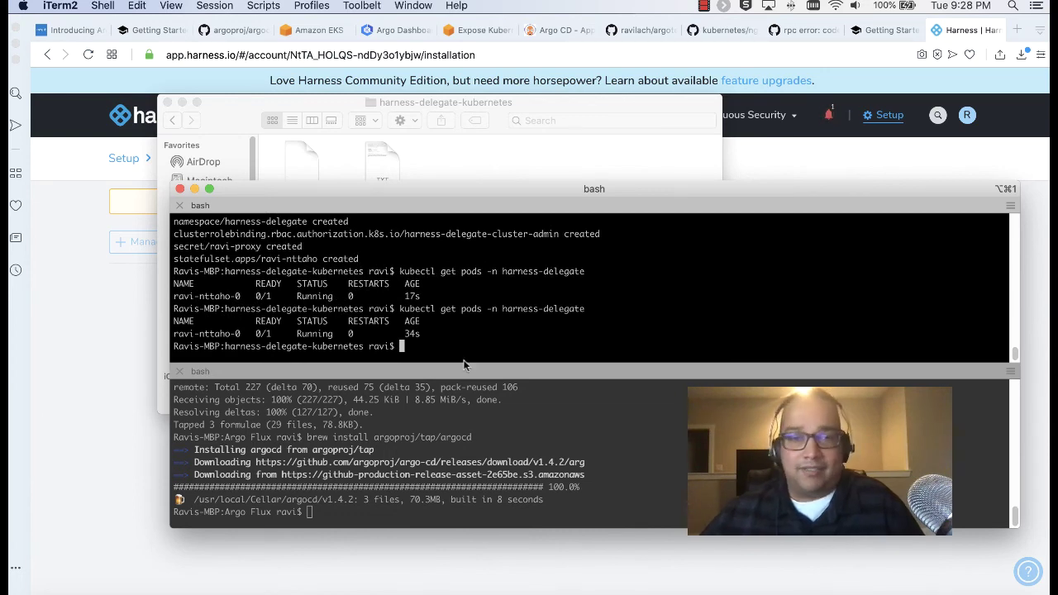
Close the harness-delegate-kubernetes folder window and clear the lower terminal pane
{"action": "left_click_drag", "start_coordinate": [394, 186], "coordinate": [368, 192]}
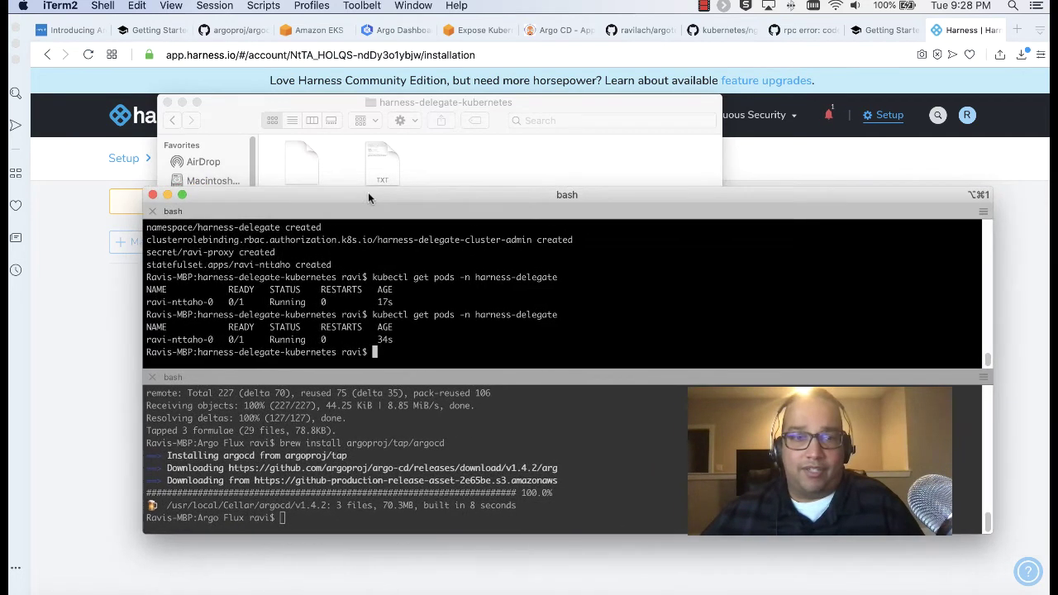
{"action": "left_click", "coordinate": [168, 102]}
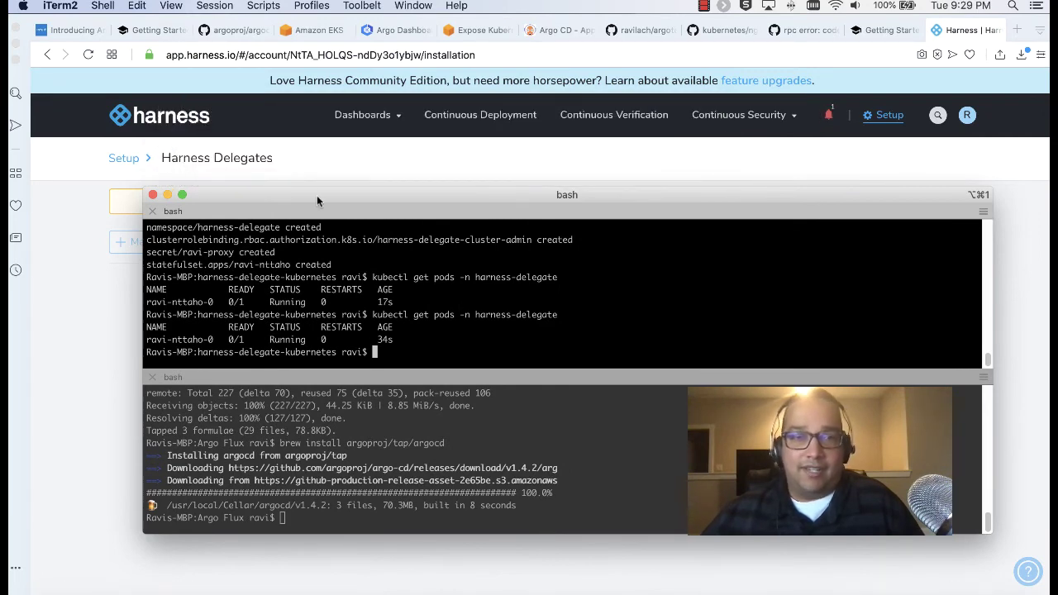
{"action": "left_click_drag", "start_coordinate": [316, 195], "coordinate": [330, 198]}
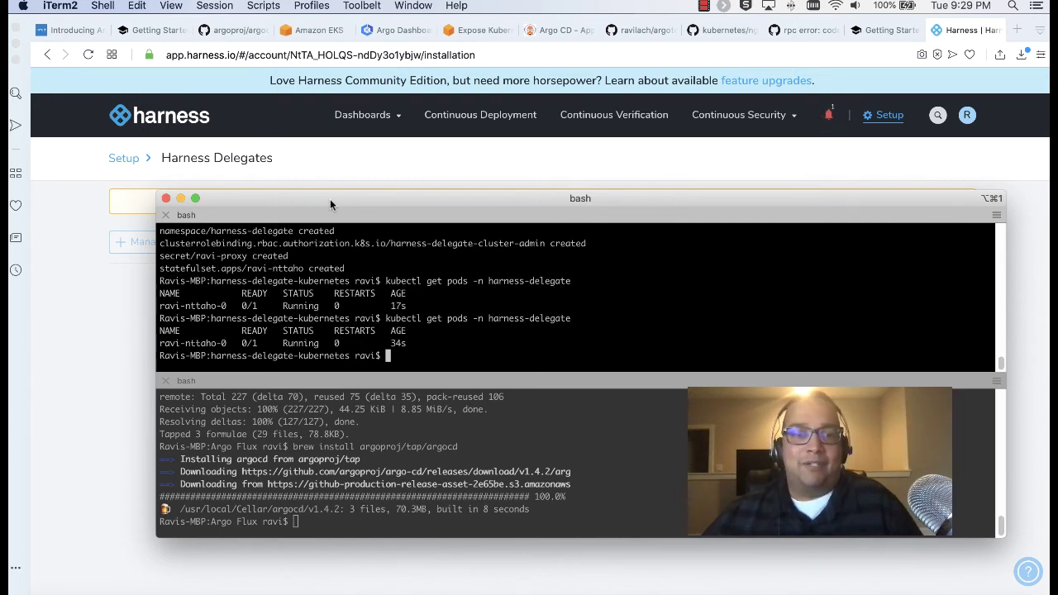
{"action": "left_click", "coordinate": [371, 526]}
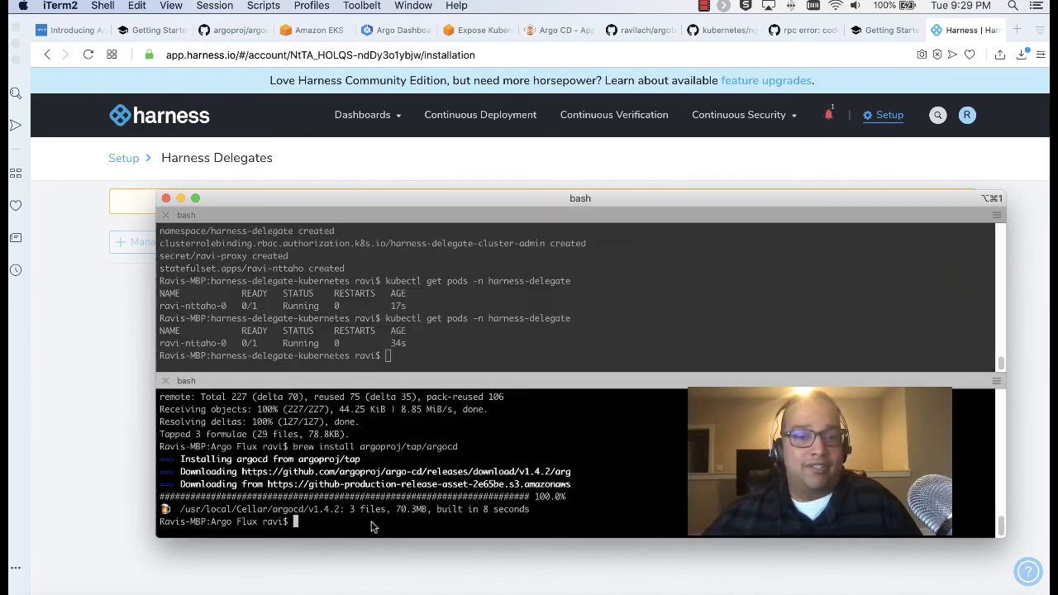
{"action": "type", "text": "clear"}
{"action": "key", "text": "Return"}
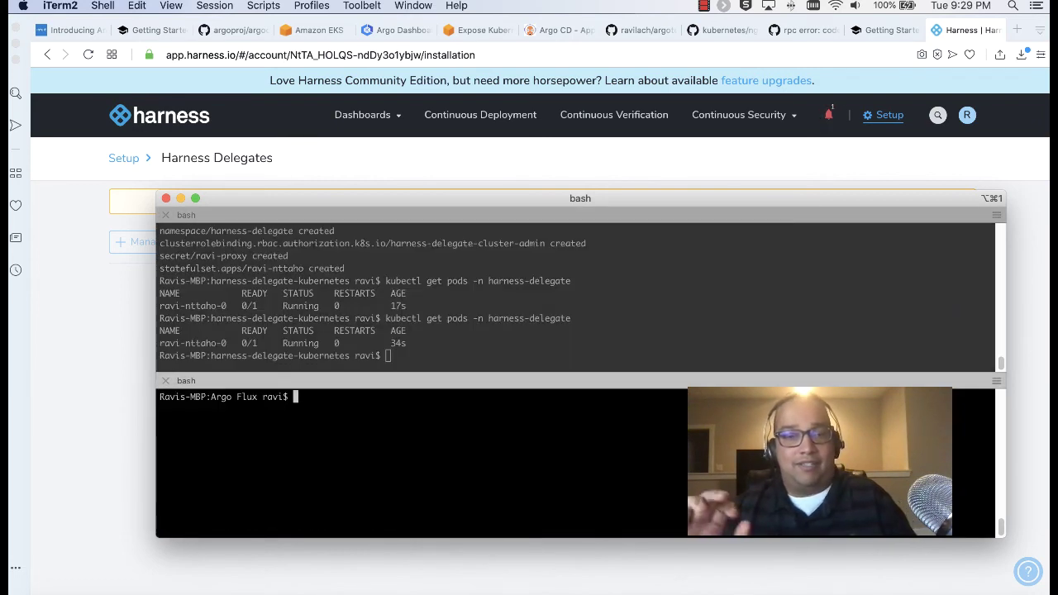
Back in Harness, go from Setup to Cloud Providers under Shared Resources
{"action": "left_click", "coordinate": [80, 385]}
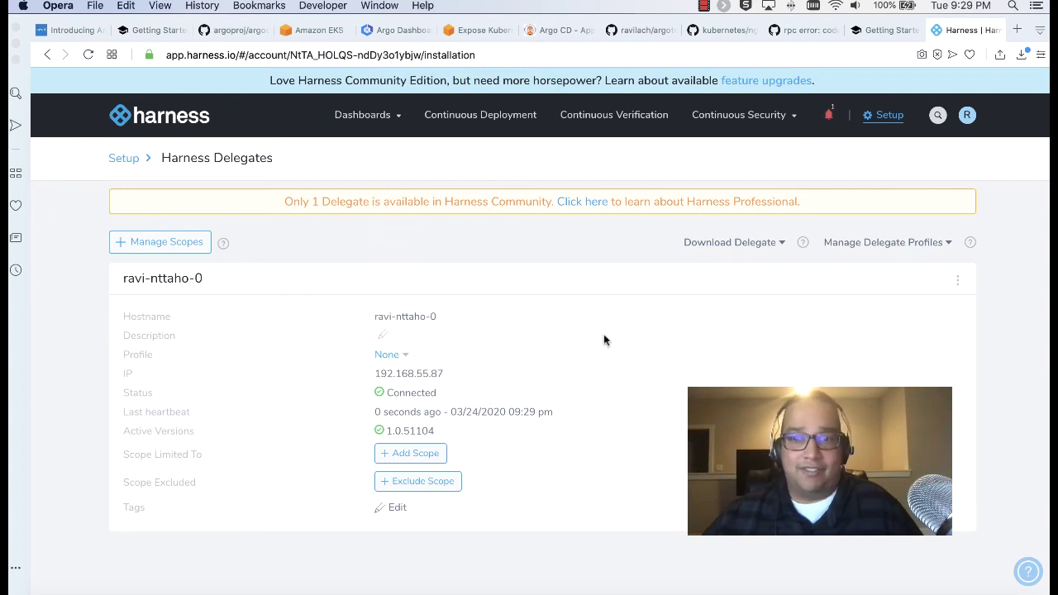
{"action": "left_click", "coordinate": [878, 116]}
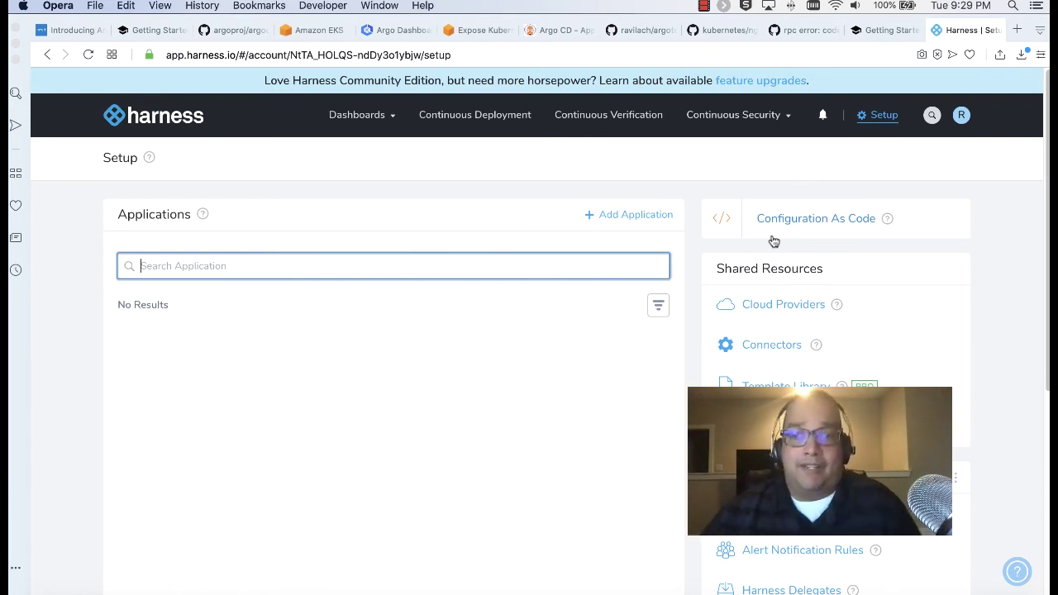
{"action": "left_click", "coordinate": [757, 305]}
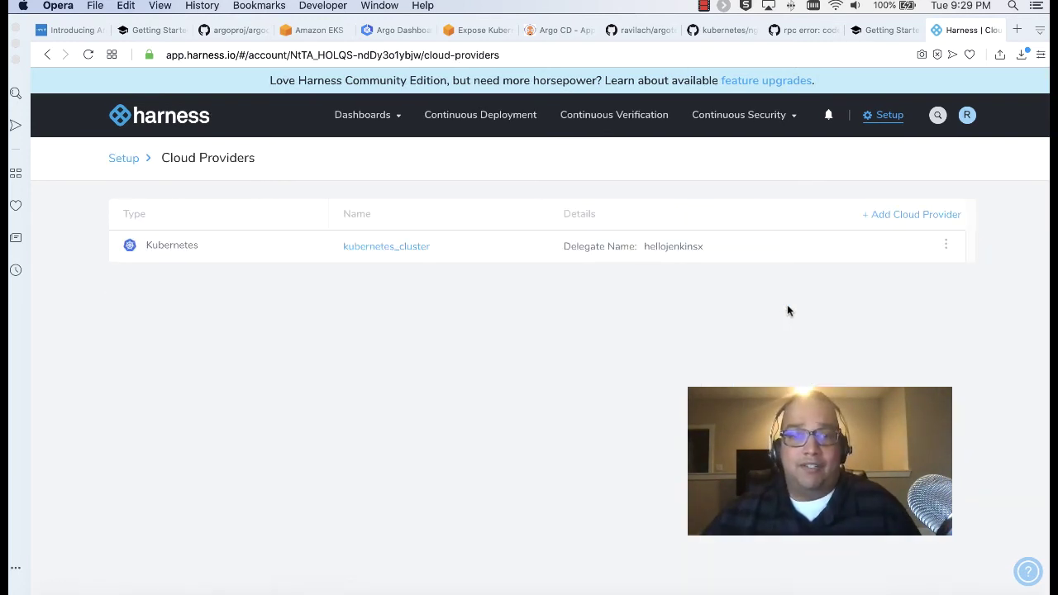
Delete the existing kubernetes_cluster cloud provider
{"action": "left_click", "coordinate": [945, 245]}
{"action": "left_click", "coordinate": [910, 277]}
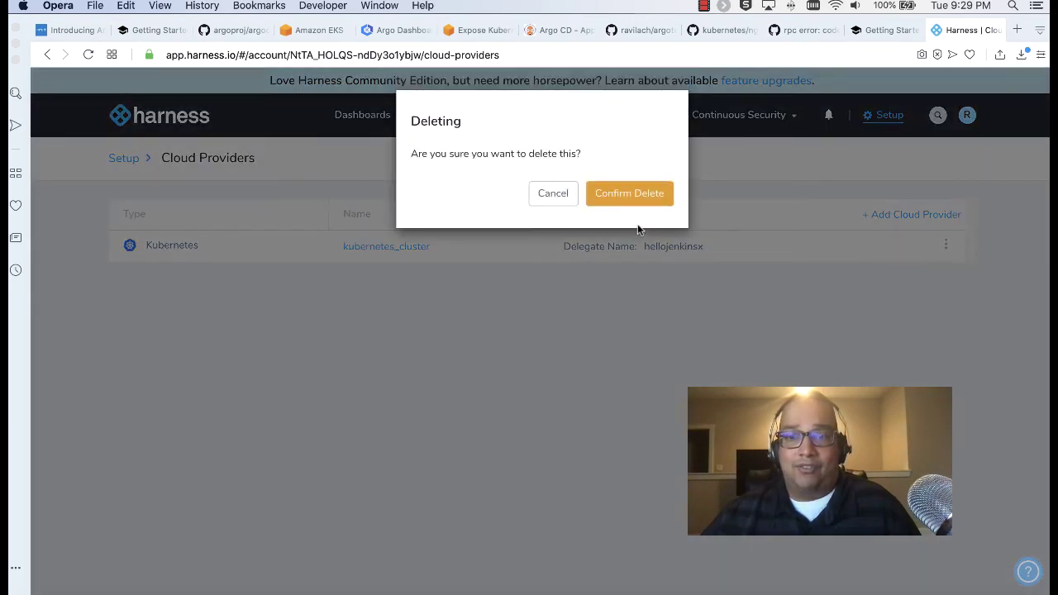
{"action": "left_click", "coordinate": [635, 194]}
Add a Kubernetes Cluster cloud provider that inherits from the new delegate, test it, and submit
{"action": "left_click", "coordinate": [882, 223]}
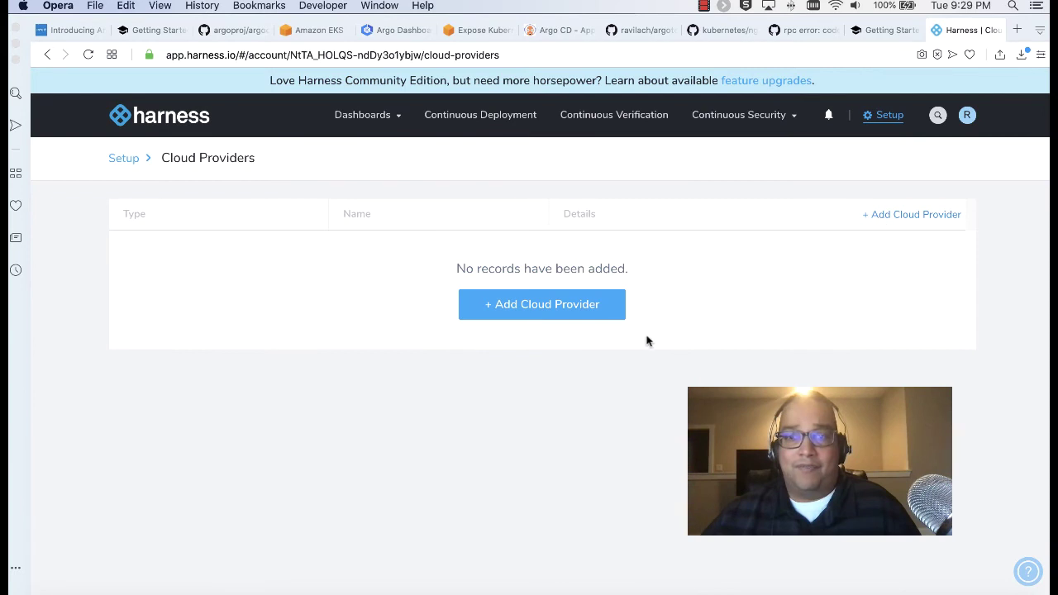
{"action": "left_click", "coordinate": [682, 169]}
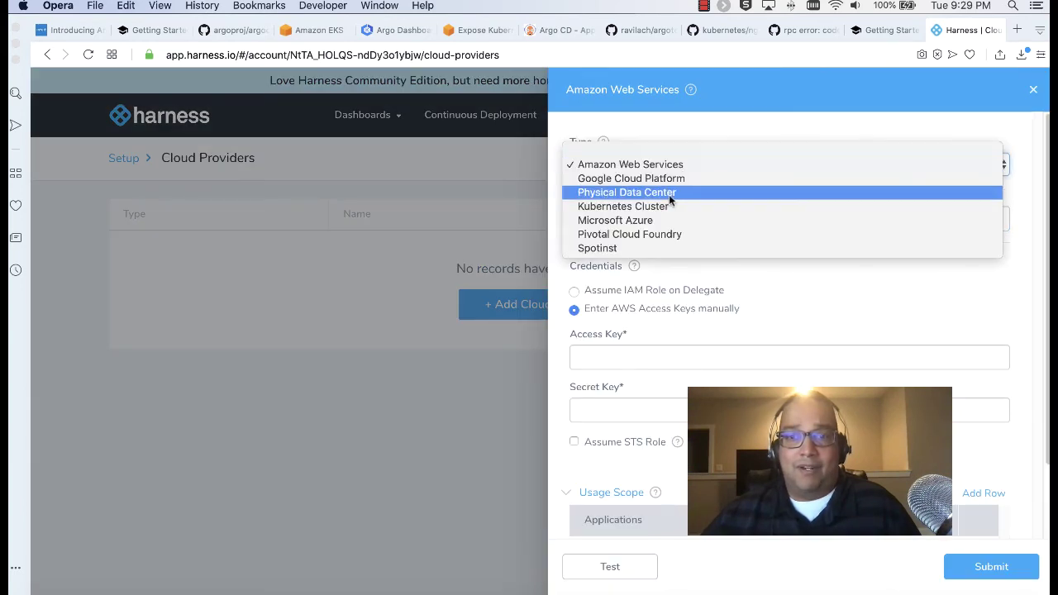
{"action": "left_click", "coordinate": [673, 193]}
{"action": "left_click", "coordinate": [670, 164]}
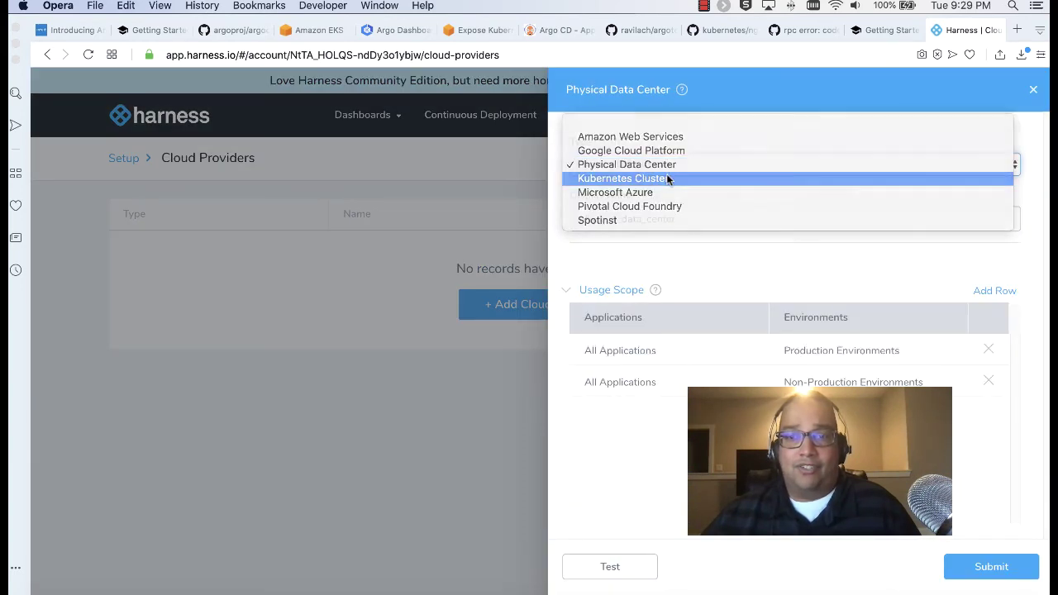
{"action": "left_click", "coordinate": [669, 179]}
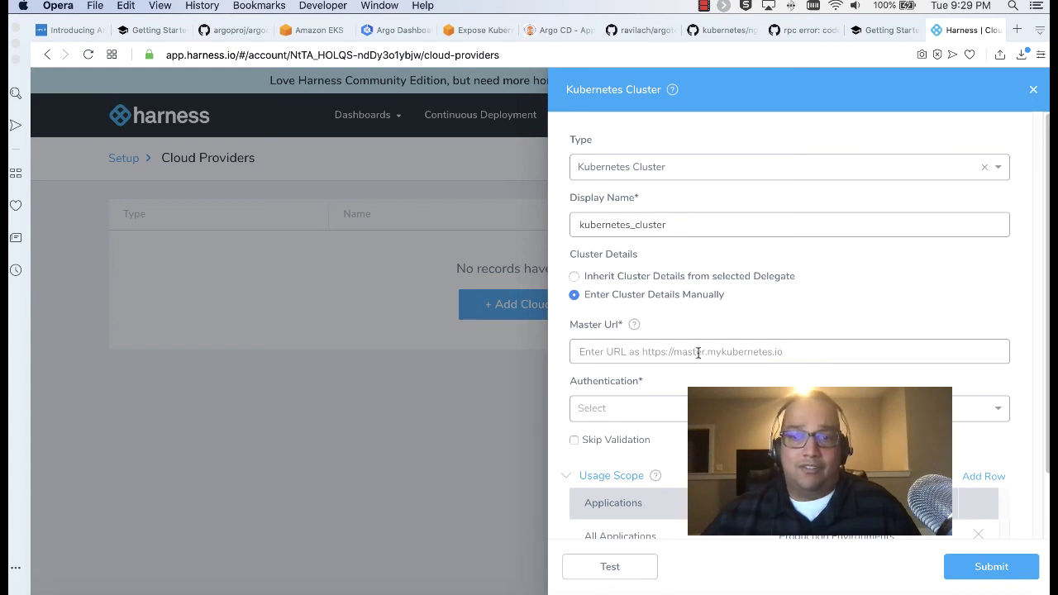
{"action": "left_click", "coordinate": [625, 276]}
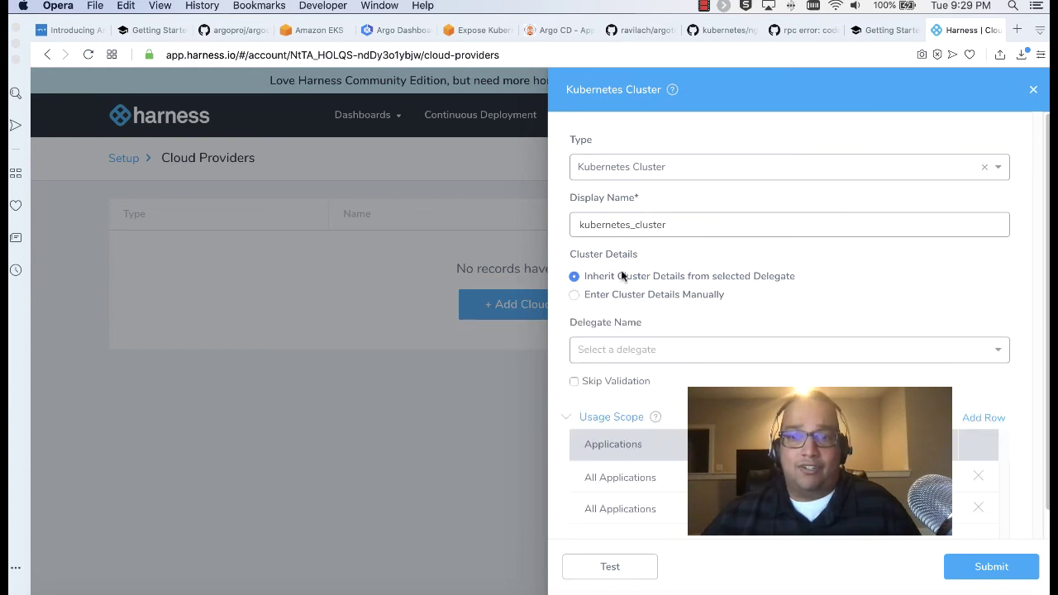
{"action": "left_click", "coordinate": [791, 350]}
{"action": "left_click", "coordinate": [721, 373]}
{"action": "scroll", "coordinate": [721, 349], "scroll_direction": "down", "scroll_amount": 3}
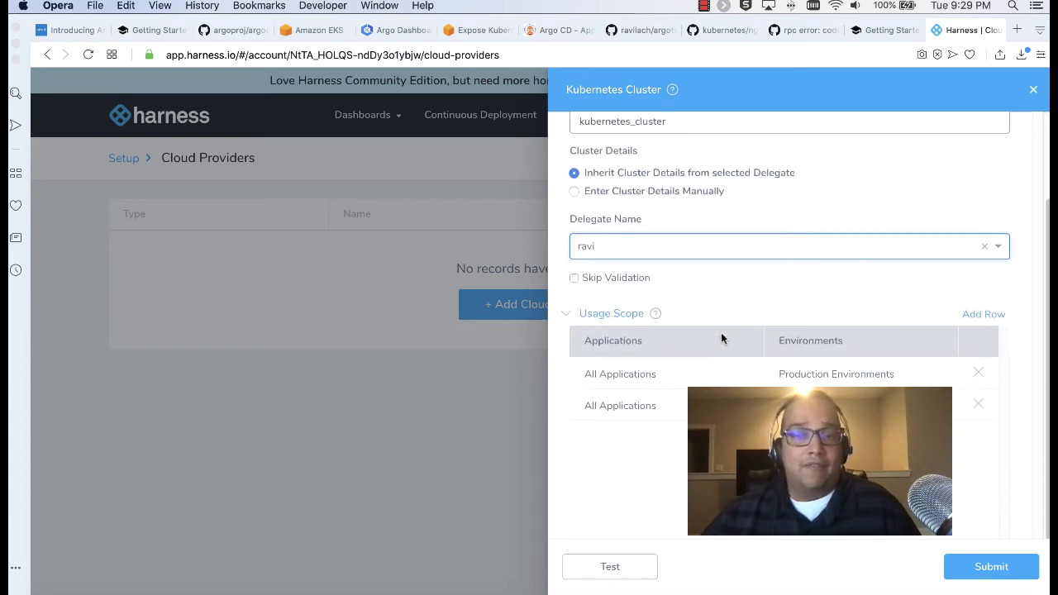
{"action": "left_click", "coordinate": [654, 565]}
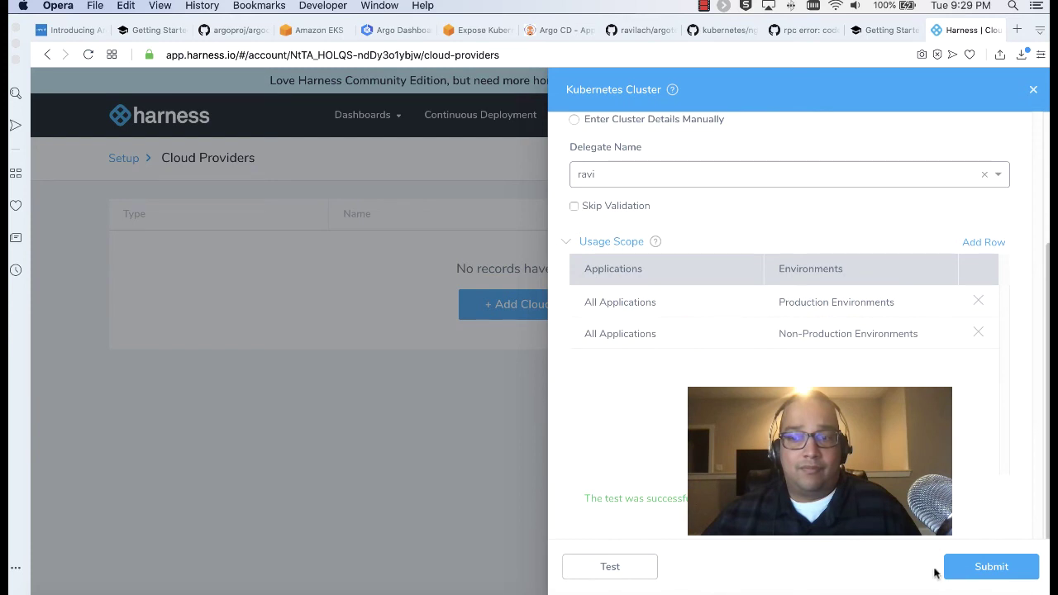
{"action": "left_click", "coordinate": [955, 567]}
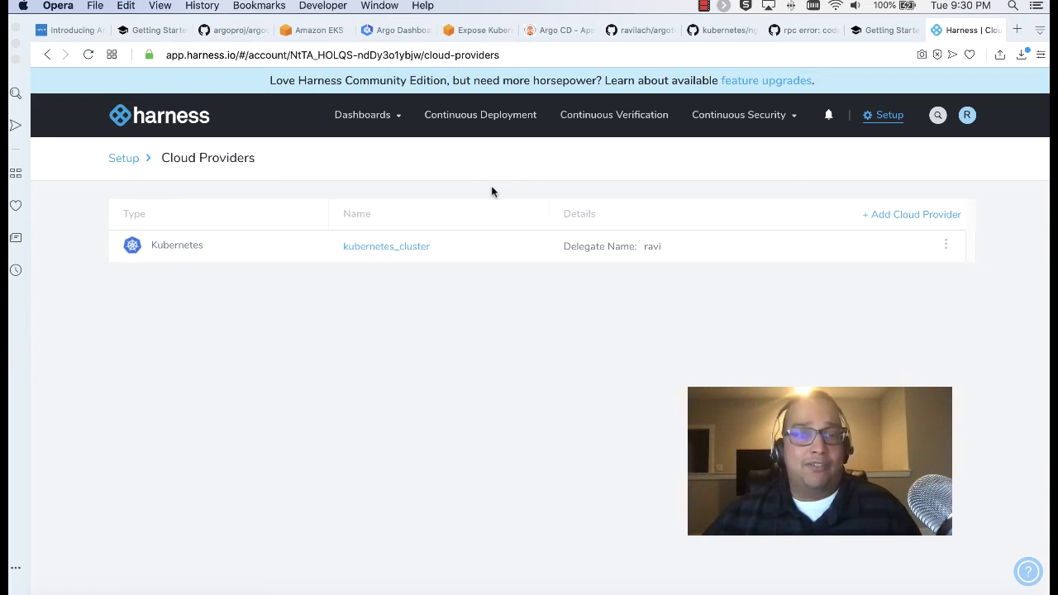
Add application Arrrrgooo from Setup, copying its name into the Description field, and submit
{"action": "left_click", "coordinate": [881, 114]}
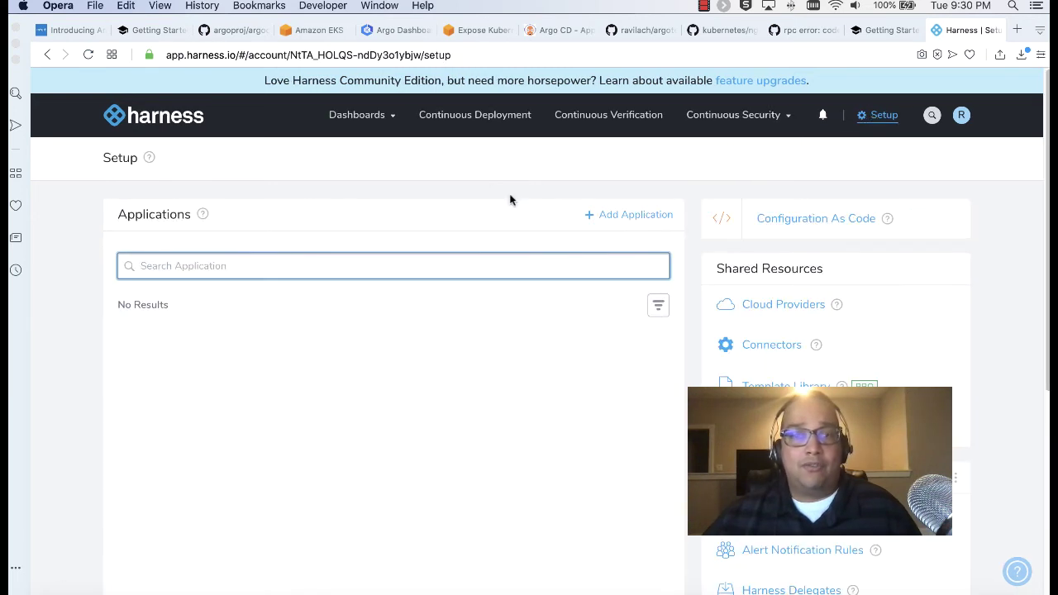
{"action": "left_click", "coordinate": [616, 217]}
{"action": "left_click", "coordinate": [440, 171]}
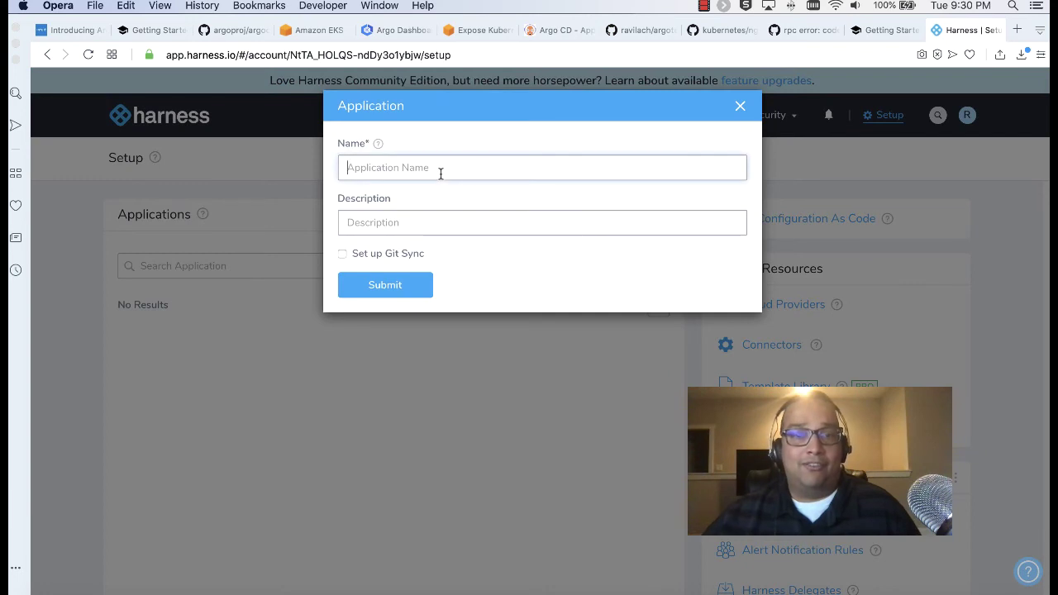
{"action": "type", "text": "Arrrr"}
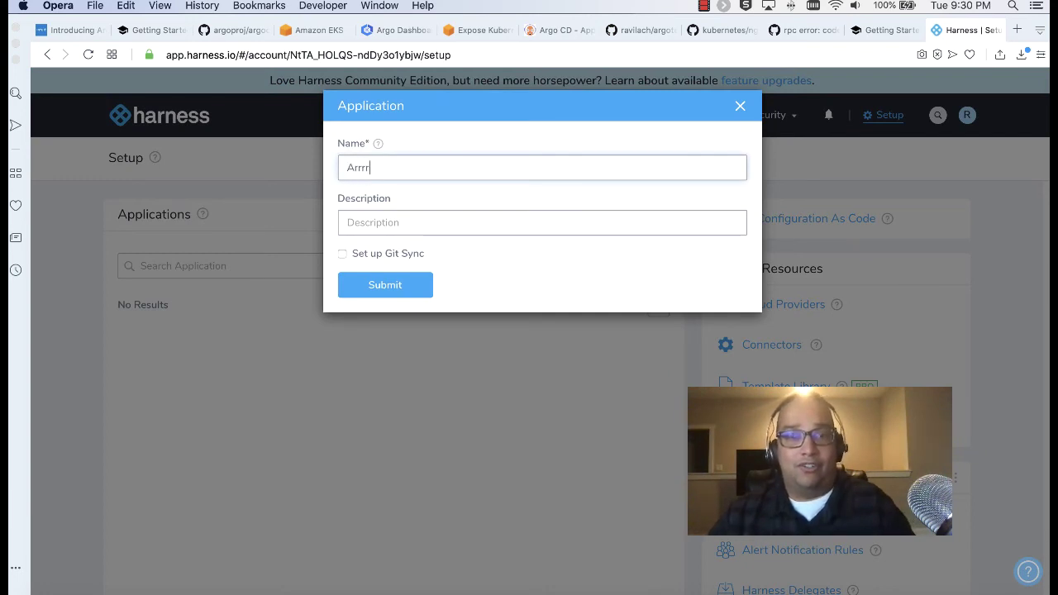
{"action": "type", "text": "hgooo"}
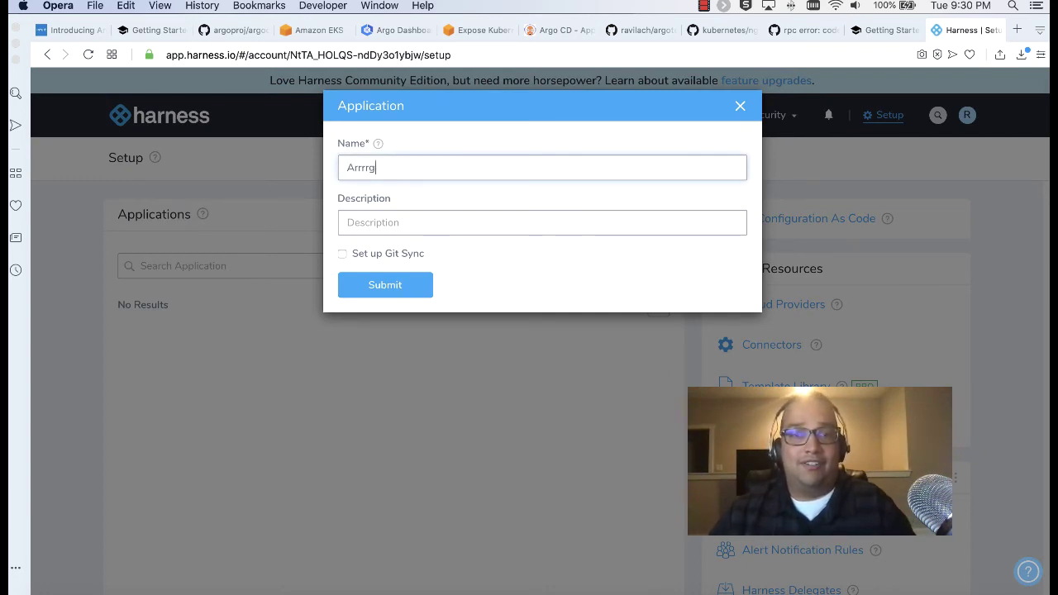
{"action": "type", "text": "opo"}
{"action": "double_click", "coordinate": [381, 170]}
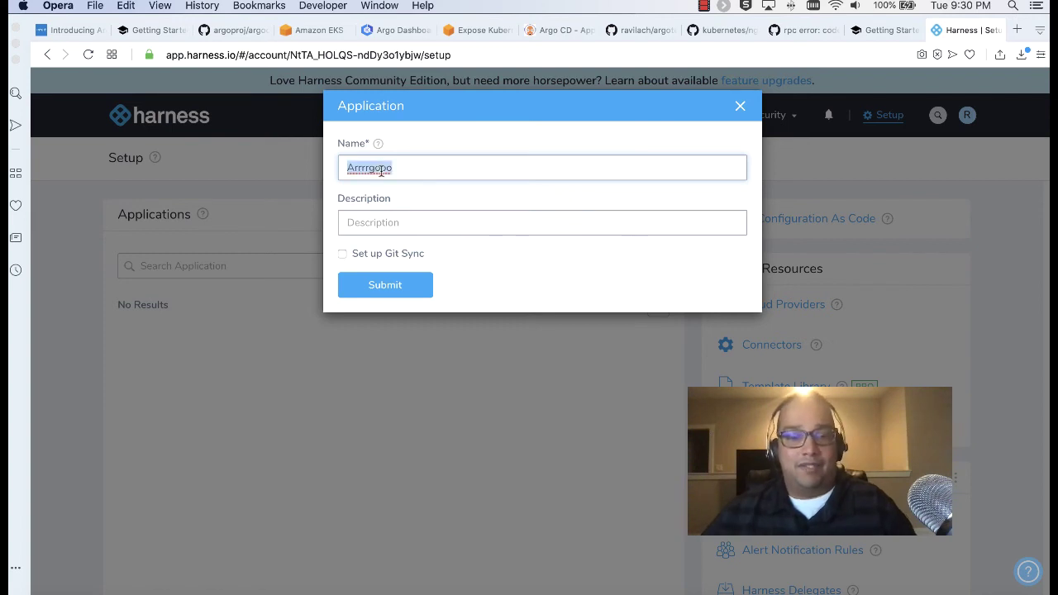
{"action": "key", "text": "super+c"}
{"action": "left_click", "coordinate": [402, 220]}
{"action": "key", "text": "super+v"}
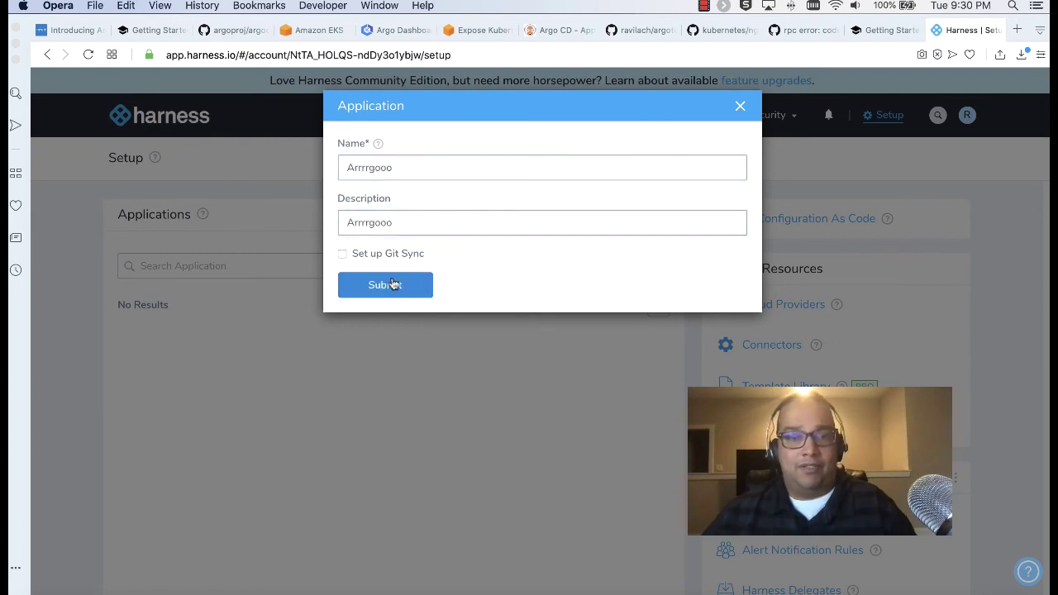
{"action": "left_click", "coordinate": [392, 284]}
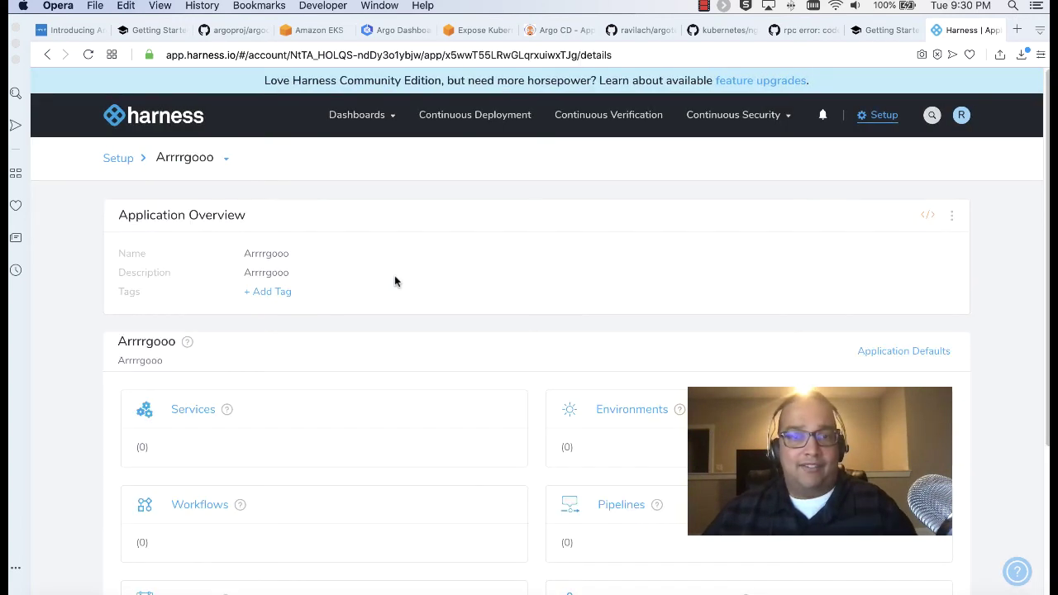
{"action": "scroll", "coordinate": [394, 281], "scroll_direction": "down", "scroll_amount": 3}
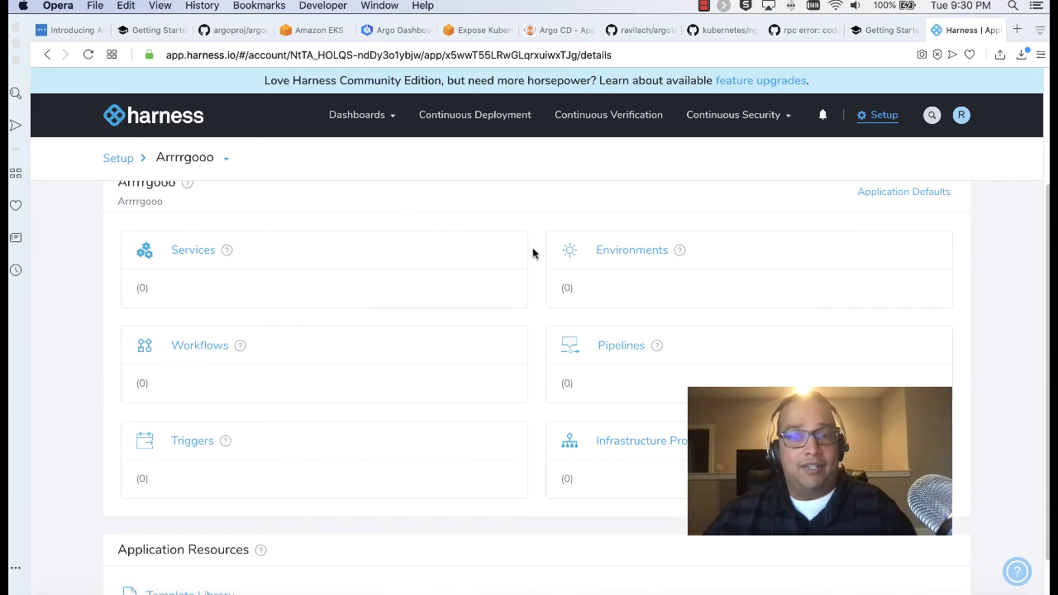
Add an environment named Prod with description Prod to Arrrrgooo
{"action": "left_click", "coordinate": [627, 252]}
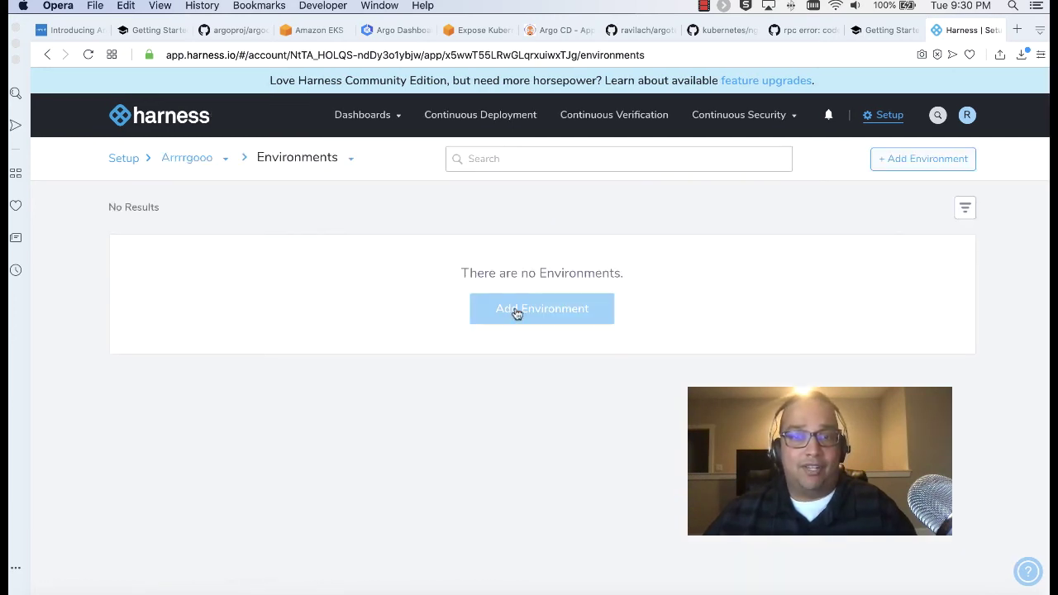
{"action": "left_click", "coordinate": [514, 310]}
{"action": "left_click", "coordinate": [361, 166]}
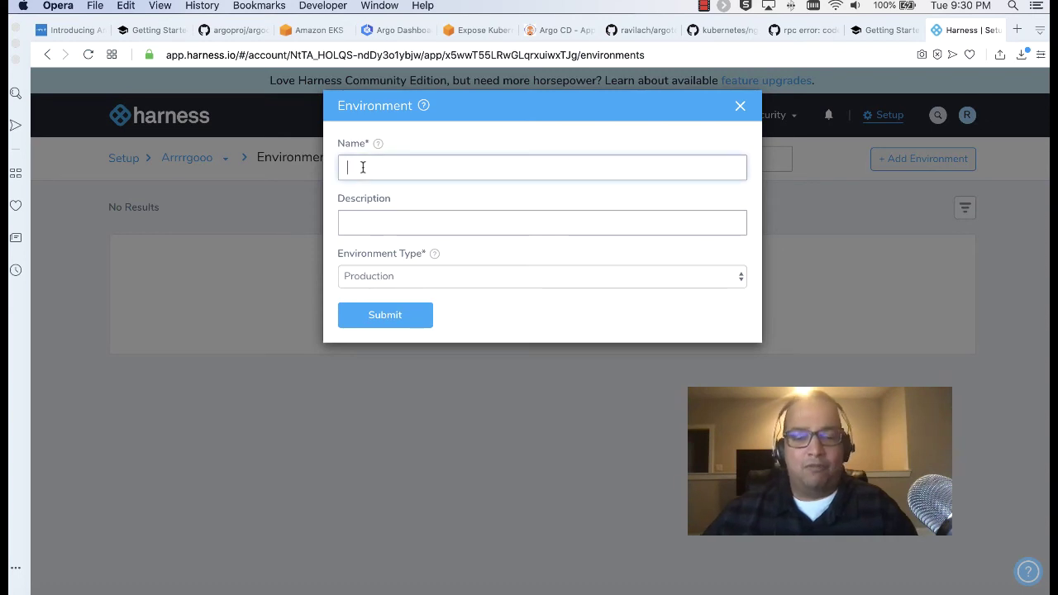
{"action": "type", "text": "Prod"}
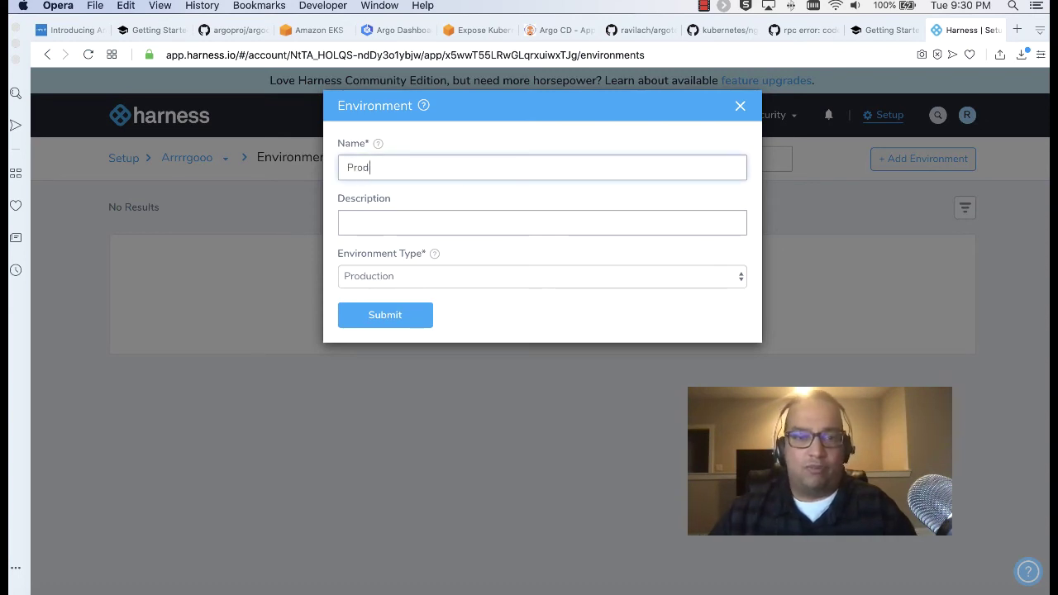
{"action": "left_click", "coordinate": [397, 222]}
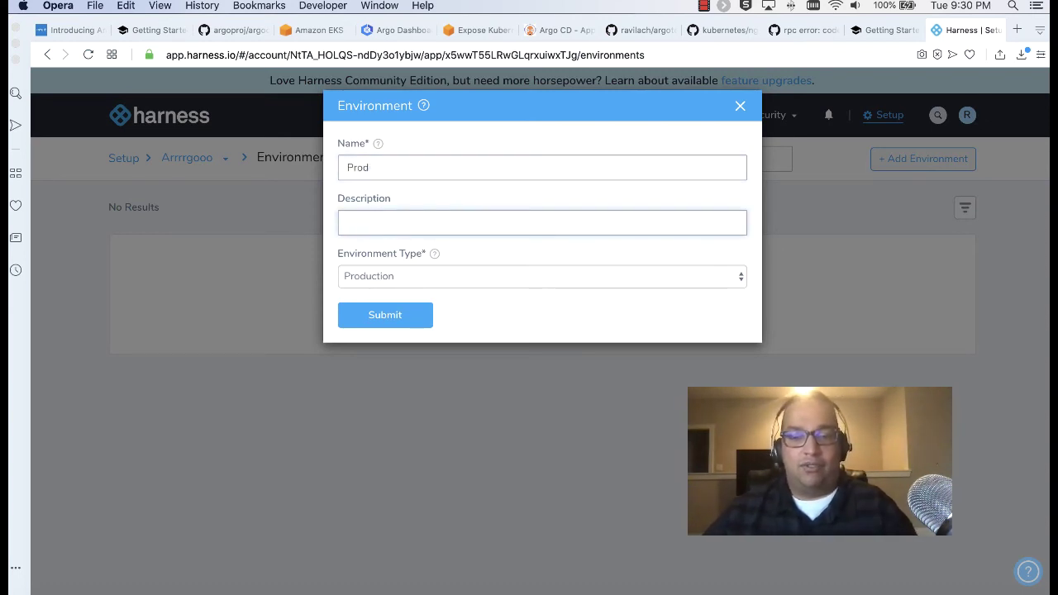
{"action": "type", "text": "Prod"}
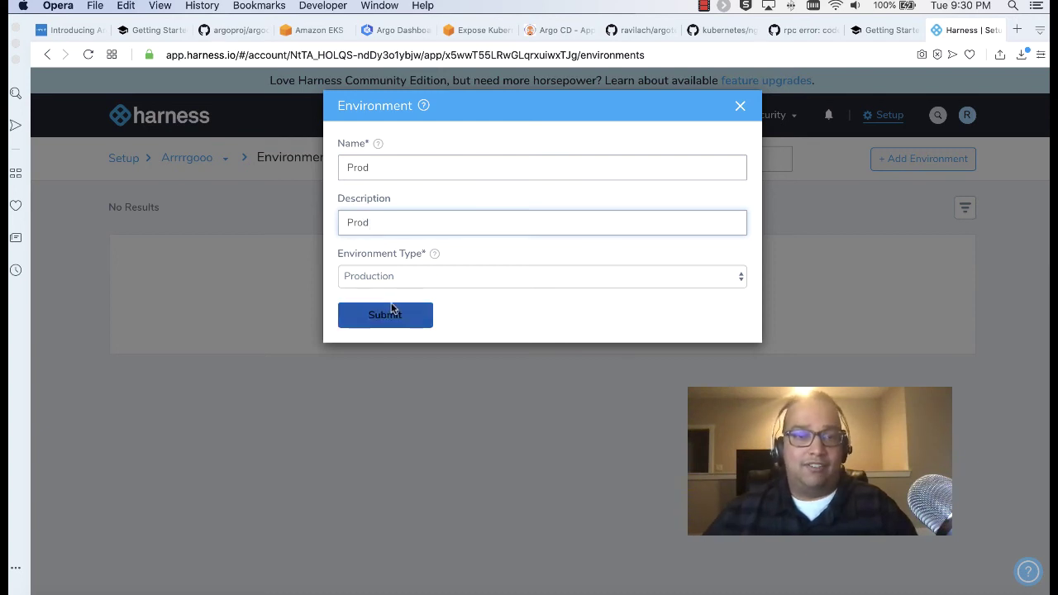
{"action": "left_click", "coordinate": [389, 308]}
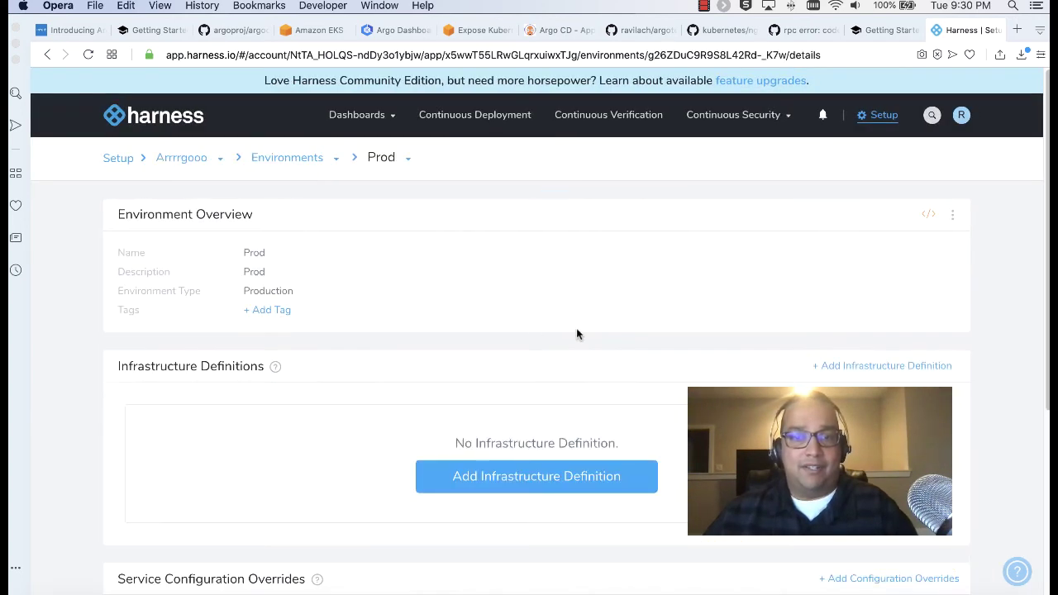
Add infrastructure definition K8s Prod: Kubernetes Cluster, Kubernetes deployment, cloud provider kubernetes_cluster
{"action": "scroll", "coordinate": [561, 322], "scroll_direction": "down", "scroll_amount": 2}
{"action": "left_click", "coordinate": [478, 373]}
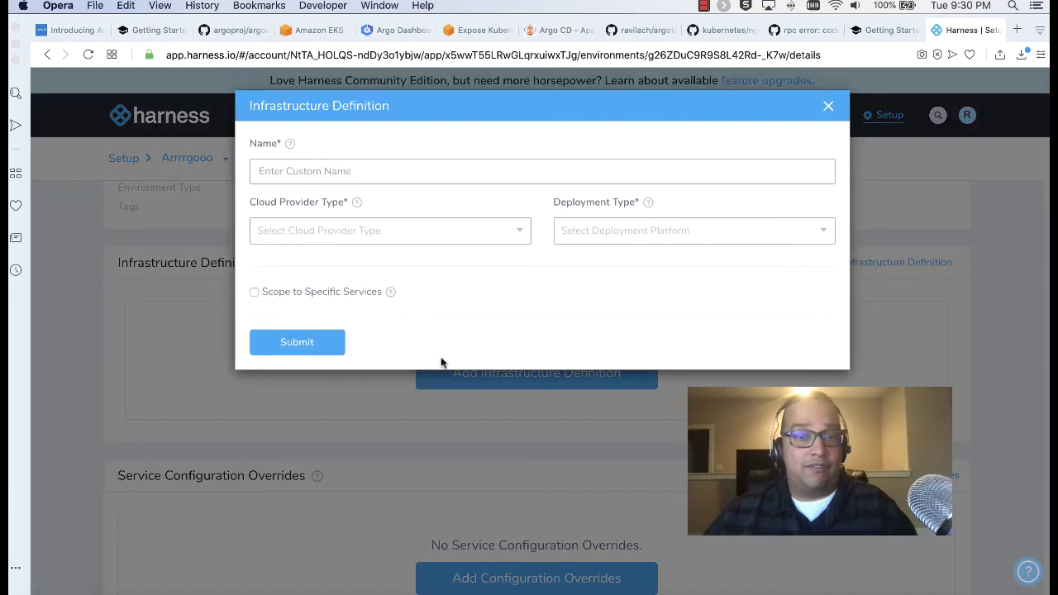
{"action": "left_click", "coordinate": [354, 171]}
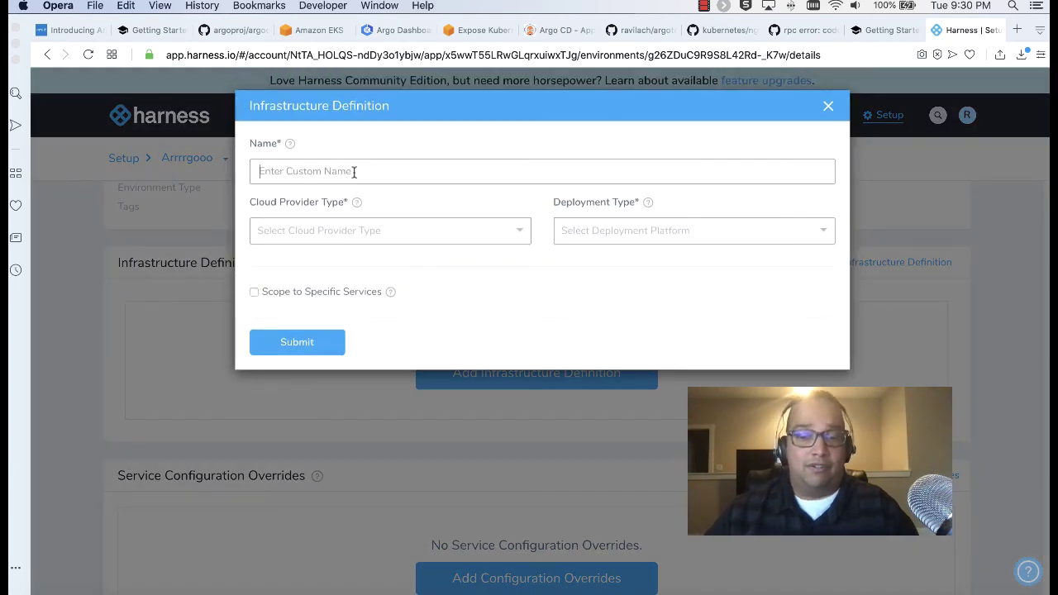
{"action": "type", "text": "K8s Prod"}
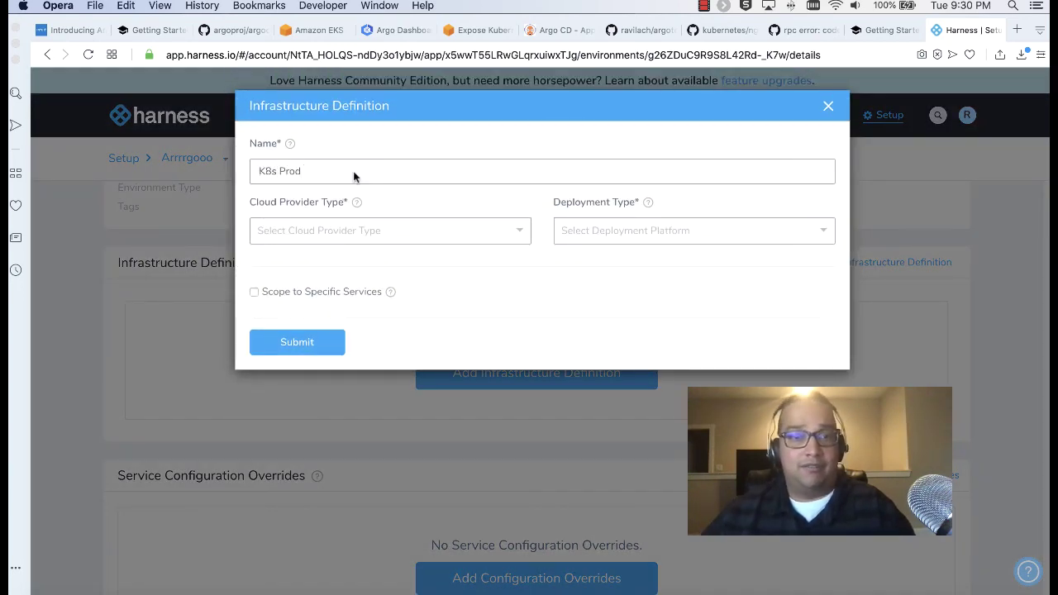
{"action": "left_click", "coordinate": [403, 227]}
{"action": "left_click", "coordinate": [322, 336]}
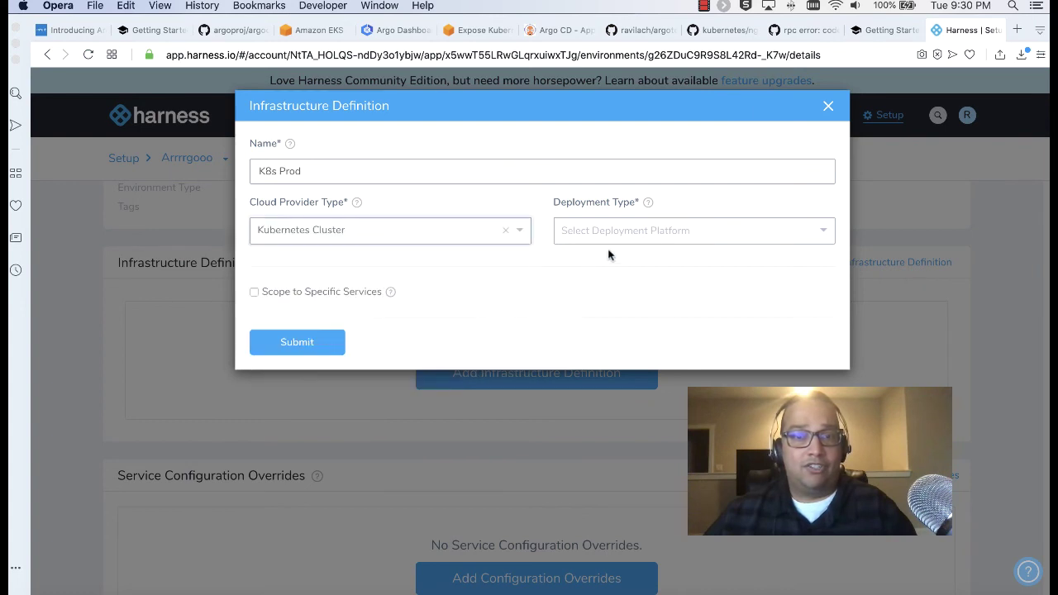
{"action": "left_click", "coordinate": [650, 232]}
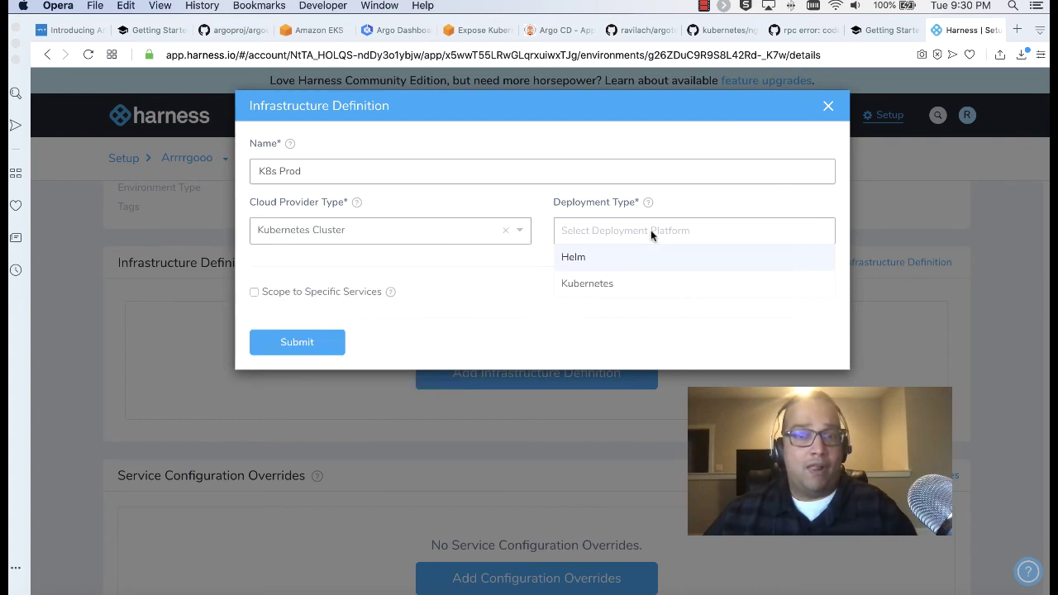
{"action": "left_click", "coordinate": [601, 285]}
{"action": "left_click", "coordinate": [419, 328]}
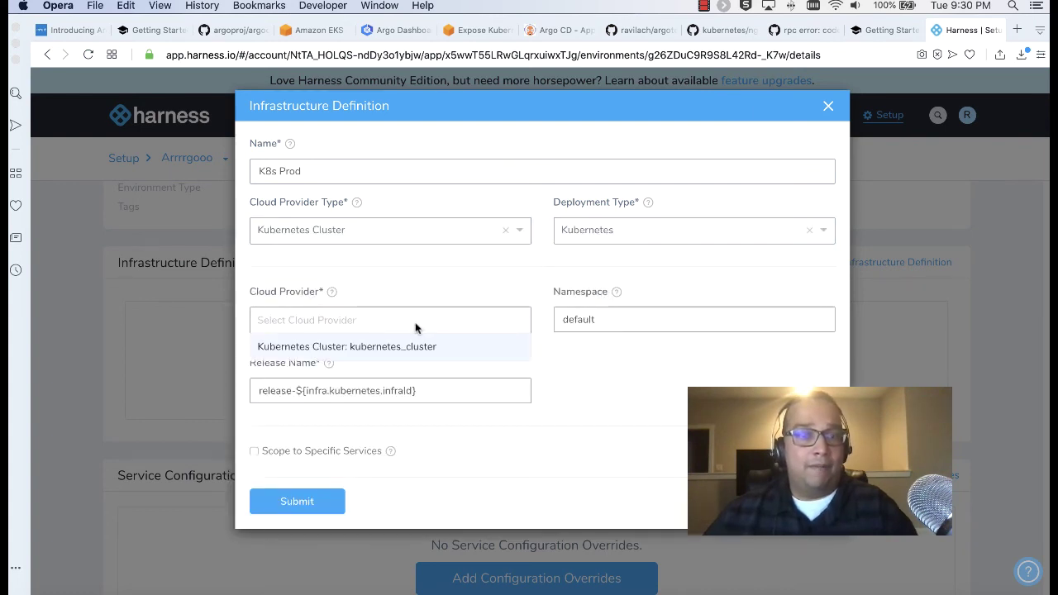
{"action": "left_click", "coordinate": [406, 347]}
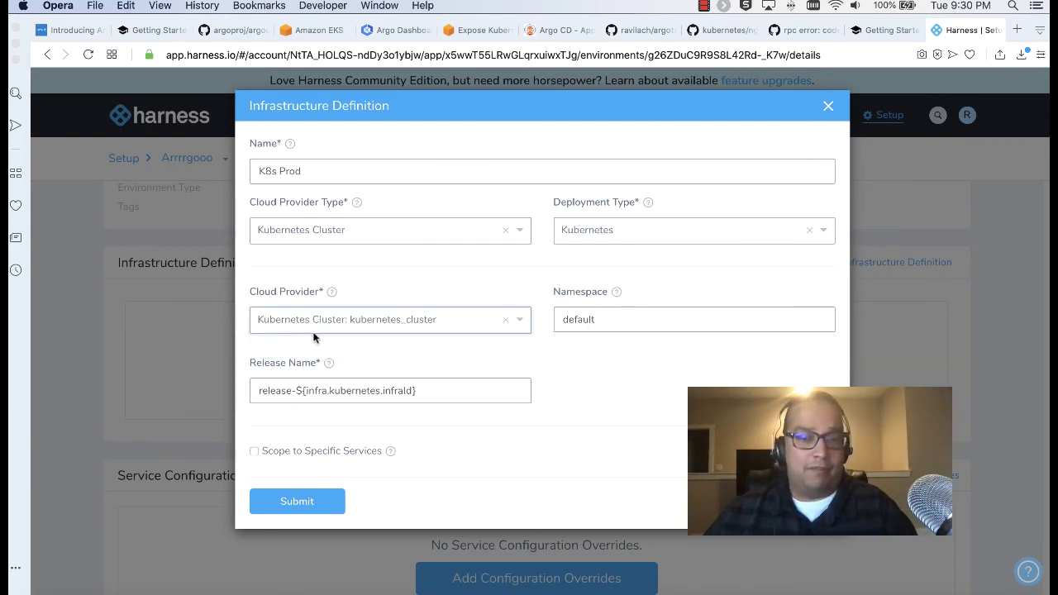
{"action": "left_click", "coordinate": [306, 499]}
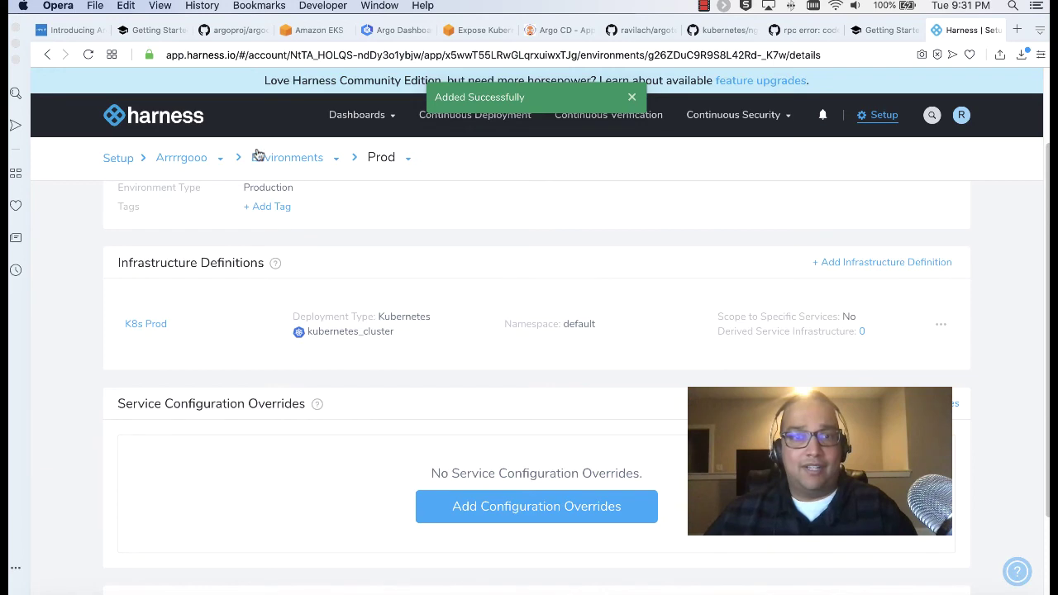
From Arrrrgooo's Services list, add a service named nginx with deployment type Kubernetes
{"action": "left_click", "coordinate": [188, 165]}
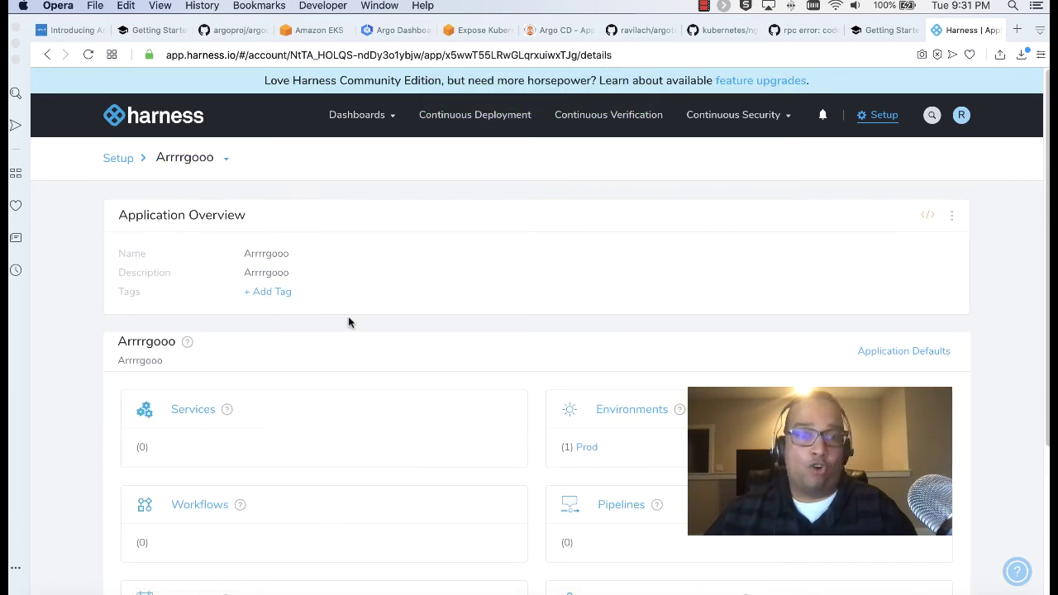
{"action": "scroll", "coordinate": [347, 319], "scroll_direction": "down", "scroll_amount": 2}
{"action": "left_click", "coordinate": [184, 365]}
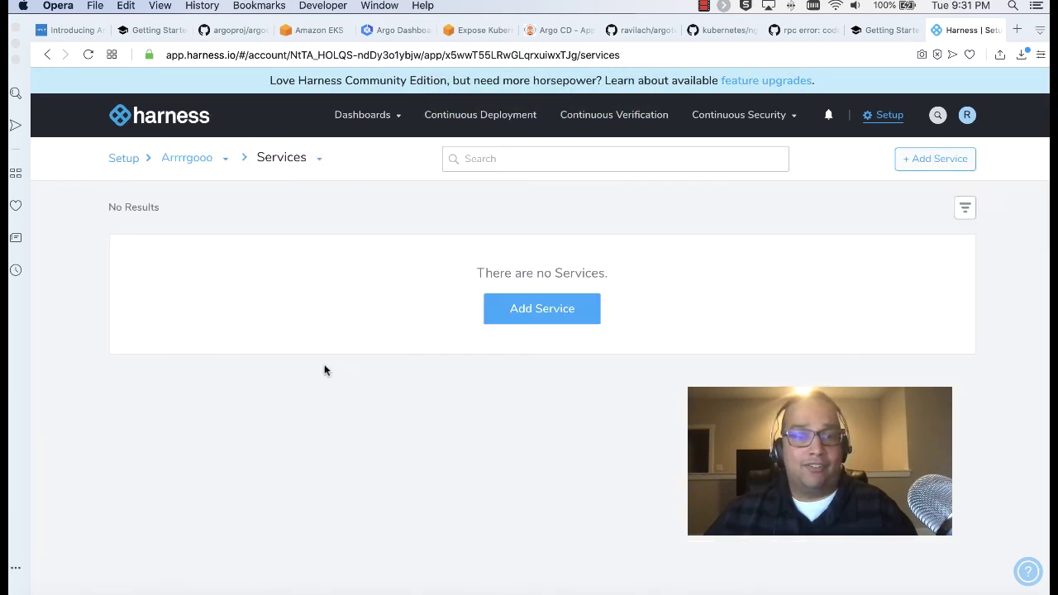
{"action": "left_click", "coordinate": [509, 315]}
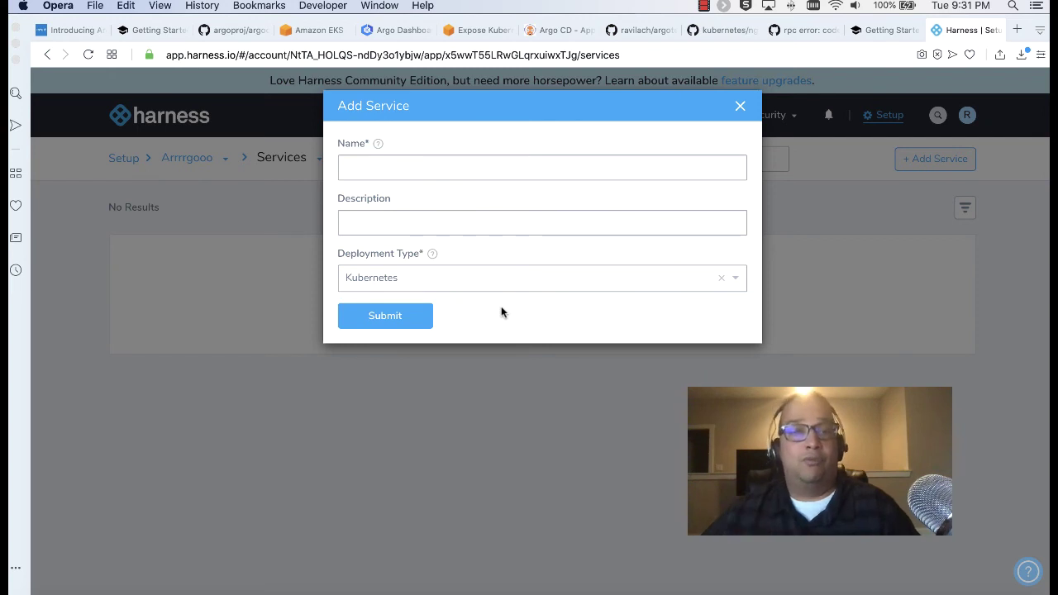
{"action": "left_click", "coordinate": [448, 171]}
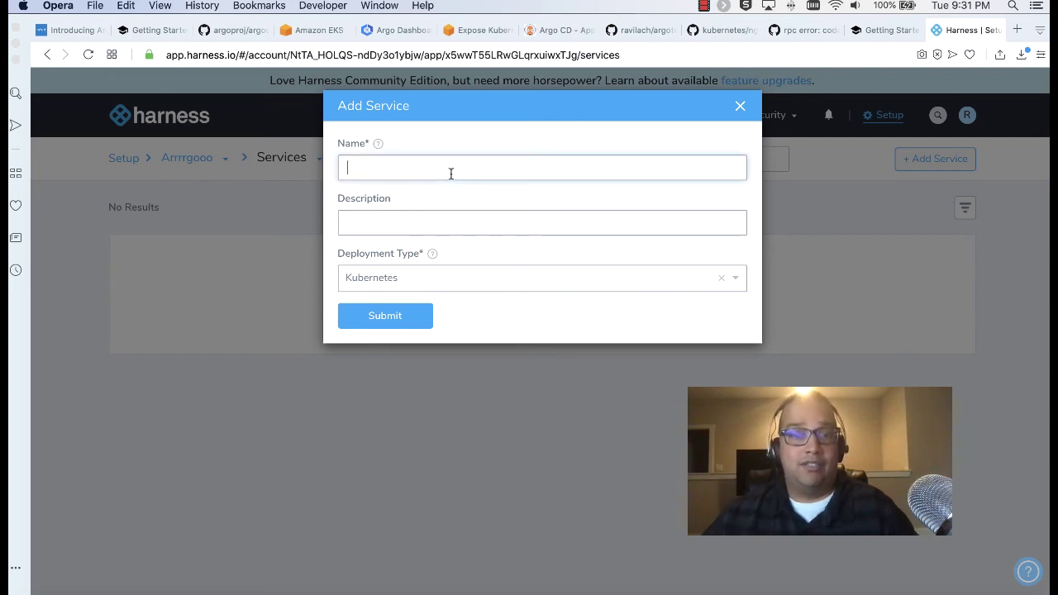
{"action": "type", "text": "nginx"}
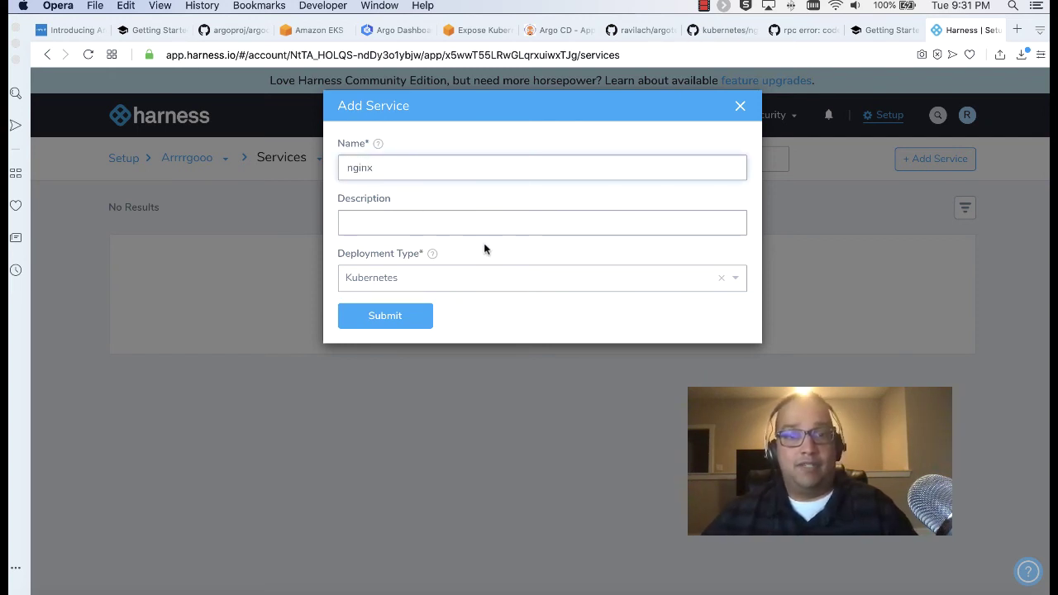
{"action": "left_click", "coordinate": [461, 277]}
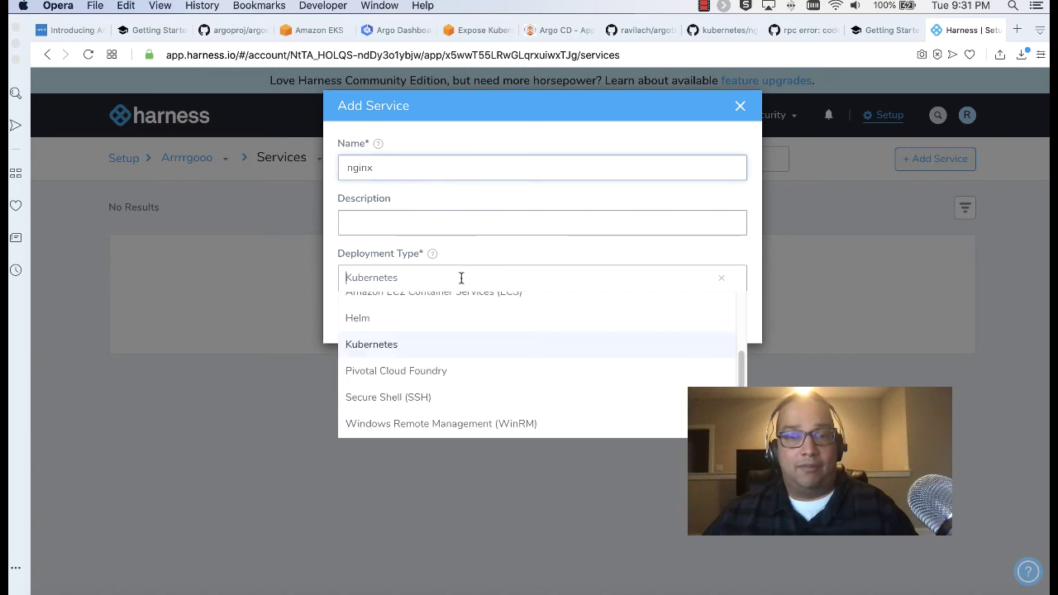
{"action": "left_click", "coordinate": [497, 255]}
{"action": "left_click", "coordinate": [384, 316]}
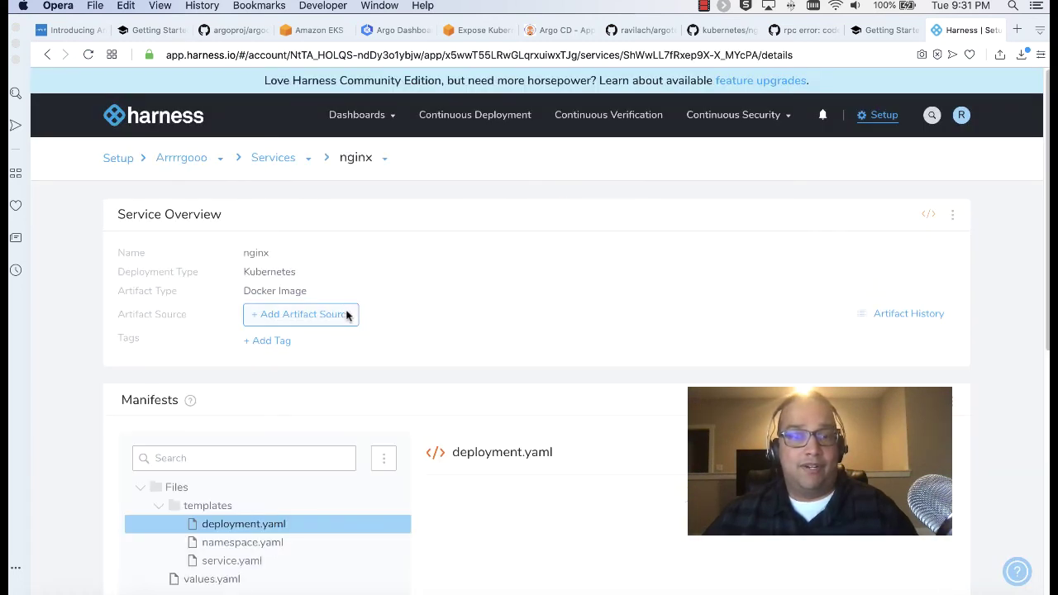
Add a Docker Registry artifact source on Harness Docker Hub with image library/nginx
{"action": "left_click", "coordinate": [347, 316]}
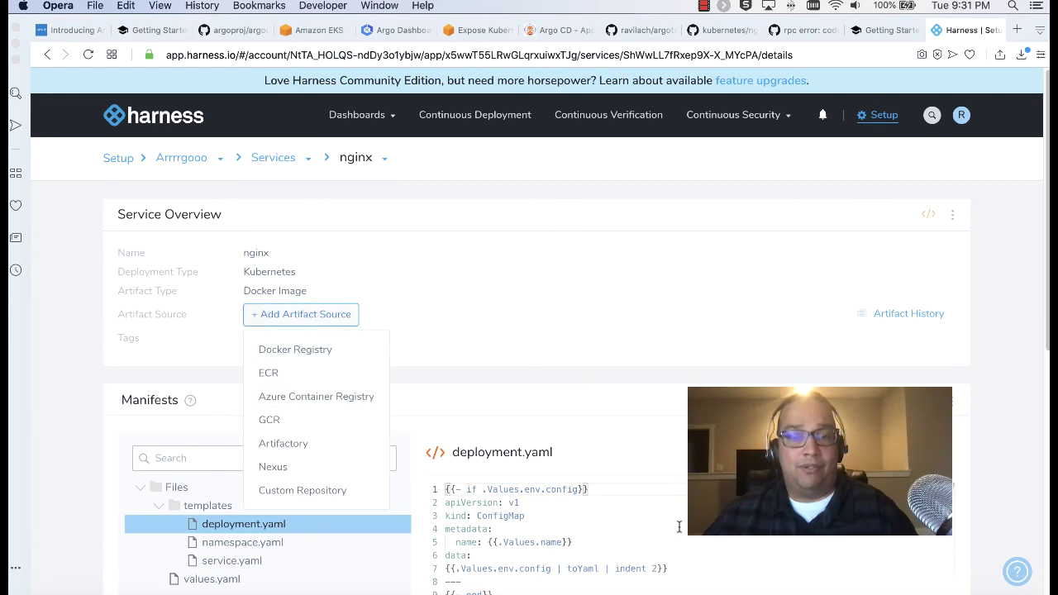
{"action": "left_click", "coordinate": [290, 352]}
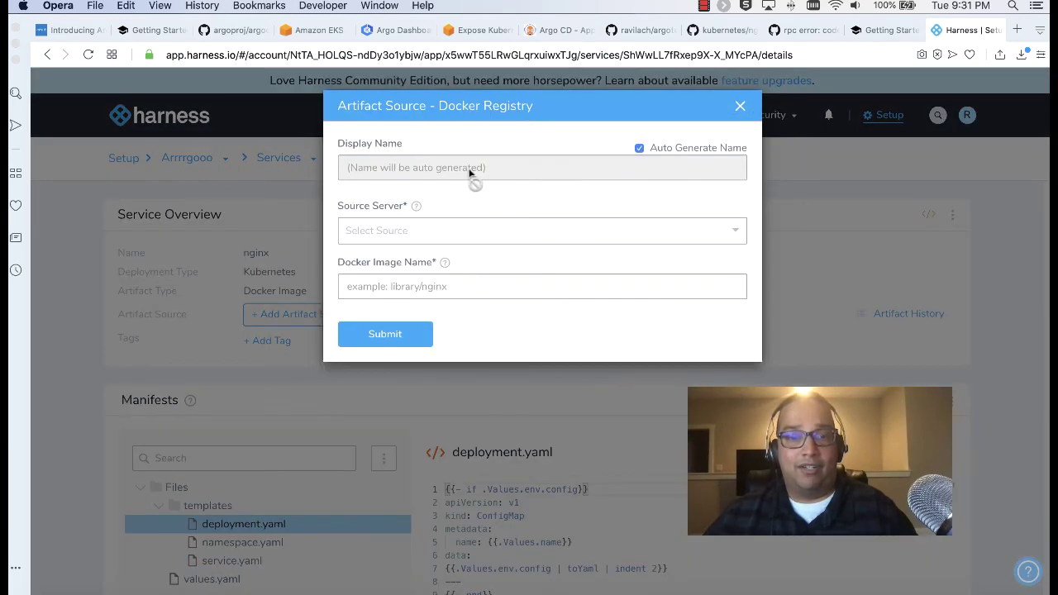
{"action": "left_click", "coordinate": [473, 235]}
{"action": "left_click", "coordinate": [446, 263]}
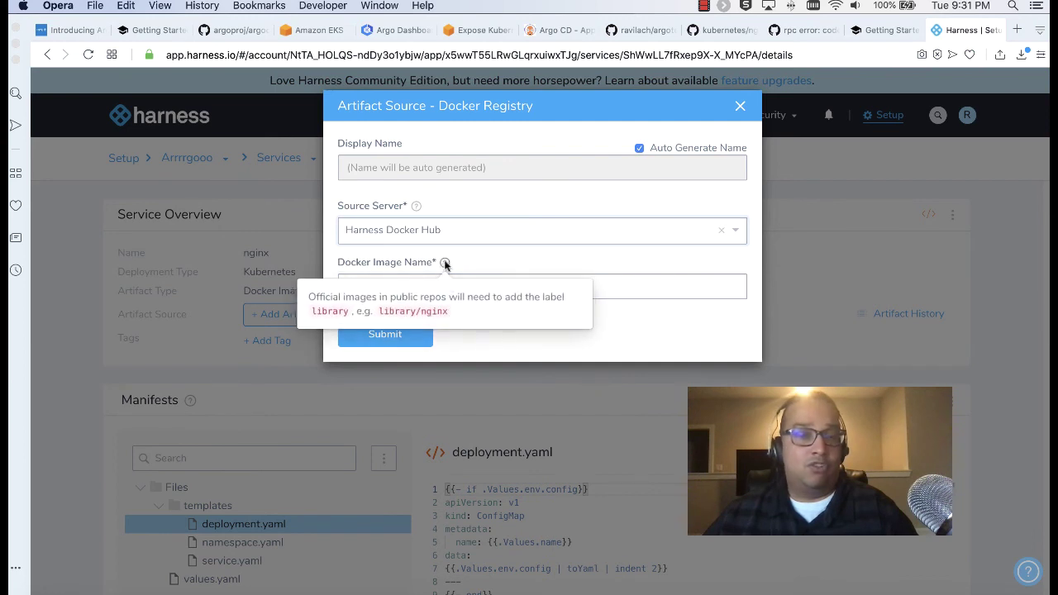
{"action": "left_click", "coordinate": [450, 289]}
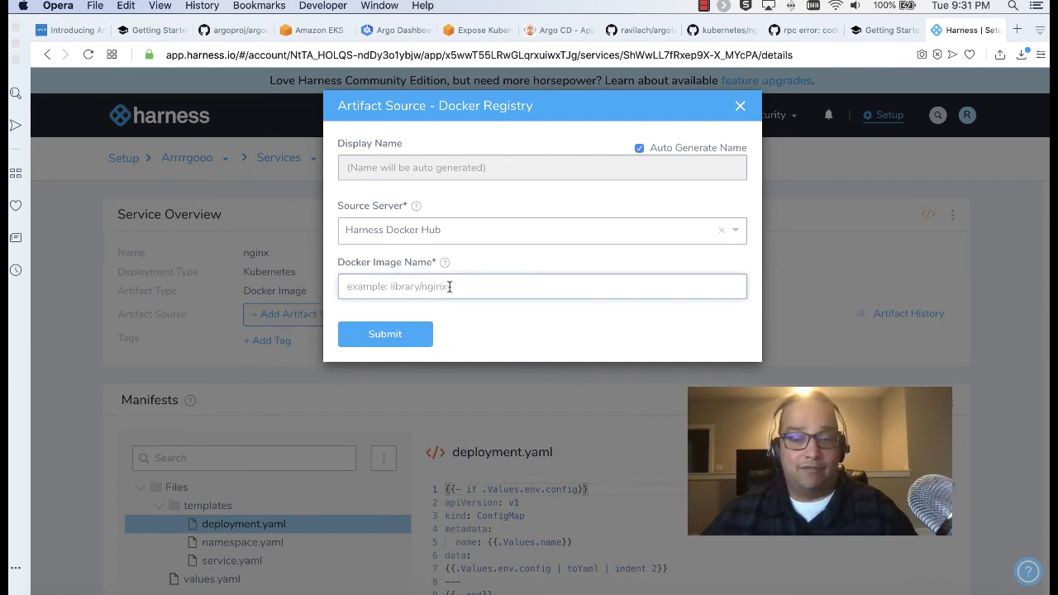
{"action": "type", "text": "library"}
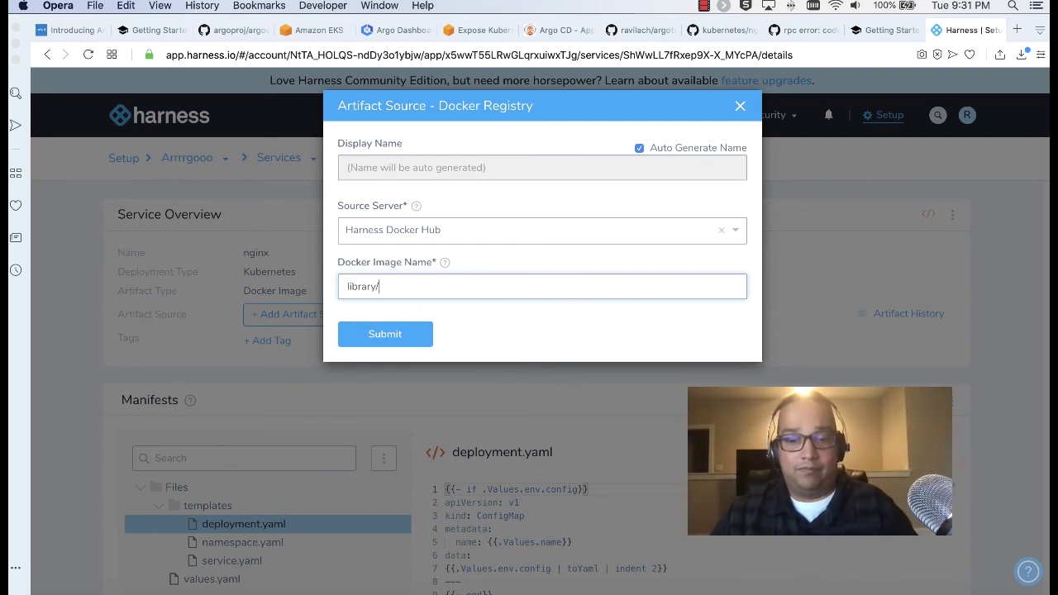
{"action": "type", "text": "/nginx"}
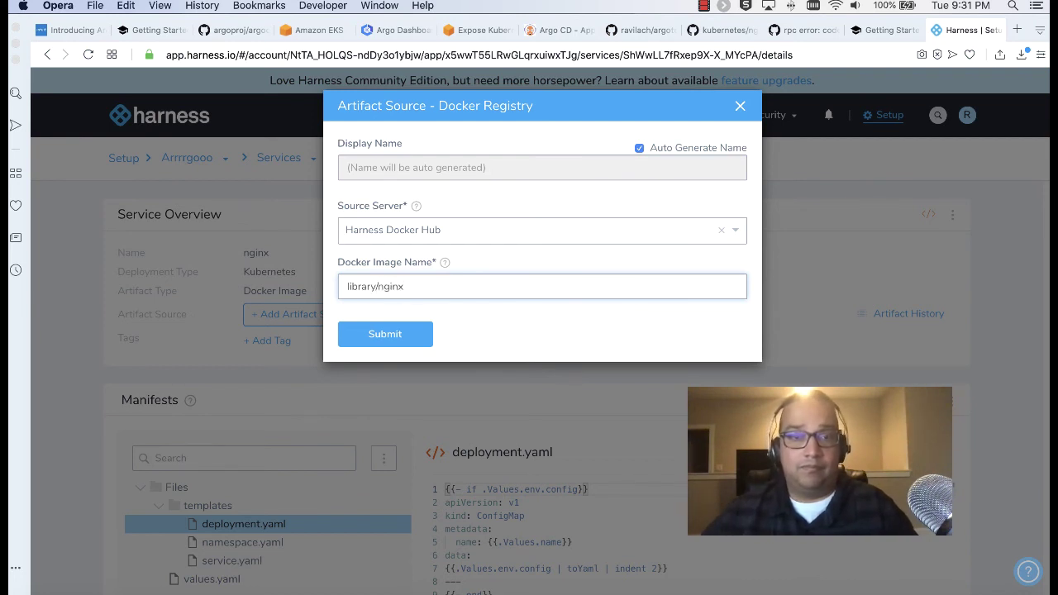
{"action": "left_click", "coordinate": [391, 341]}
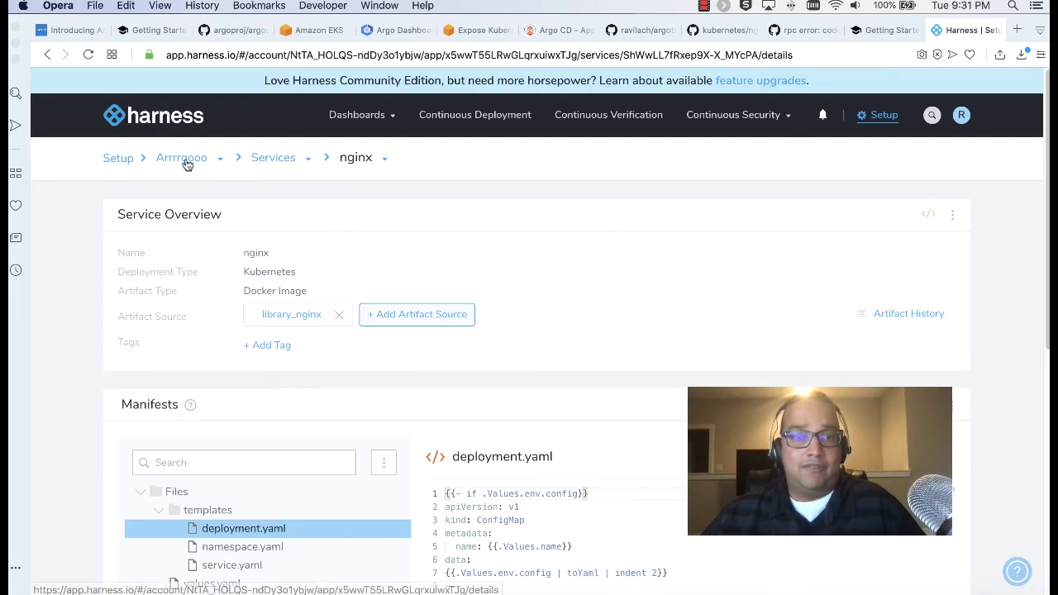
{"action": "left_click", "coordinate": [185, 159]}
Start a new workflow in Arrrrgooo named Prod Workflow
{"action": "scroll", "coordinate": [402, 370], "scroll_direction": "down", "scroll_amount": 2}
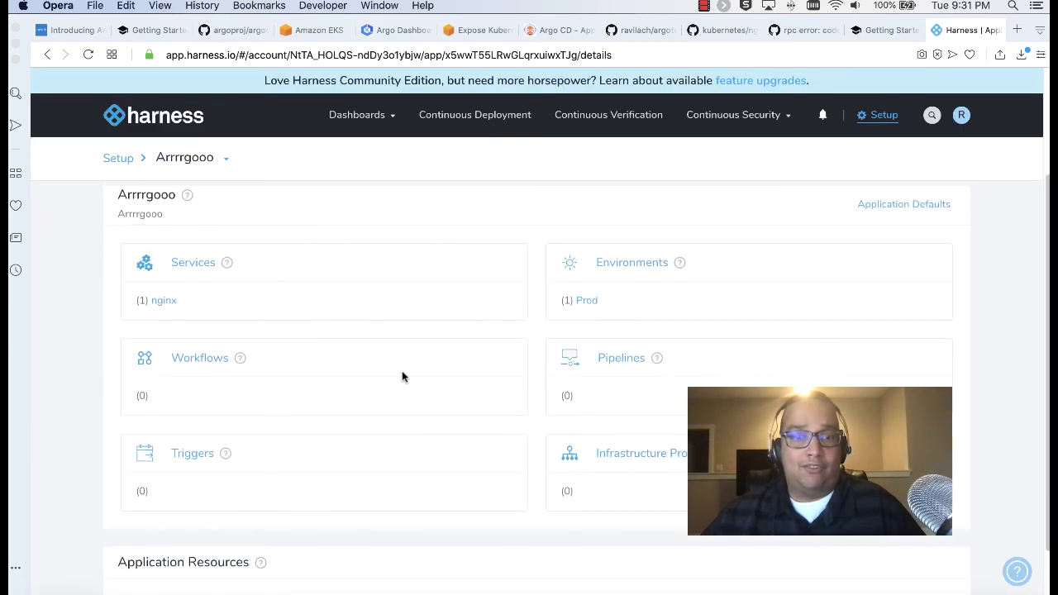
{"action": "left_click", "coordinate": [210, 368]}
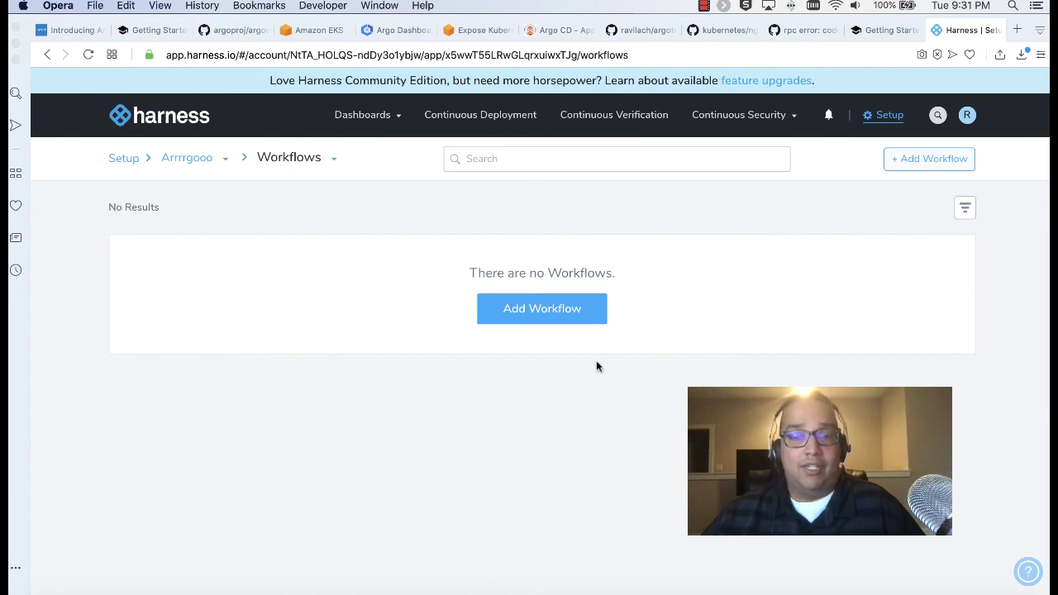
{"action": "left_click", "coordinate": [551, 307]}
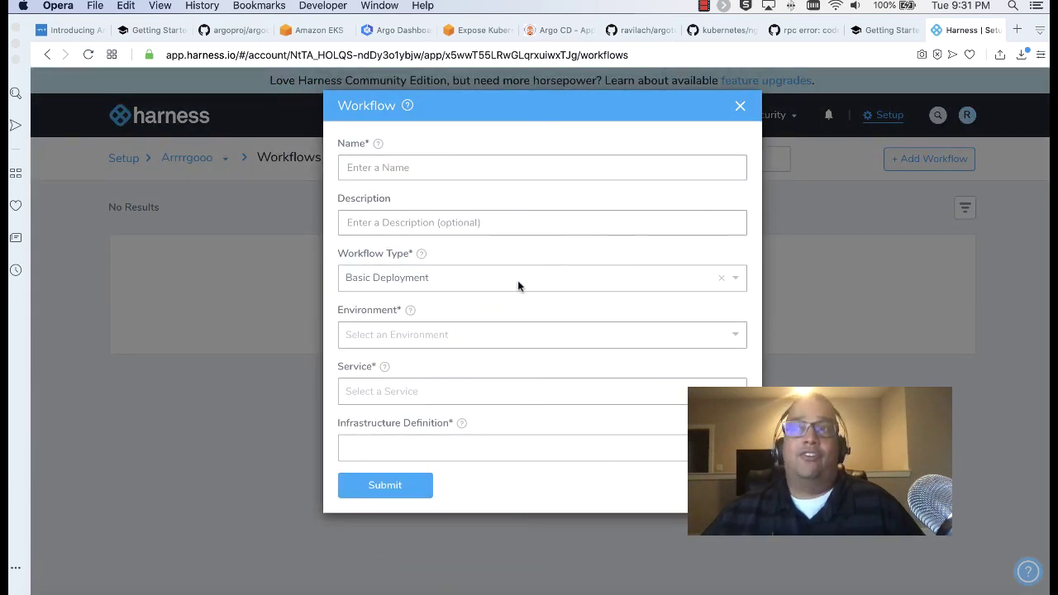
{"action": "left_click", "coordinate": [446, 165]}
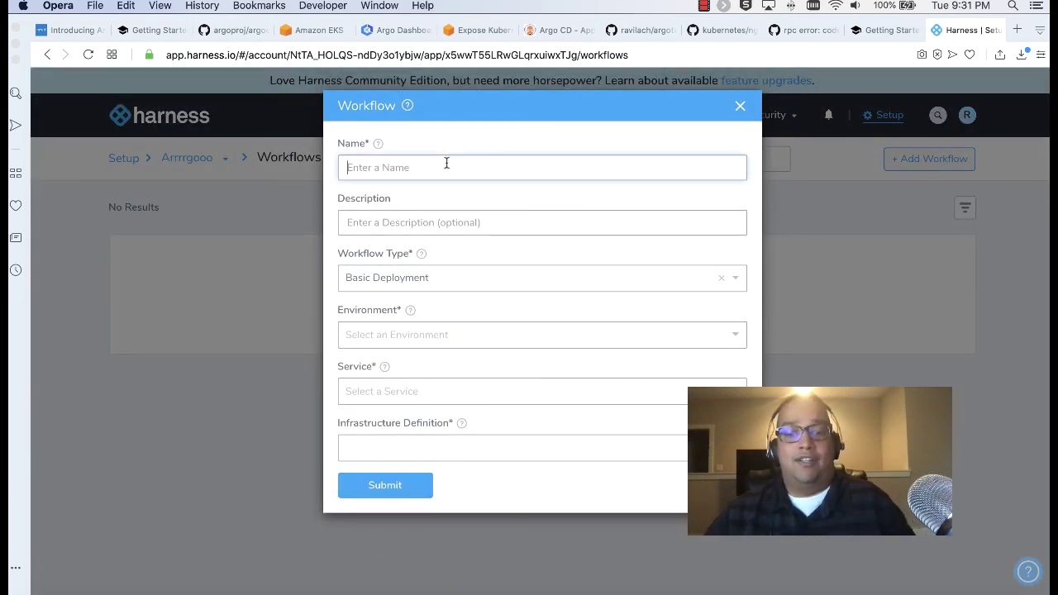
{"action": "type", "text": "Prod "}
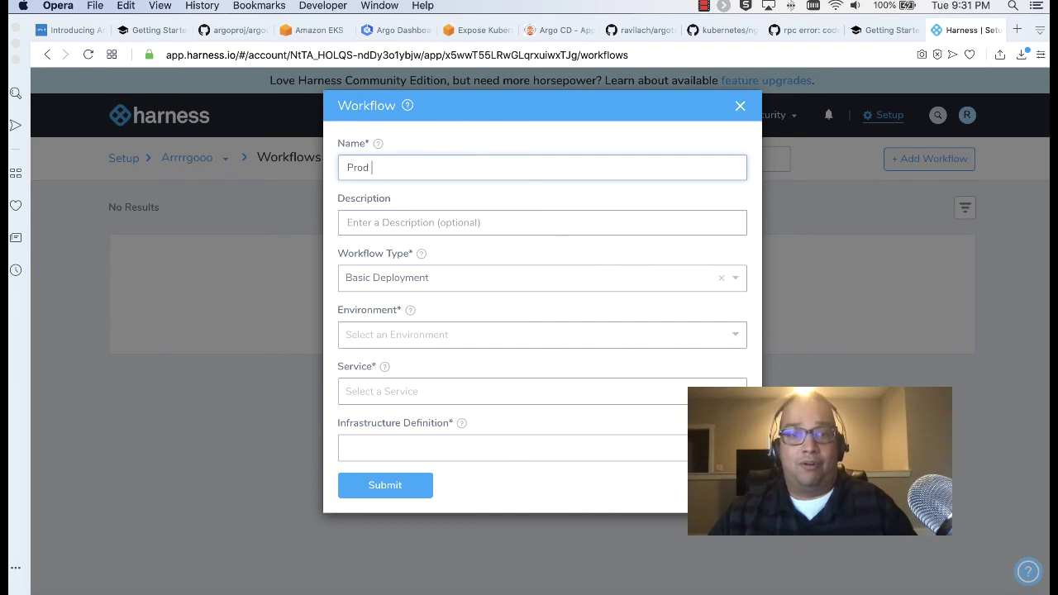
{"action": "type", "text": "Workflow"}
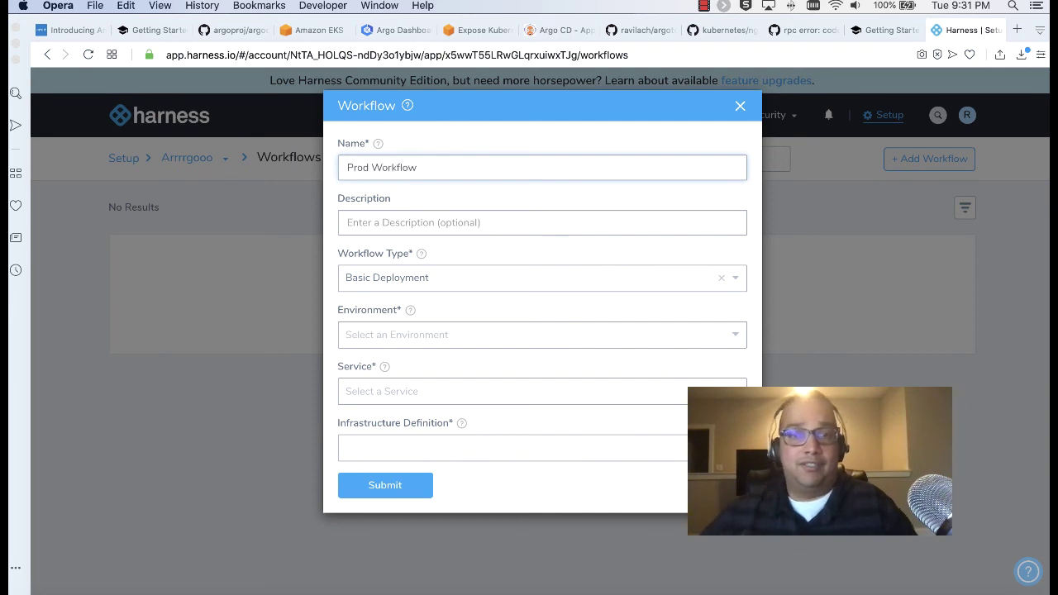
Make it a Rolling Deployment with environment Prod, service nginx, infrastructure K8s Prod, and submit
{"action": "left_click", "coordinate": [462, 278]}
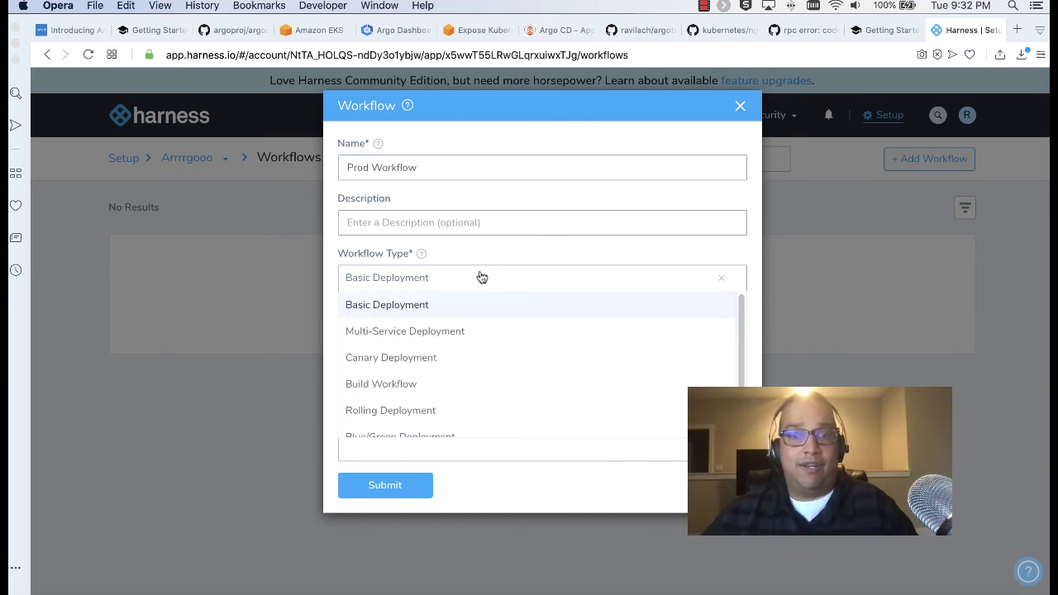
{"action": "scroll", "coordinate": [515, 359], "scroll_direction": "down", "scroll_amount": 1}
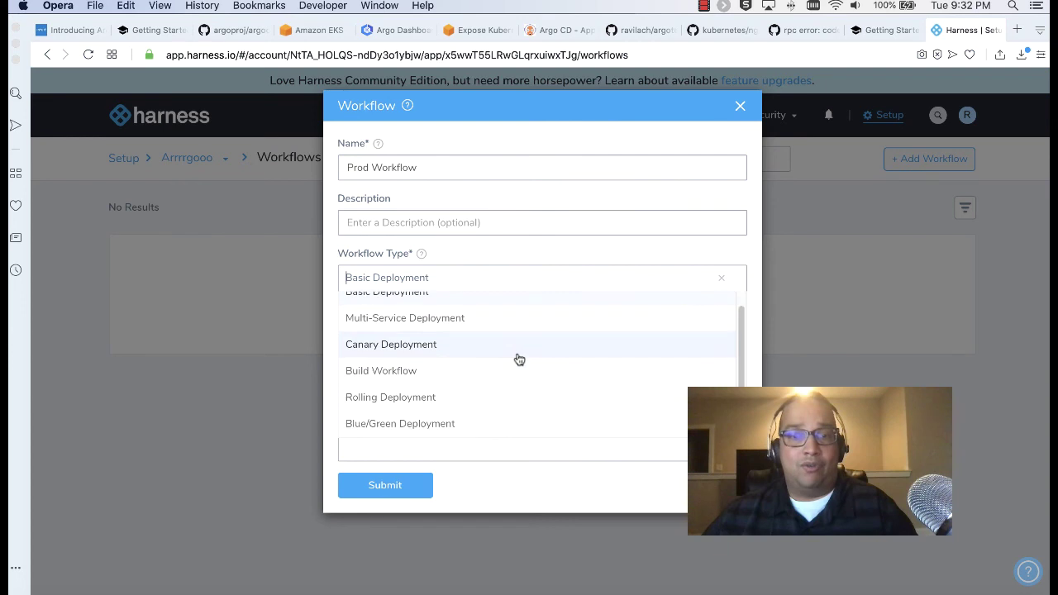
{"action": "left_click", "coordinate": [401, 403]}
{"action": "left_click", "coordinate": [471, 339]}
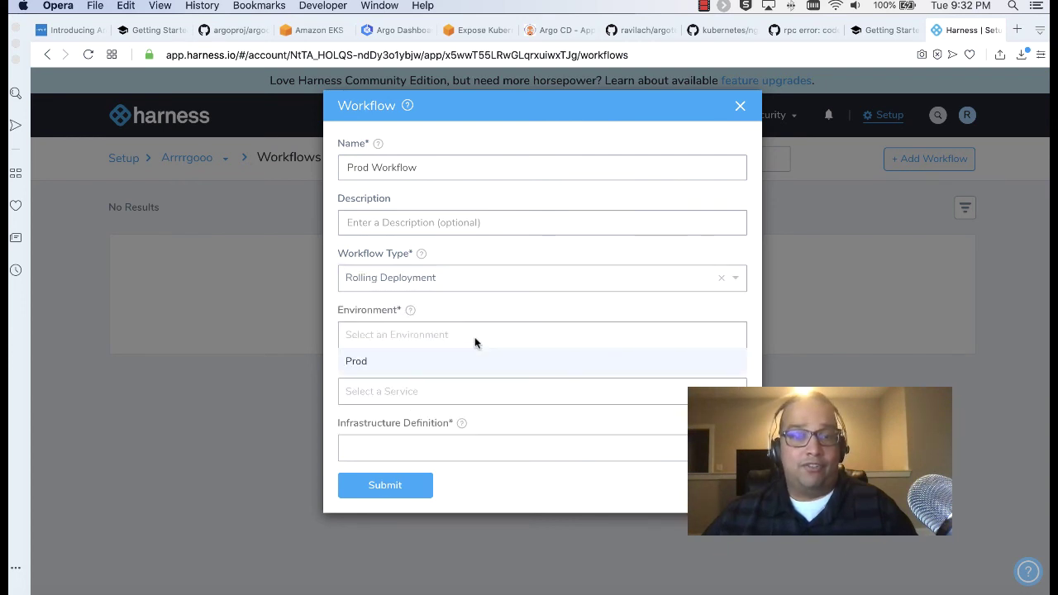
{"action": "left_click", "coordinate": [461, 357]}
{"action": "left_click", "coordinate": [450, 393]}
{"action": "left_click", "coordinate": [428, 417]}
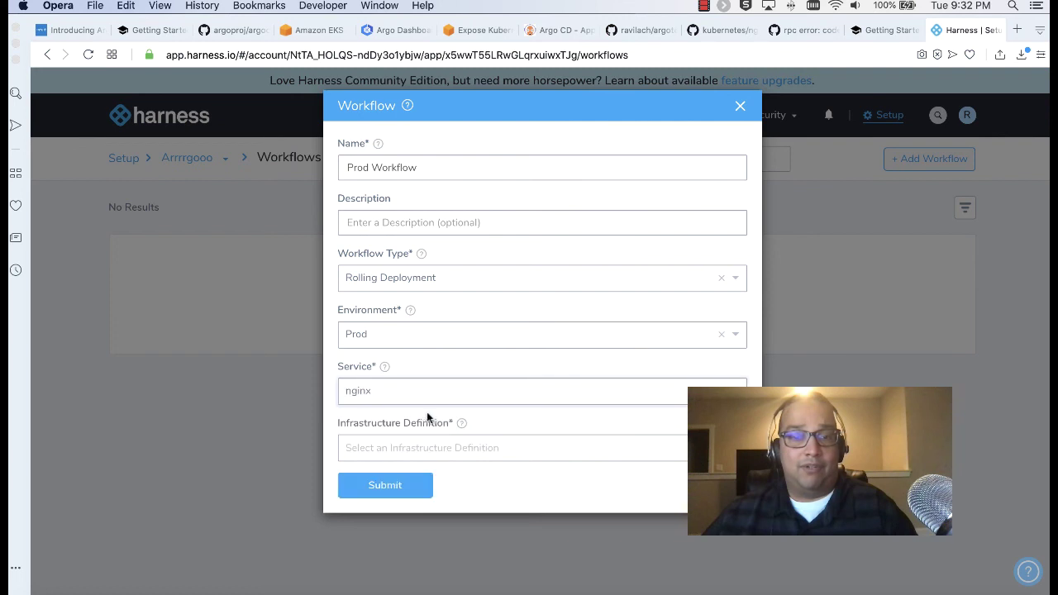
{"action": "left_click", "coordinate": [489, 447]}
{"action": "left_click", "coordinate": [441, 475]}
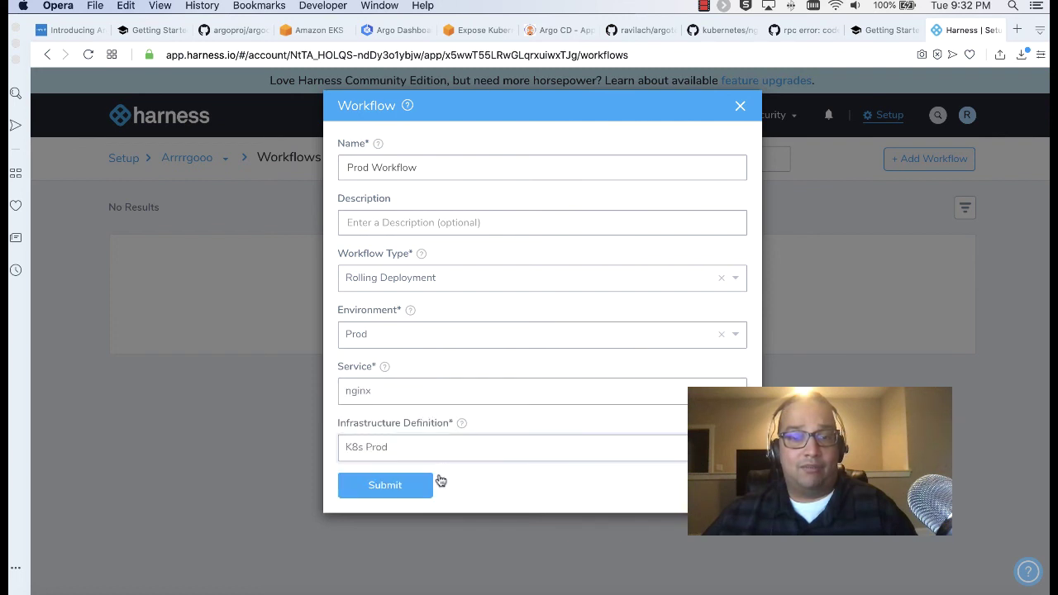
{"action": "left_click", "coordinate": [394, 494]}
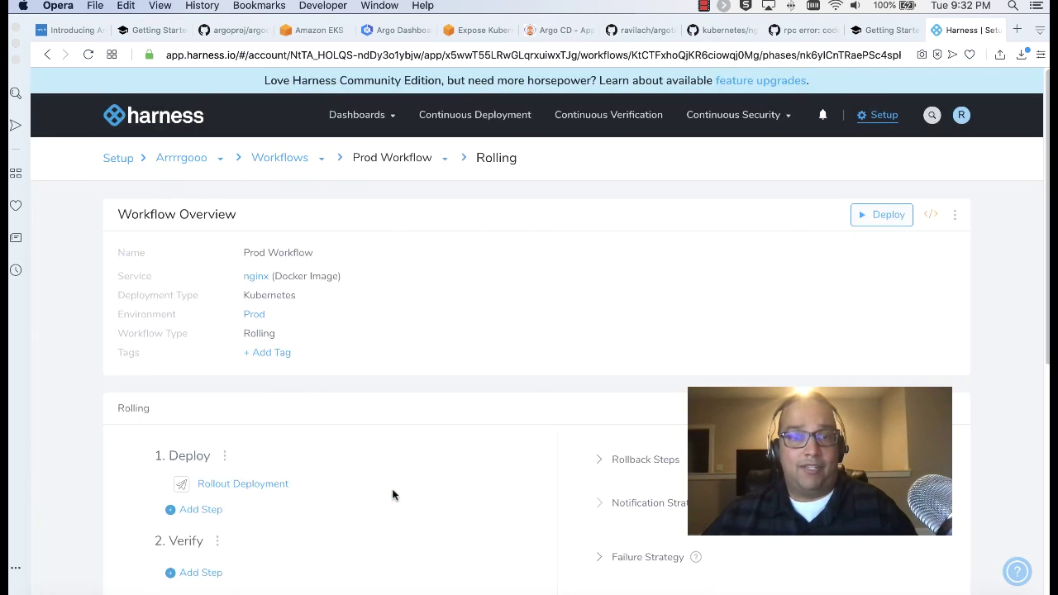
Start a deployment of Prod Workflow using nginx build Tag# 1.11.3-alpine
{"action": "scroll", "coordinate": [446, 395], "scroll_direction": "down", "scroll_amount": 3}
{"action": "scroll", "coordinate": [446, 395], "scroll_direction": "up", "scroll_amount": 3}
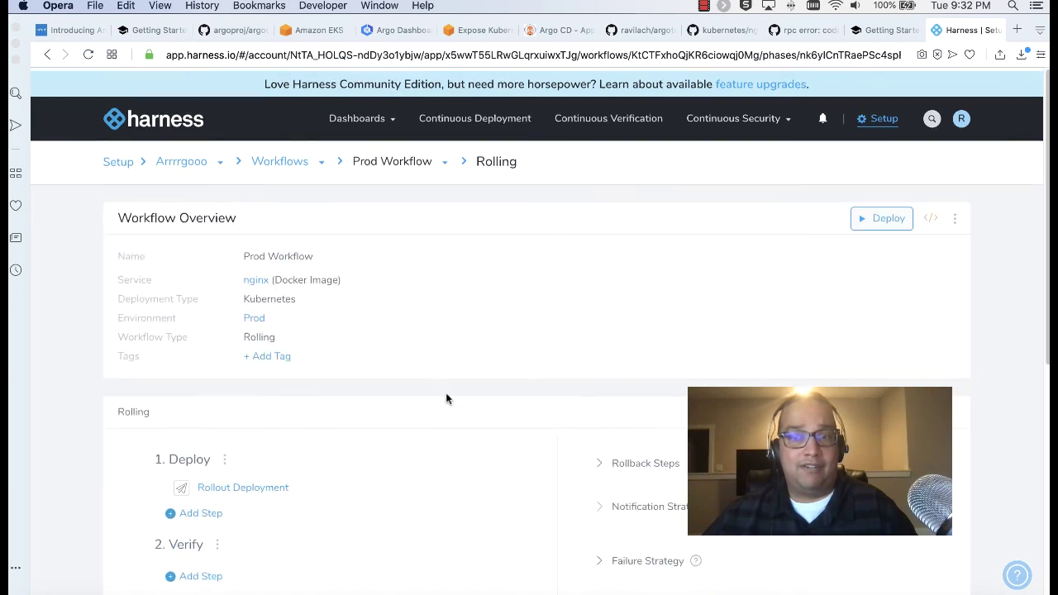
{"action": "left_click", "coordinate": [866, 220]}
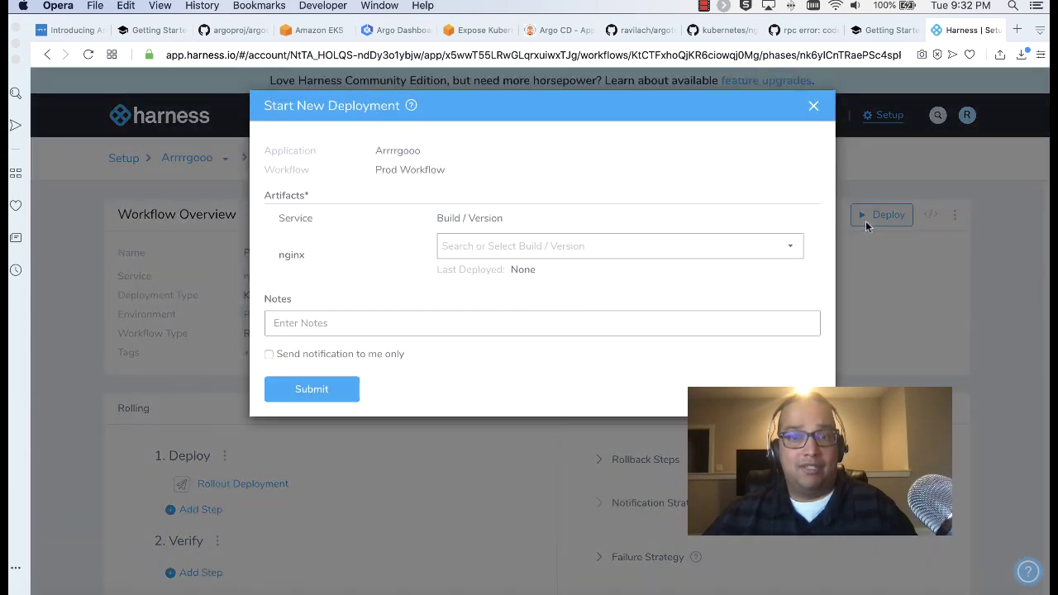
{"action": "left_click", "coordinate": [648, 253]}
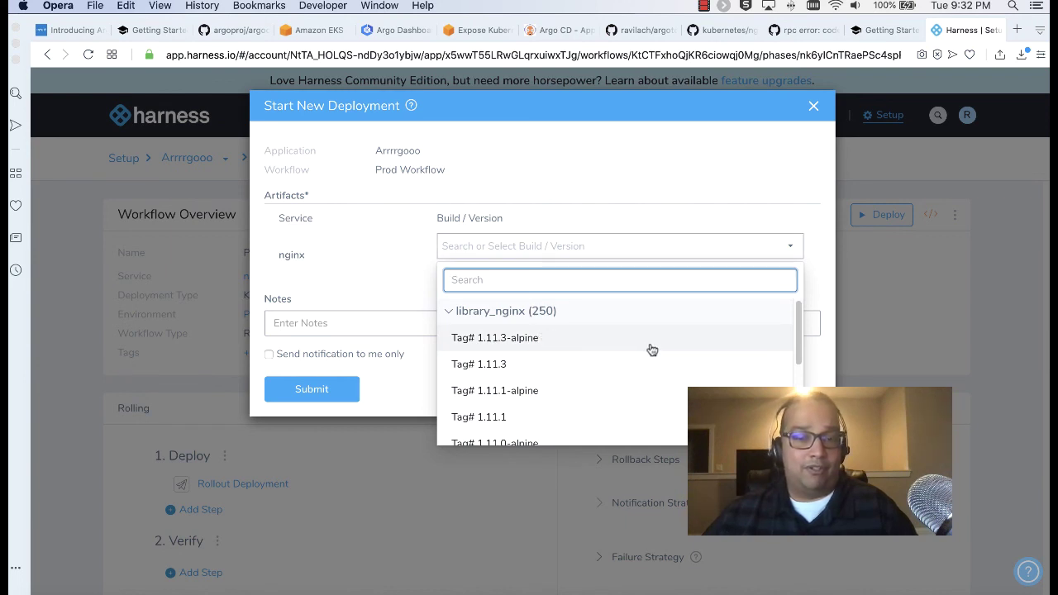
{"action": "scroll", "coordinate": [649, 349], "scroll_direction": "down", "scroll_amount": 3}
{"action": "scroll", "coordinate": [650, 349], "scroll_direction": "up", "scroll_amount": 3}
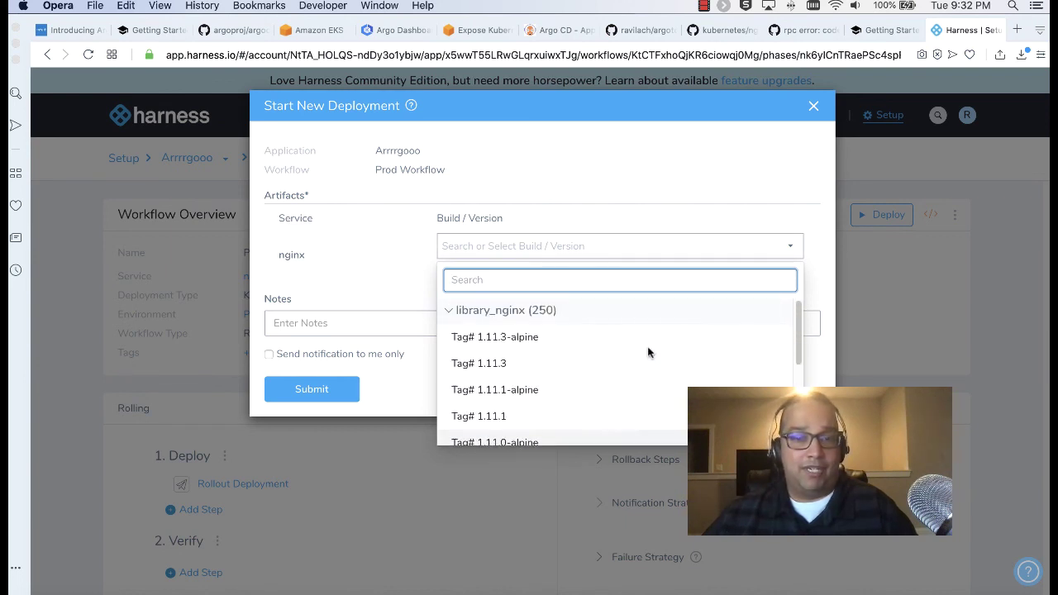
{"action": "left_click", "coordinate": [541, 340]}
Send notifications to me only, add the note 'Go for Gold', and launch the deployment
{"action": "left_click", "coordinate": [346, 355]}
{"action": "left_click", "coordinate": [362, 326]}
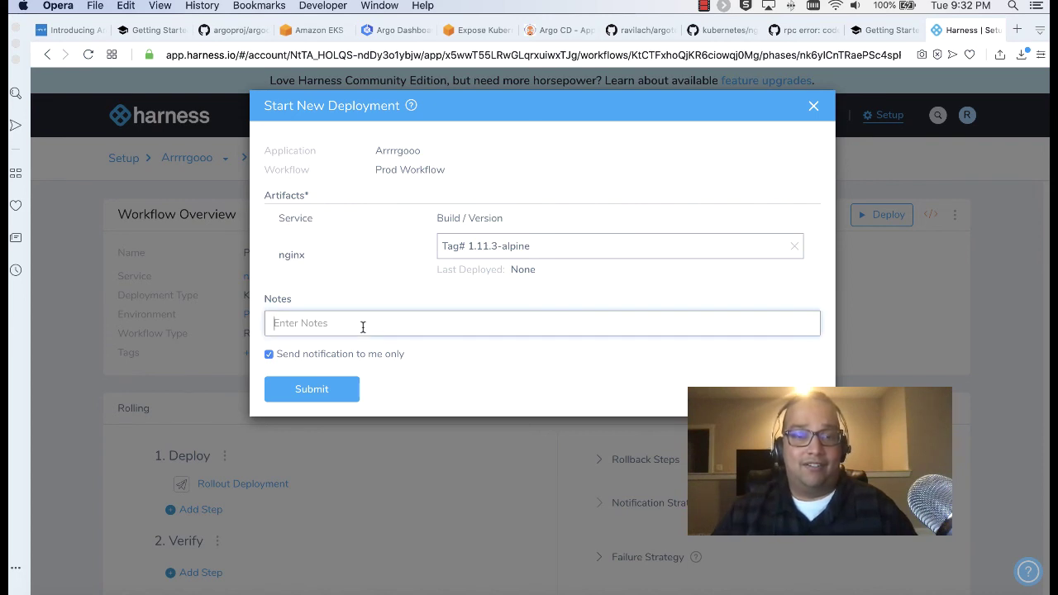
{"action": "type", "text": "Go for Gold"}
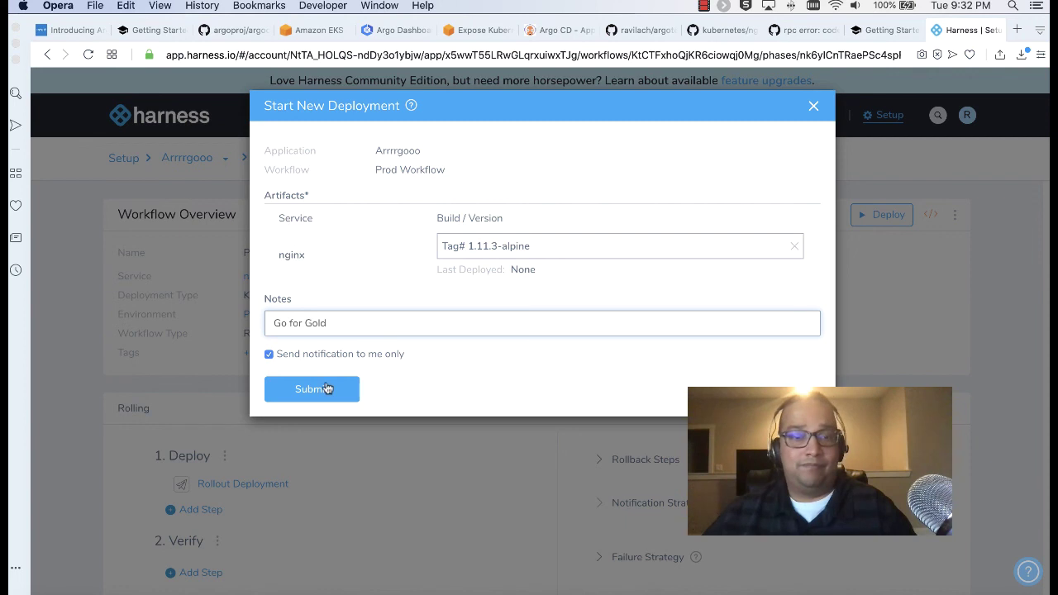
{"action": "left_click", "coordinate": [327, 388]}
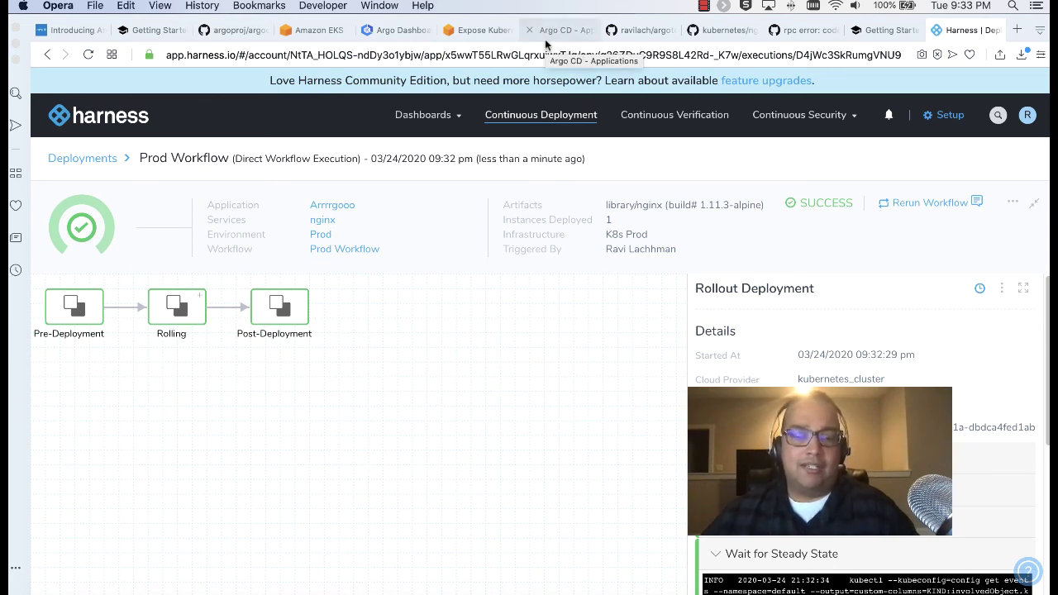
{"action": "left_click", "coordinate": [630, 33]}
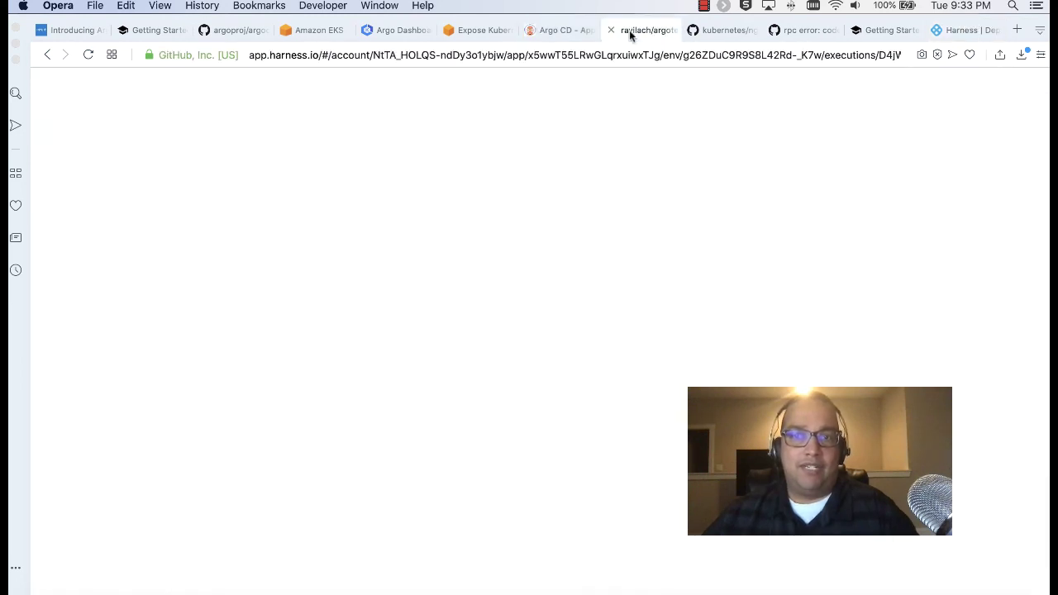
{"action": "scroll", "coordinate": [575, 203], "scroll_direction": "down", "scroll_amount": 2}
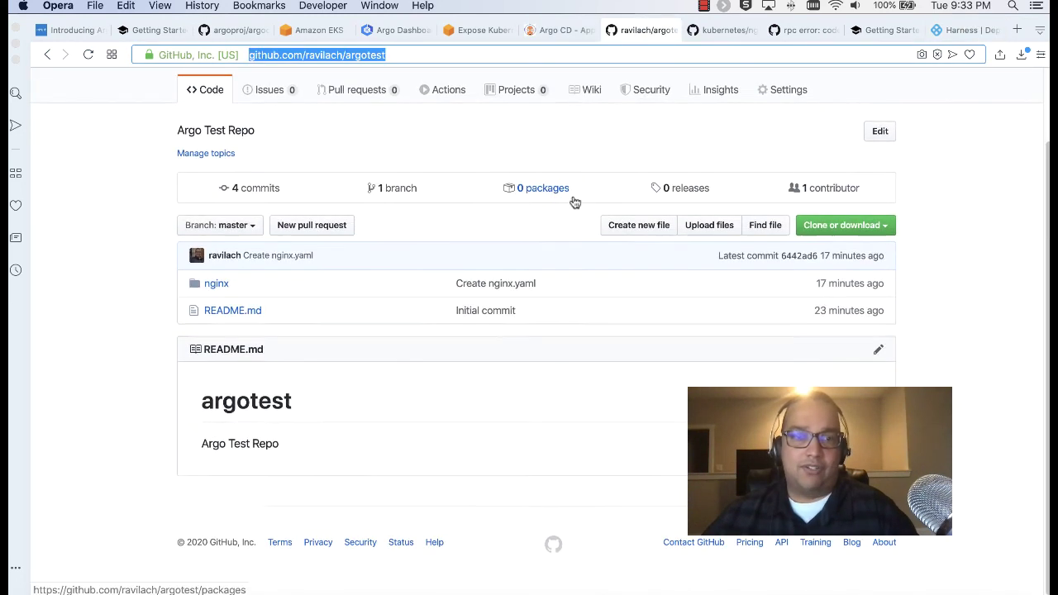
{"action": "scroll", "coordinate": [575, 202], "scroll_direction": "up", "scroll_amount": 2}
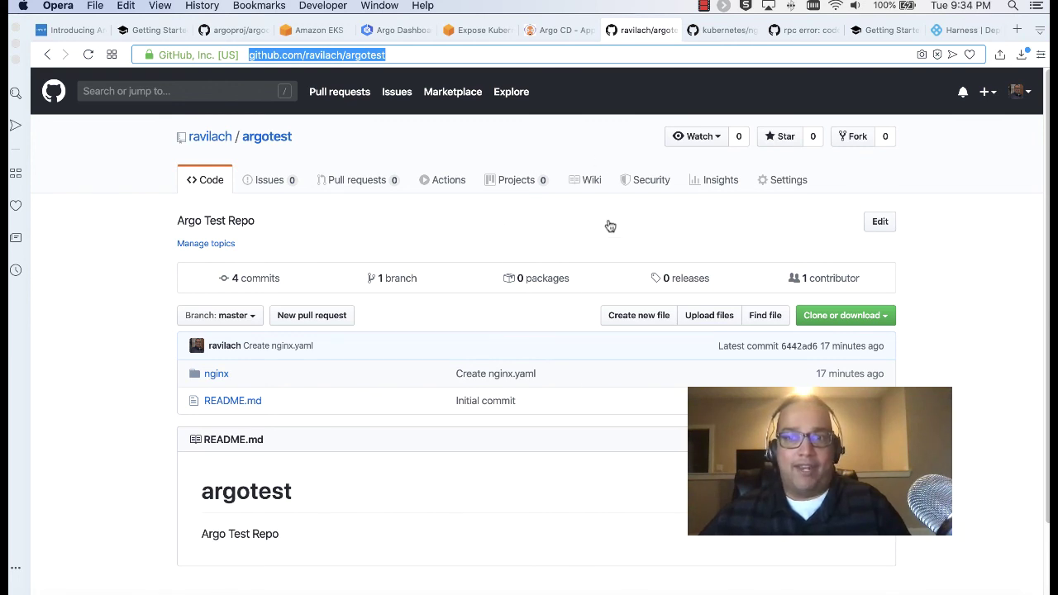
Back in Harness, start a new cloud provider under Setup, keeping the Amazon Web Services type
{"action": "left_click", "coordinate": [963, 36]}
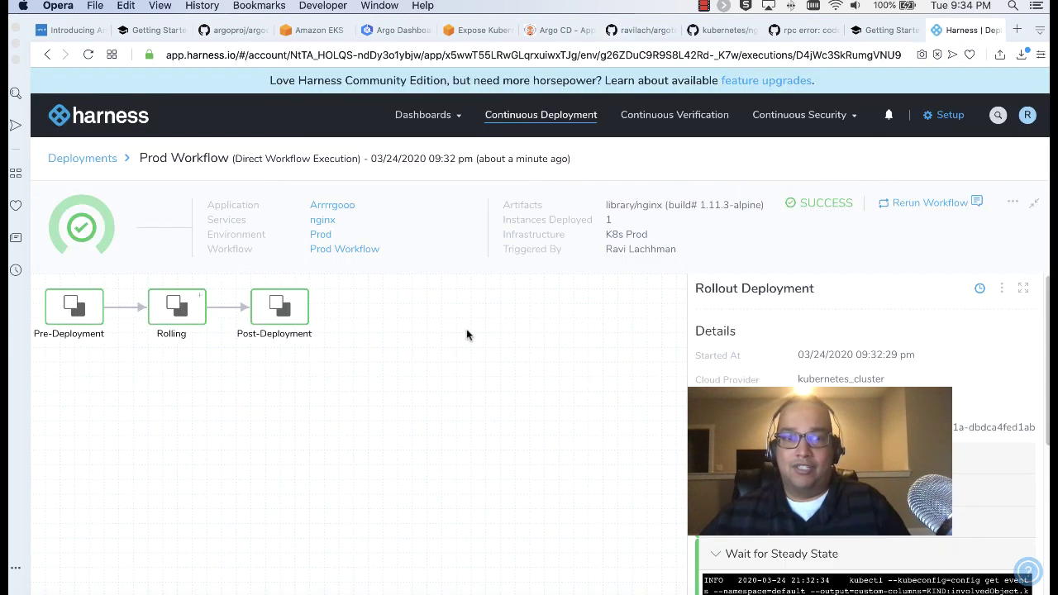
{"action": "left_click", "coordinate": [186, 307]}
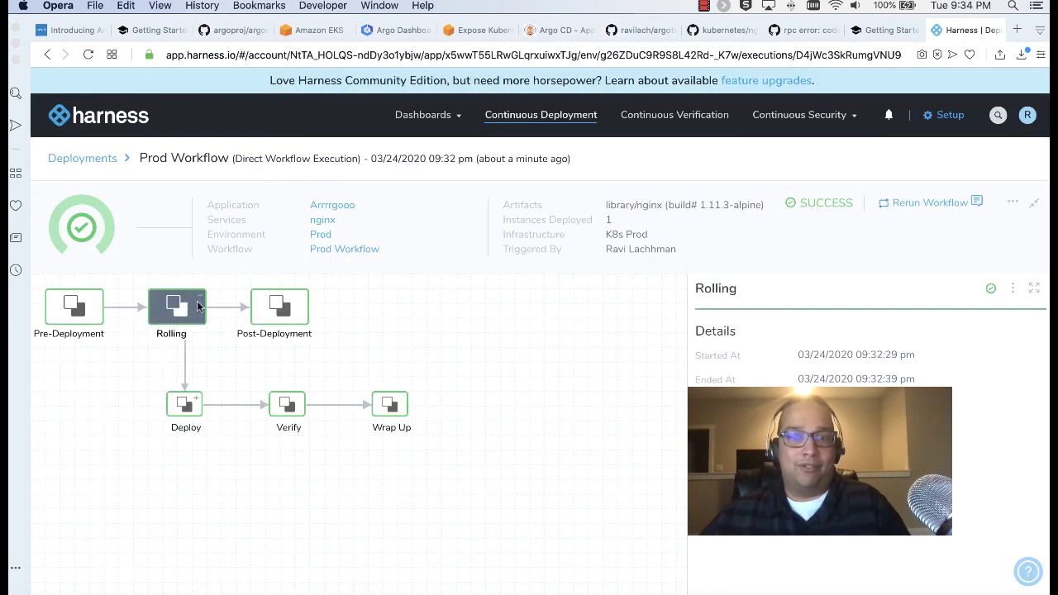
{"action": "left_click", "coordinate": [943, 115]}
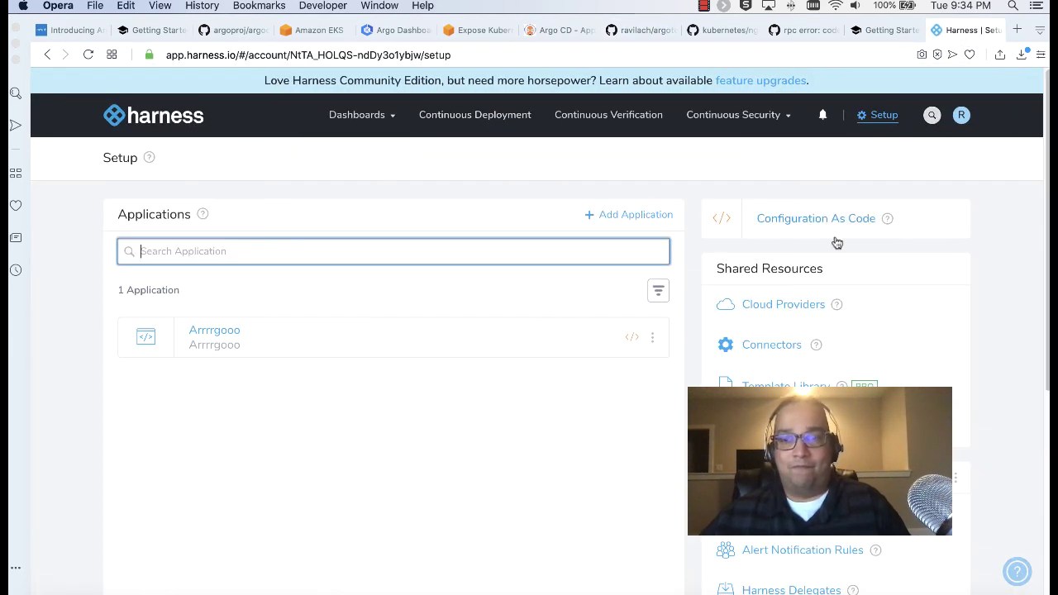
{"action": "left_click", "coordinate": [769, 309]}
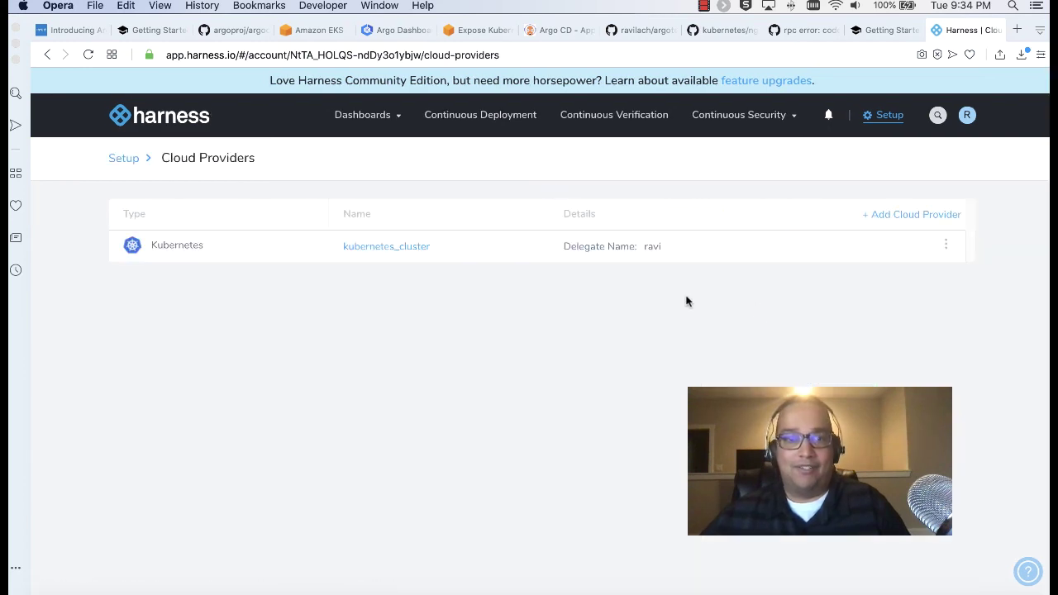
{"action": "left_click", "coordinate": [904, 217]}
{"action": "left_click", "coordinate": [695, 170]}
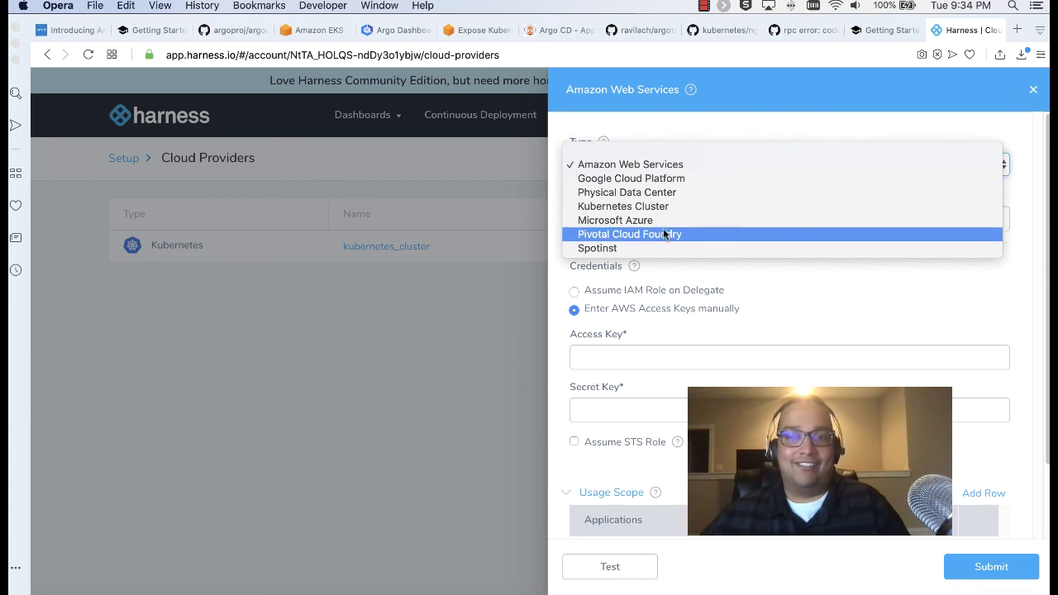
{"action": "left_click", "coordinate": [682, 166]}
{"action": "scroll", "coordinate": [670, 297], "scroll_direction": "down", "scroll_amount": 1}
{"action": "scroll", "coordinate": [670, 300], "scroll_direction": "up", "scroll_amount": 1}
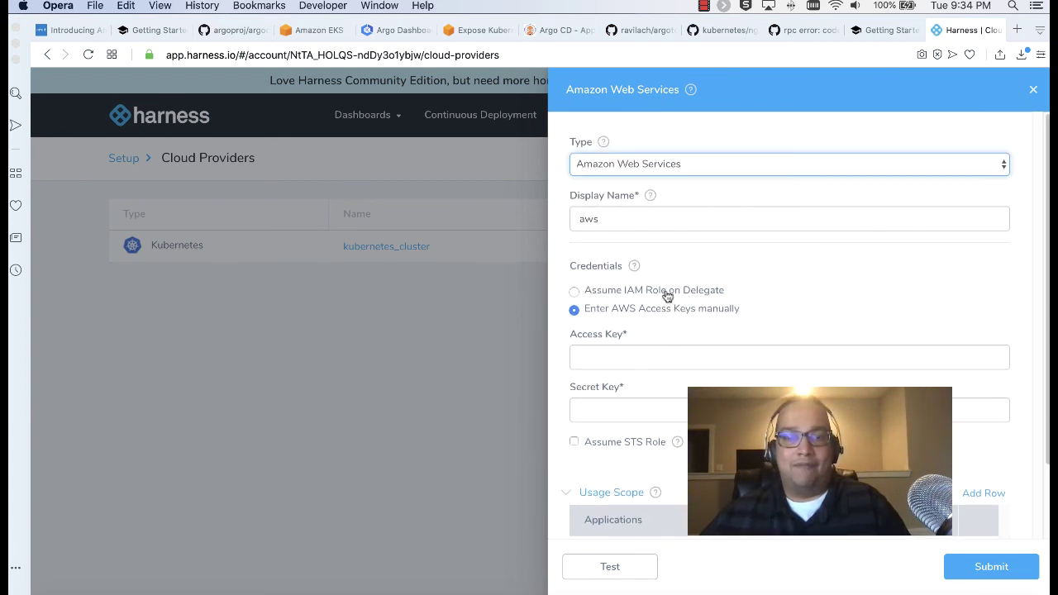